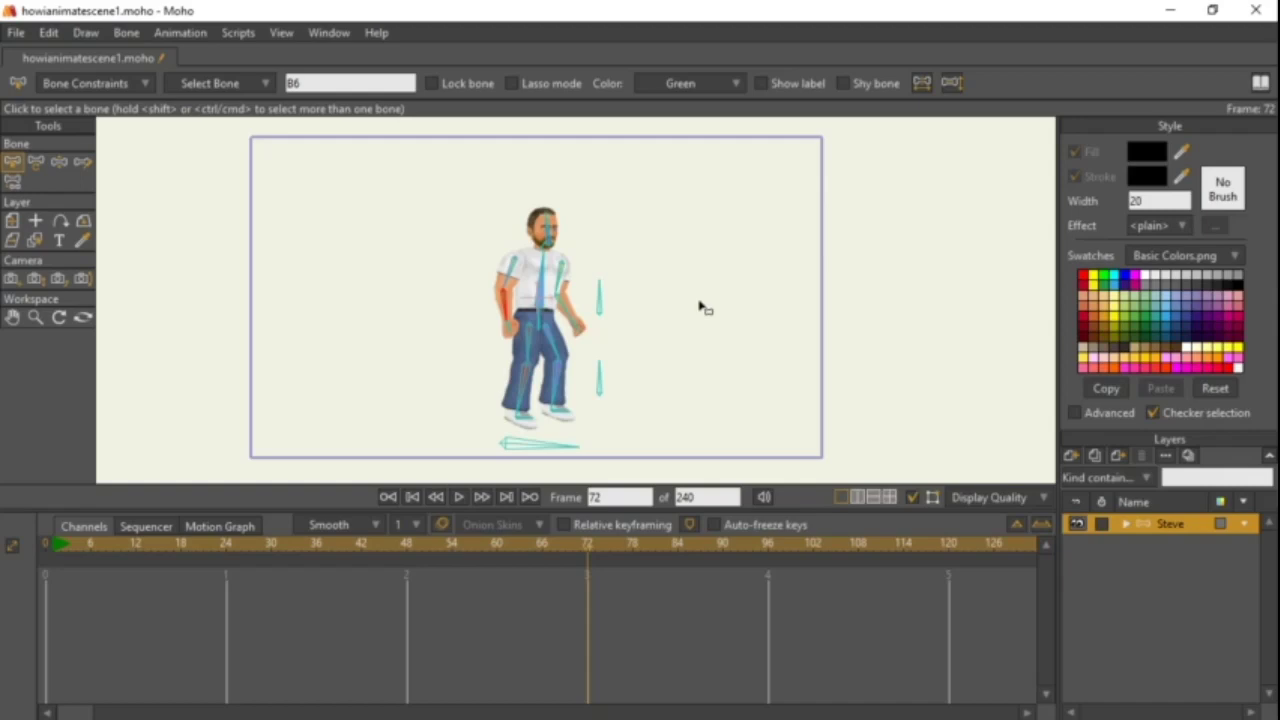
# Expand the Steve rig to list its body-part layers.
pyautogui.scroll(4, 637, 306)
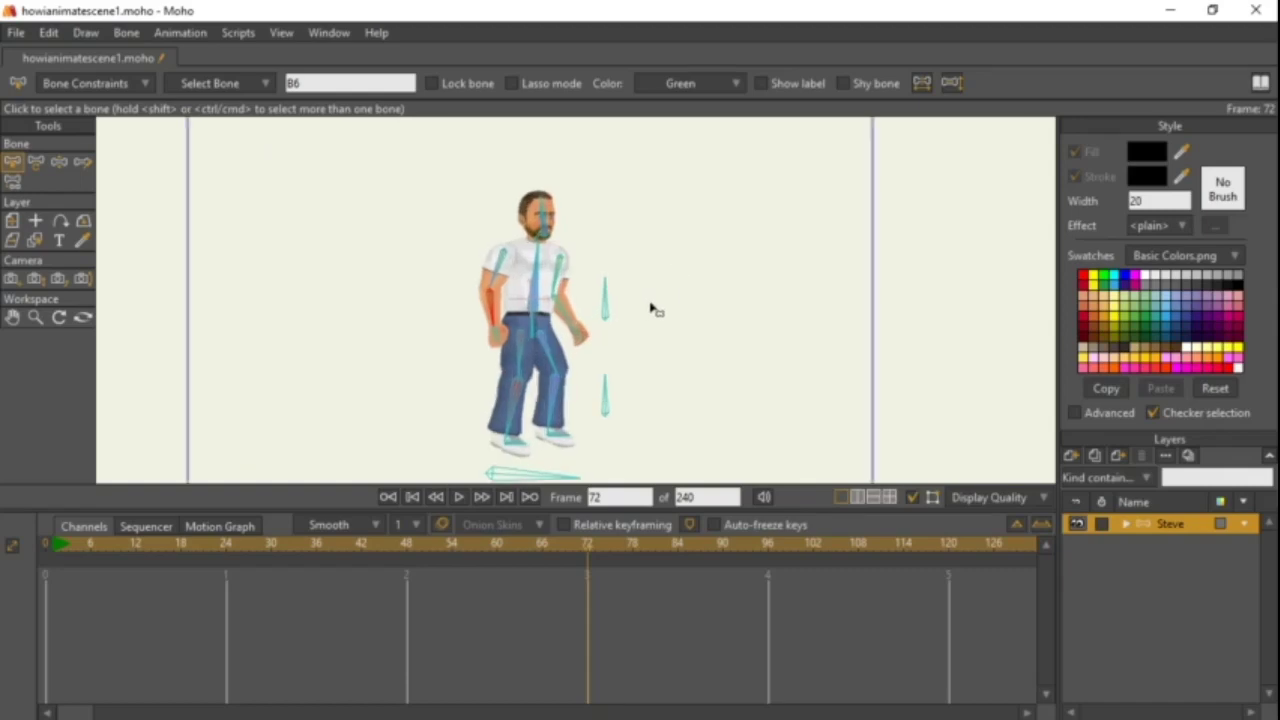
pyautogui.moveTo(675, 306); pyautogui.dragTo(681, 346)
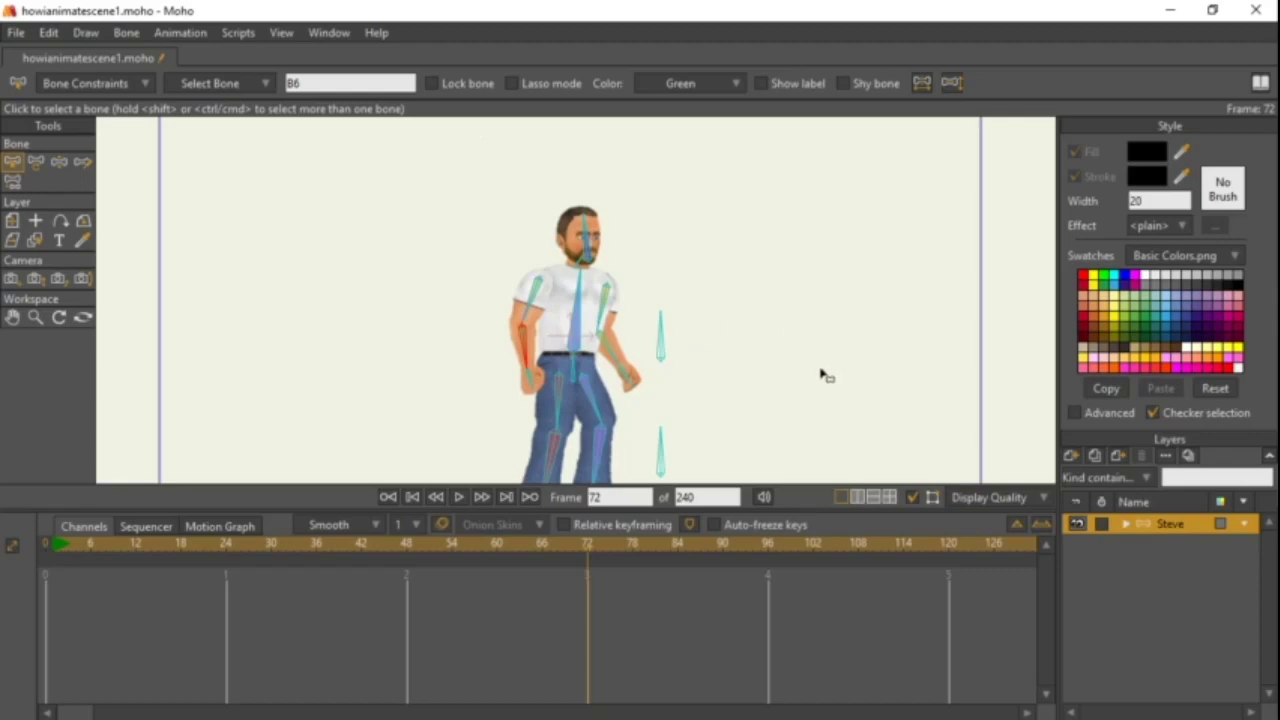
pyautogui.moveTo(825, 376); pyautogui.dragTo(820, 334)
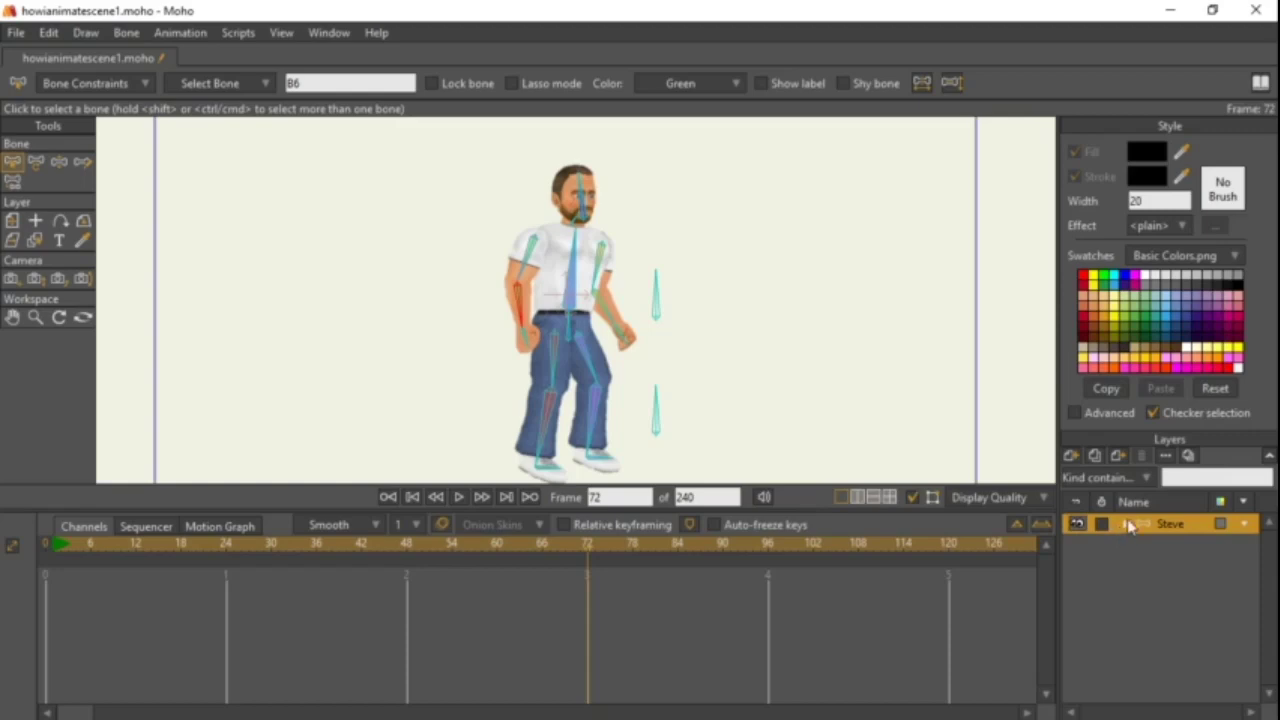
pyautogui.scroll(-2, 685, 222)
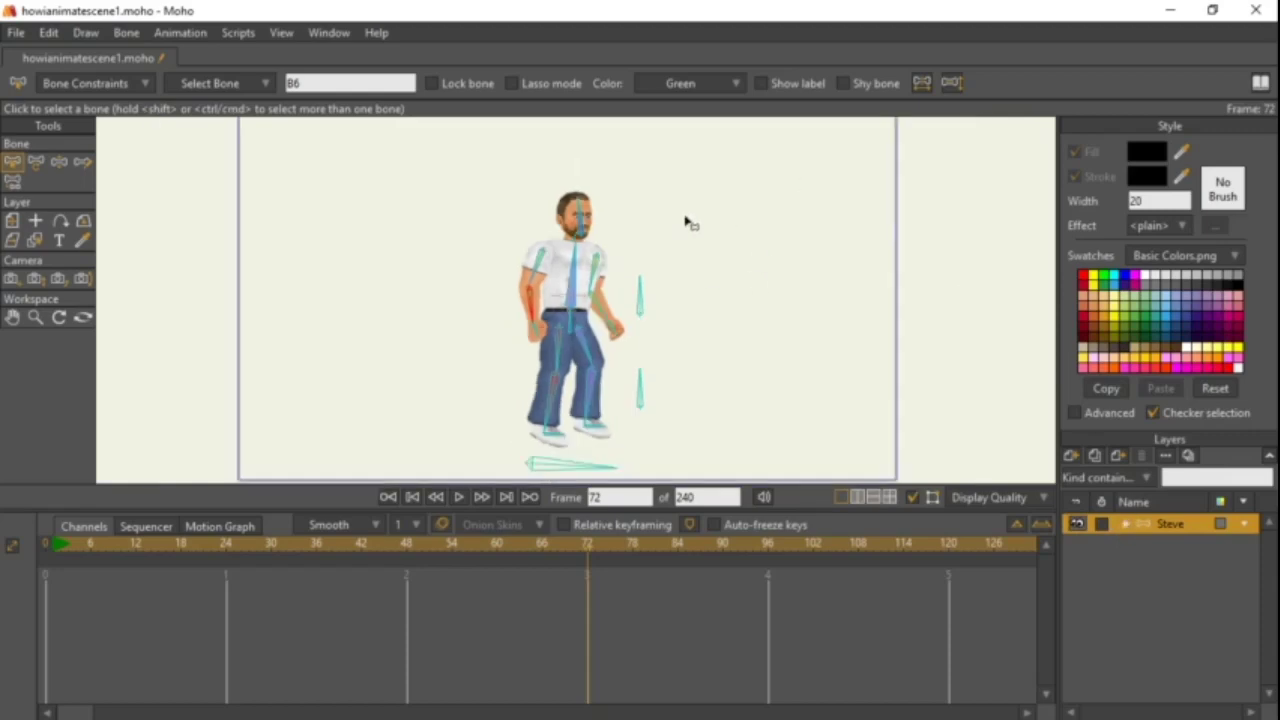
pyautogui.click(1127, 525)
# Look through Steve's body-part layers, from the front hand down to the back forearm.
pyautogui.scroll(-3, 1130, 540)
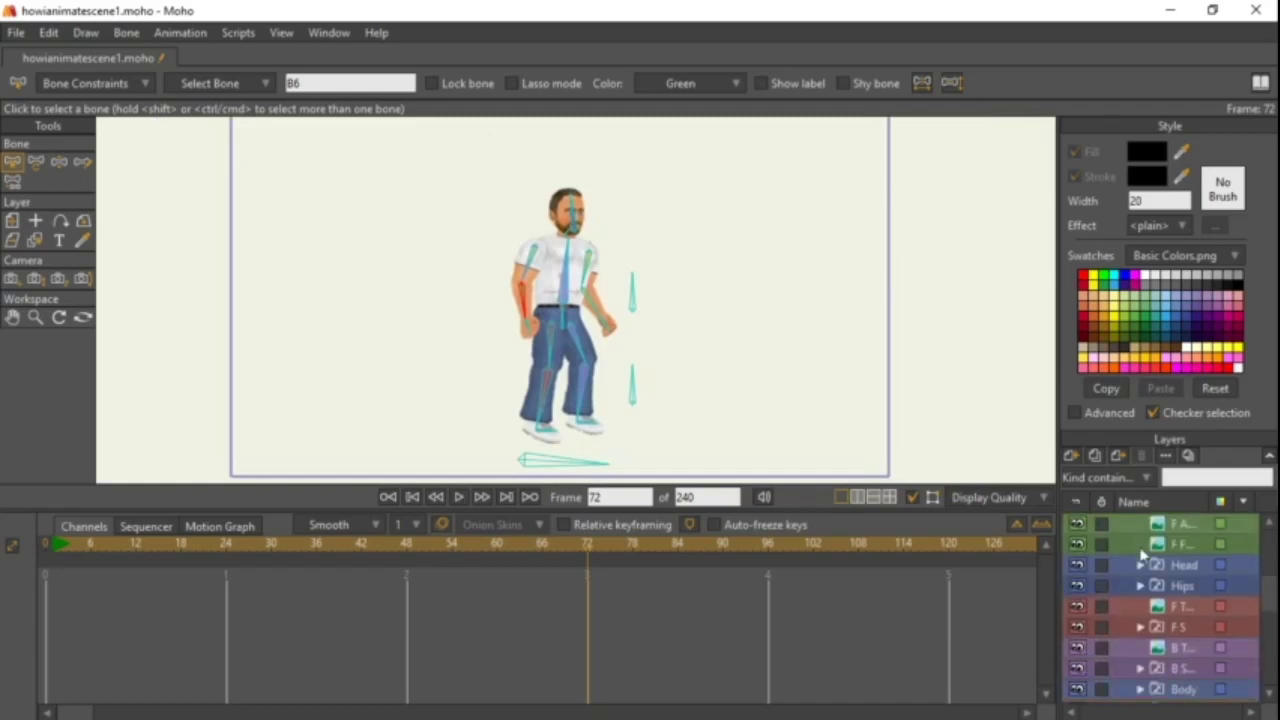
pyautogui.scroll(3, 1138, 552)
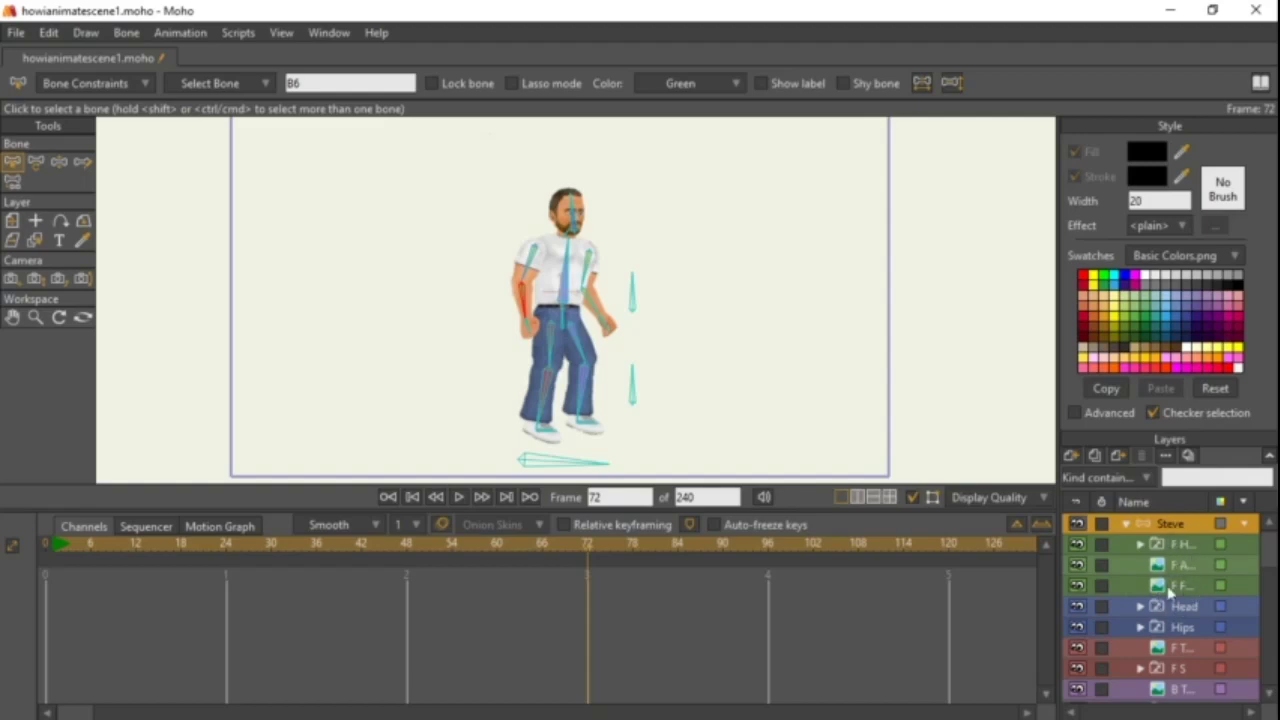
pyautogui.scroll(-3, 1168, 590)
pyautogui.scroll(3, 1159, 569)
pyautogui.scroll(-3, 1180, 627)
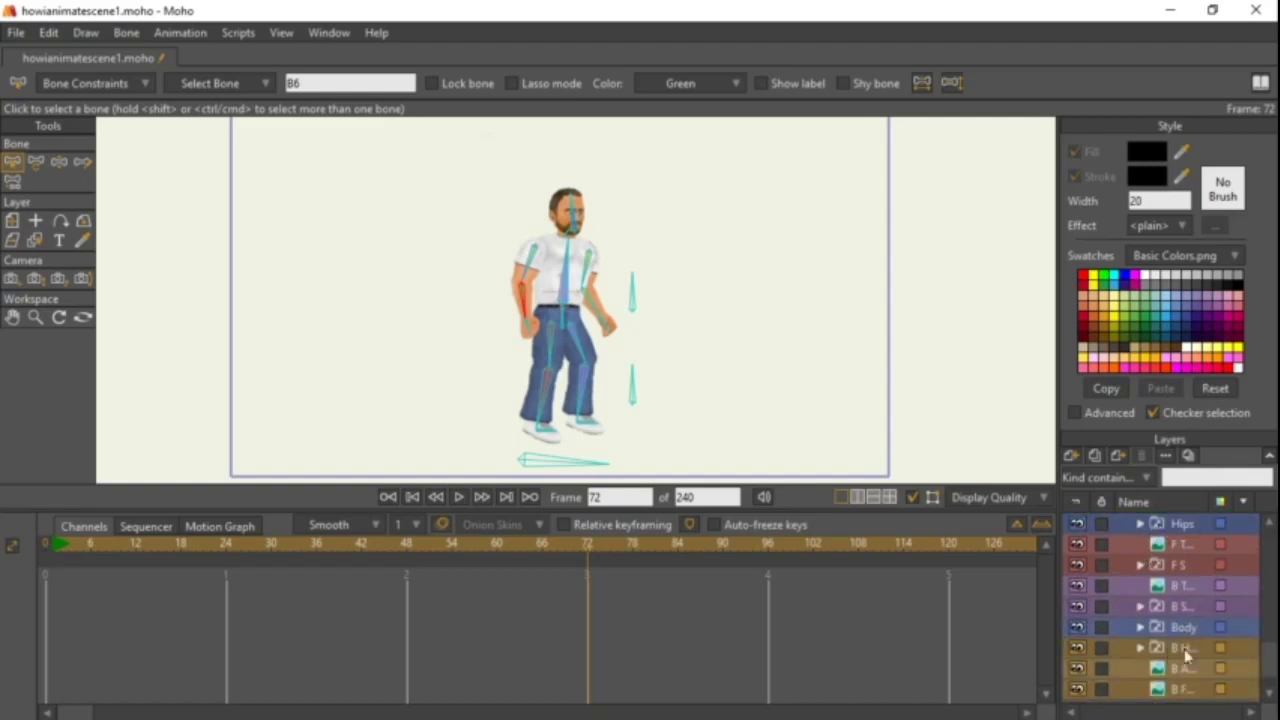
pyautogui.scroll(3, 1195, 617)
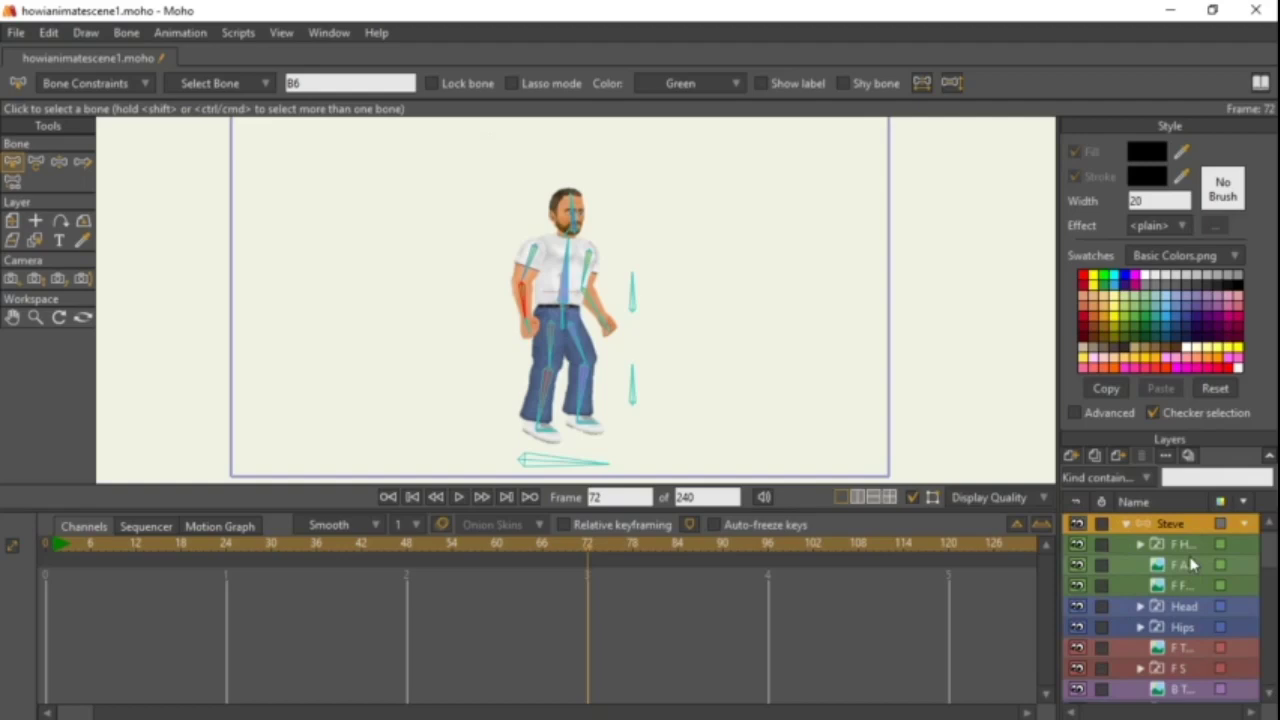
# Examine the front upper arm, forearm and hand layers and the bones they use, toggling the forearm's visibility off and on.
pyautogui.click(1185, 570)
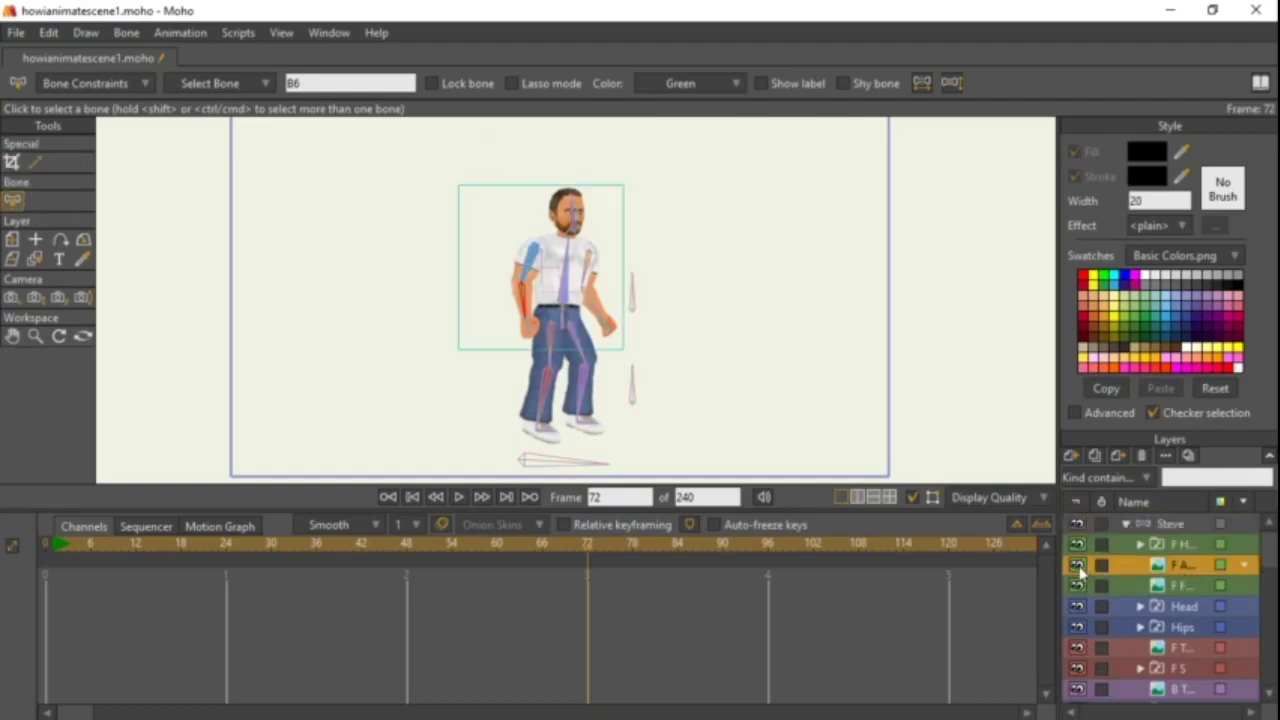
pyautogui.scroll(3, 726, 466)
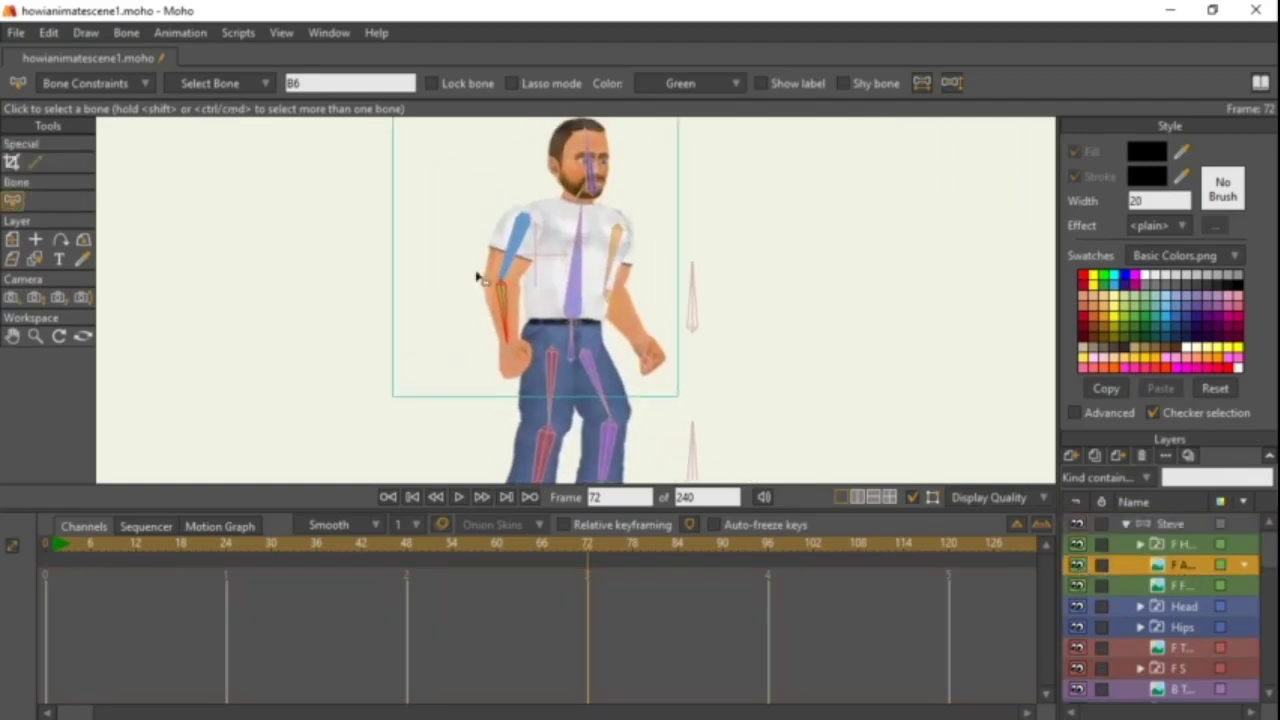
pyautogui.click(1079, 585)
pyautogui.click(1079, 585)
pyautogui.click(1078, 585)
pyautogui.click(1078, 585)
pyautogui.click(1175, 545)
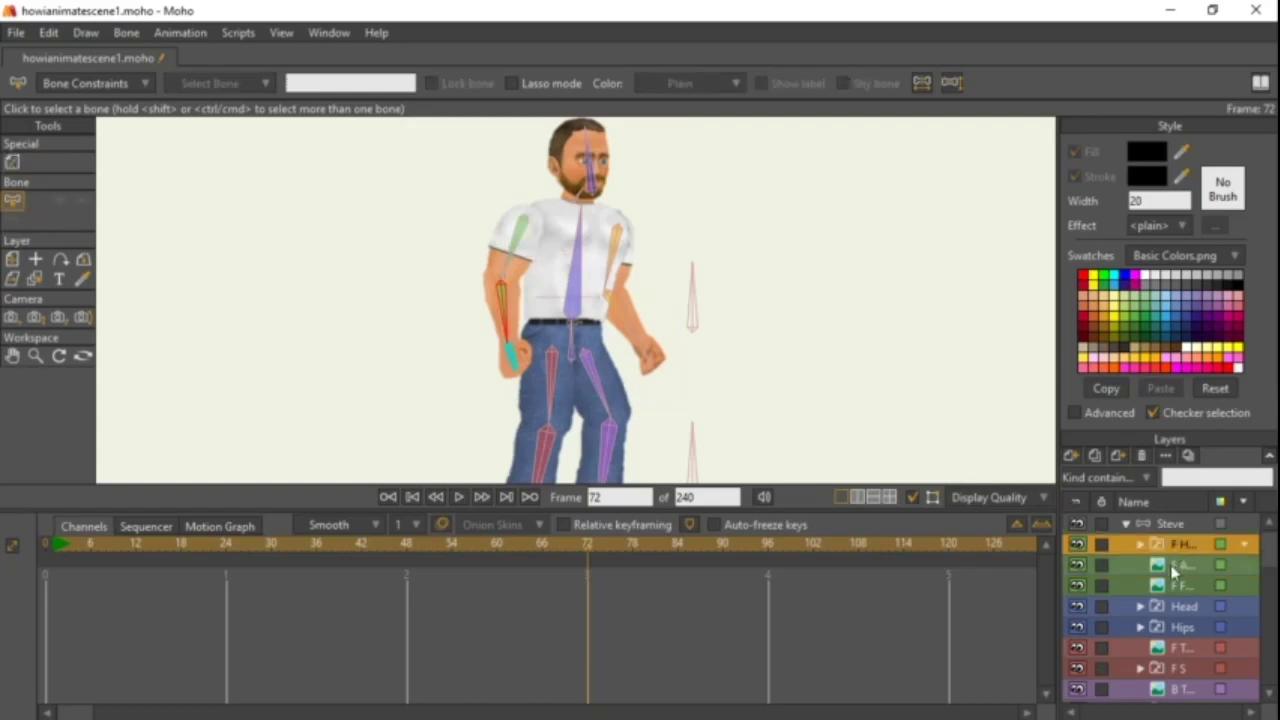
# Go to frame 0 and unbind the front upper arm layer from its bone with the Bind Layer tool.
pyautogui.click(1175, 566)
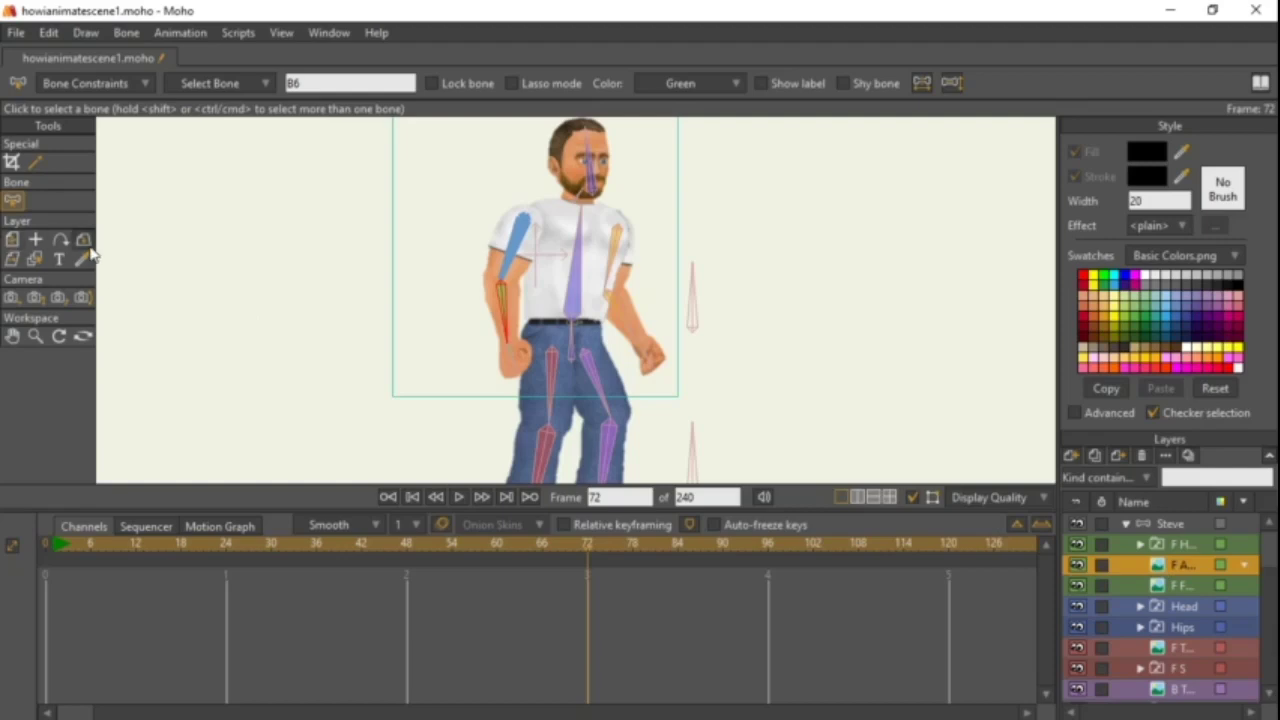
pyautogui.click(44, 548)
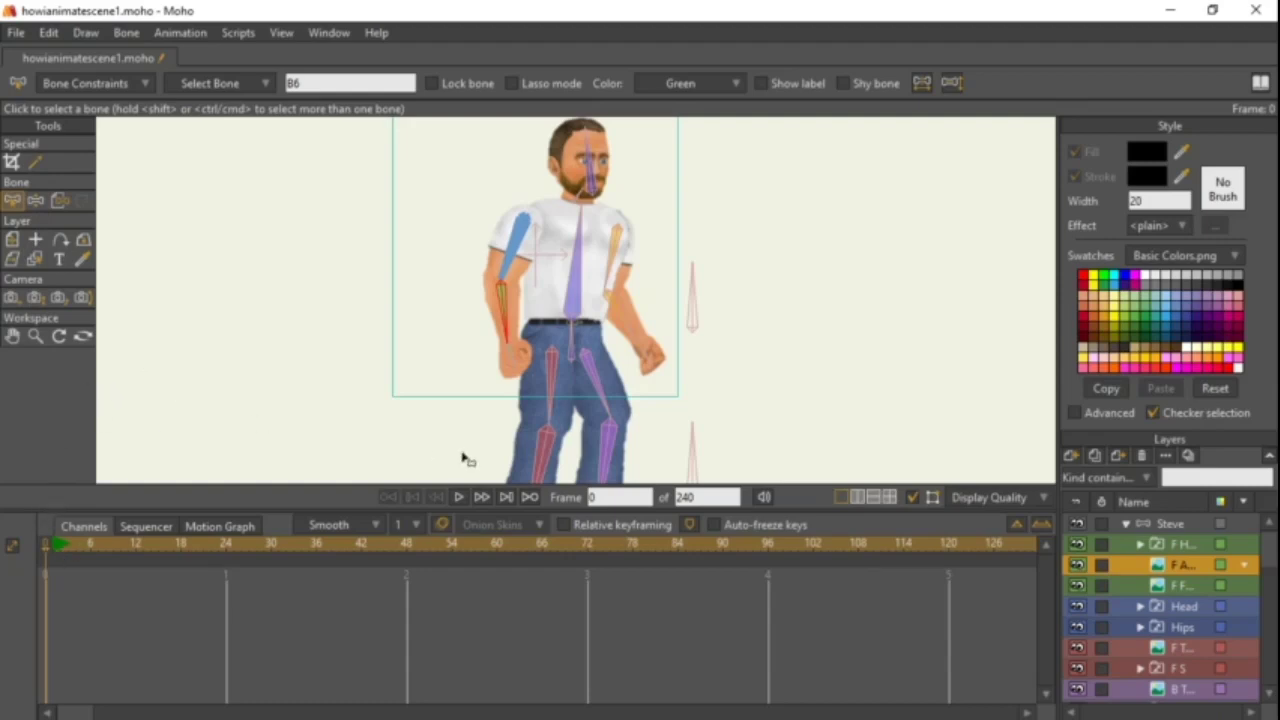
pyautogui.click(60, 201)
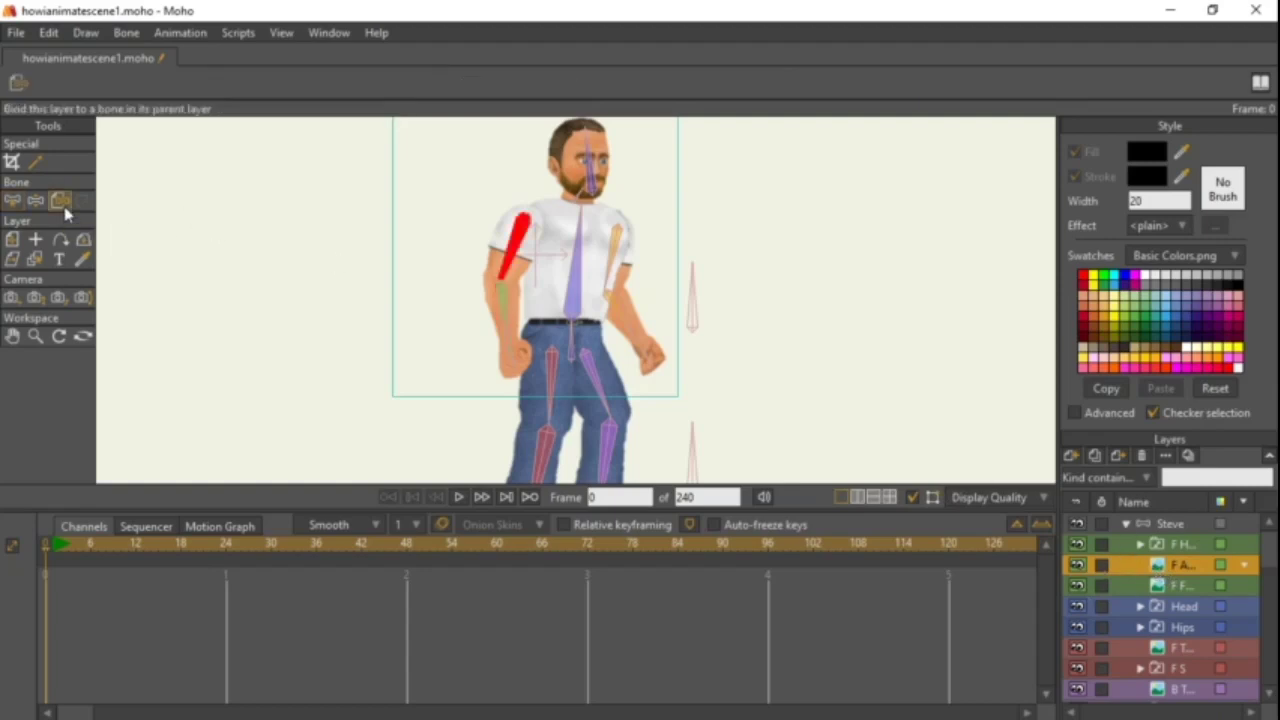
pyautogui.click(437, 183)
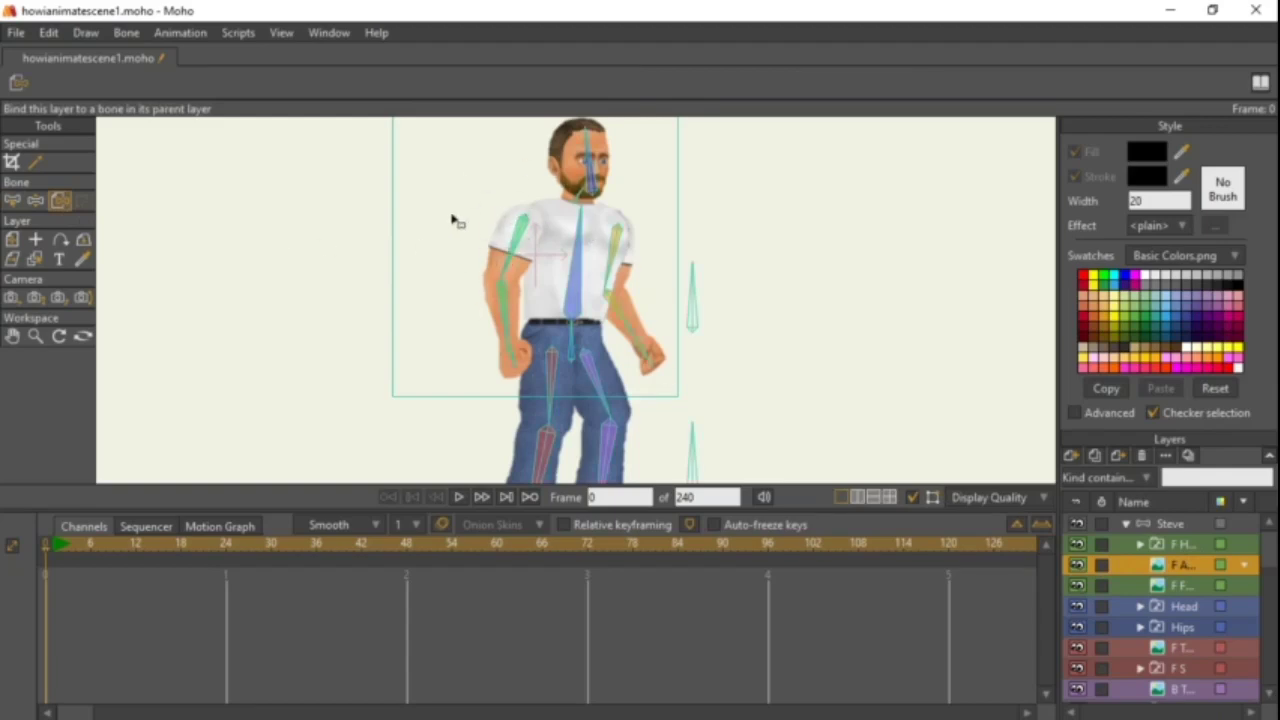
pyautogui.scroll(3, 651, 300)
pyautogui.scroll(-6, 669, 351)
pyautogui.scroll(5, 669, 351)
pyautogui.scroll(-1, 672, 330)
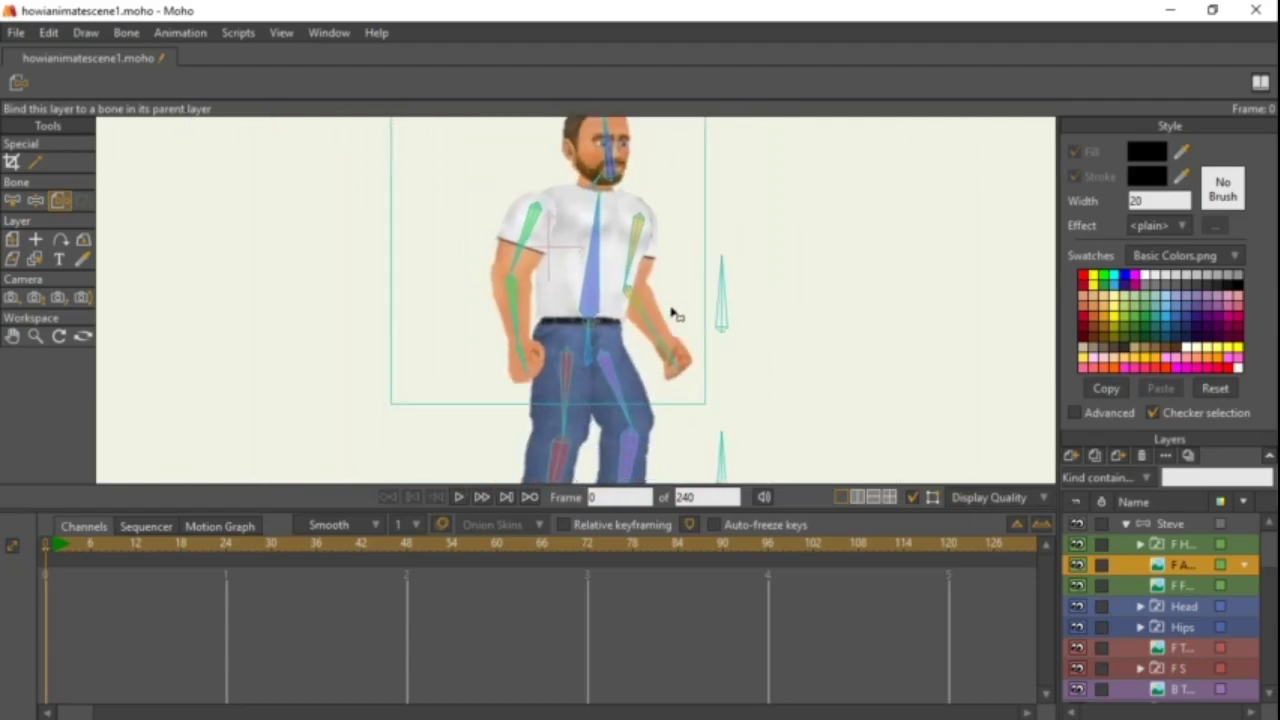
# Unbind the front forearm and front thigh image layers from their bones.
pyautogui.click(1181, 589)
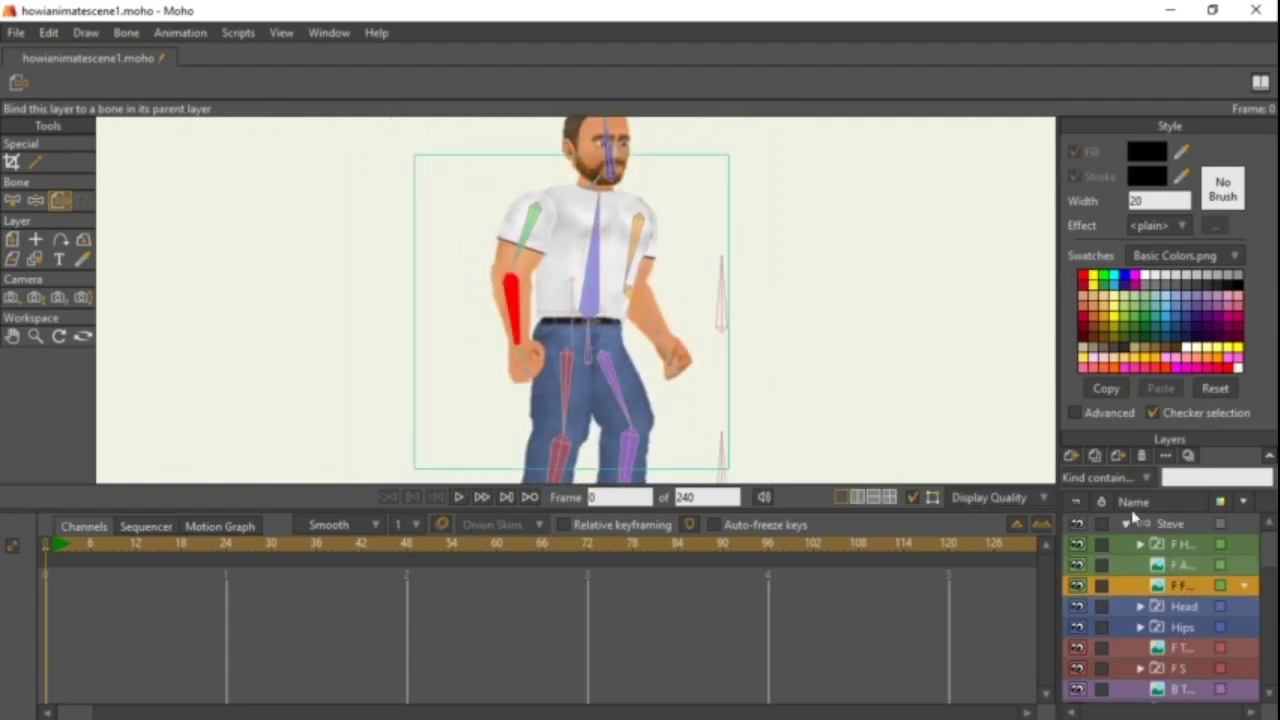
pyautogui.click(471, 290)
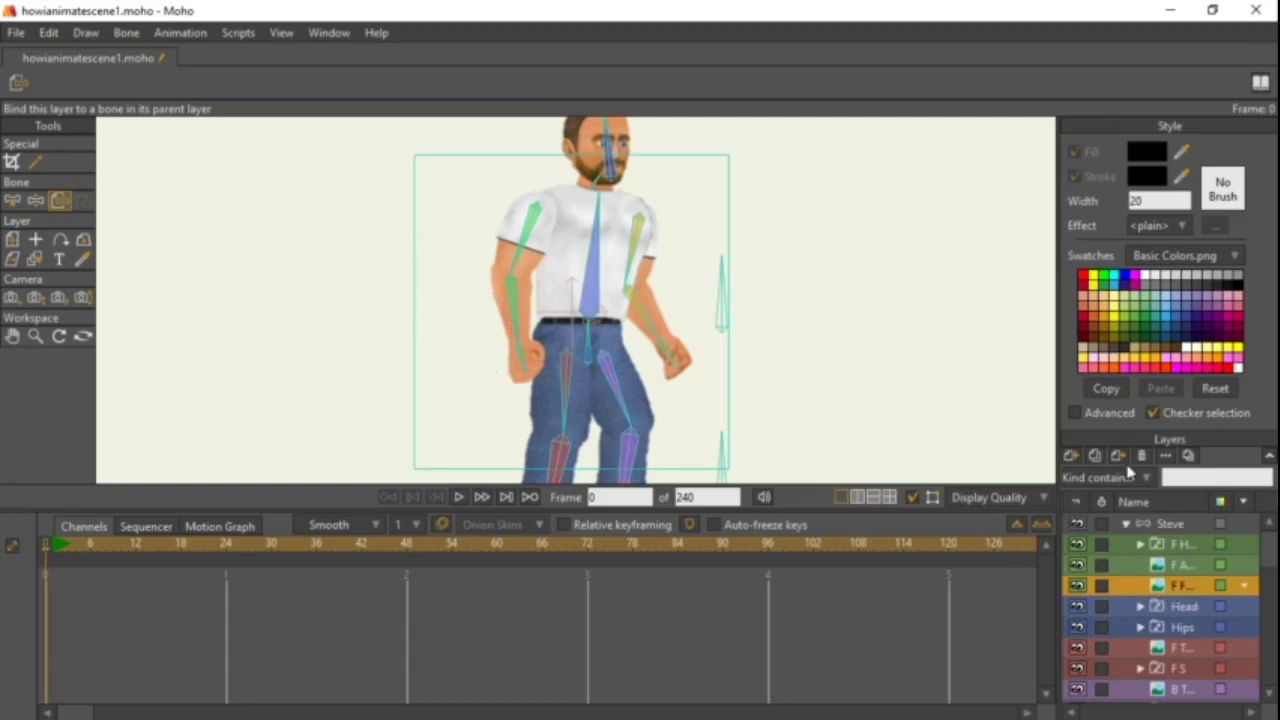
pyautogui.scroll(-2, 1192, 598)
pyautogui.click(1174, 564)
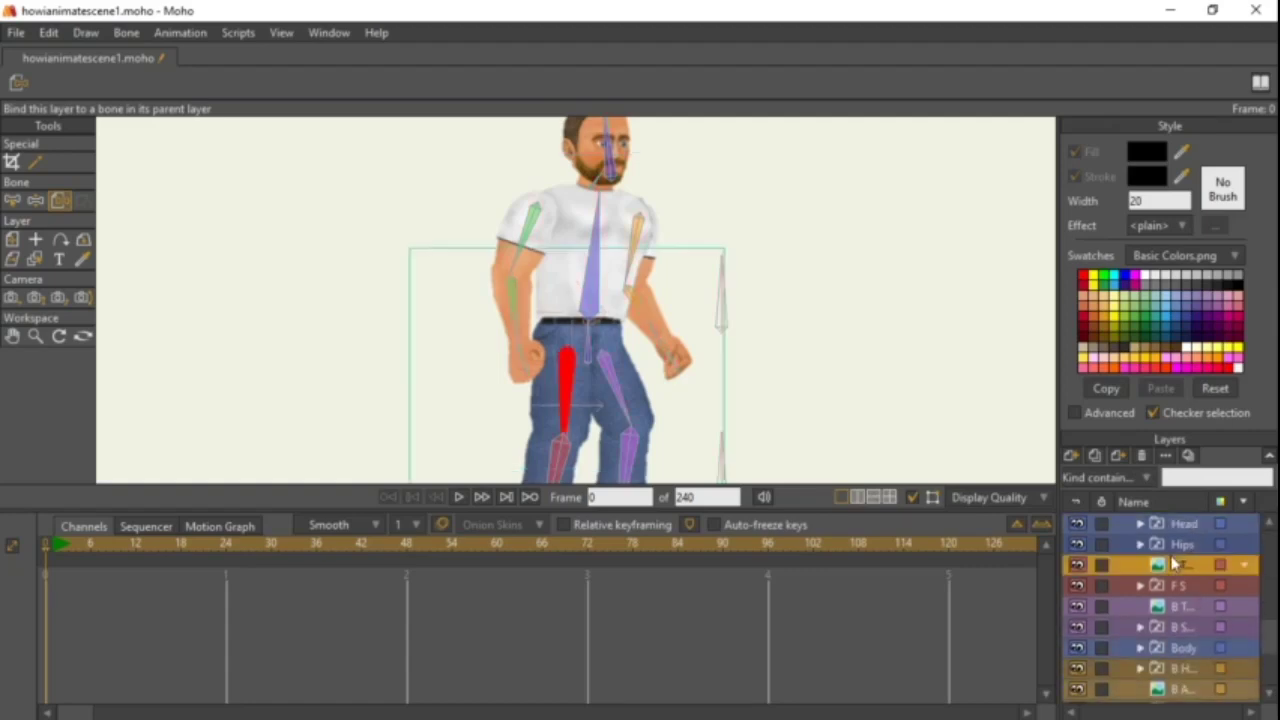
pyautogui.moveTo(434, 391); pyautogui.dragTo(461, 291)
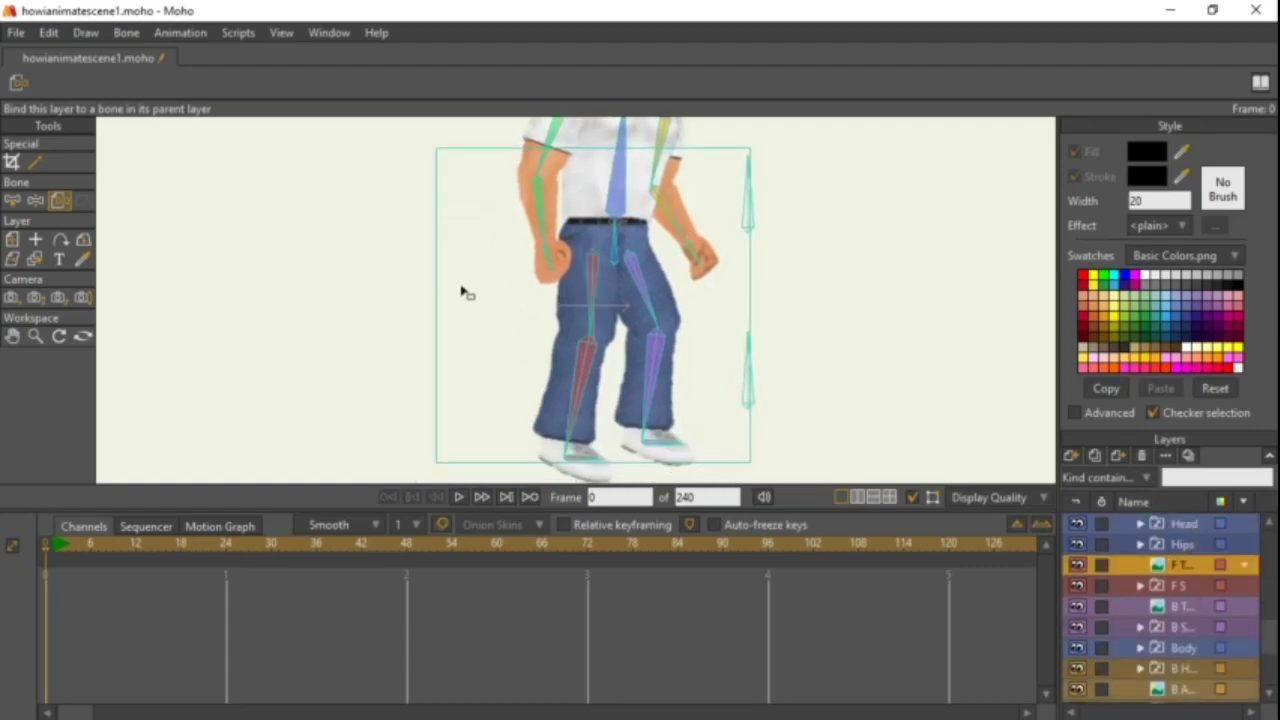
# Unbind the back thigh, back upper arm and back forearm image layers from their bones.
pyautogui.click(1177, 610)
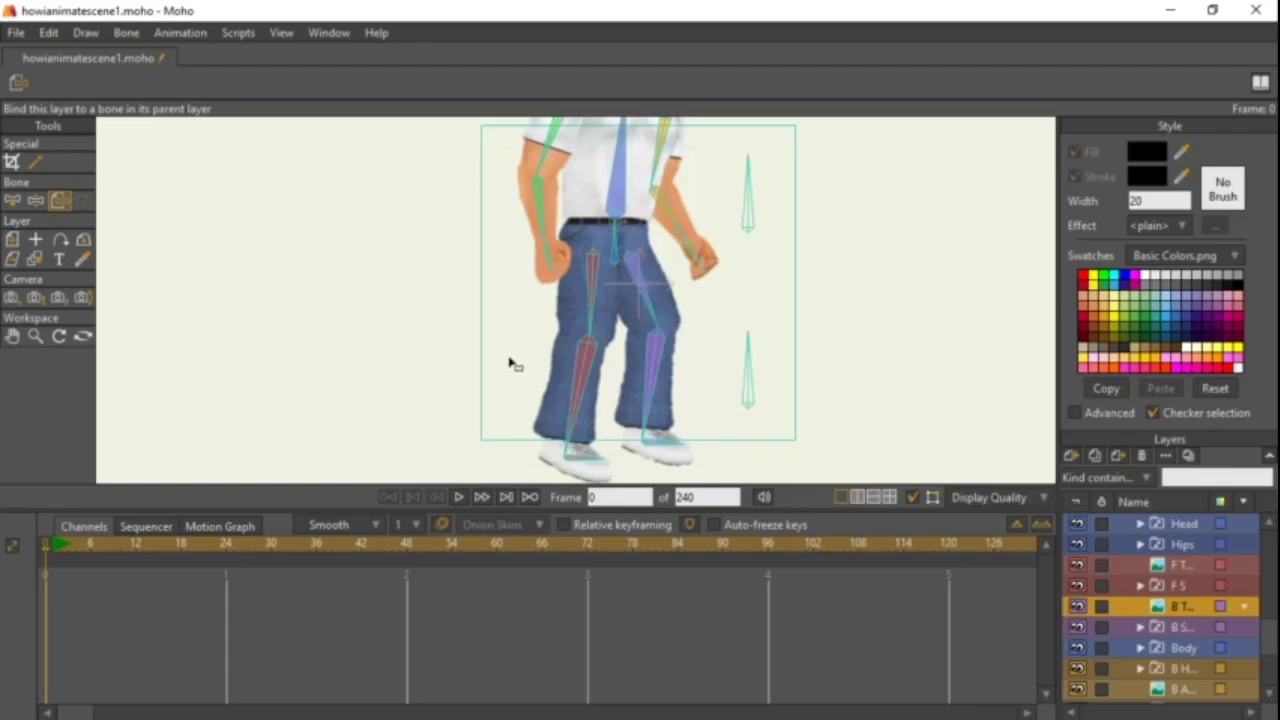
pyautogui.click(1170, 690)
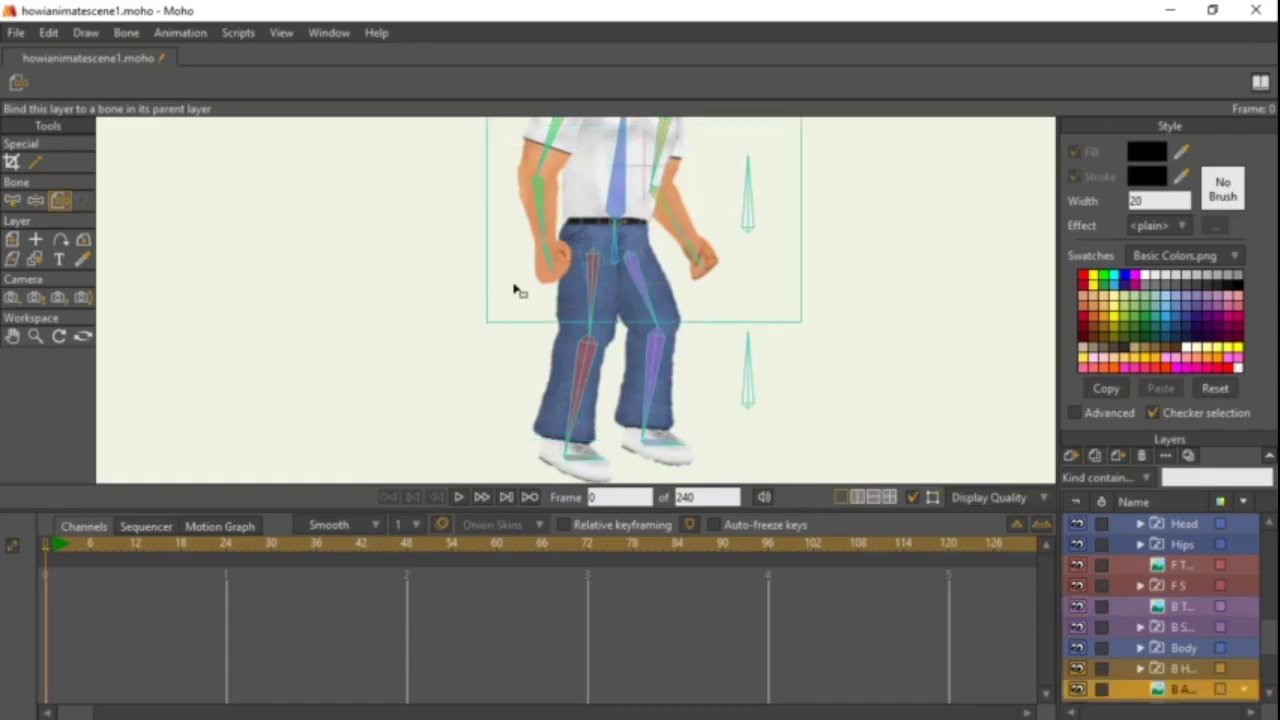
pyautogui.scroll(-2, 923, 383)
pyautogui.scroll(-1, 1127, 602)
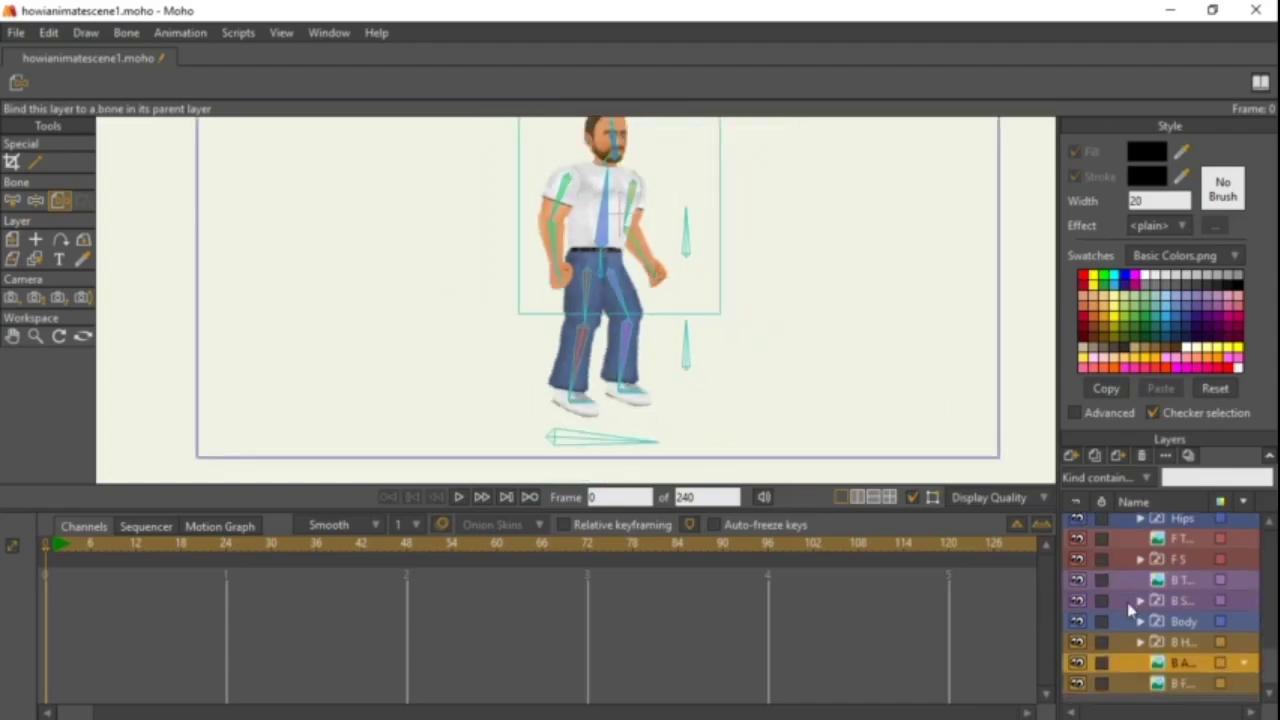
pyautogui.click(1170, 684)
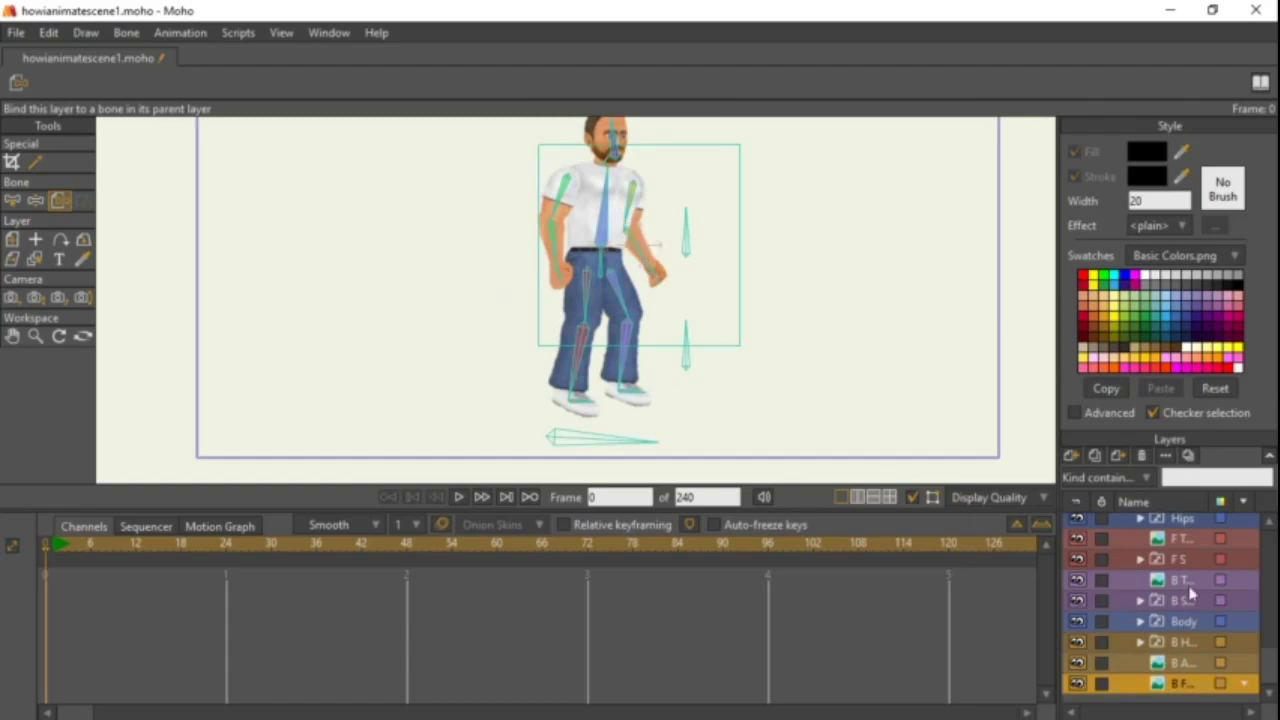
# Unbind the front hand, Head, Hips and front shin (F S) layers from their bones.
pyautogui.scroll(3, 1195, 603)
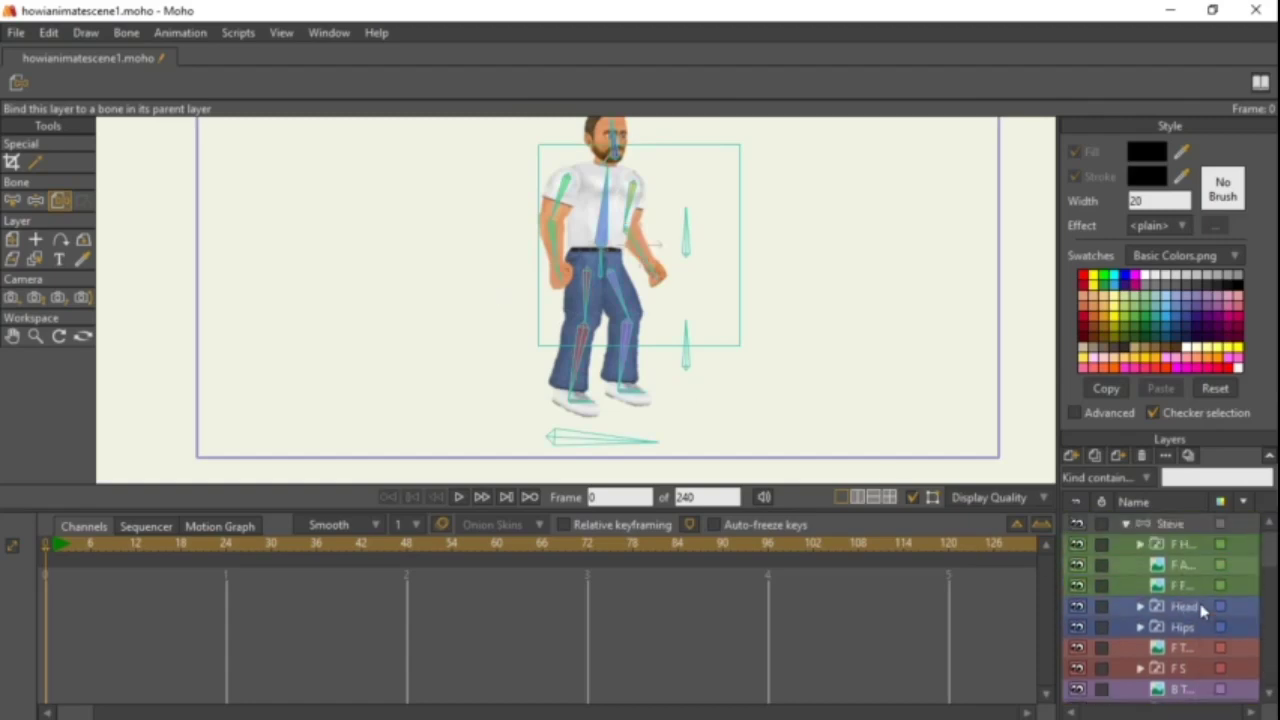
pyautogui.scroll(2, 786, 322)
pyautogui.scroll(-2, 733, 360)
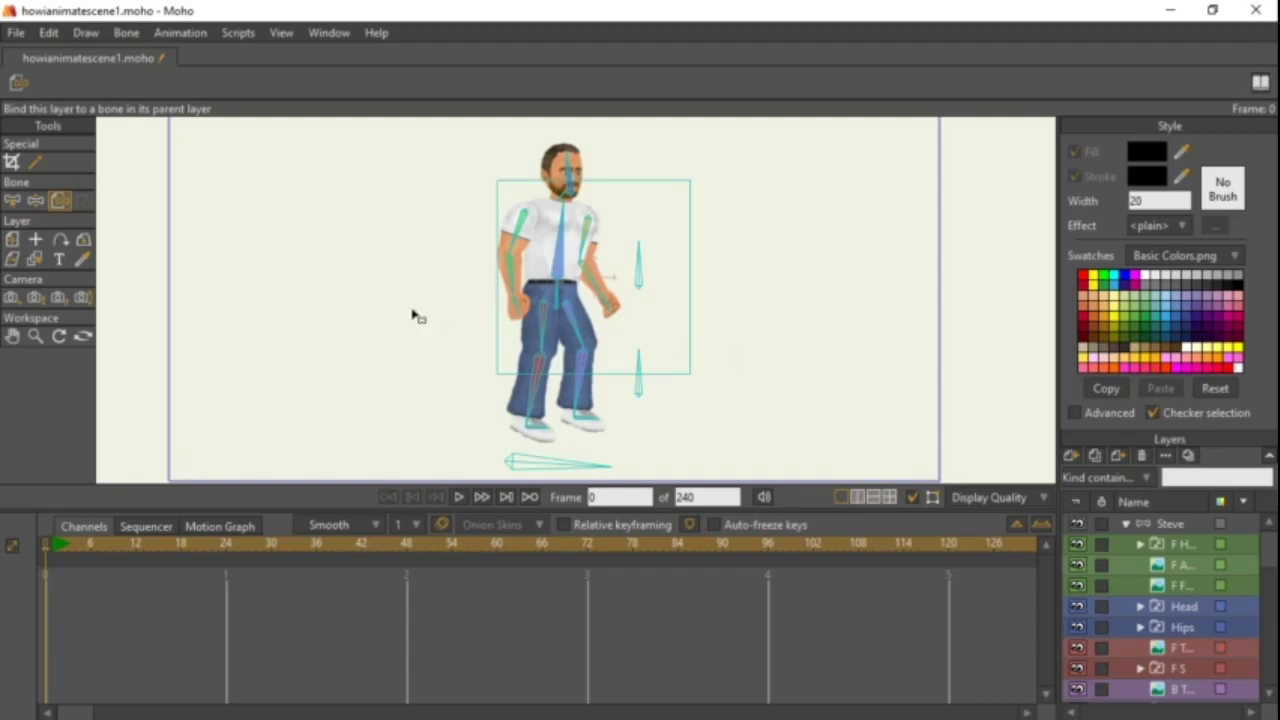
pyautogui.click(1180, 550)
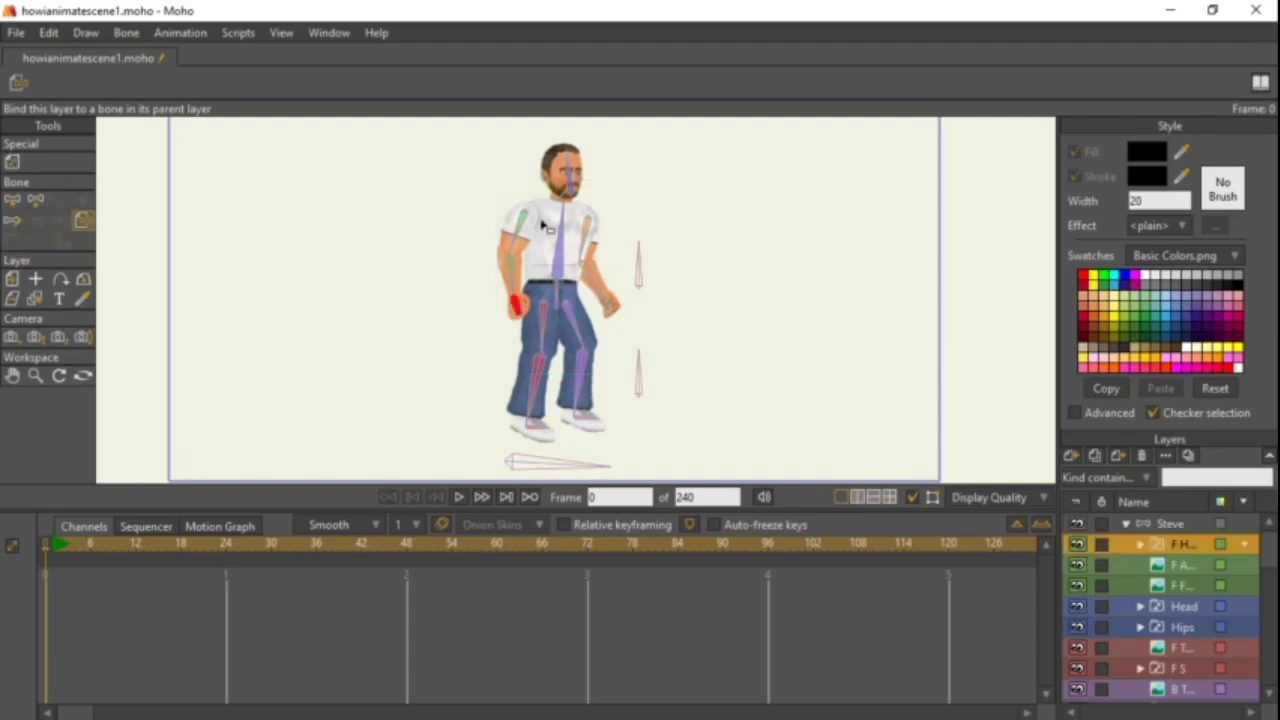
pyautogui.click(1182, 607)
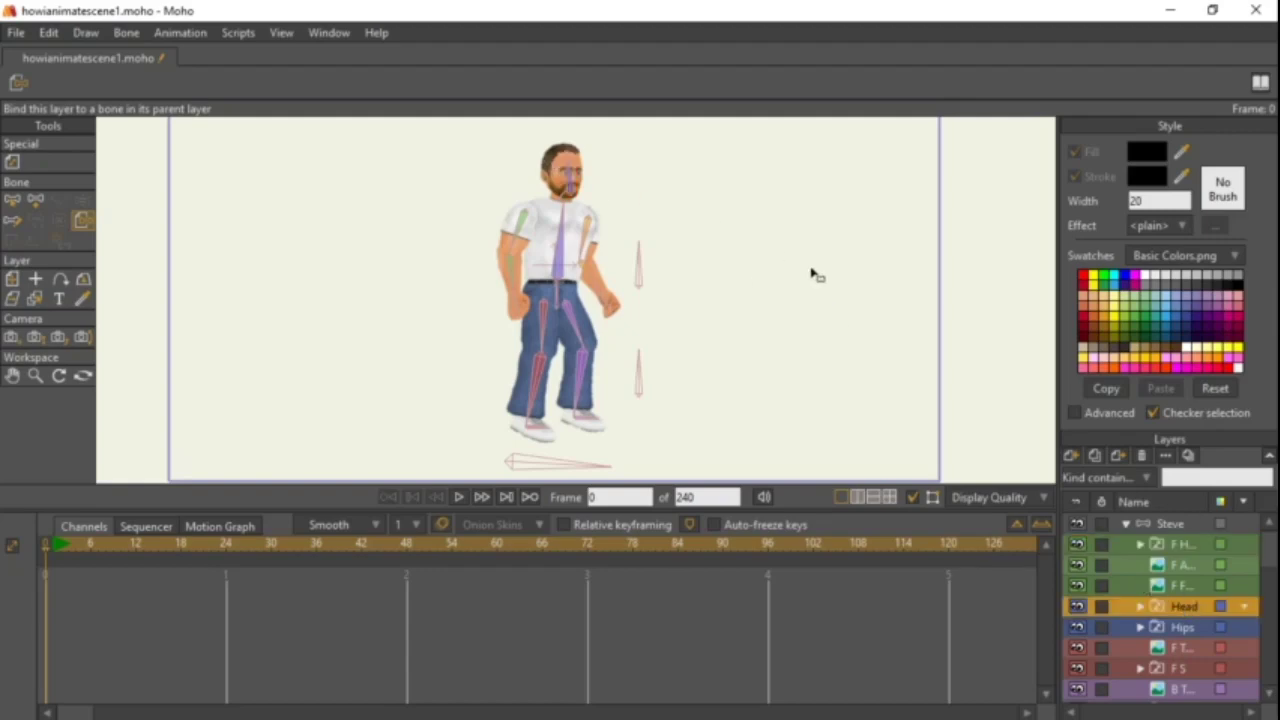
pyautogui.click(1168, 630)
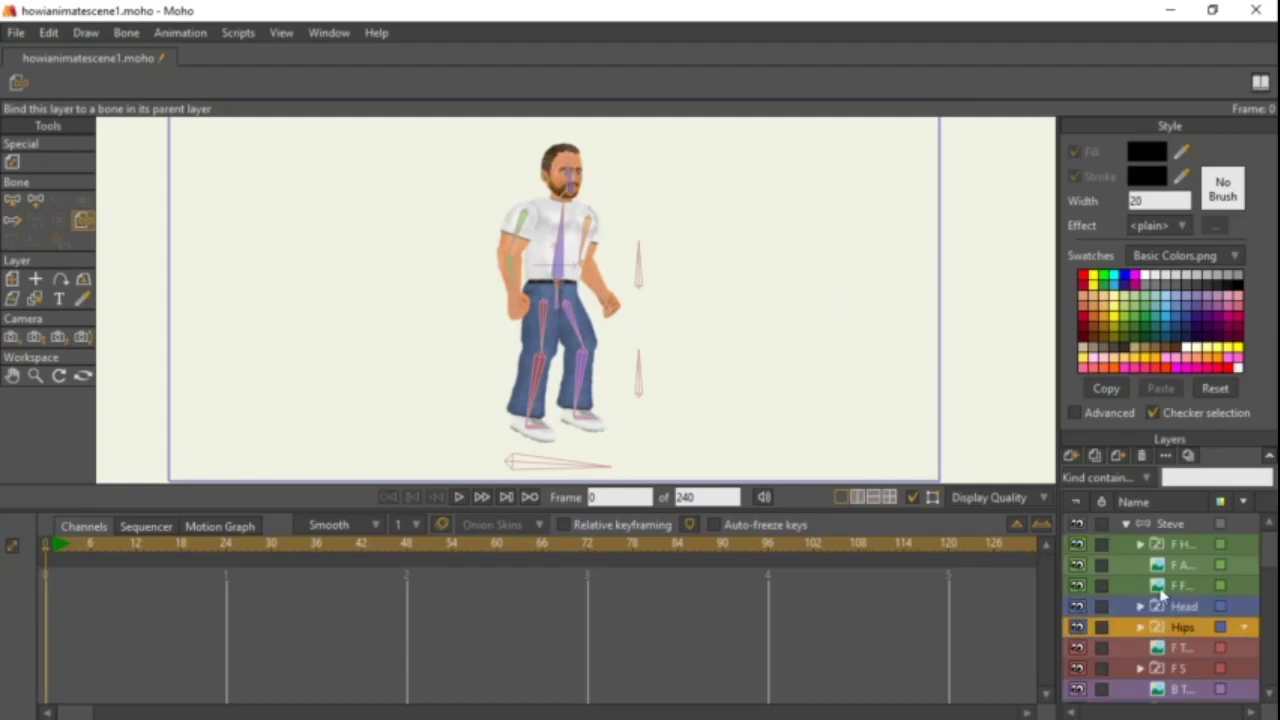
pyautogui.scroll(-2, 1178, 632)
pyautogui.click(1185, 632)
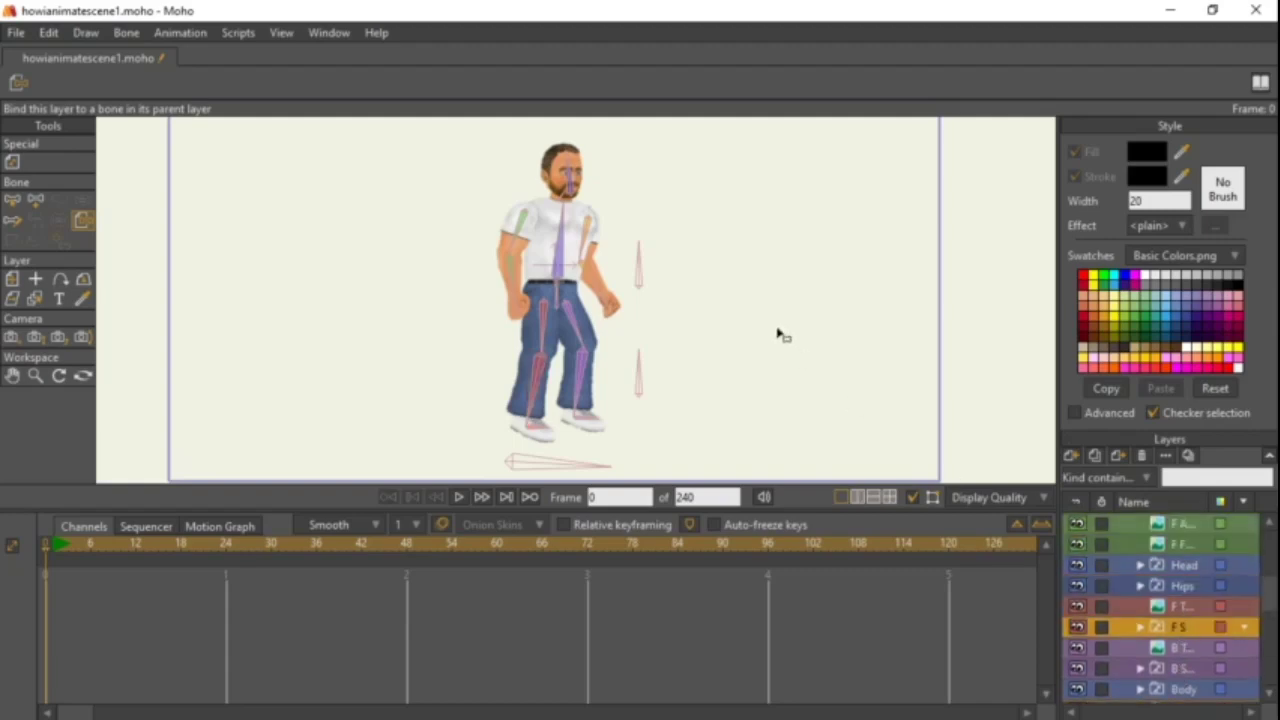
# Unbind the back shin (B S), Body and back hand layers from their bones.
pyautogui.scroll(-3, 1188, 640)
pyautogui.click(1188, 610)
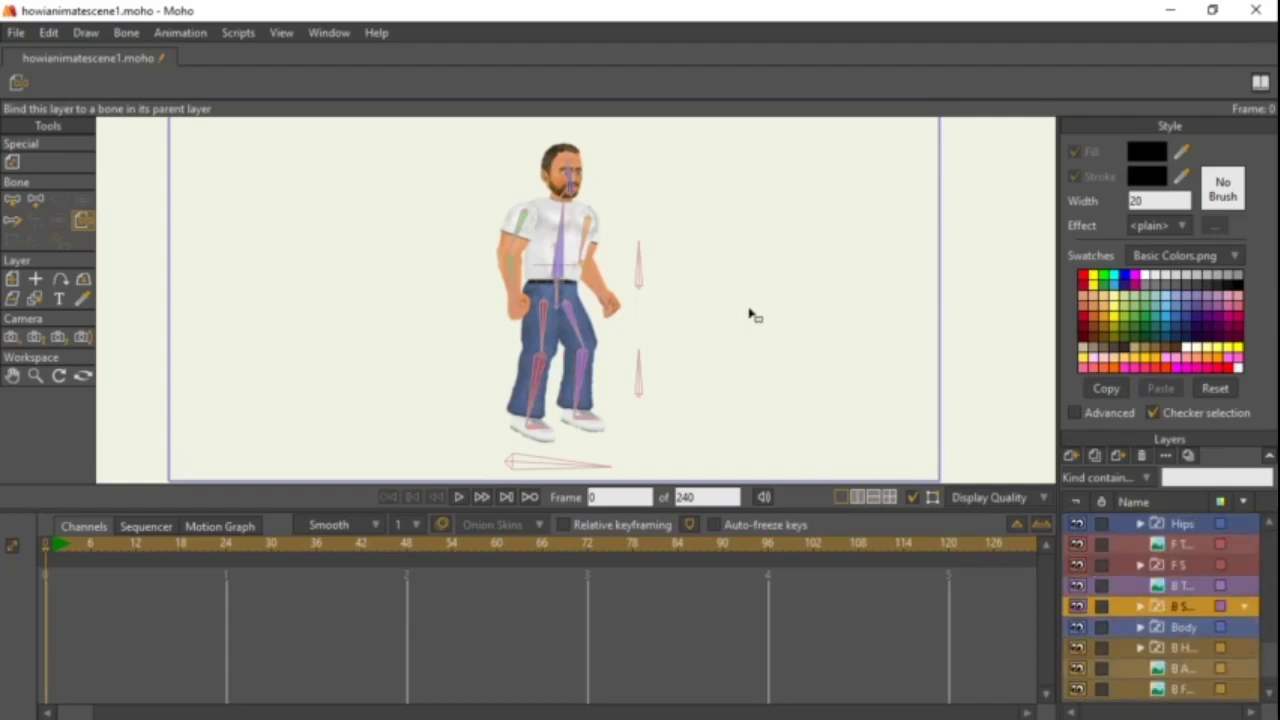
pyautogui.click(1196, 630)
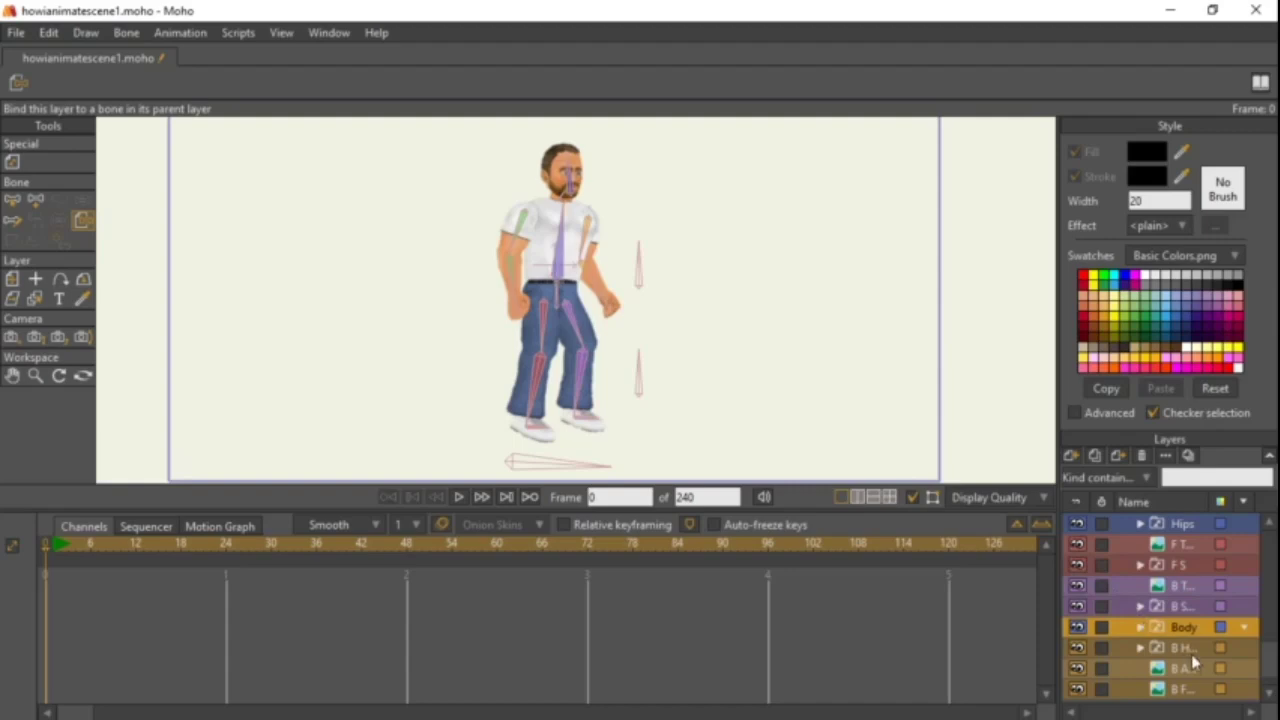
pyautogui.click(1190, 648)
pyautogui.scroll(-3, 906, 429)
# Create a group layer above the front upper arm image layer in the Steve rig and name it "F Arm".
pyautogui.scroll(5, 1197, 595)
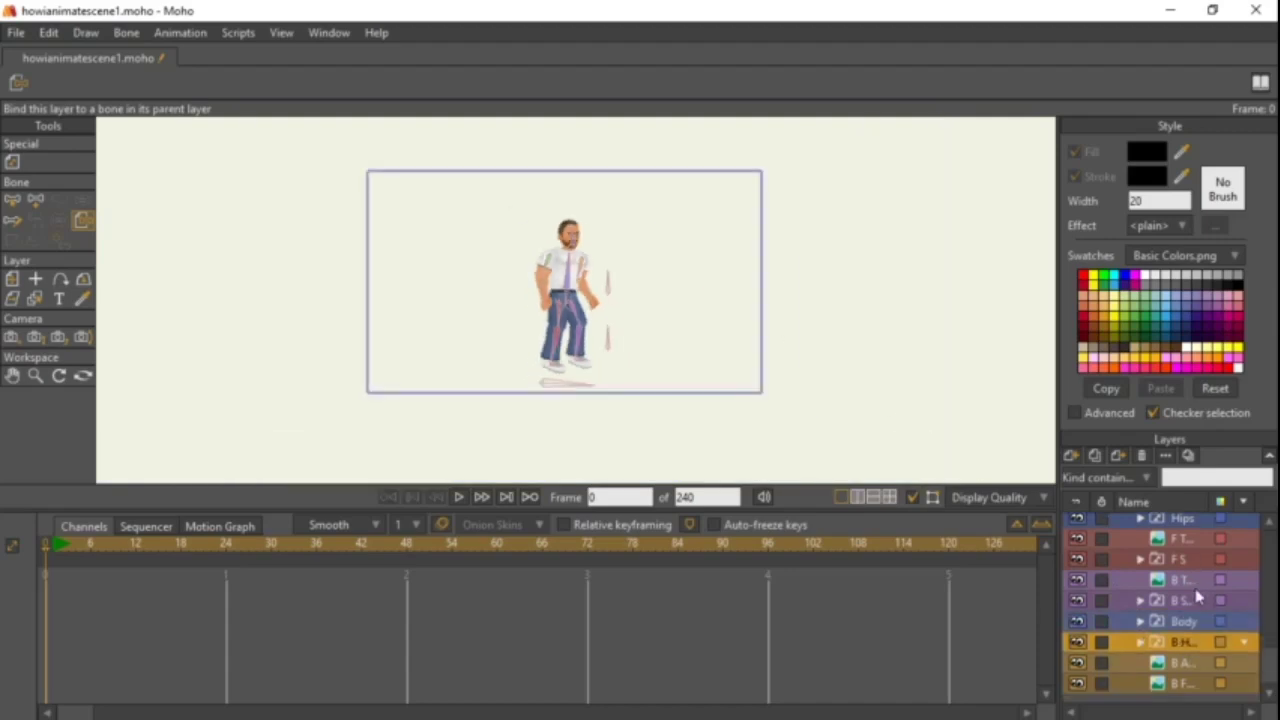
pyautogui.scroll(5, 780, 329)
pyautogui.moveTo(853, 395); pyautogui.dragTo(828, 351)
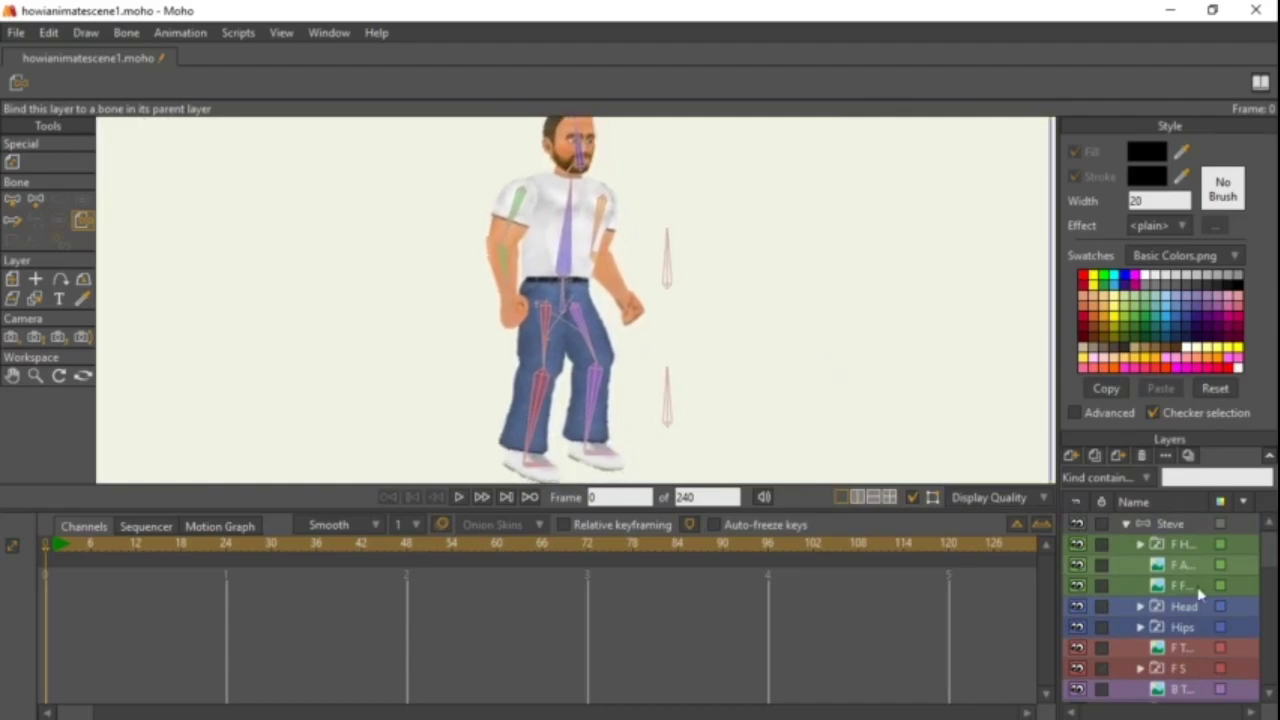
pyautogui.click(1175, 567)
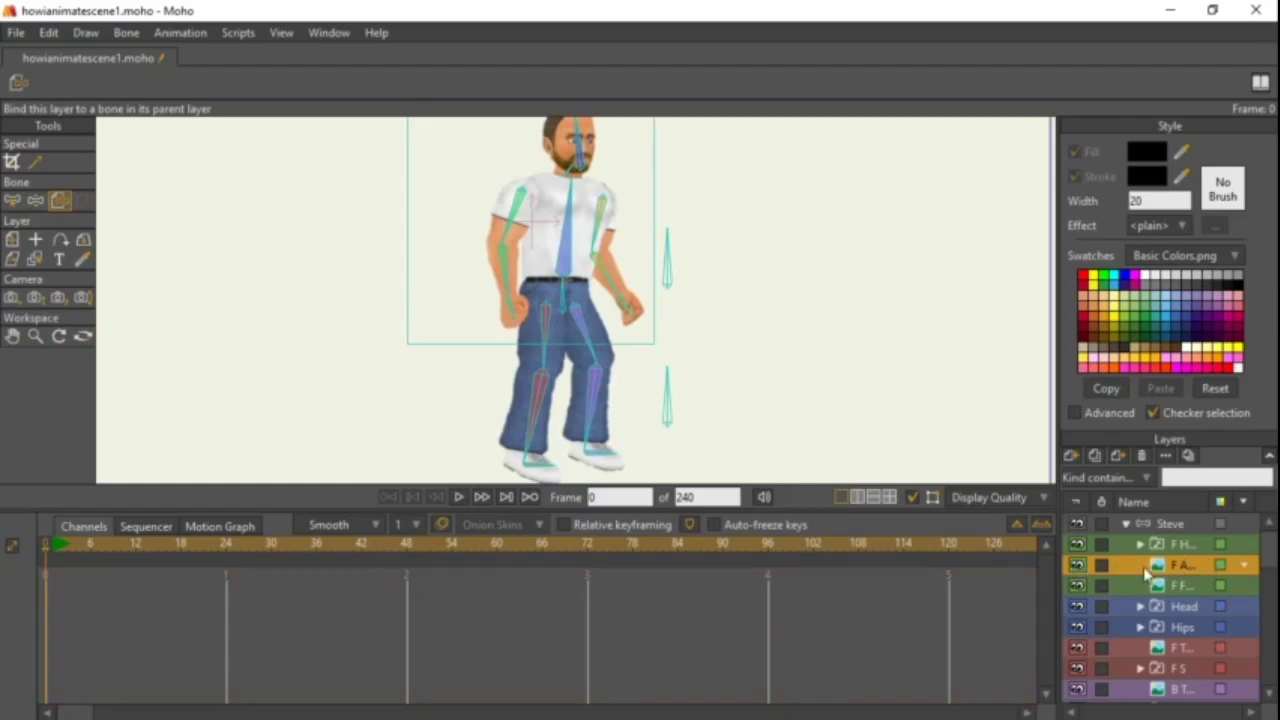
pyautogui.click(1073, 456)
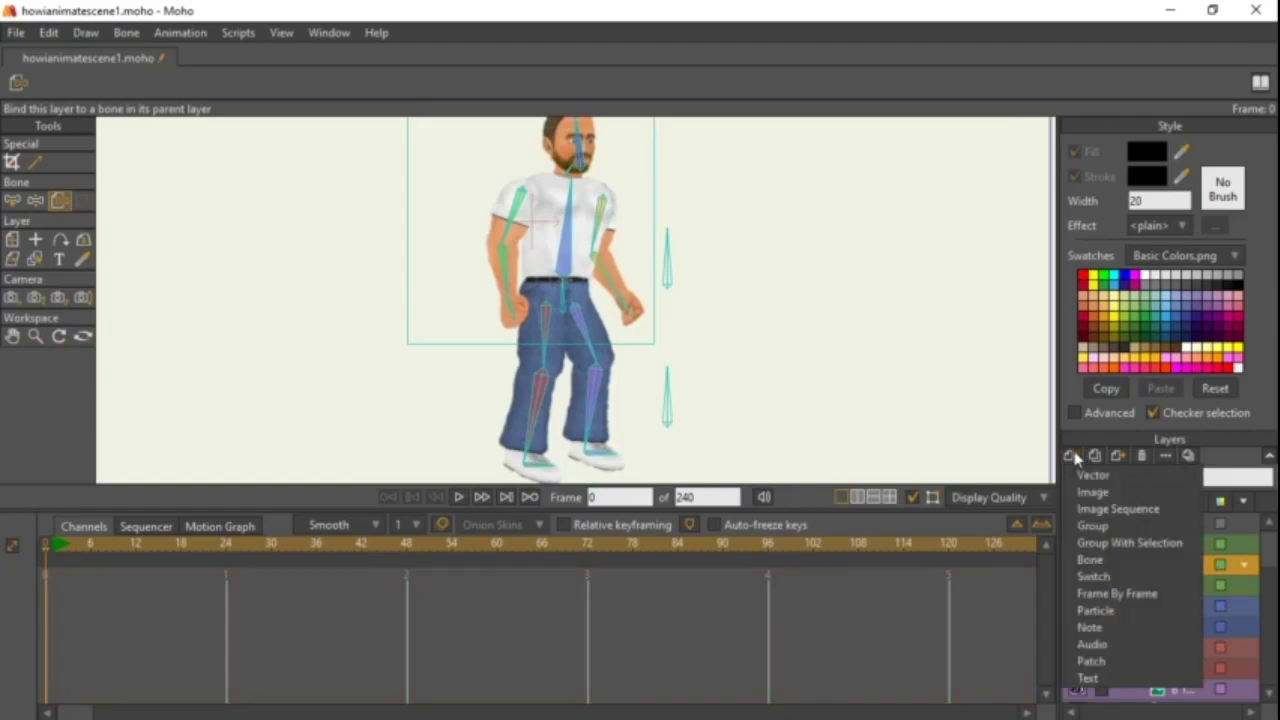
pyautogui.click(1100, 526)
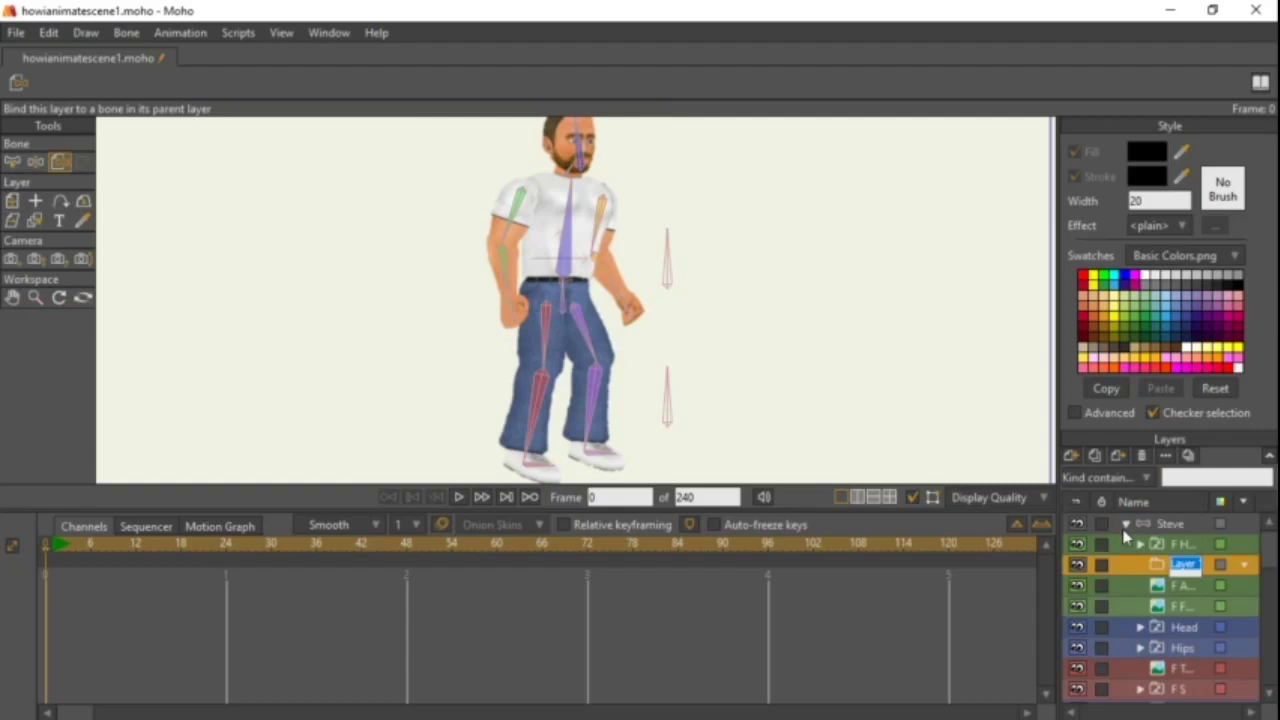
pyautogui.write('F')
pyautogui.write('F S')
pyautogui.moveTo(1193, 562); pyautogui.dragTo(1101, 574)
pyautogui.write('F Arm')
pyautogui.press('Return')
# Move the front upper arm image into the F Arm group, setting the image's layer colour to Plain and the group's to Green.
pyautogui.moveTo(1168, 592); pyautogui.dragTo(1166, 570)
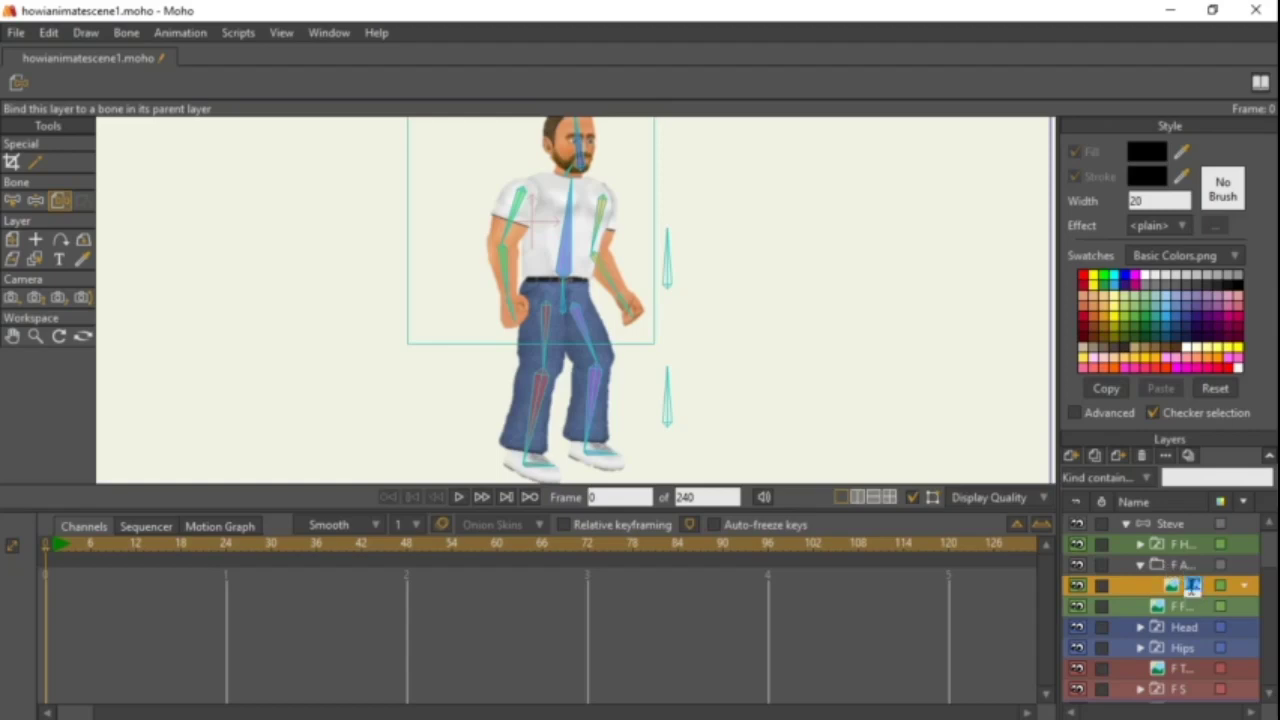
pyautogui.click(1221, 588)
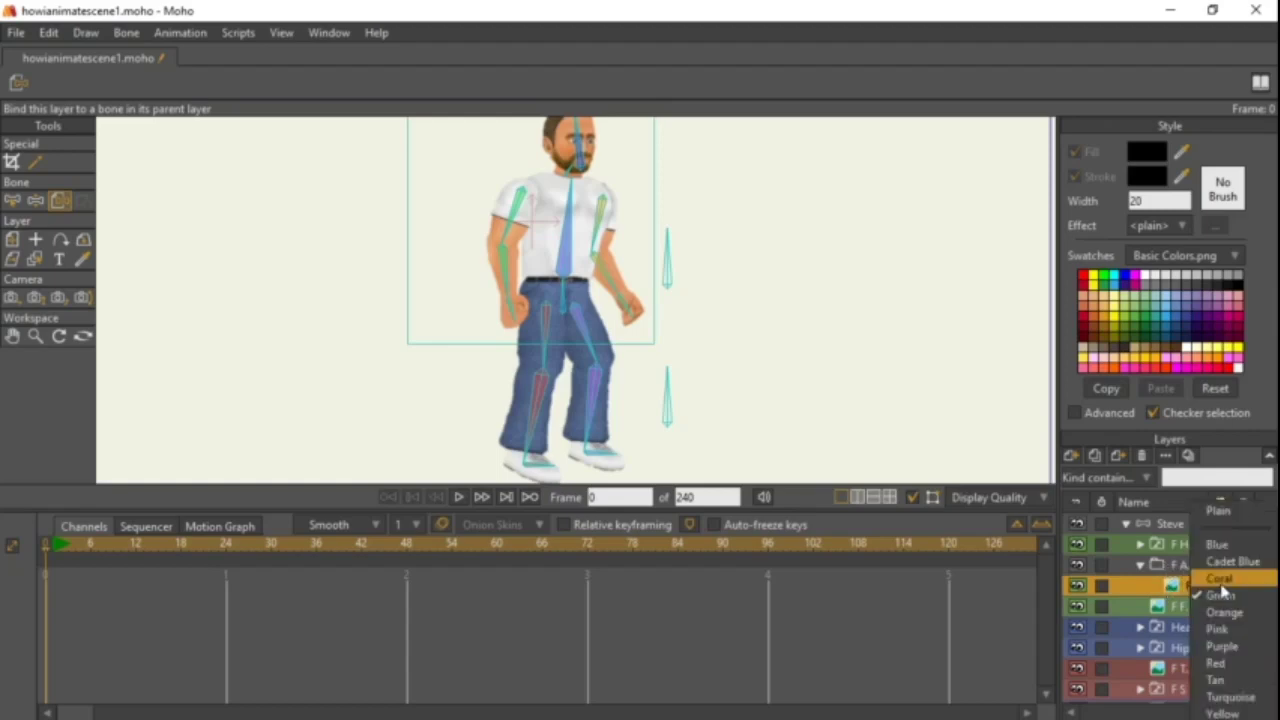
pyautogui.click(1220, 511)
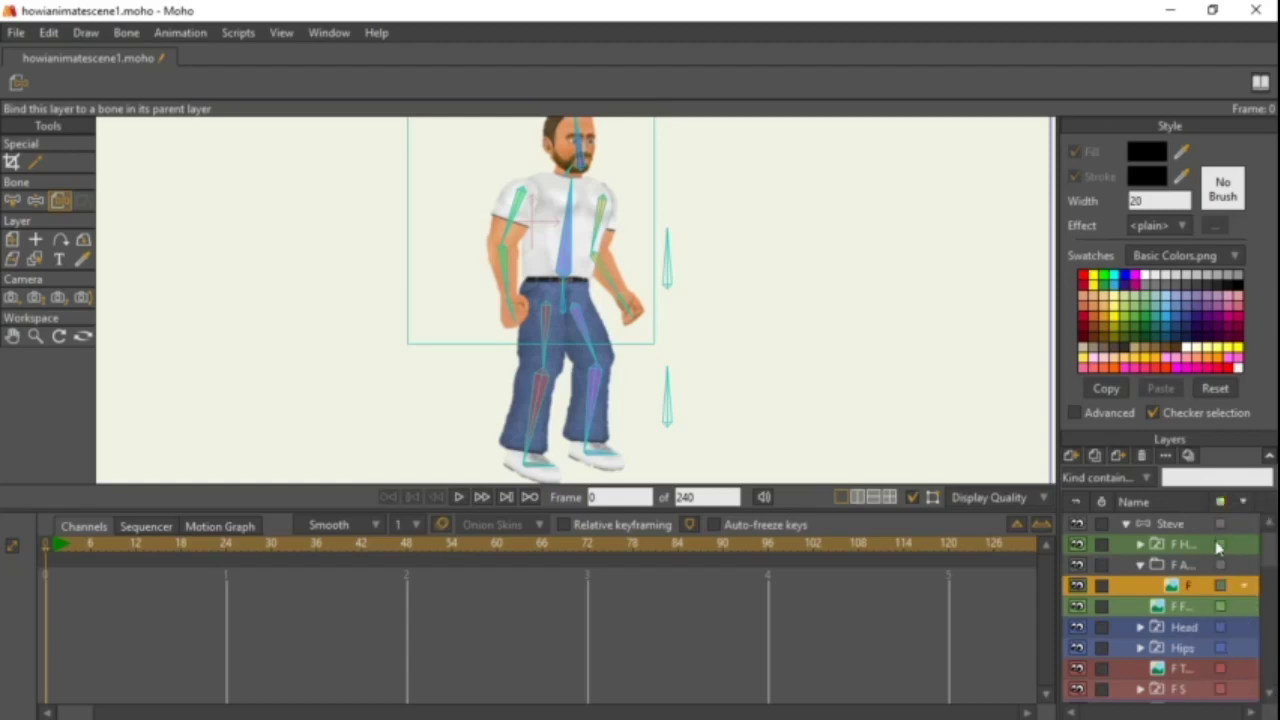
pyautogui.click(1180, 568)
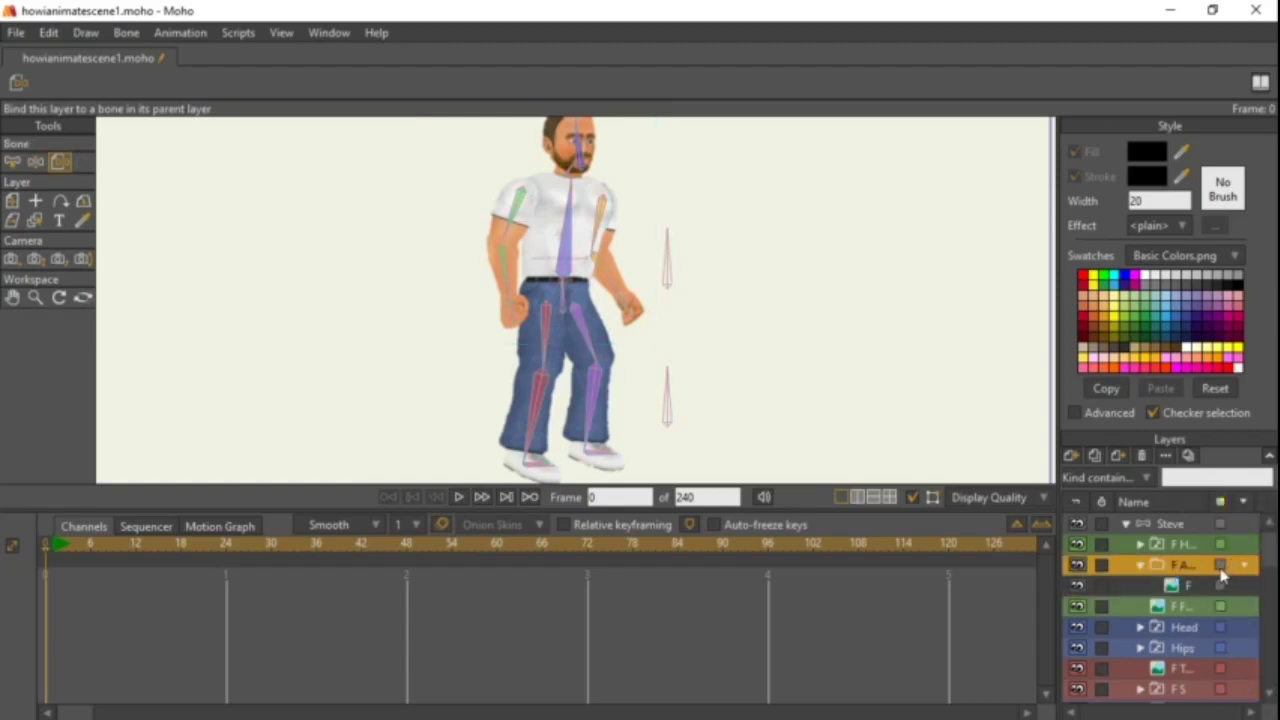
pyautogui.click(1223, 568)
pyautogui.click(1233, 596)
pyautogui.click(1141, 568)
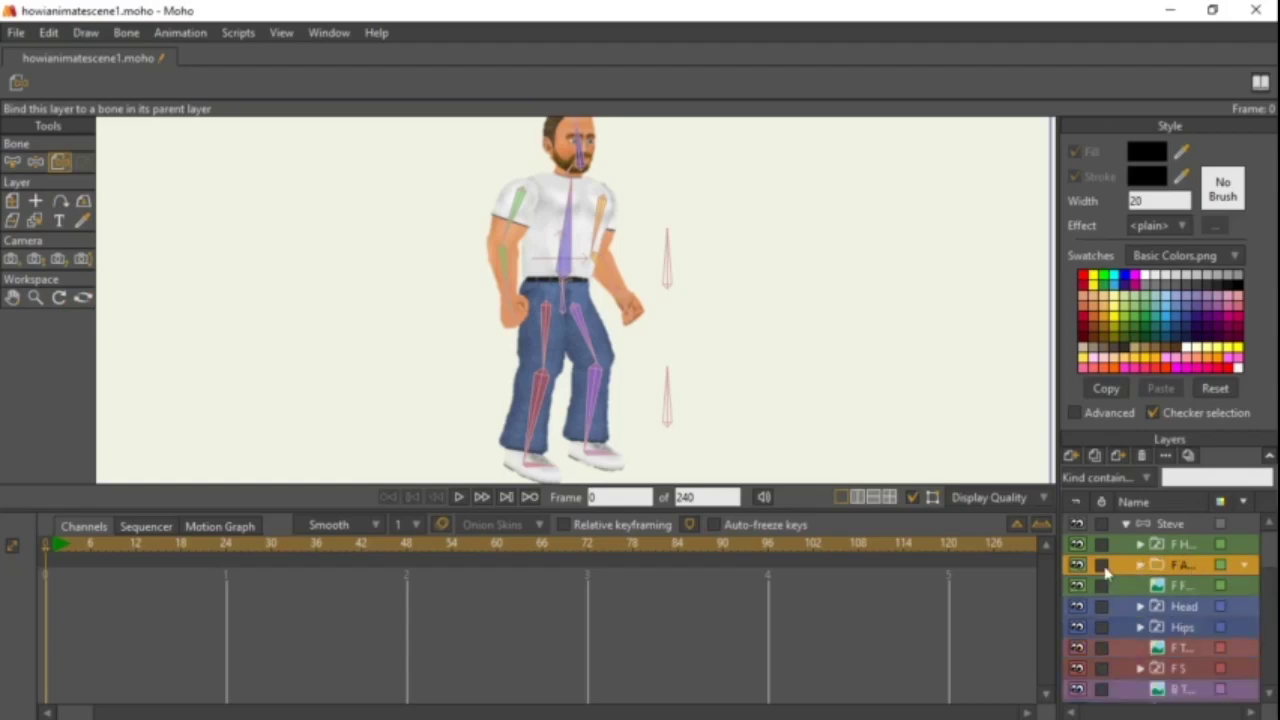
# Create a group layer above the front forearm image layer and name it "F Forearm".
pyautogui.click(1161, 590)
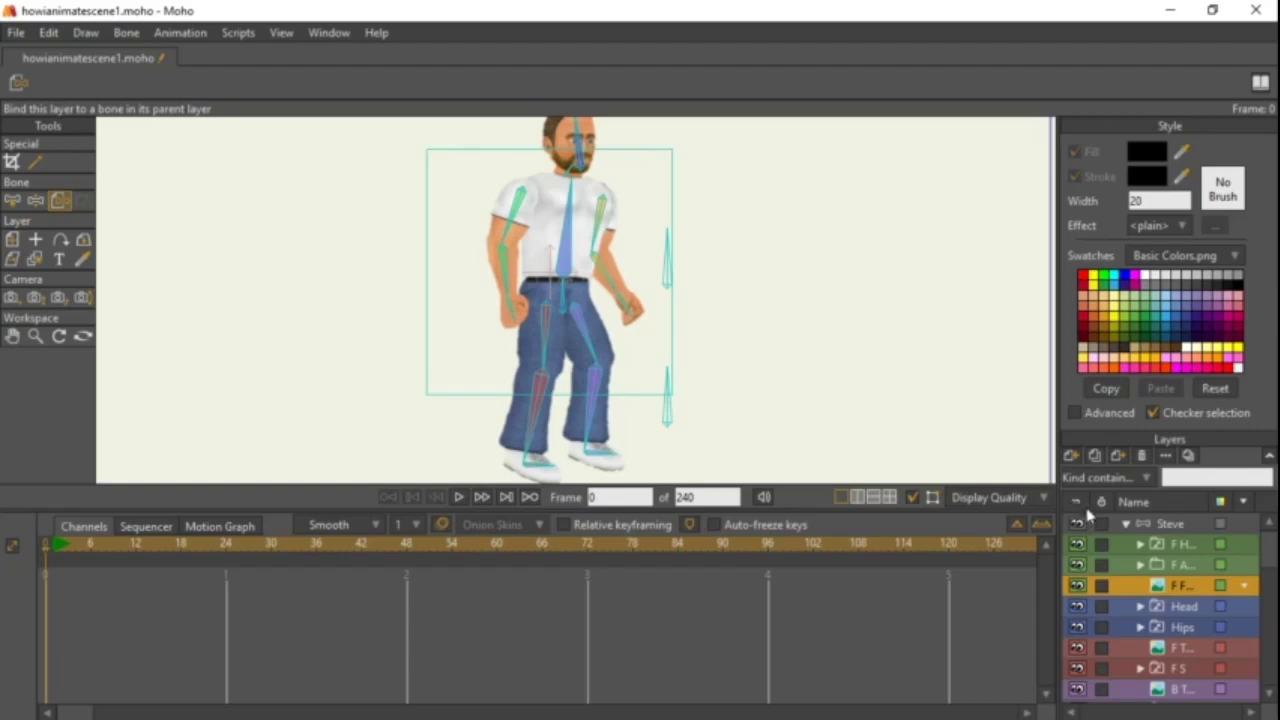
pyautogui.click(1070, 456)
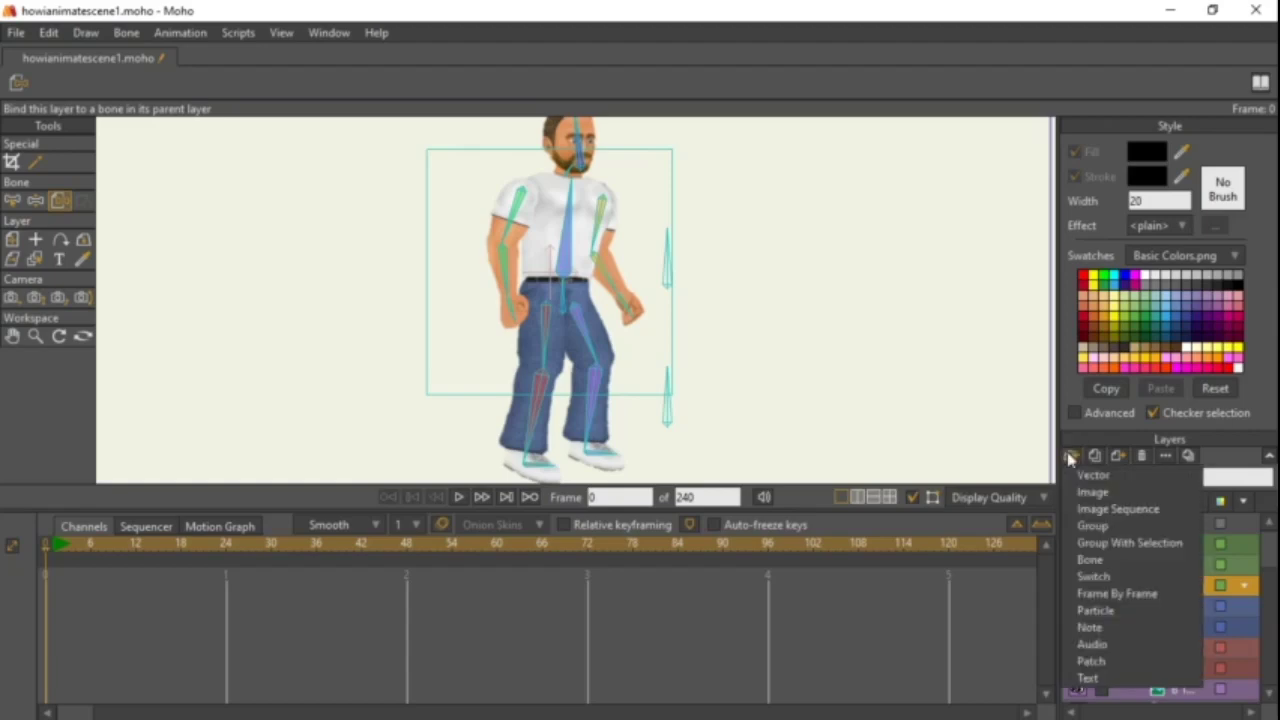
pyautogui.click(1100, 527)
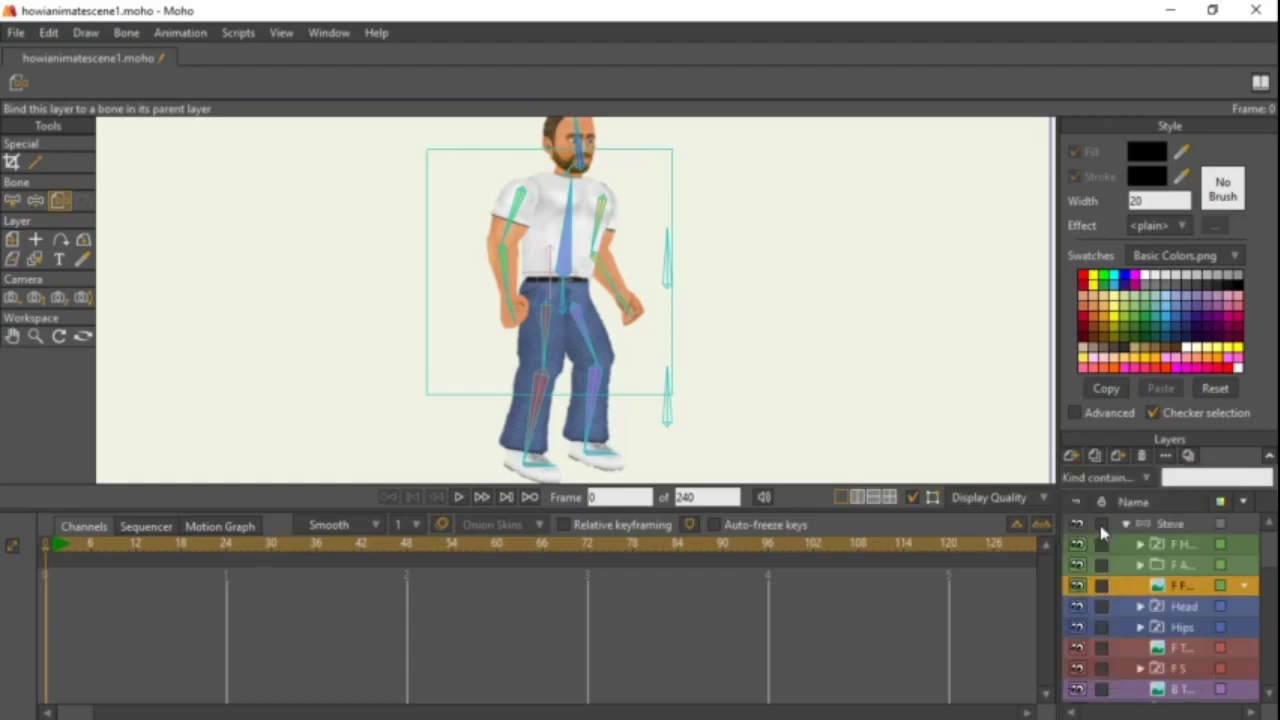
pyautogui.click(1160, 607)
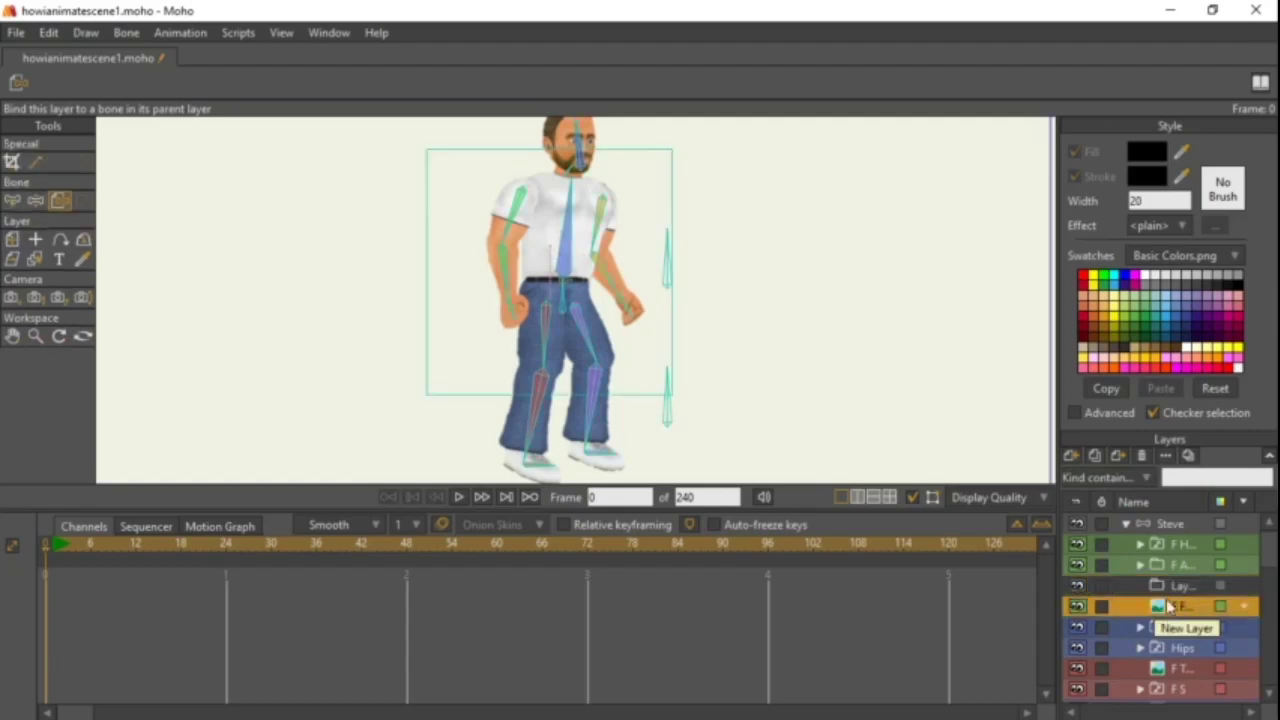
pyautogui.click(1169, 586)
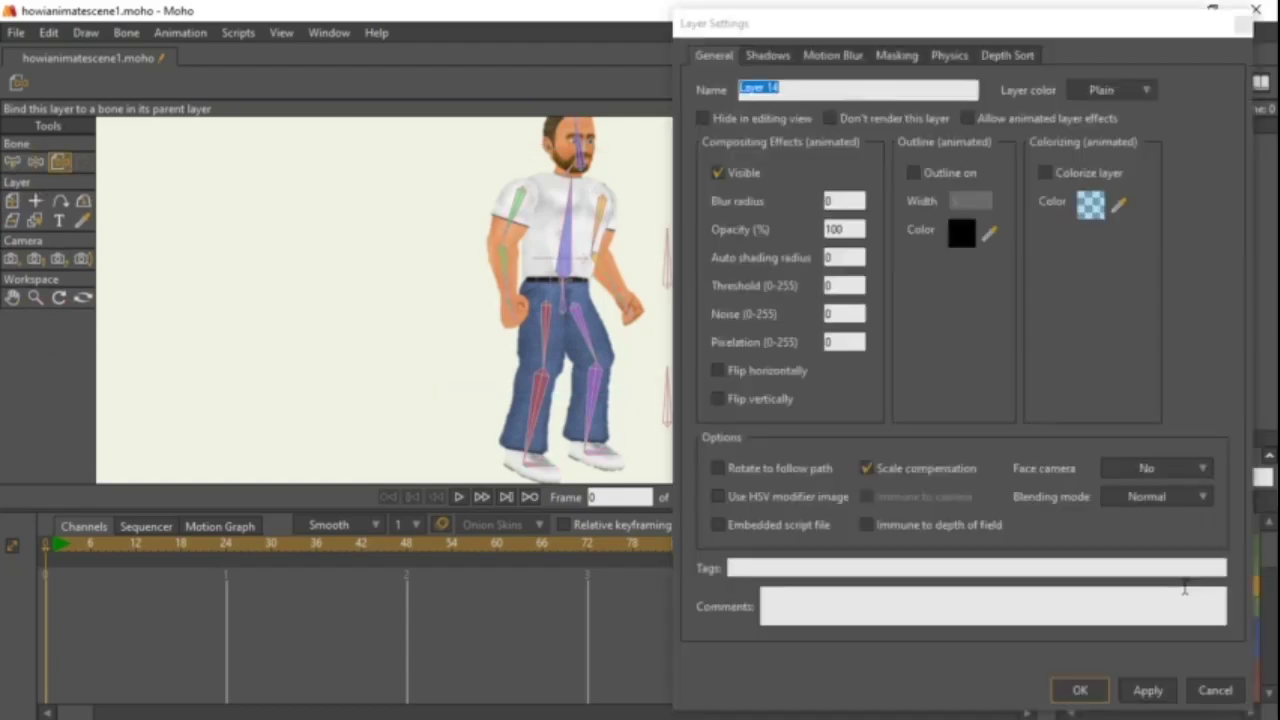
pyautogui.doubleClick(1182, 588)
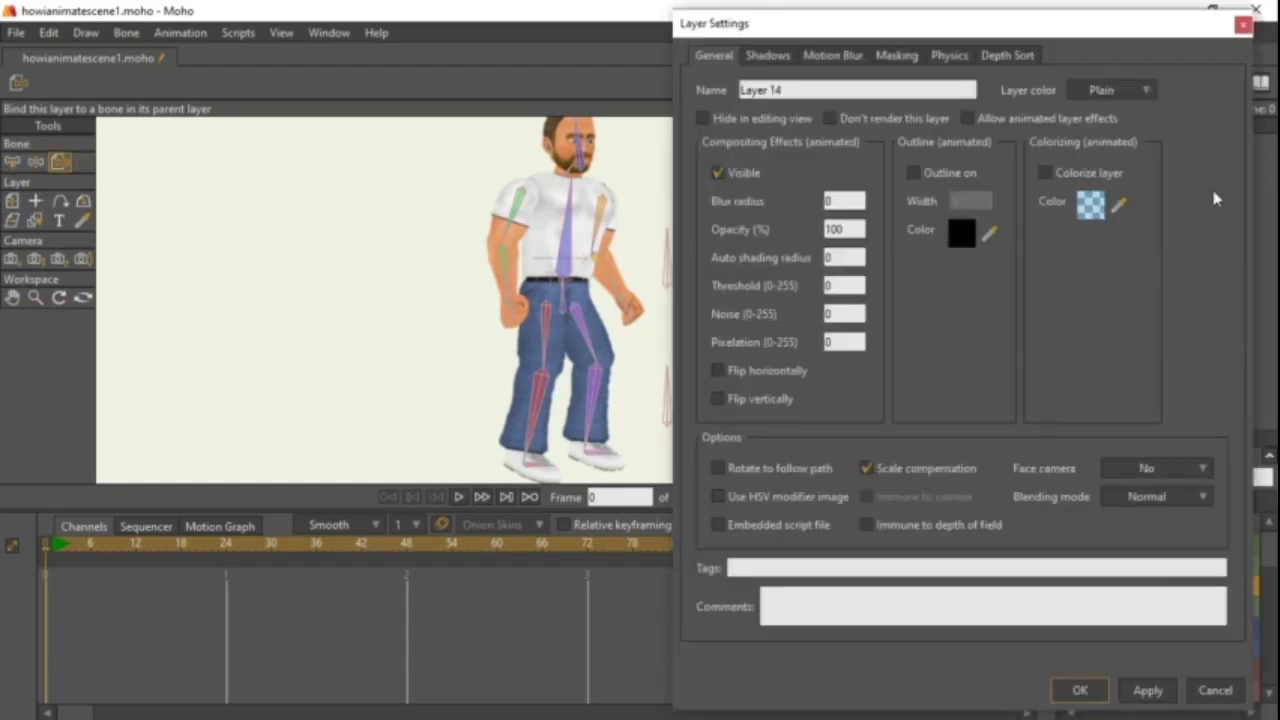
pyautogui.click(1240, 24)
pyautogui.doubleClick(1176, 591)
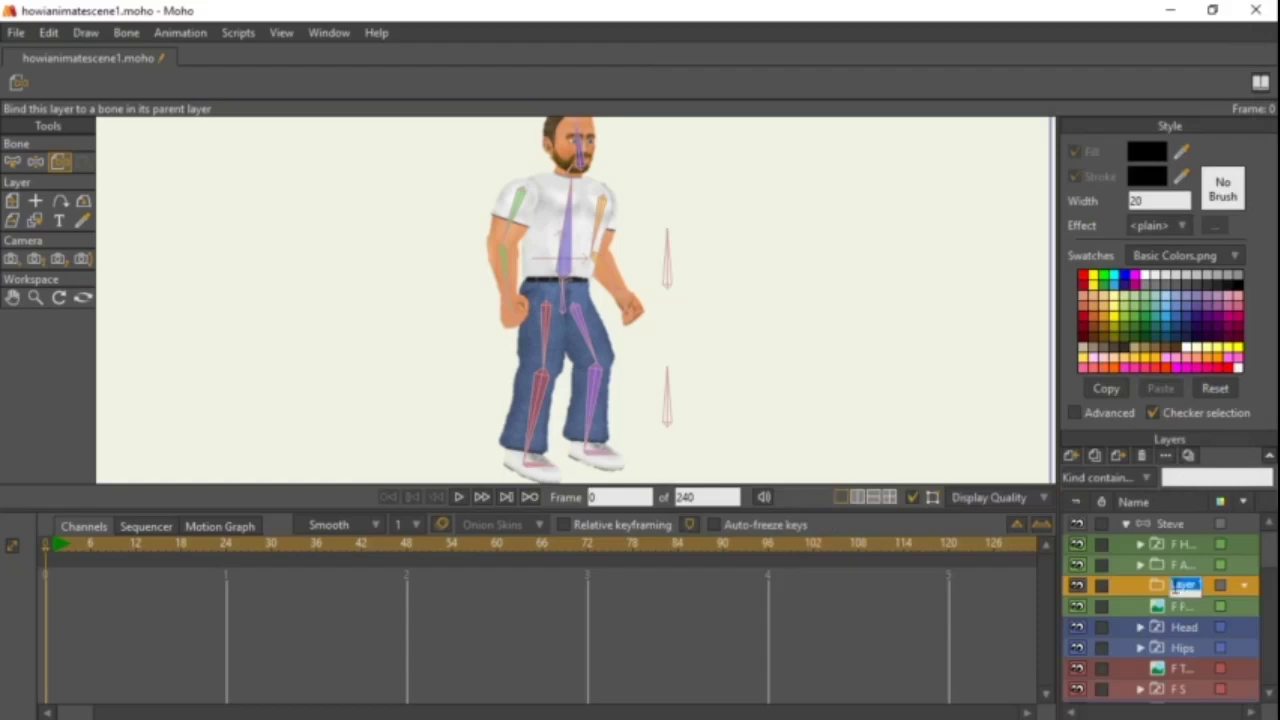
pyautogui.write('F')
pyautogui.write(' Forearm')
pyautogui.press('Return')
# Move the front forearm image into the F Forearm group, setting the image's layer colour to Plain and the group's to Green.
pyautogui.click(1176, 610)
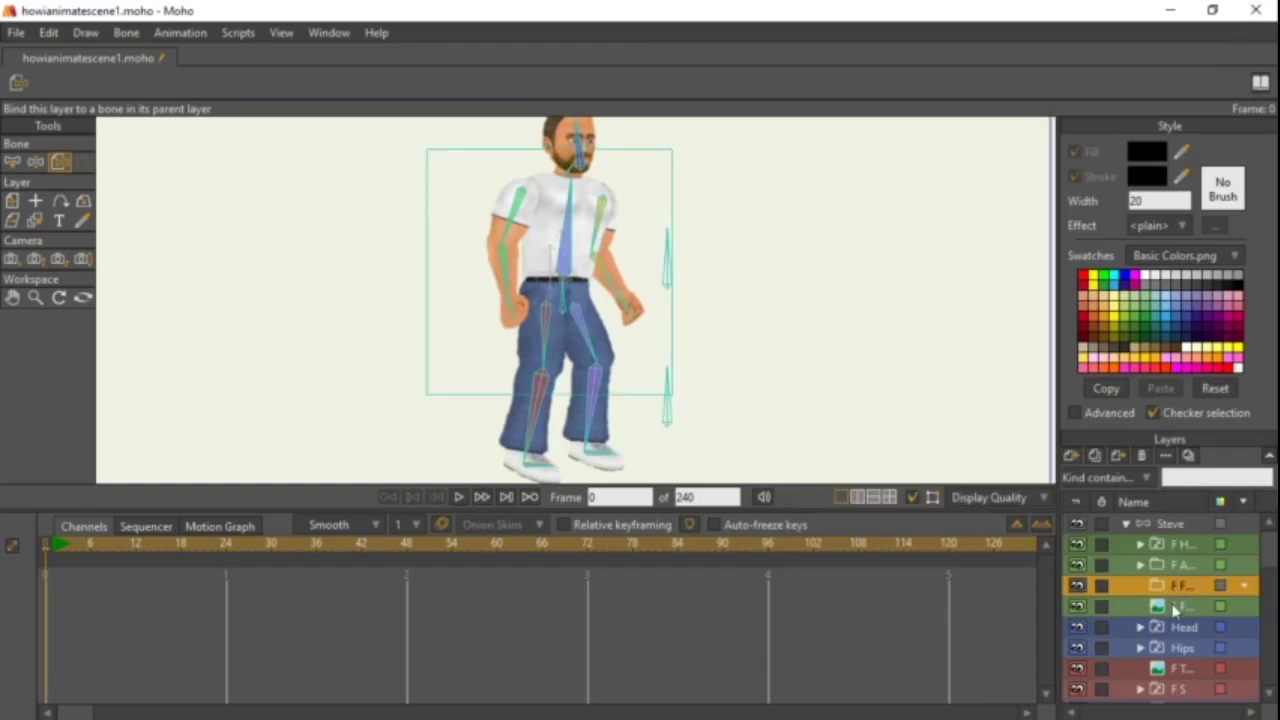
pyautogui.moveTo(1176, 617); pyautogui.dragTo(1175, 595)
pyautogui.click(1221, 606)
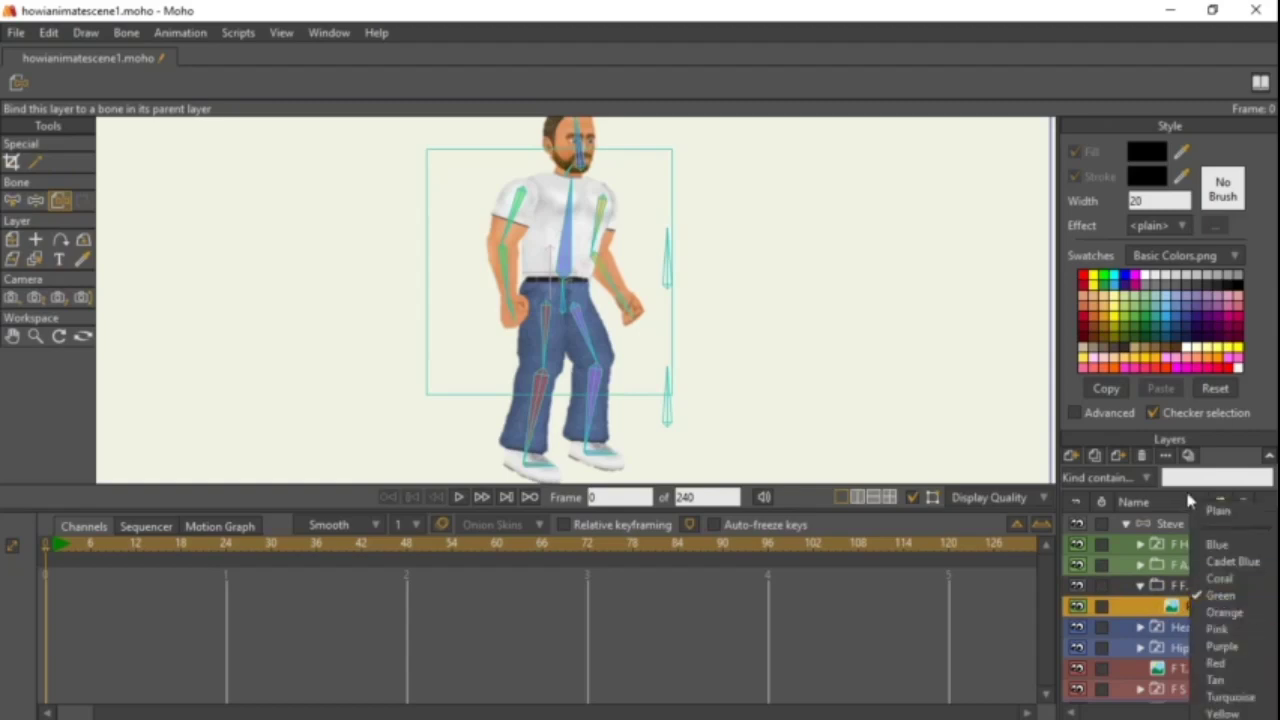
pyautogui.click(1224, 592)
pyautogui.click(1224, 589)
pyautogui.click(1225, 592)
pyautogui.click(1138, 594)
# Create a group layer above the front thigh image layer and name it "F Thigh".
pyautogui.scroll(-3, 1155, 626)
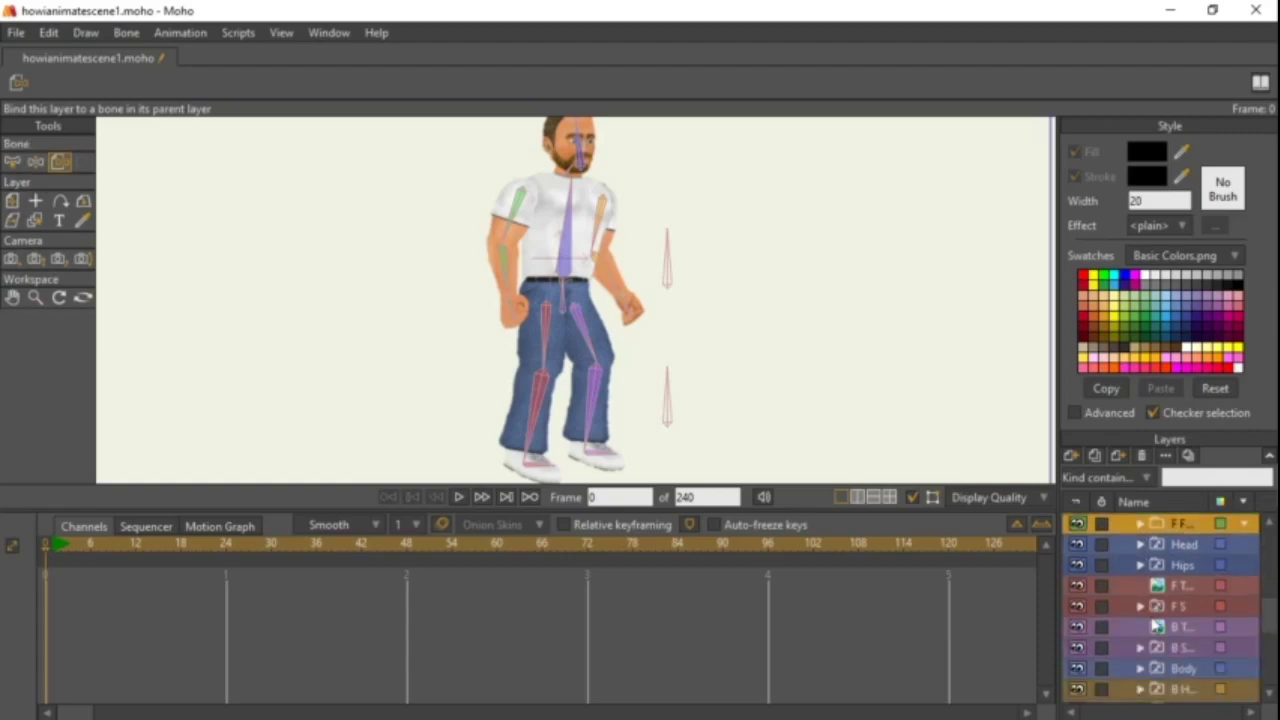
pyautogui.scroll(-2, 1157, 626)
pyautogui.click(1176, 548)
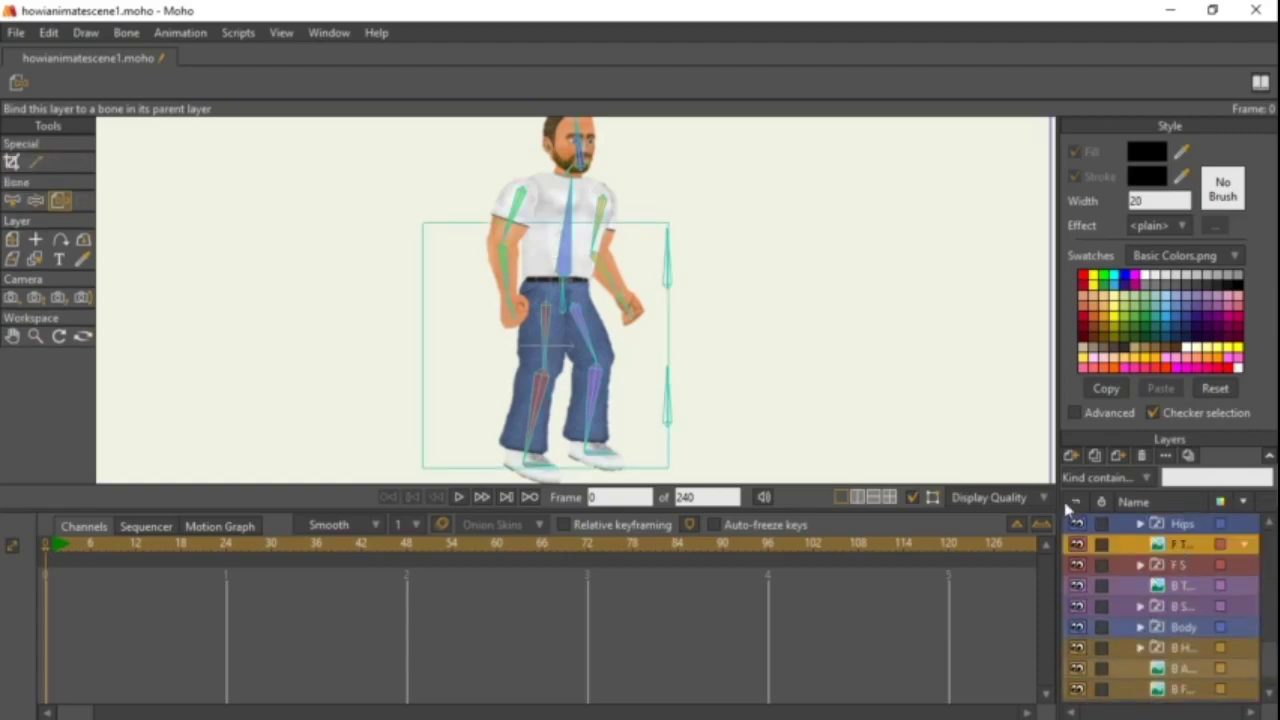
pyautogui.click(1072, 456)
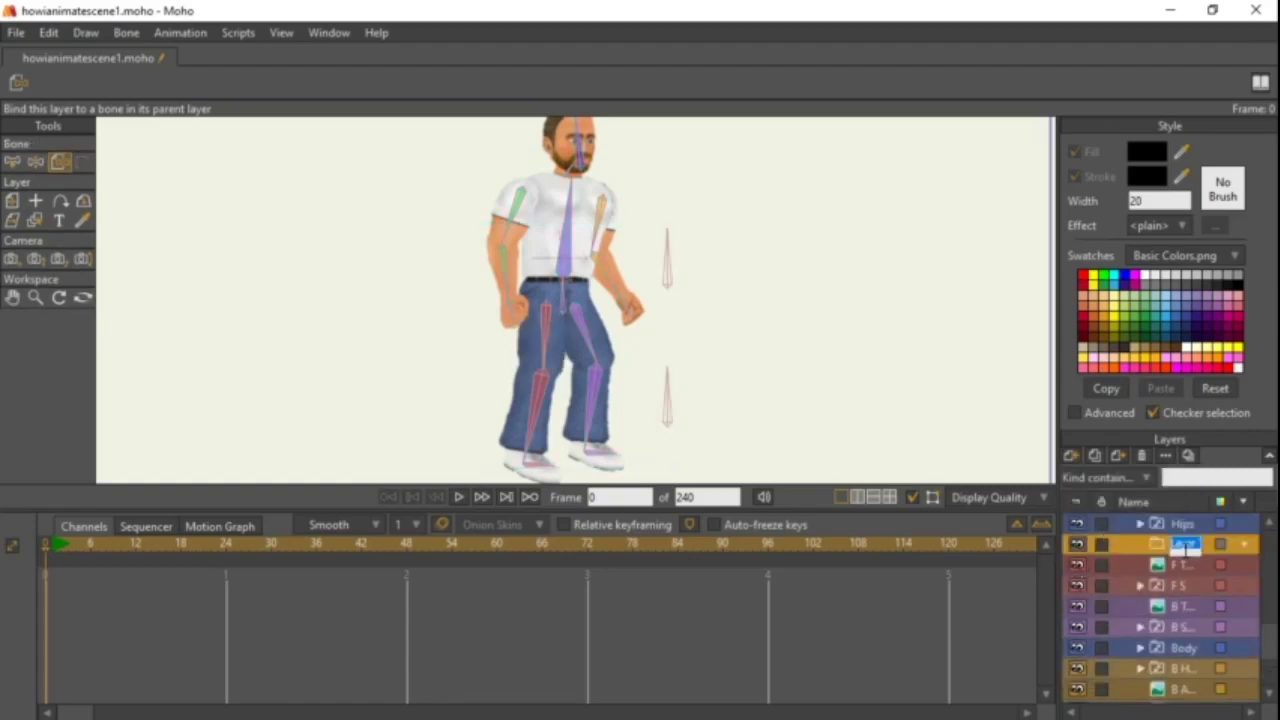
pyautogui.write('Fv Thigh')
pyautogui.press('Return')
pyautogui.doubleClick(1175, 544)
pyautogui.press('Delete')
# Move the front thigh image into the F Thigh group, set the image's layer colour to Plain and the group's to Red, and collapse the group.
pyautogui.click(1182, 566)
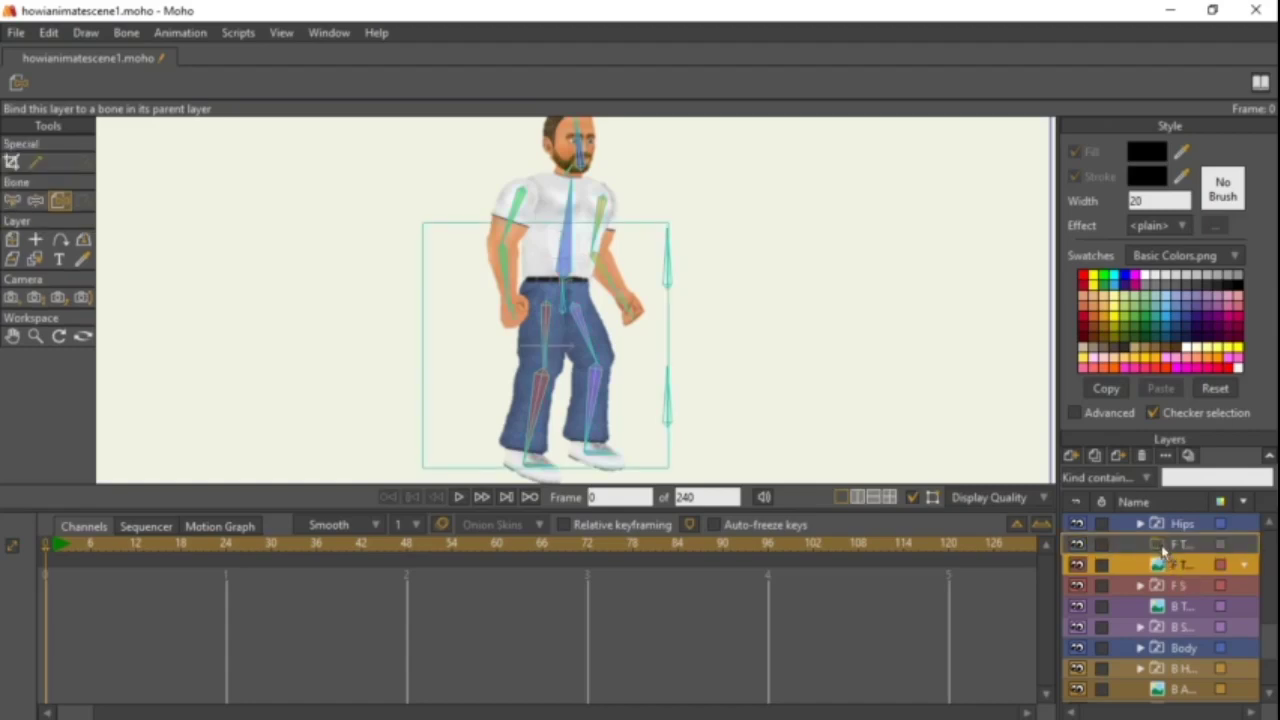
pyautogui.click(1222, 566)
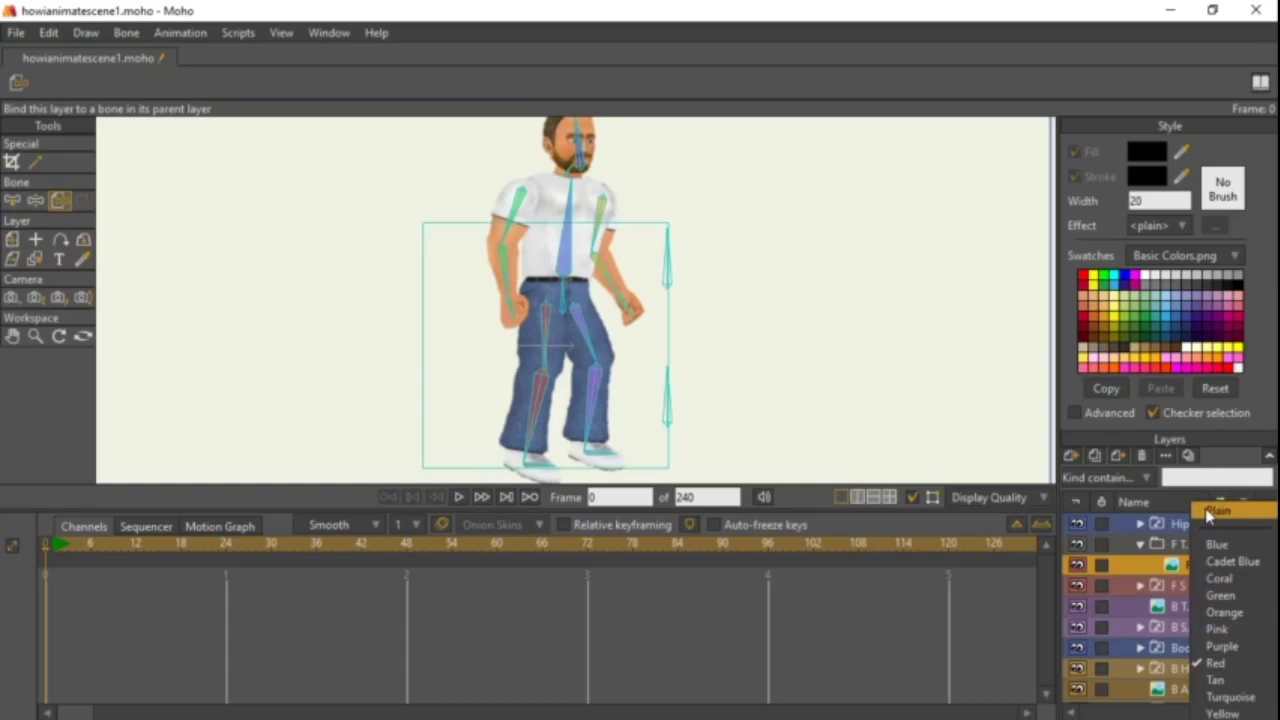
pyautogui.click(1218, 511)
pyautogui.click(1222, 562)
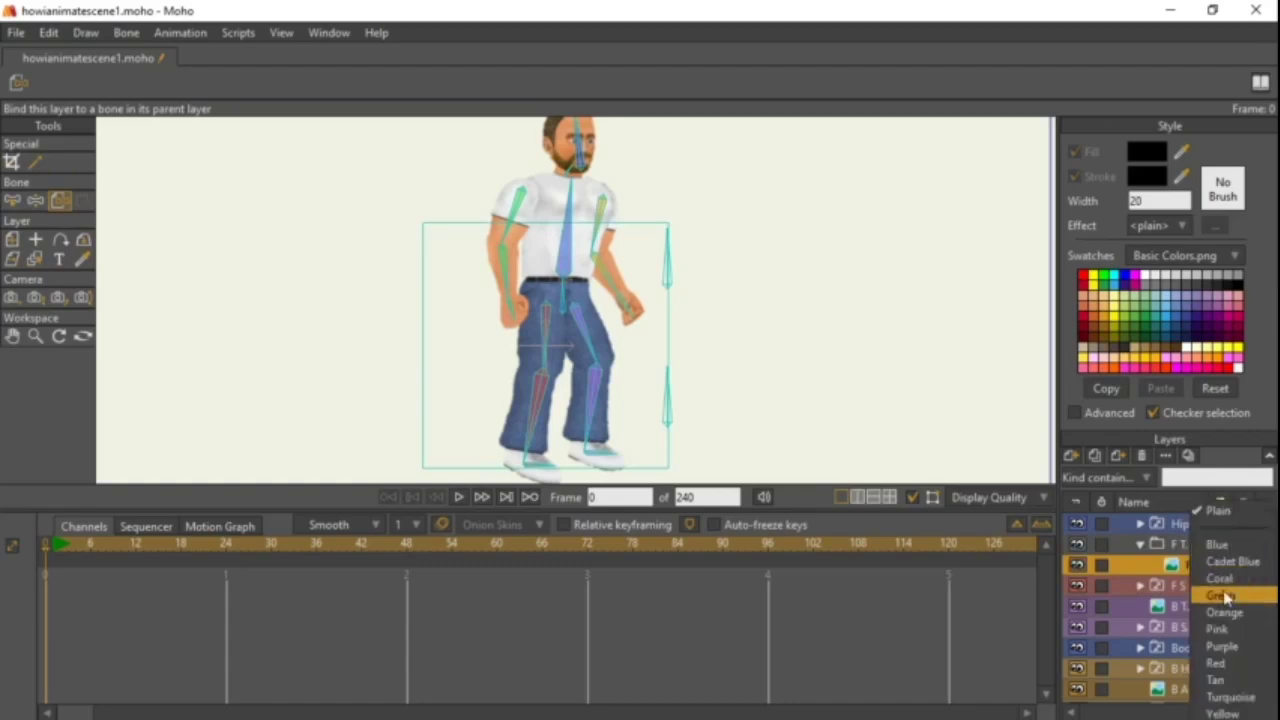
pyautogui.click(1222, 665)
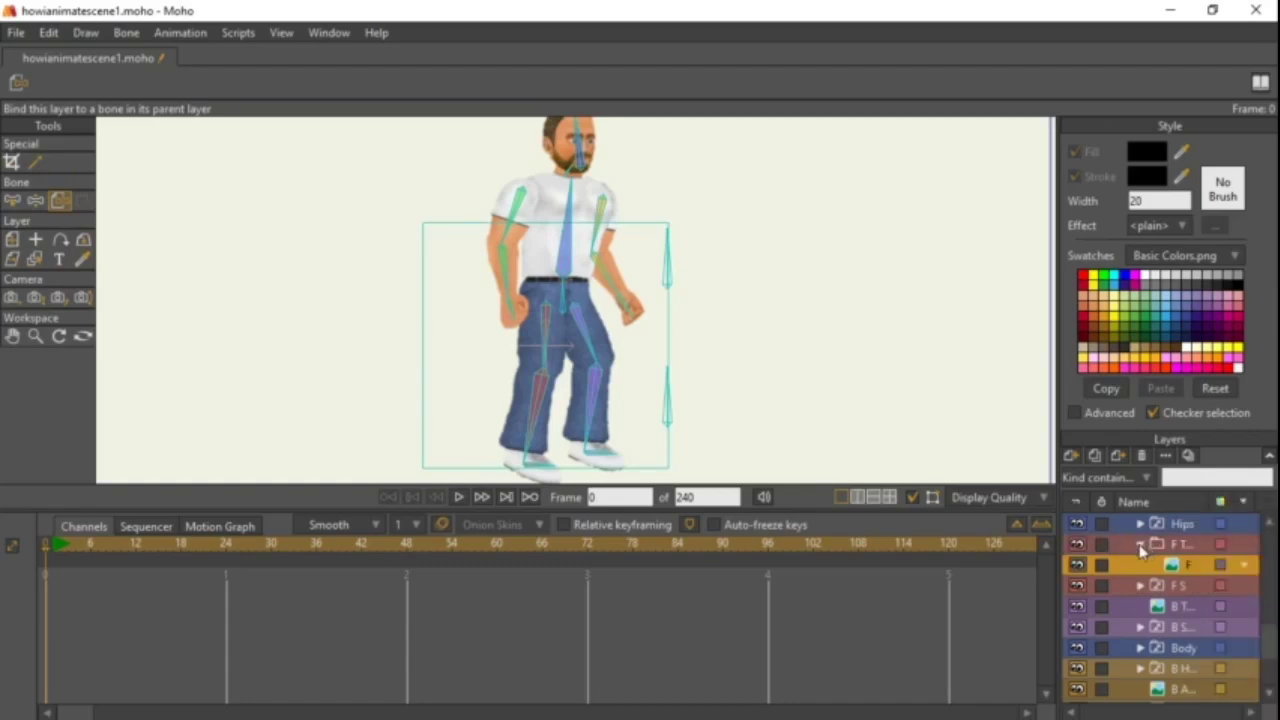
pyautogui.click(1141, 546)
pyautogui.click(1141, 546)
pyautogui.click(1141, 546)
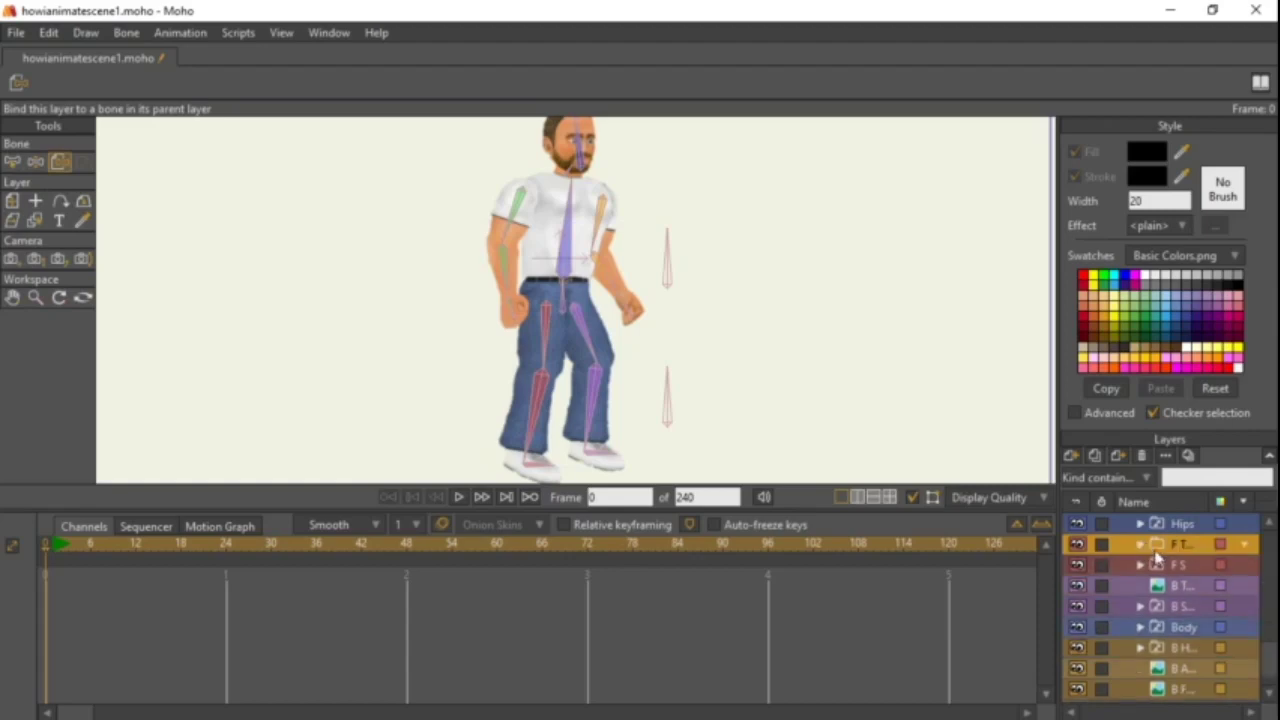
# Create a group layer above the back thigh image layer and name it "B Thigh".
pyautogui.click(1162, 584)
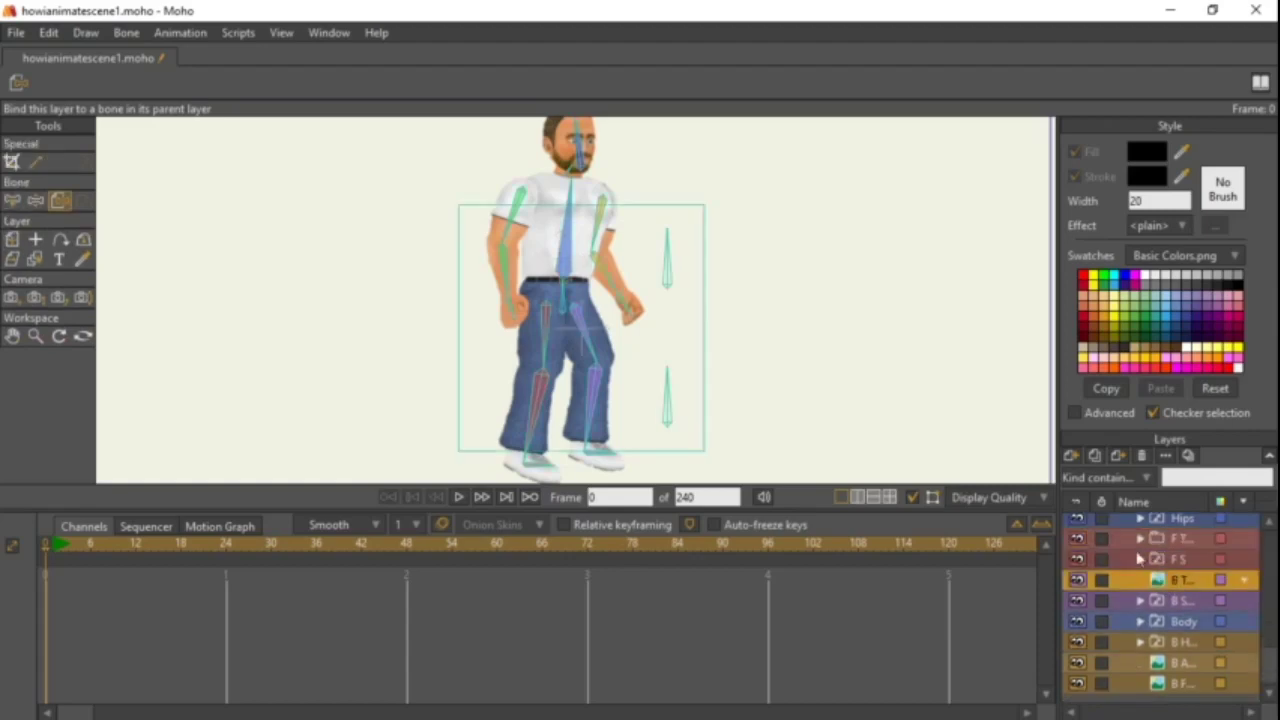
pyautogui.click(1071, 456)
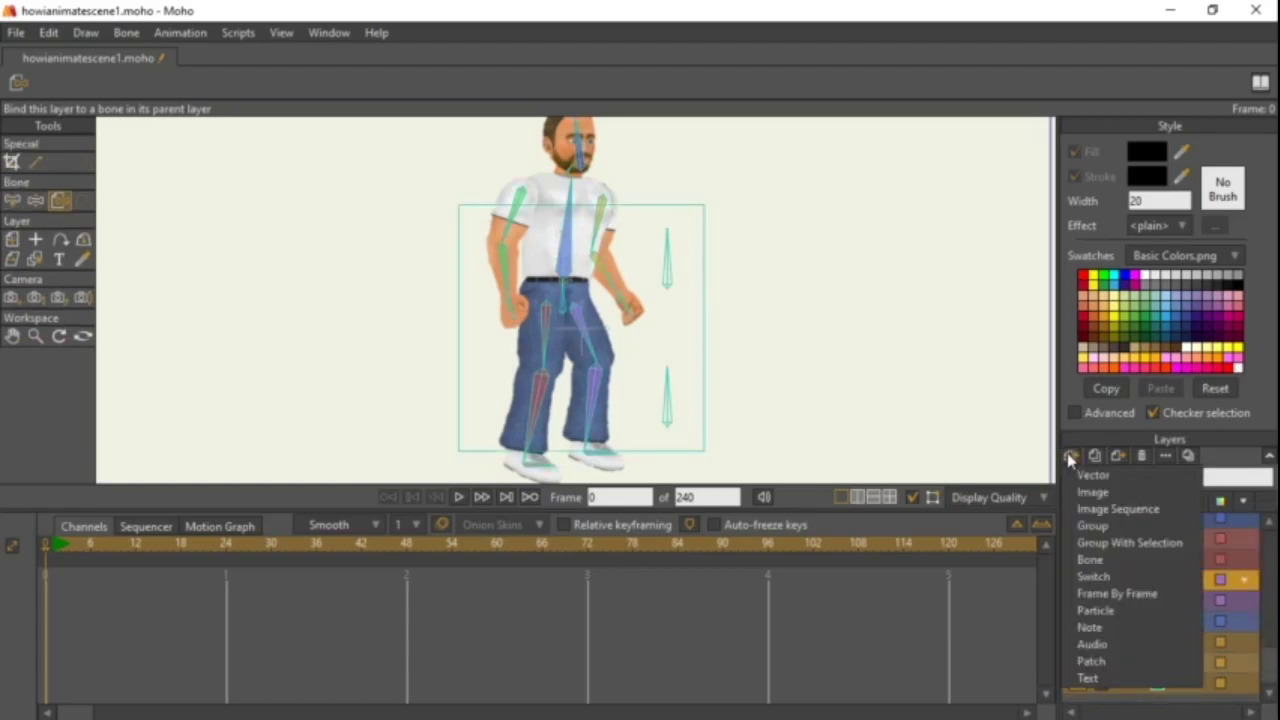
pyautogui.click(1106, 528)
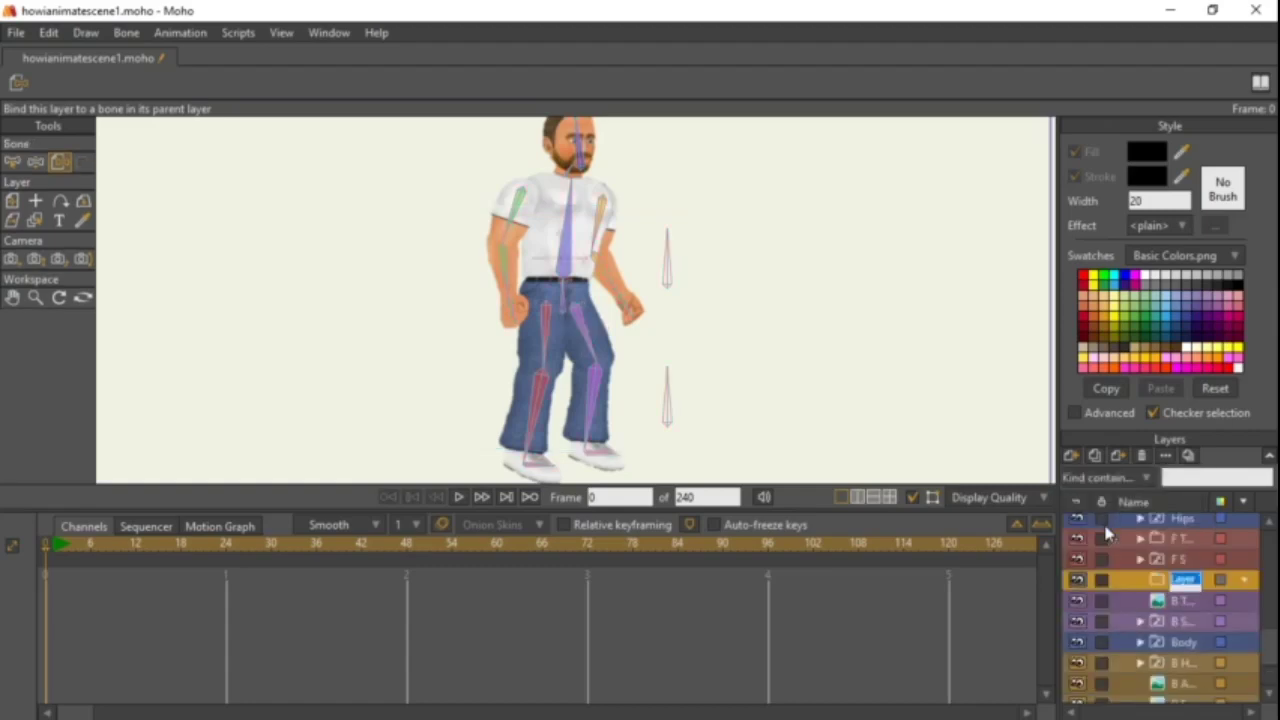
pyautogui.write('B T...')
pyautogui.press('Return')
pyautogui.doubleClick(1180, 580)
pyautogui.doubleClick(1195, 580)
pyautogui.write('B Thigh')
pyautogui.press('Return')
# Move the back thigh image into the B Thigh group, setting the image's layer colour to Plain and the group's to Purple.
pyautogui.moveTo(1155, 596); pyautogui.dragTo(1180, 588)
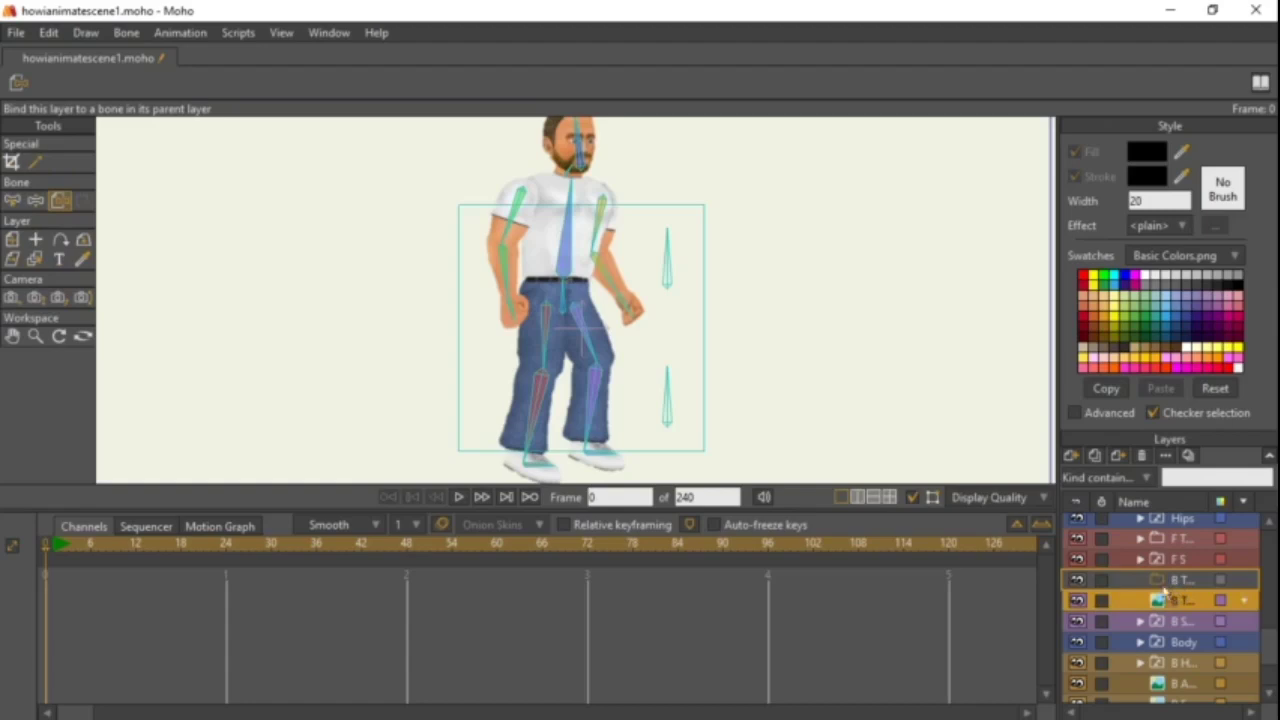
pyautogui.click(1222, 602)
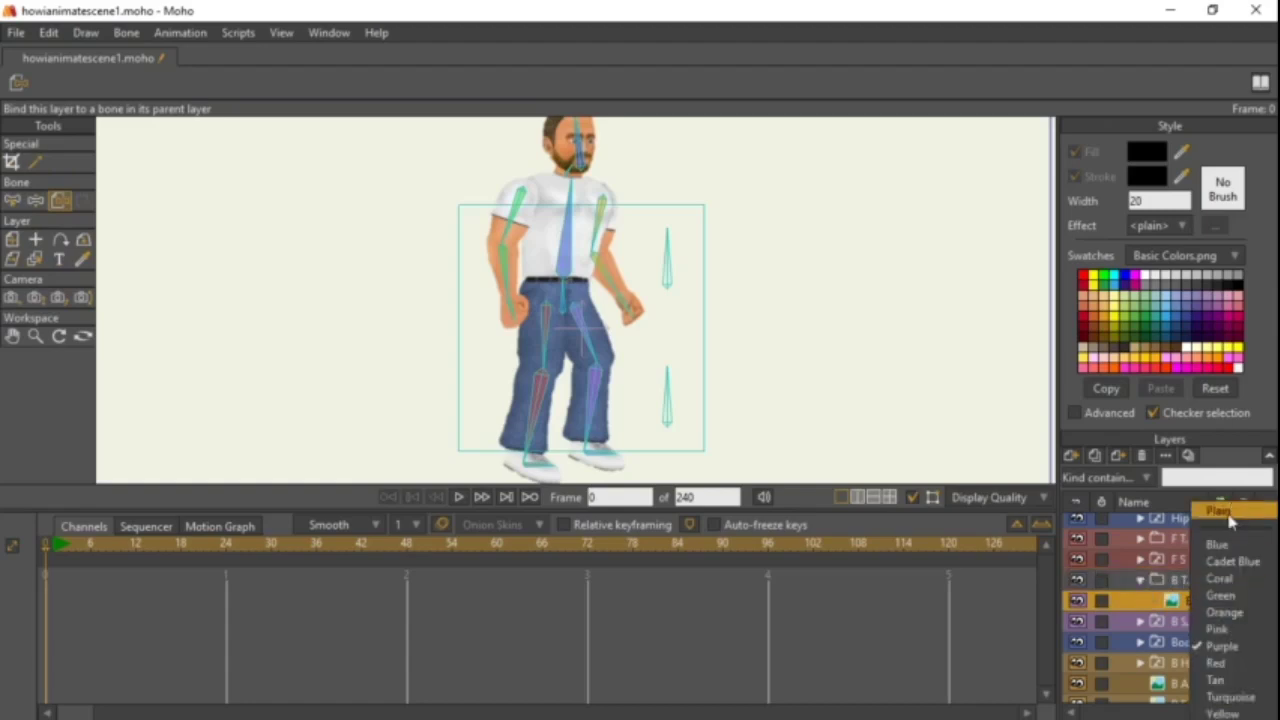
pyautogui.click(1230, 594)
pyautogui.click(1230, 594)
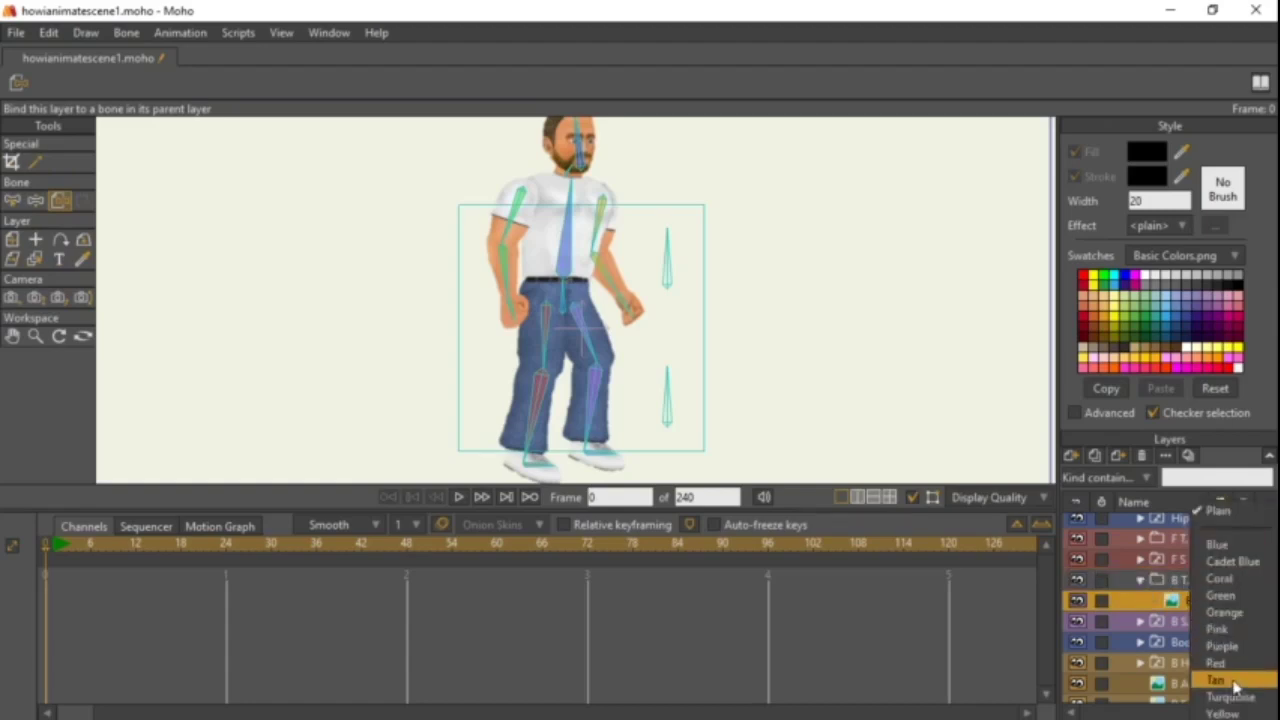
pyautogui.click(1223, 645)
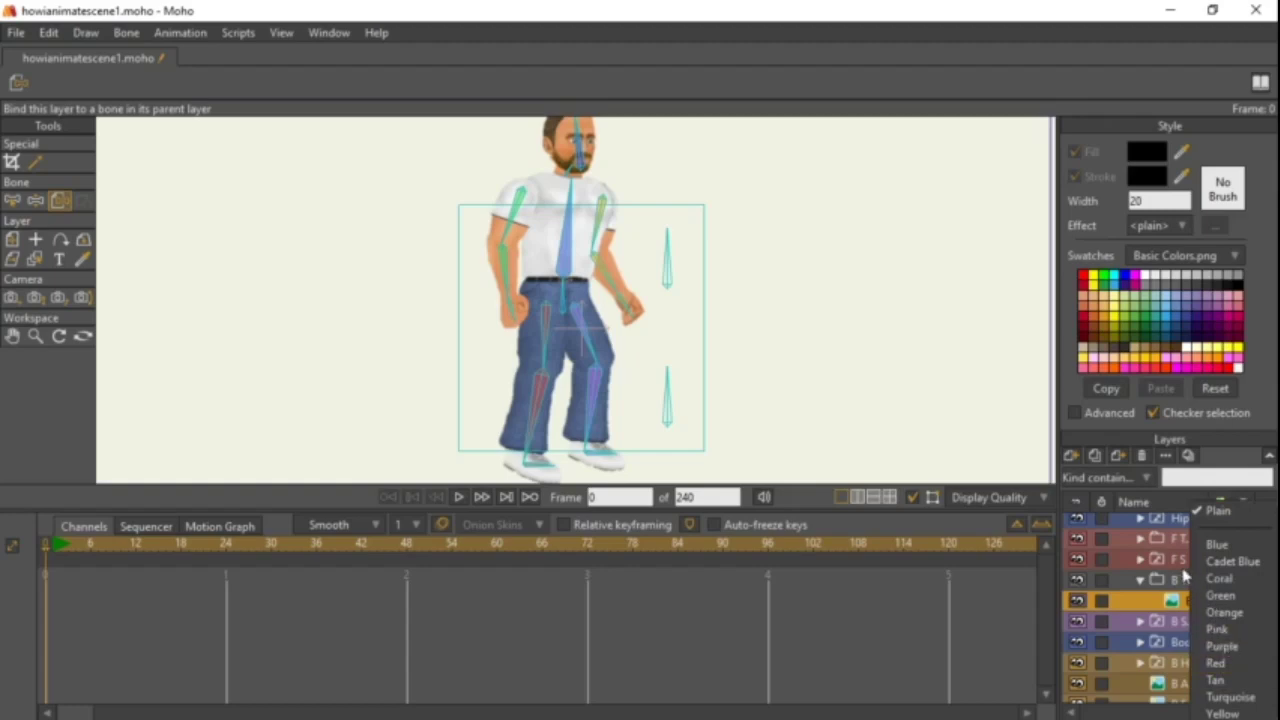
pyautogui.click(1141, 580)
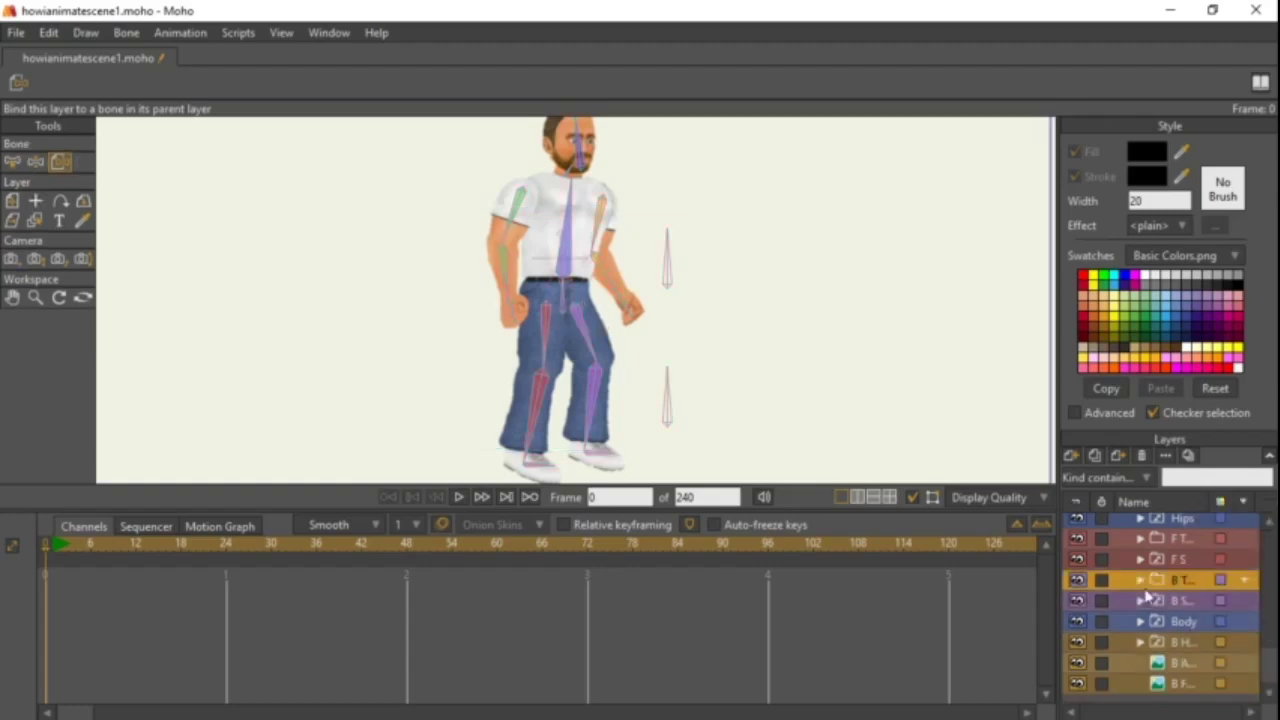
# Create a group layer above the back arm image layer, name it "B Arm", and move the back arm image into it.
pyautogui.click(1071, 456)
pyautogui.click(1095, 526)
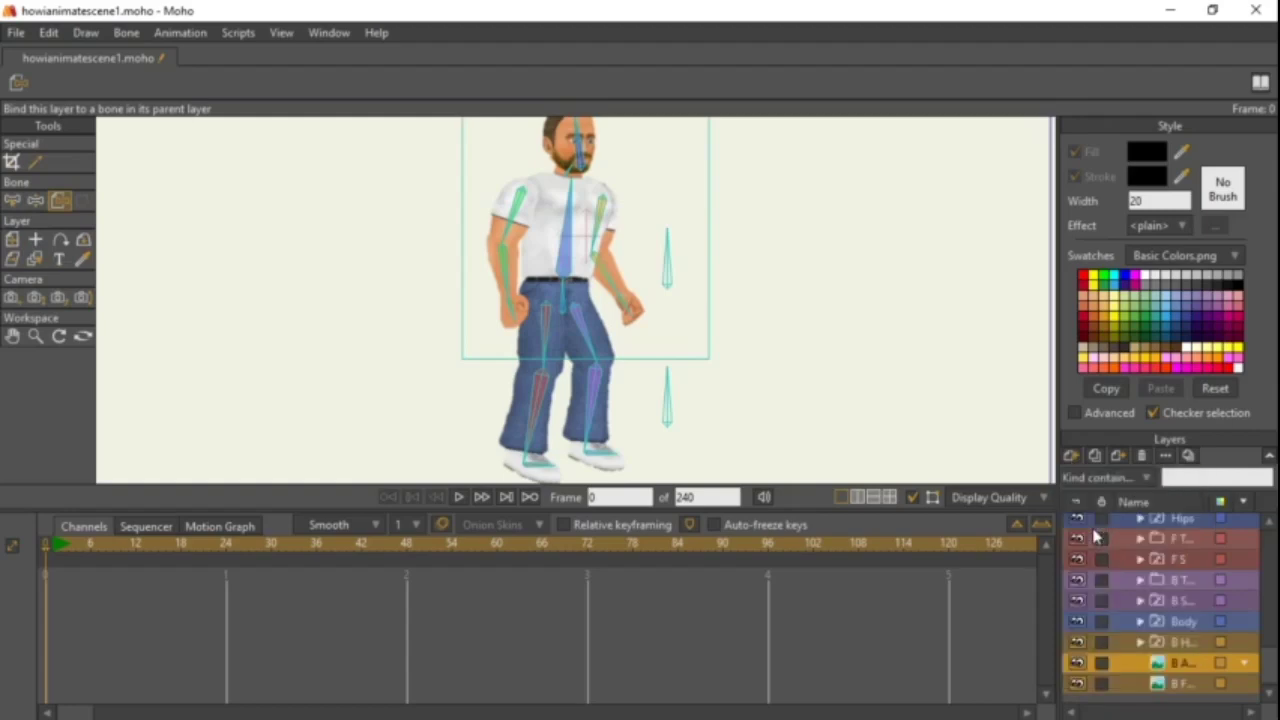
pyautogui.write('B Arm')
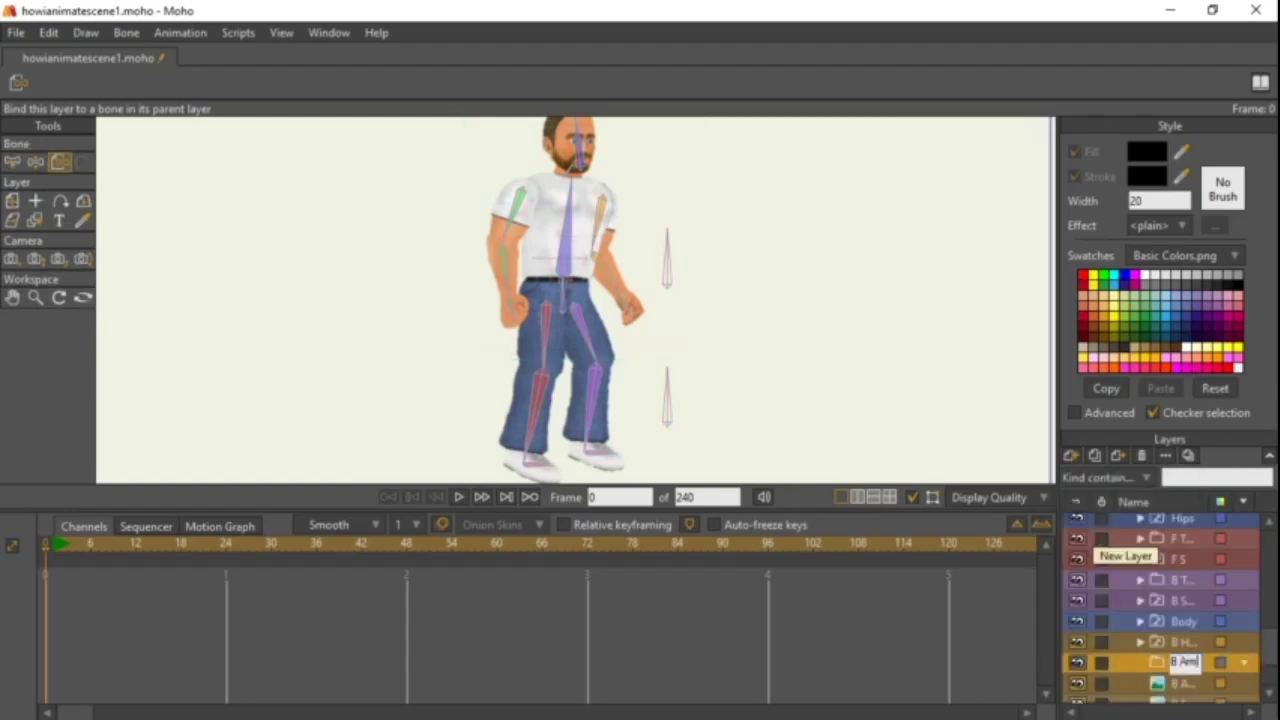
pyautogui.press('Return')
pyautogui.moveTo(1162, 683)
pyautogui.mouseDown()
pyautogui.moveTo(1169, 668)
pyautogui.moveTo(1173, 678)
pyautogui.mouseUp()
pyautogui.scroll(-1, 1176, 690)
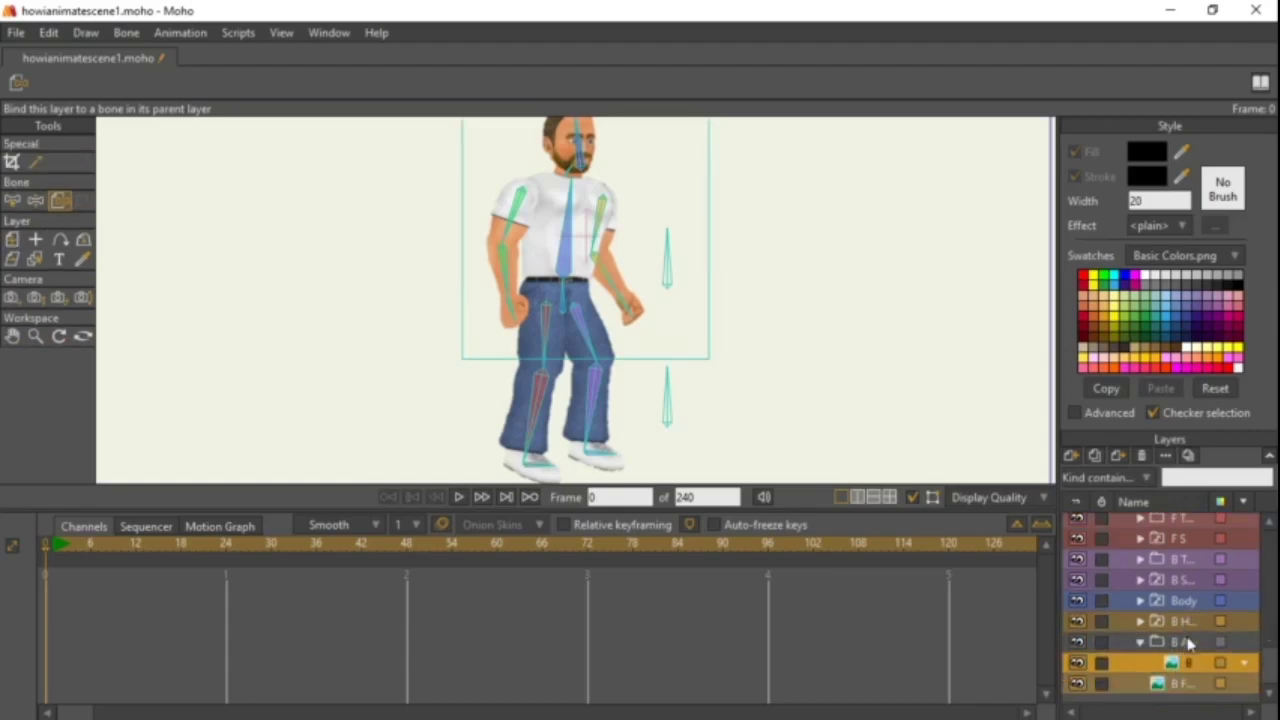
# Create a group layer above the back forearm image layer and name it "B Forearm".
pyautogui.click(1174, 684)
pyautogui.click(1074, 456)
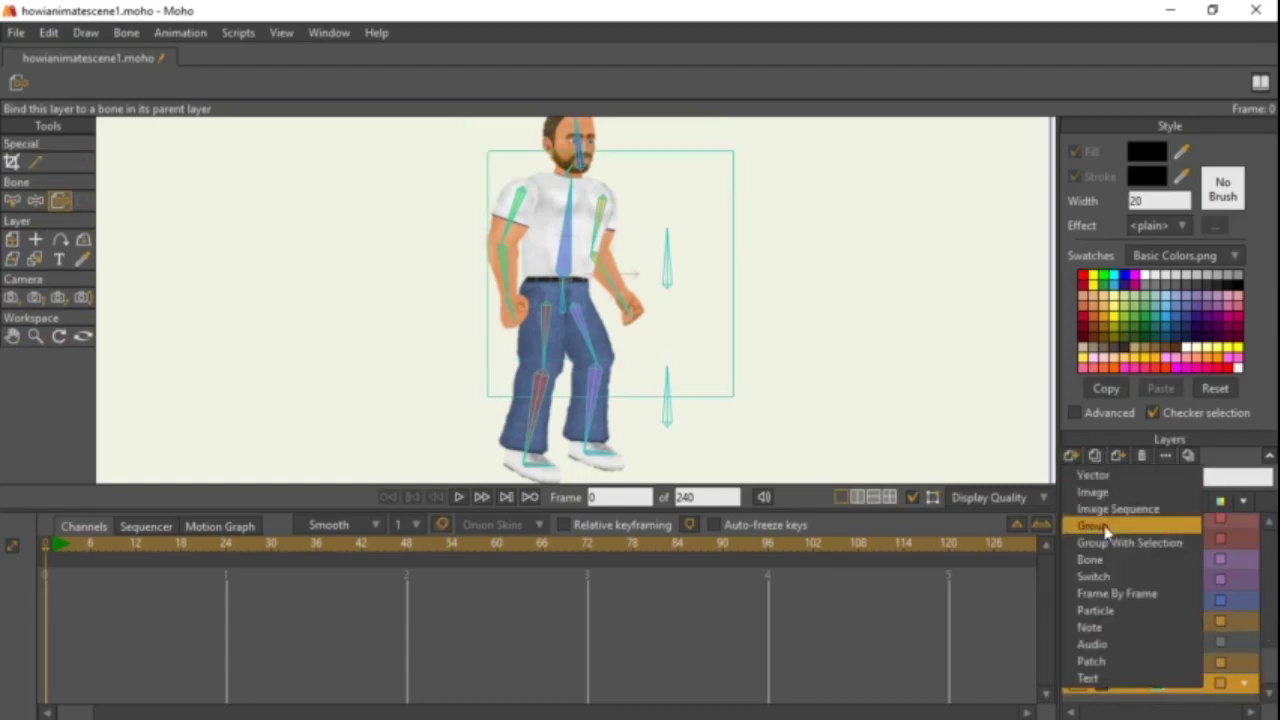
pyautogui.click(1125, 527)
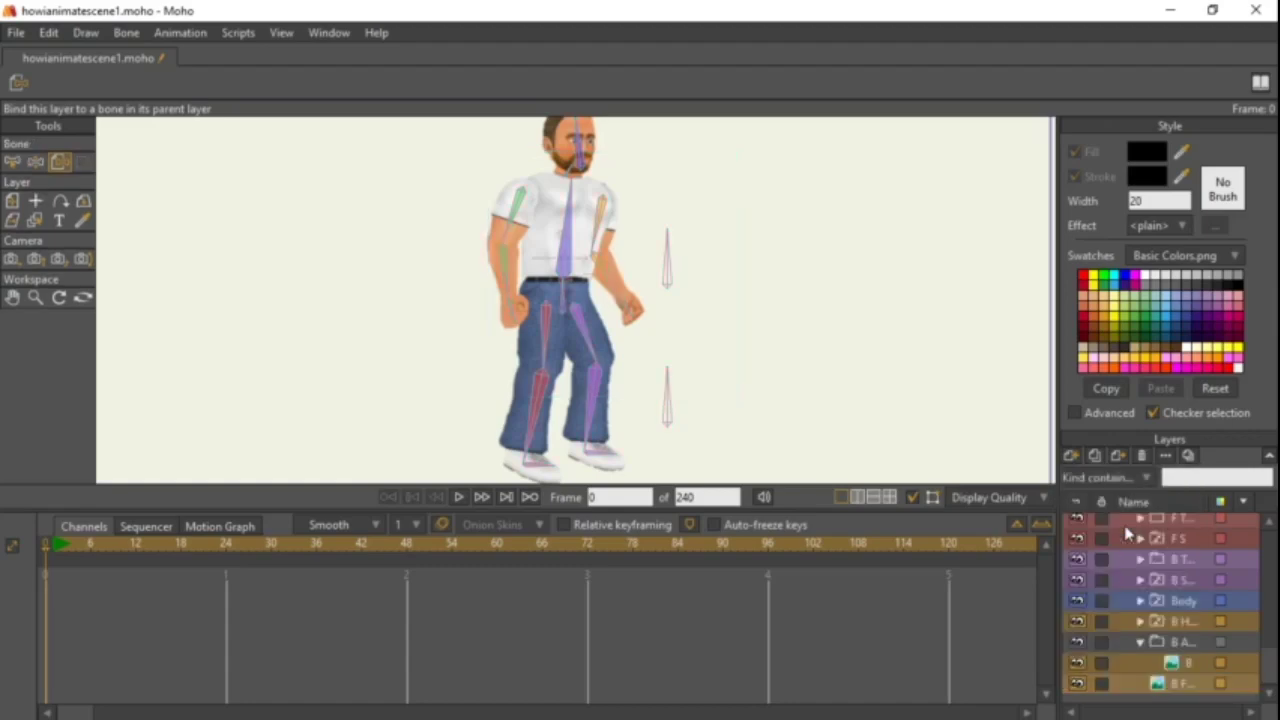
pyautogui.write('B ')
pyautogui.write(' DFore')
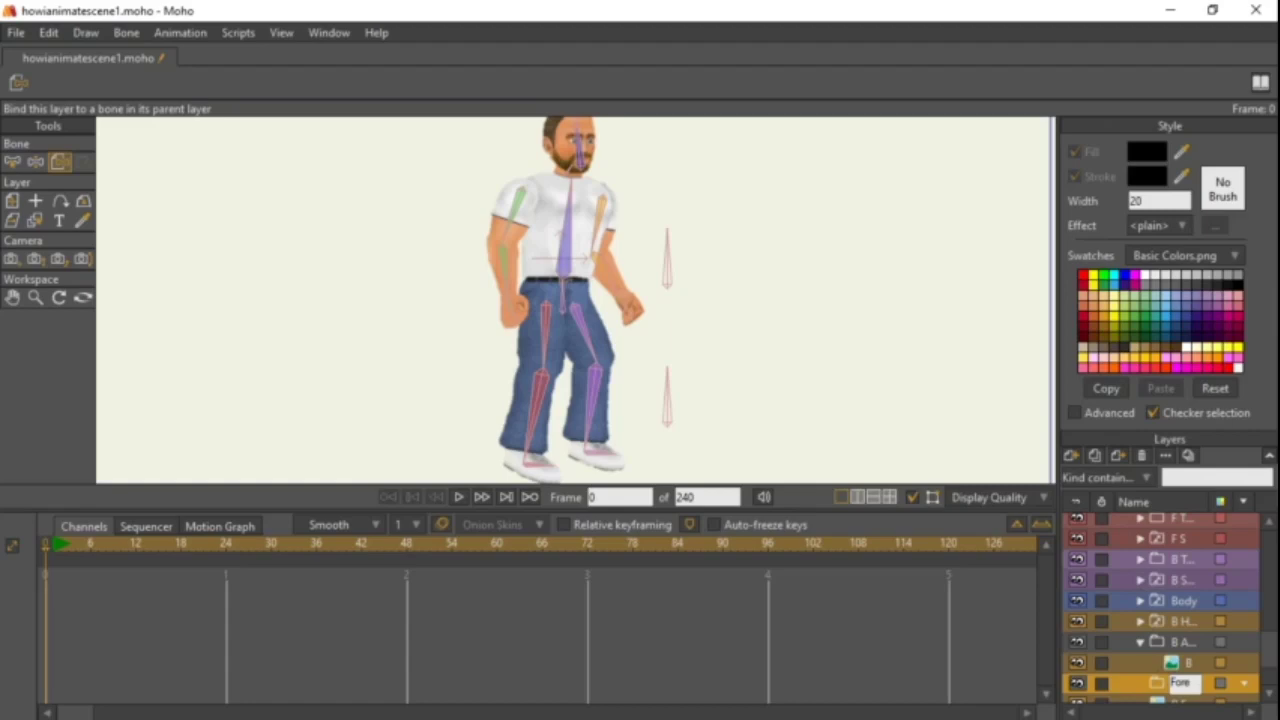
pyautogui.doubleClick(1190, 683)
pyautogui.write('B')
pyautogui.write(' Forea')
pyautogui.press('Return')
pyautogui.scroll(1, 1160, 657)
pyautogui.scroll(-2, 1166, 660)
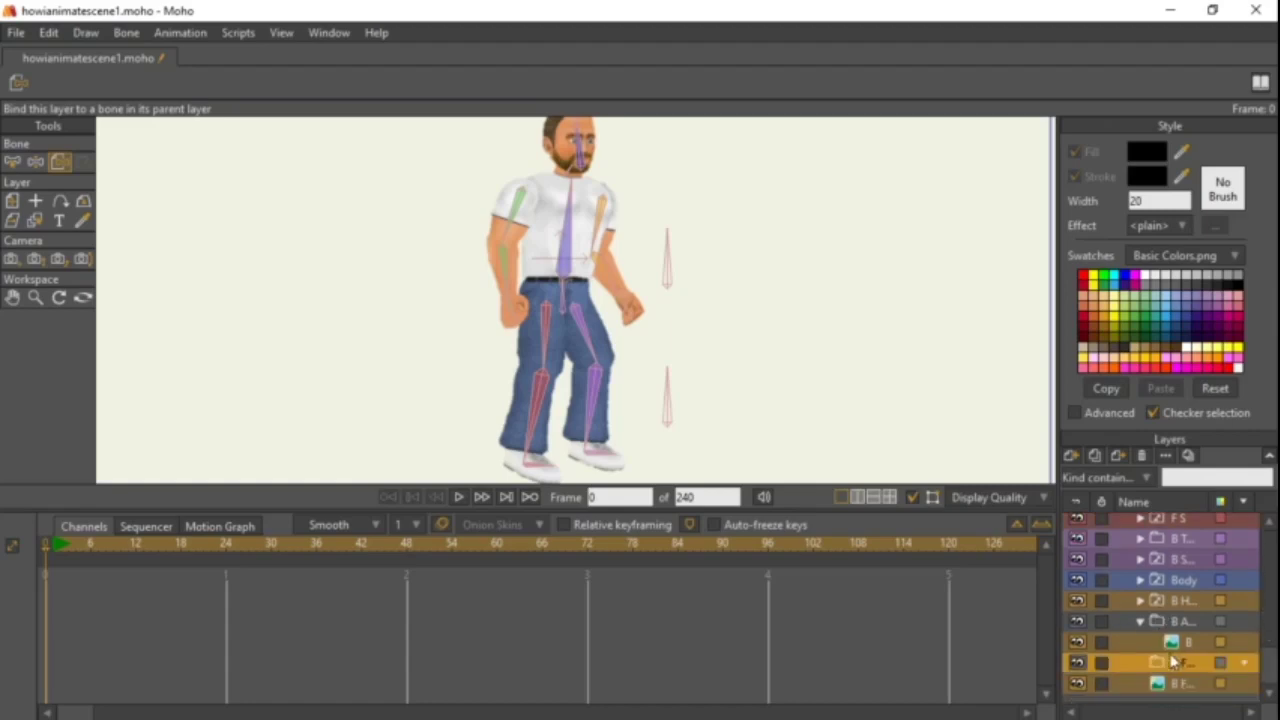
# Move the back forearm image into its group, set the image's layer colour to Plain and the group's to Orange, and collapse the group.
pyautogui.click(1173, 686)
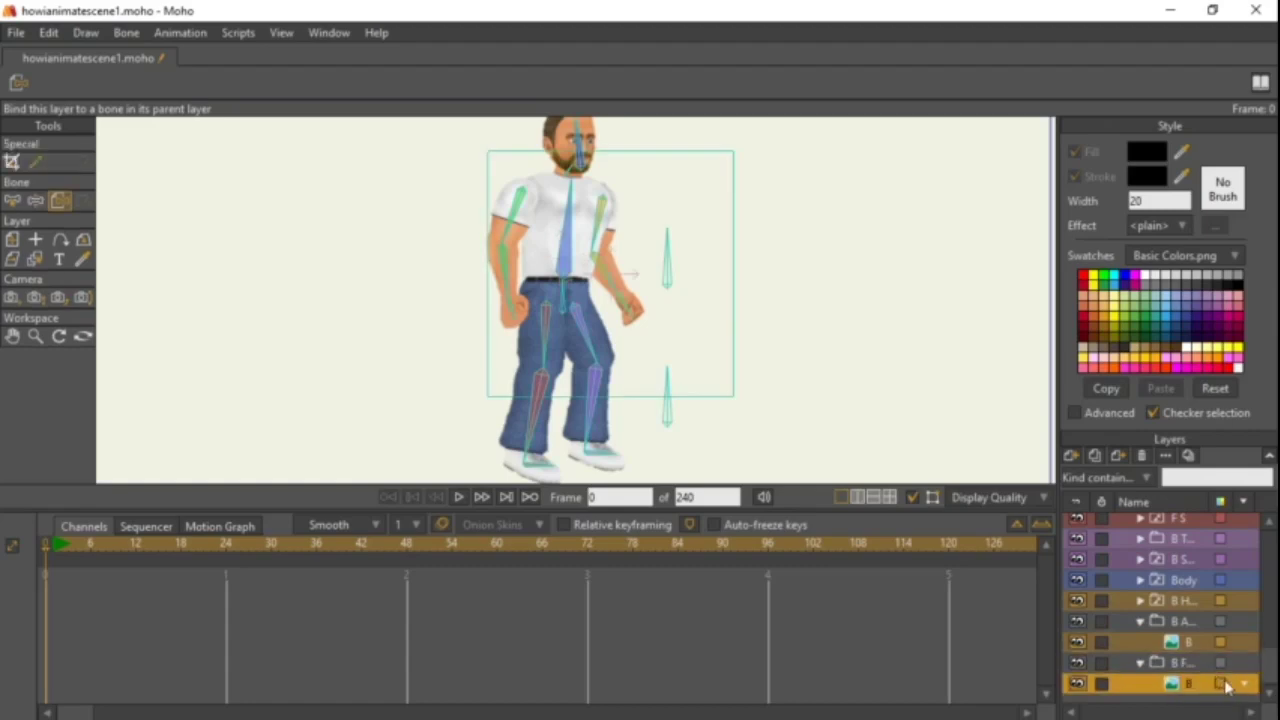
pyautogui.click(1224, 685)
pyautogui.click(1231, 514)
pyautogui.click(1219, 665)
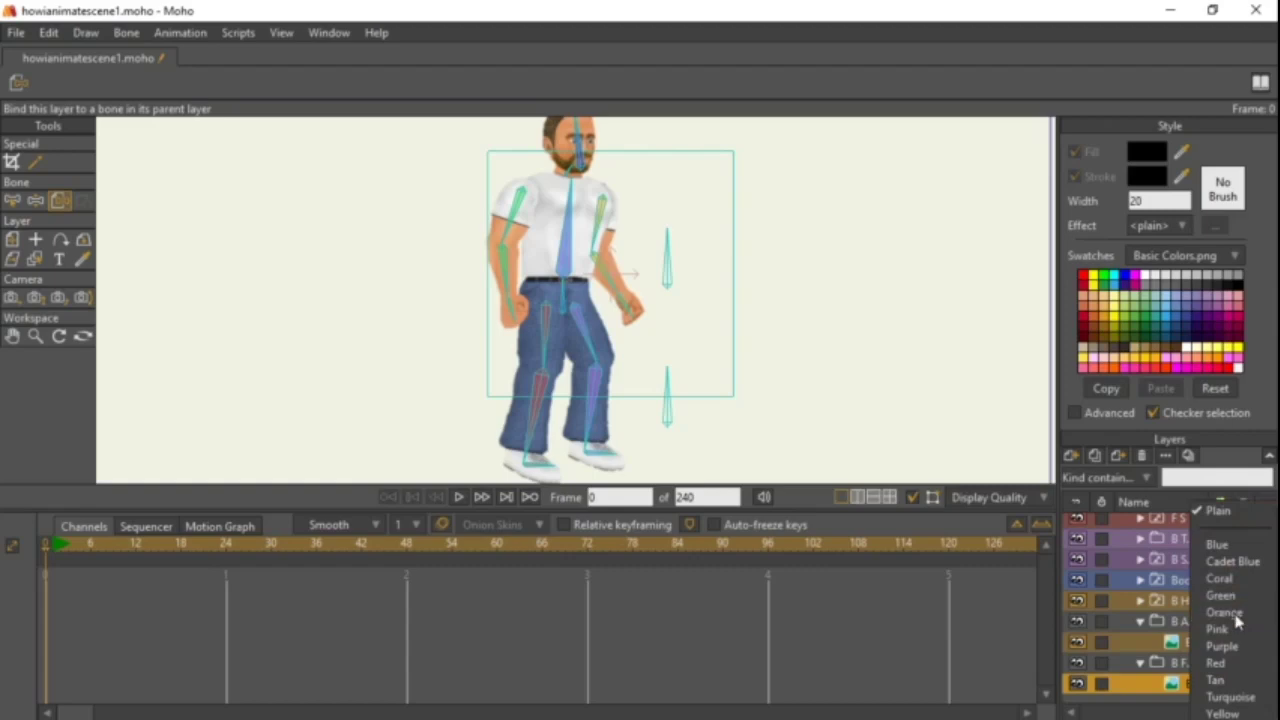
pyautogui.click(1230, 603)
pyautogui.click(1141, 663)
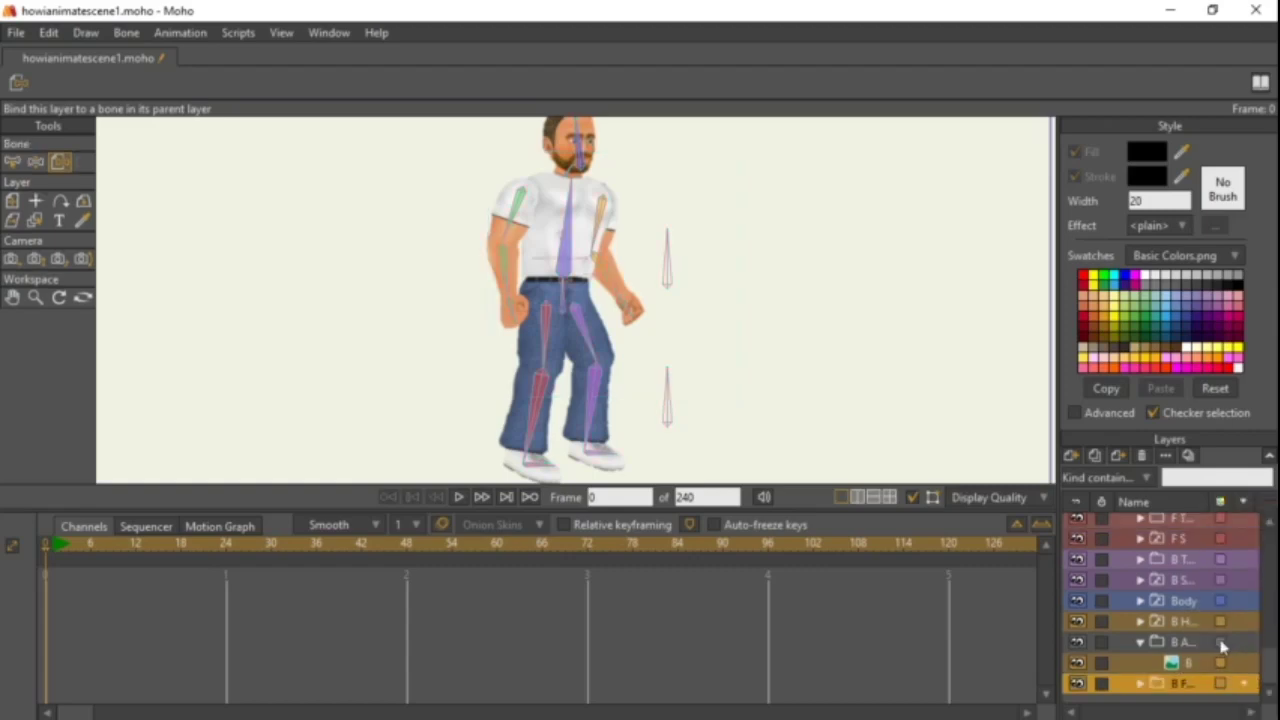
# Set the B Arm group's layer colour to Orange and its image's to Plain, and collapse the group.
pyautogui.click(1220, 666)
pyautogui.click(1226, 612)
pyautogui.click(1221, 664)
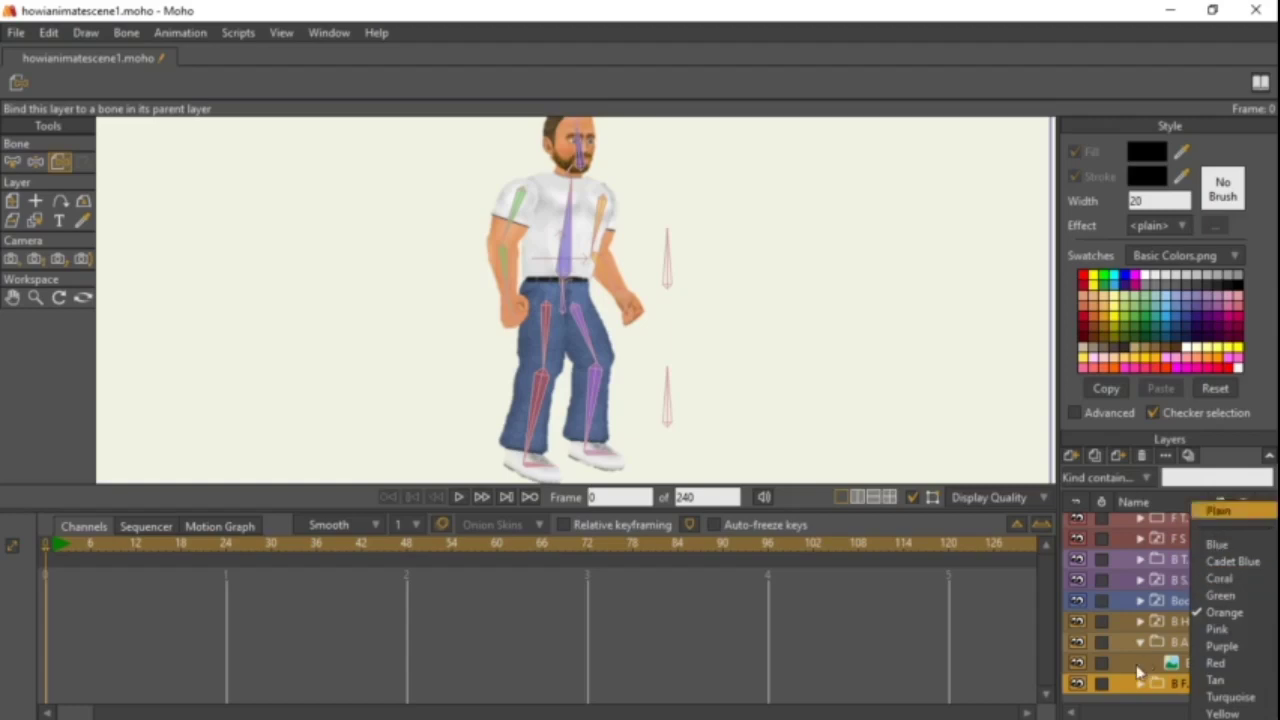
pyautogui.click(1217, 509)
pyautogui.scroll(3, 1143, 643)
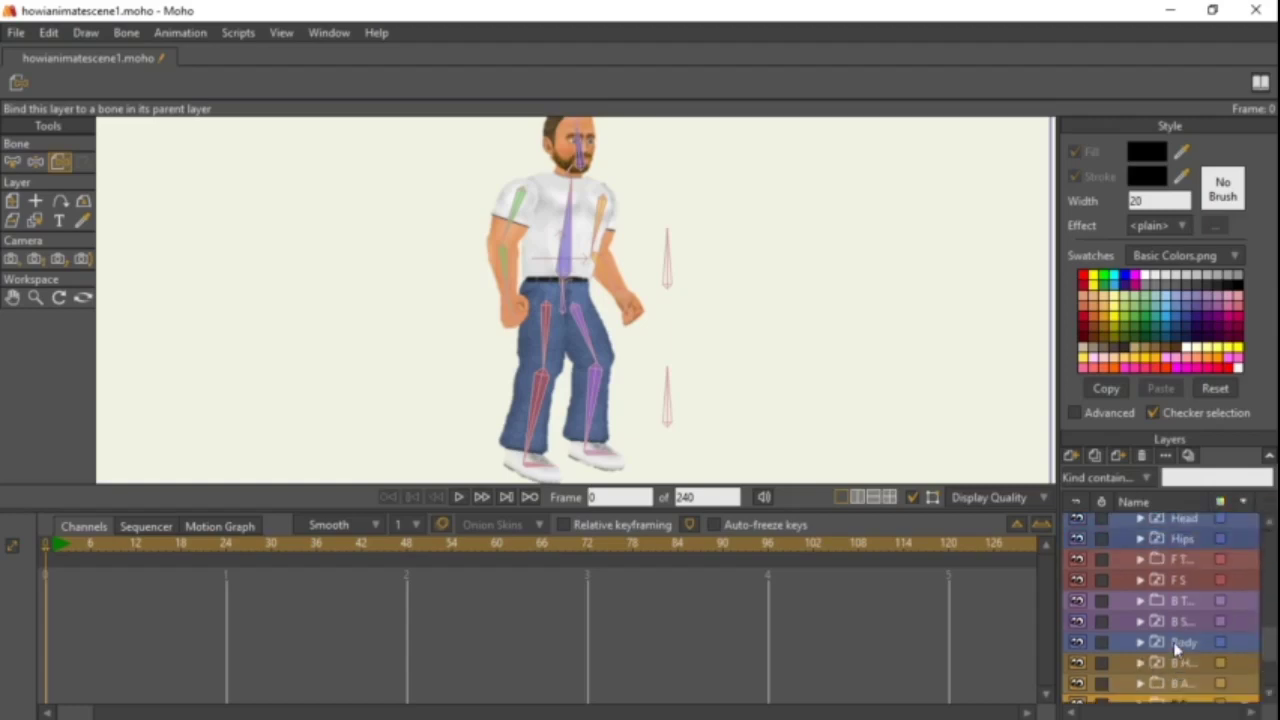
pyautogui.scroll(-3, 1177, 650)
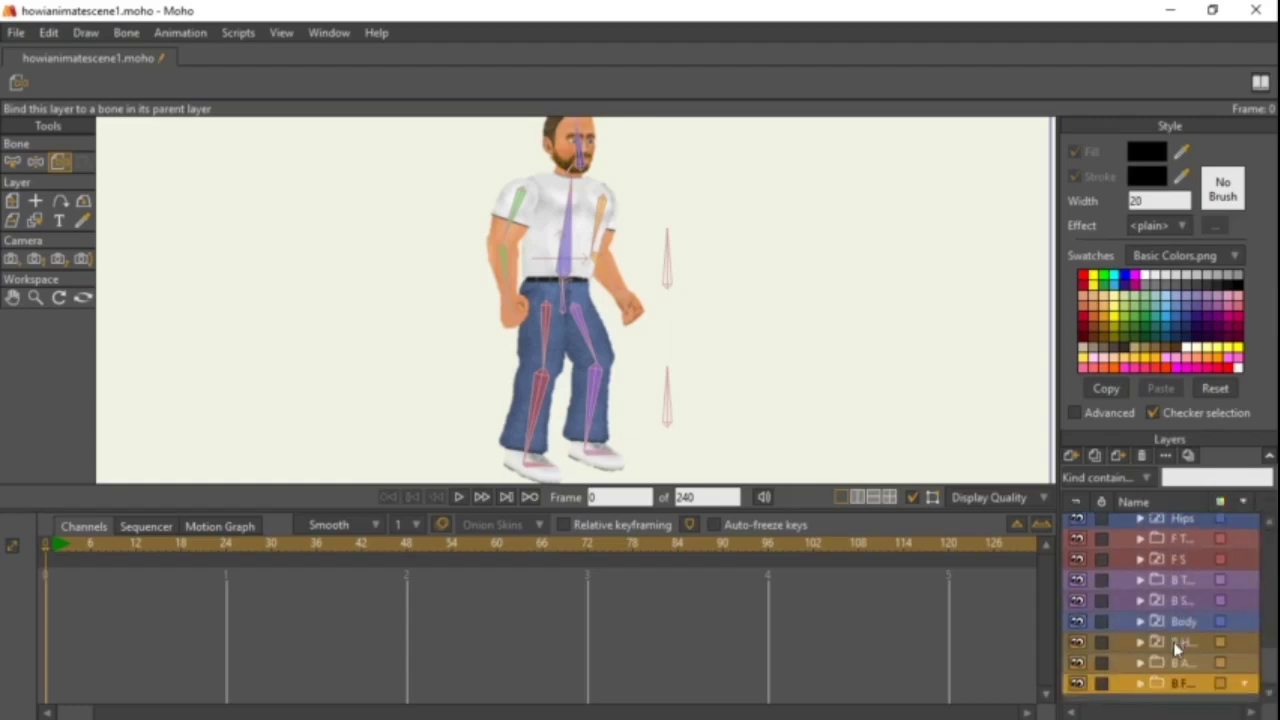
pyautogui.scroll(3, 1177, 650)
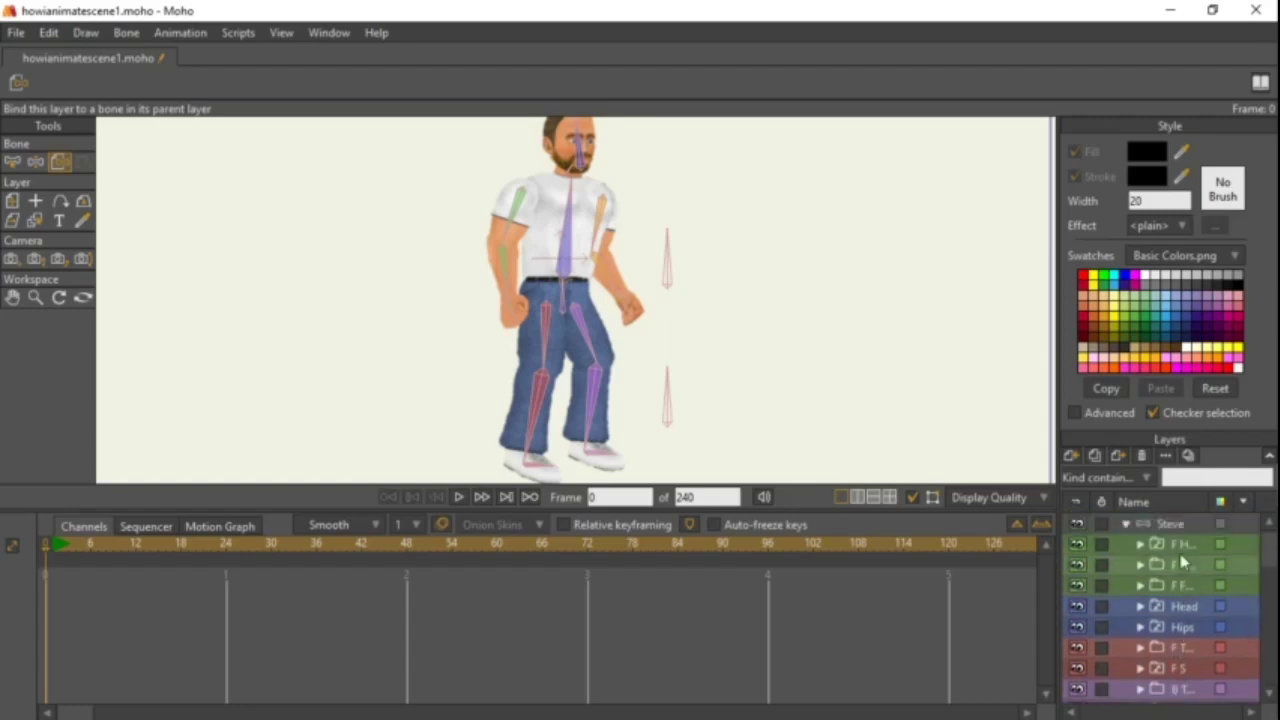
pyautogui.scroll(-3, 1161, 607)
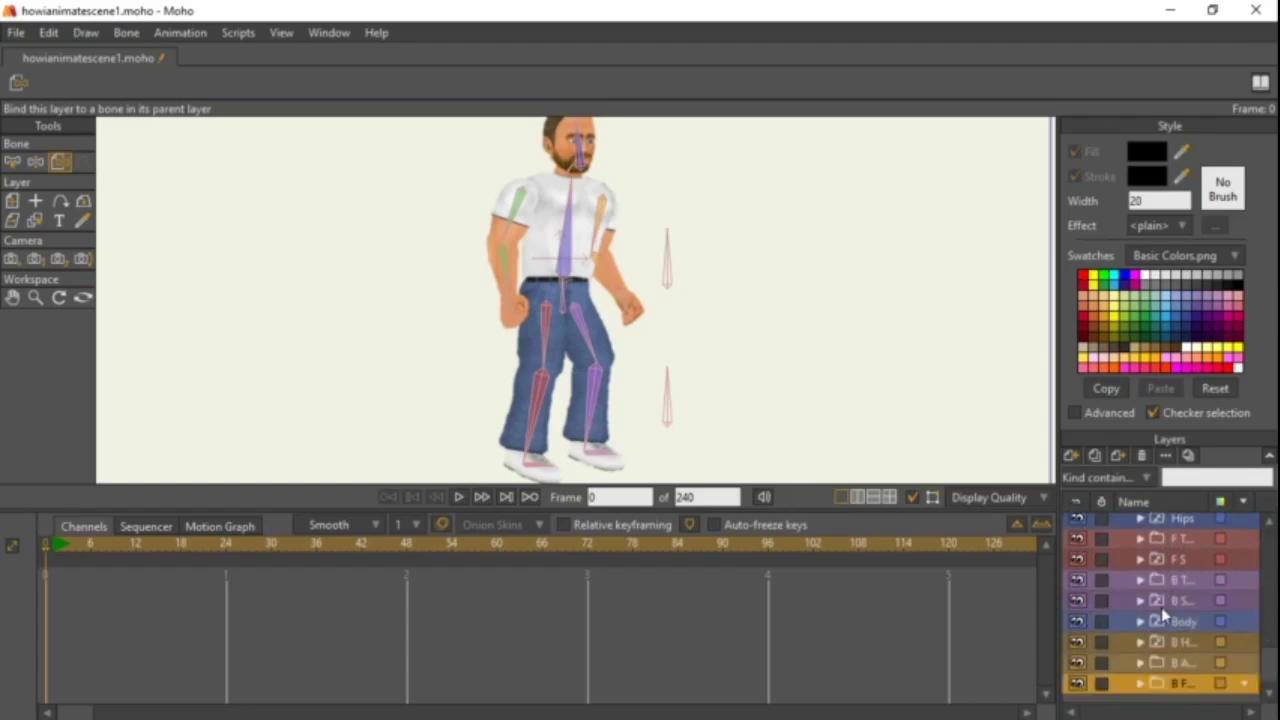
pyautogui.scroll(3, 1161, 607)
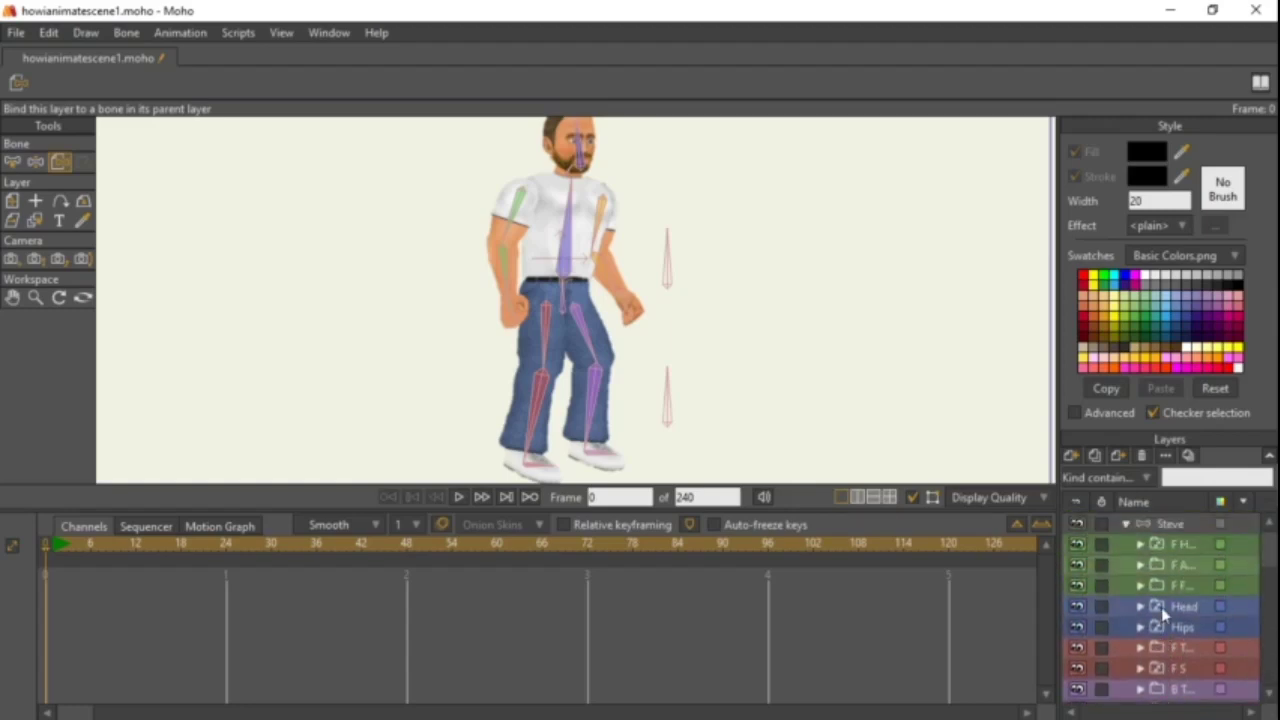
# Toggle the front hand layer's visibility to identify the part it holds, and bind the layer to its bone.
pyautogui.click(1178, 542)
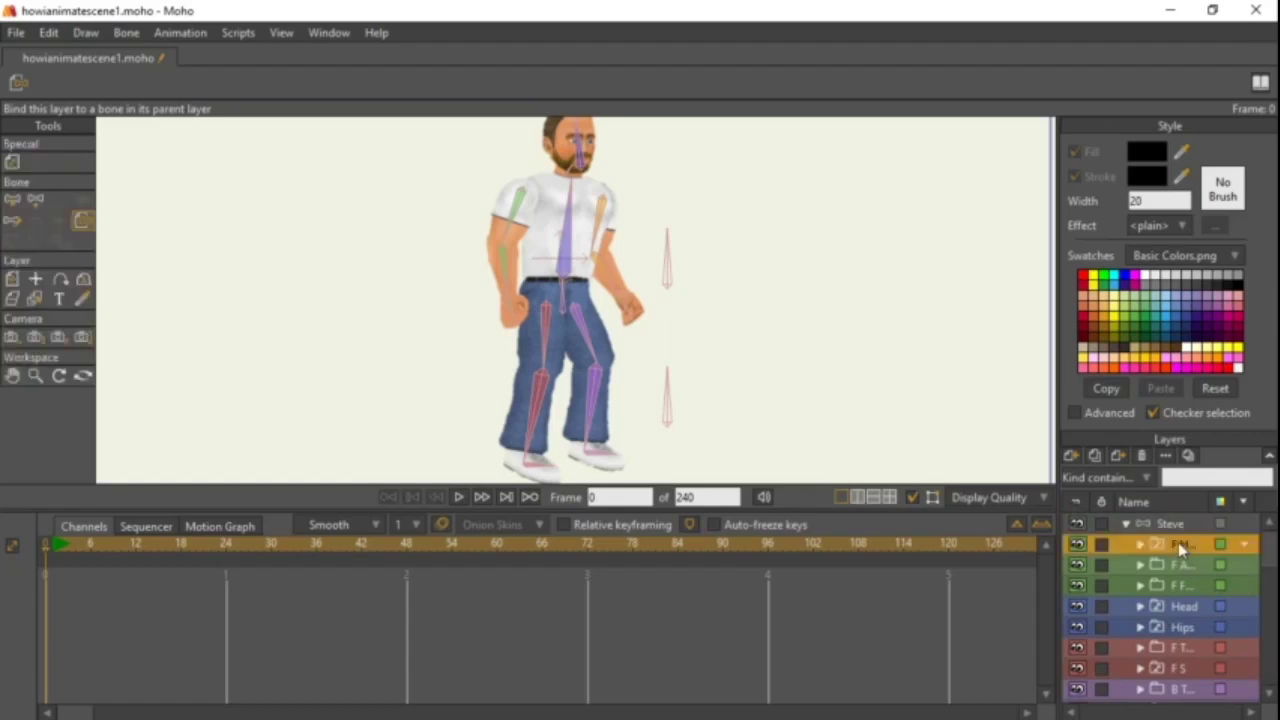
pyautogui.scroll(-2, 907, 443)
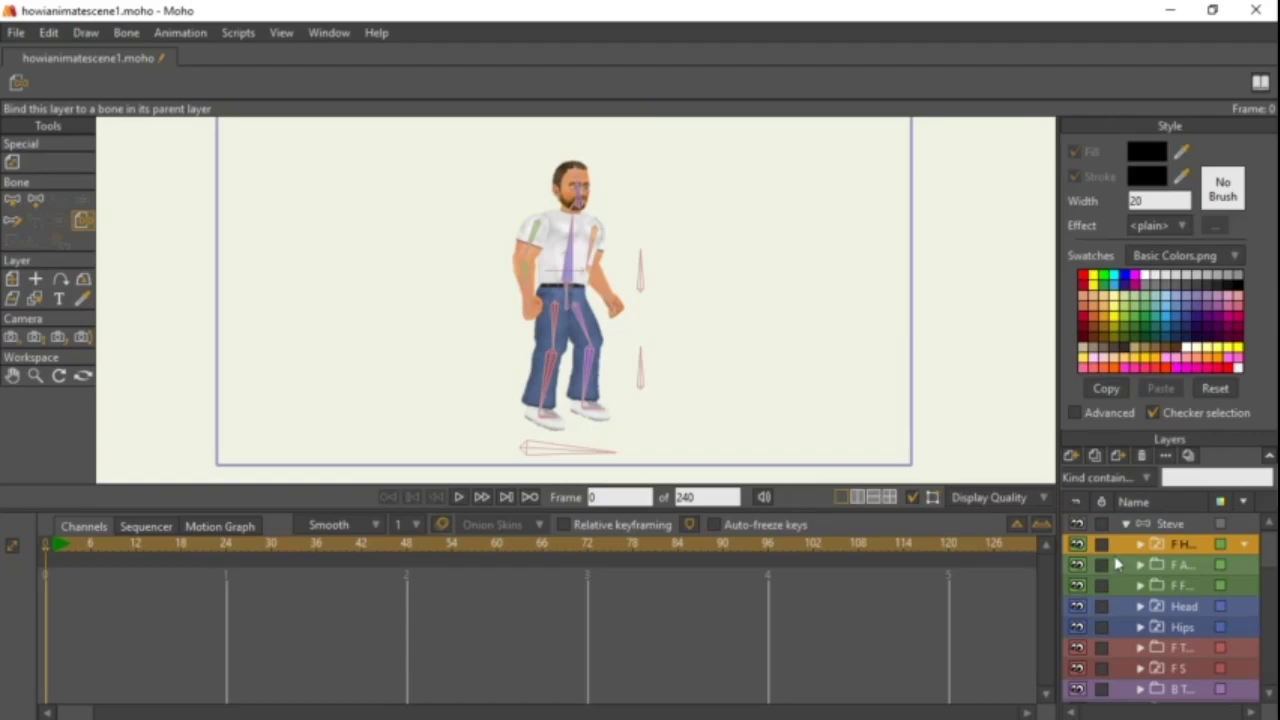
pyautogui.moveTo(767, 328); pyautogui.dragTo(767, 366)
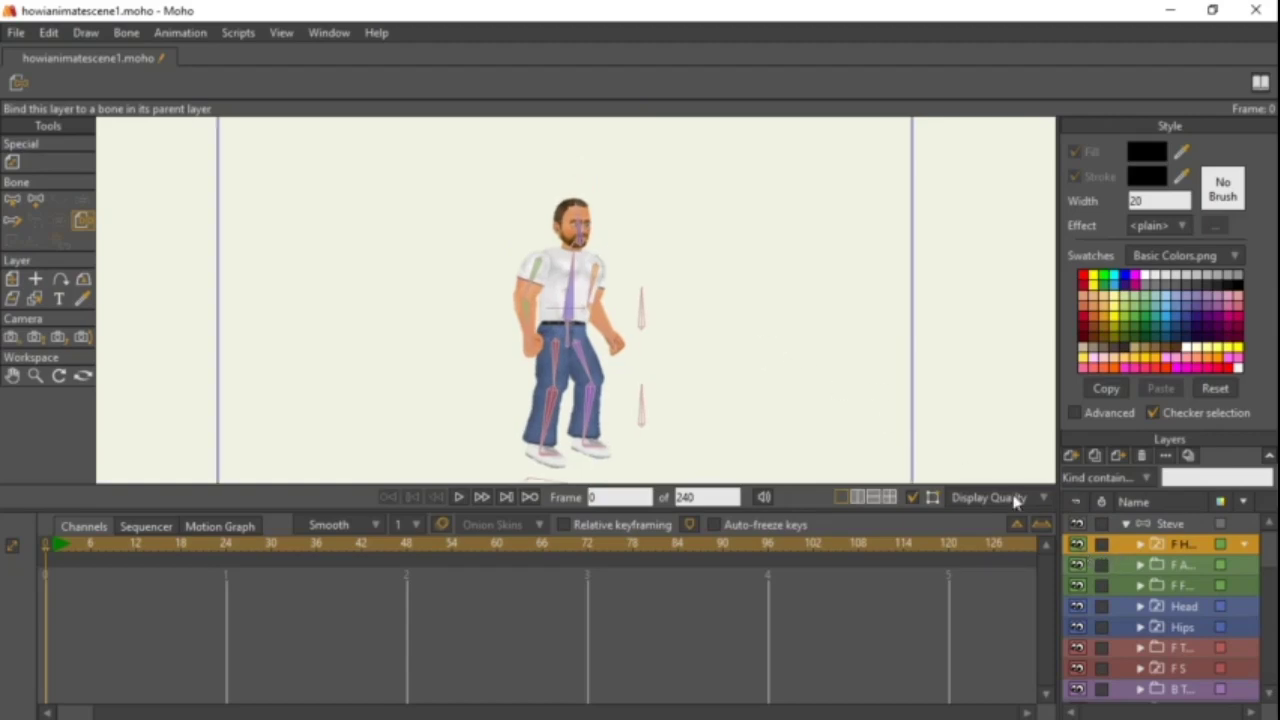
pyautogui.click(1077, 548)
pyautogui.click(1077, 548)
pyautogui.click(1077, 548)
pyautogui.click(1077, 548)
pyautogui.click(1077, 545)
pyautogui.click(1077, 545)
pyautogui.click(1125, 565)
pyautogui.click(1124, 546)
pyautogui.click(1078, 545)
pyautogui.click(1078, 545)
# Check the front arm group by toggling its visibility, and bind the front arm and front forearm groups to their matching arm bones.
pyautogui.click(1121, 564)
pyautogui.click(1079, 565)
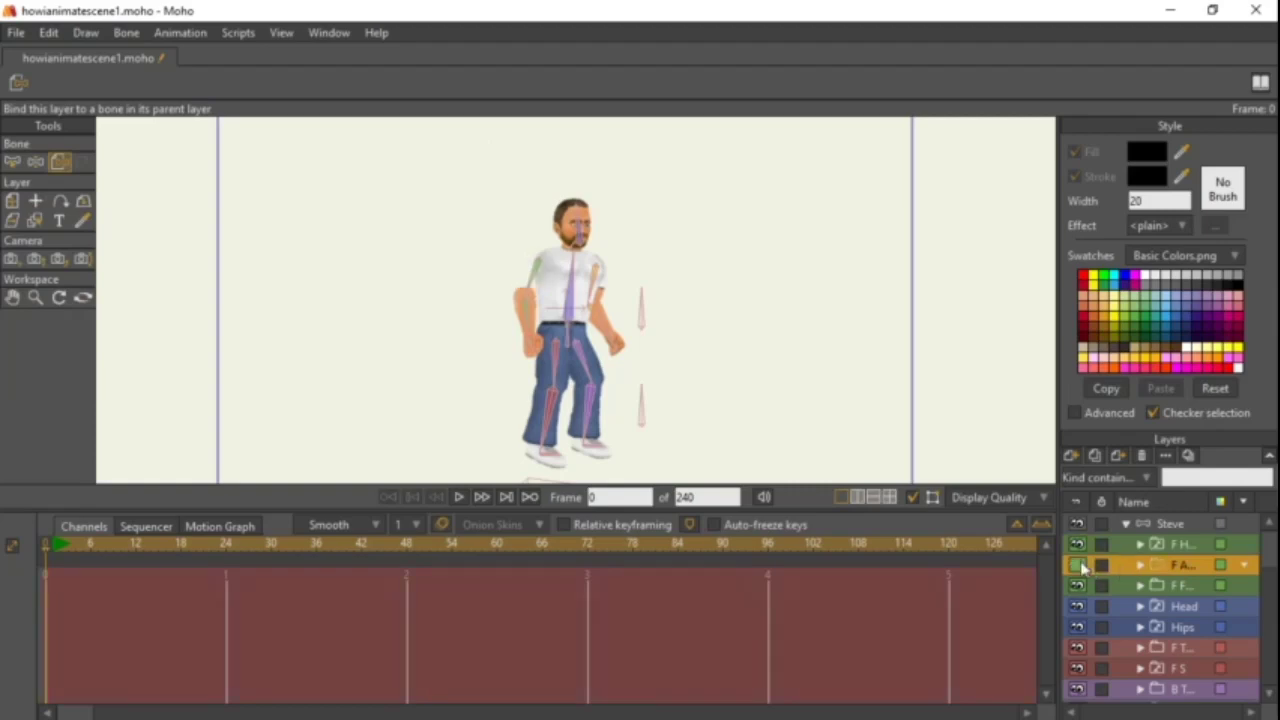
pyautogui.click(1077, 565)
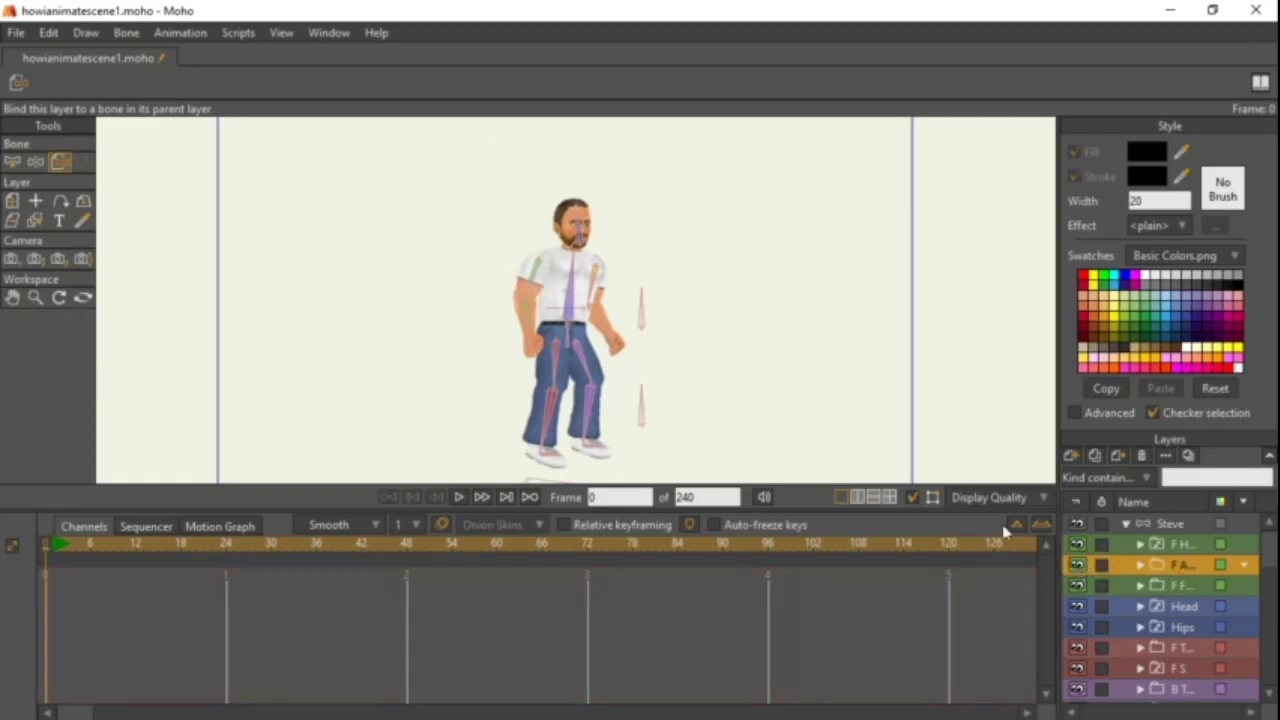
pyautogui.click(1126, 585)
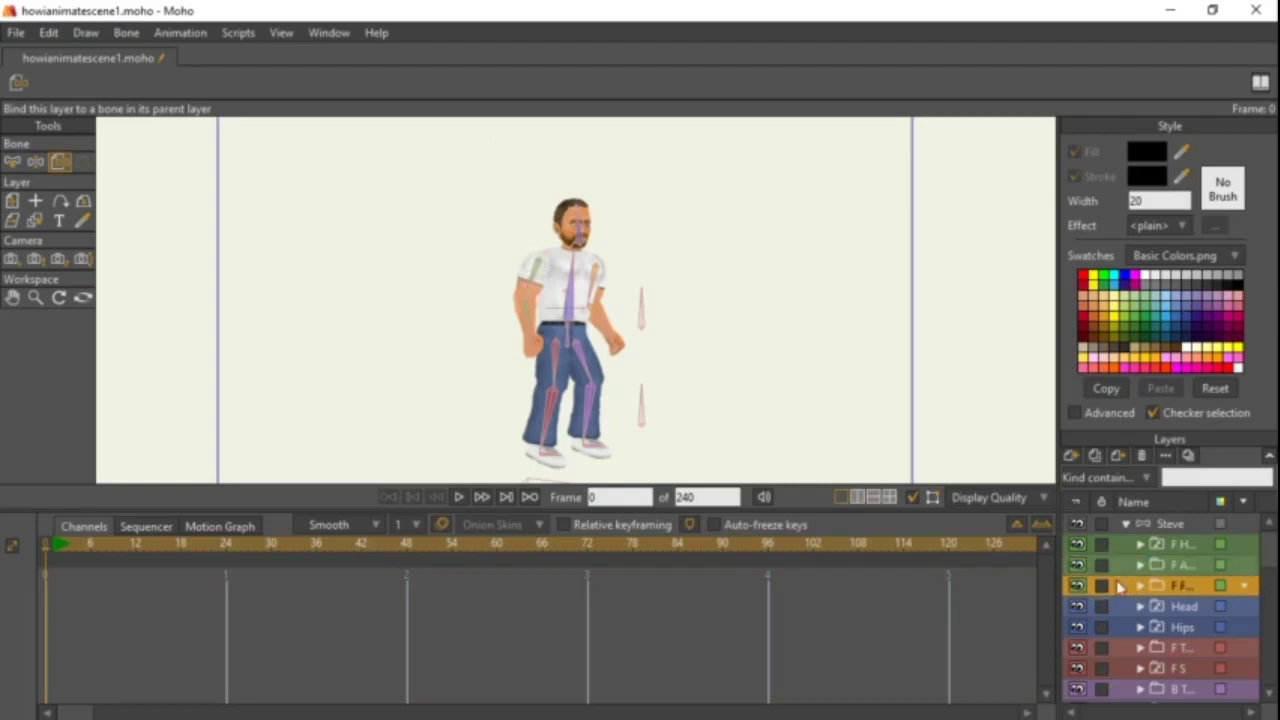
pyautogui.click(527, 318)
# Bind the Head layer to the head bone and the Hips layer to the hip bone.
pyautogui.click(1130, 606)
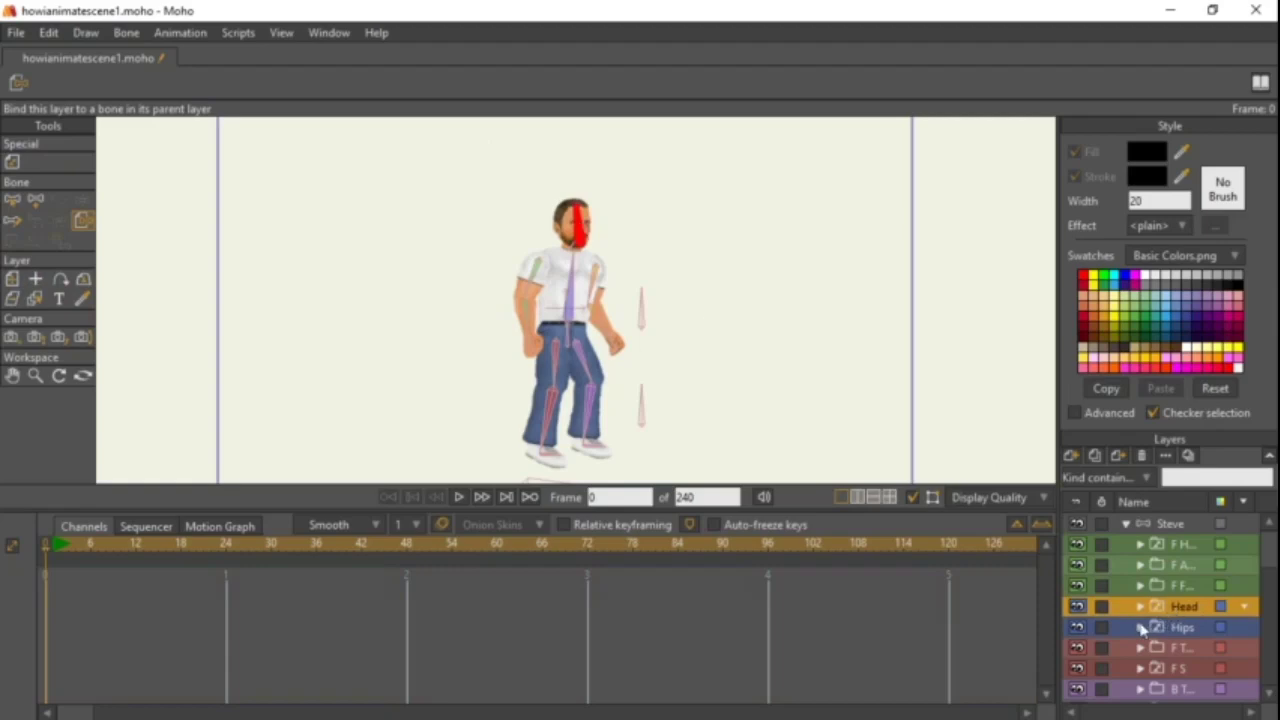
pyautogui.click(1124, 627)
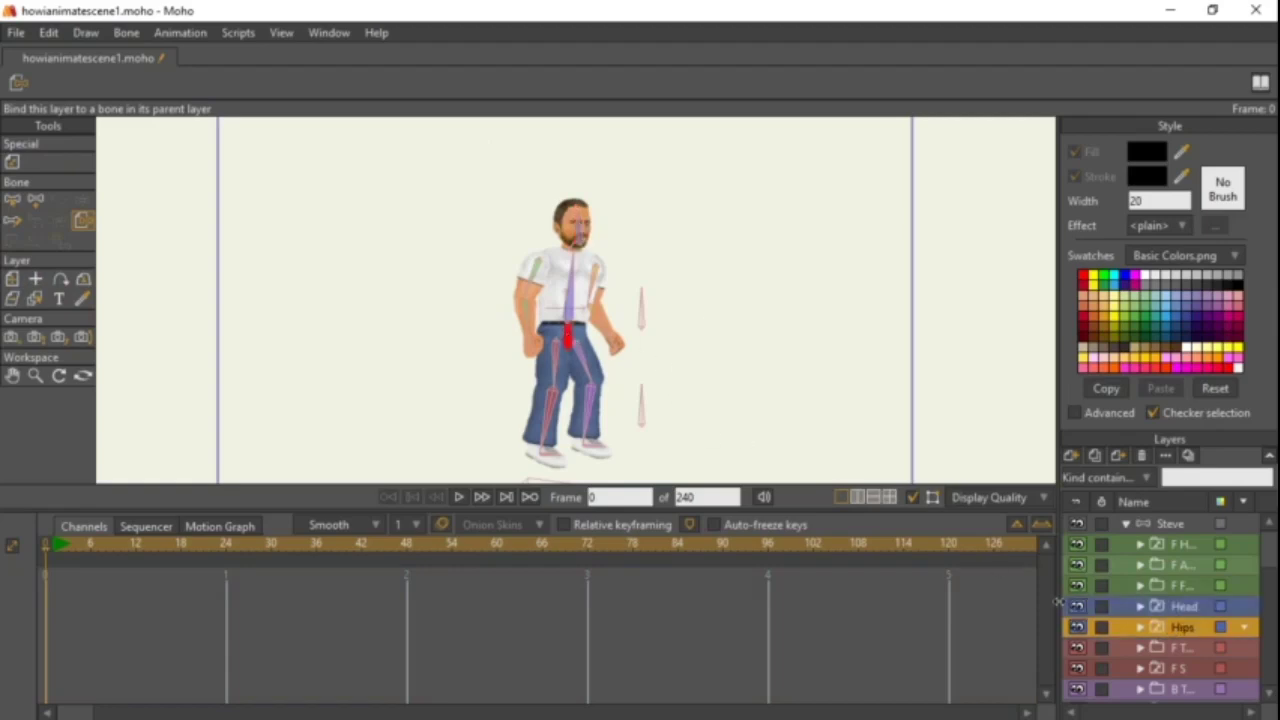
# Bind the front and back thigh groups and shin layers to their matching thigh and shin bones.
pyautogui.click(1124, 648)
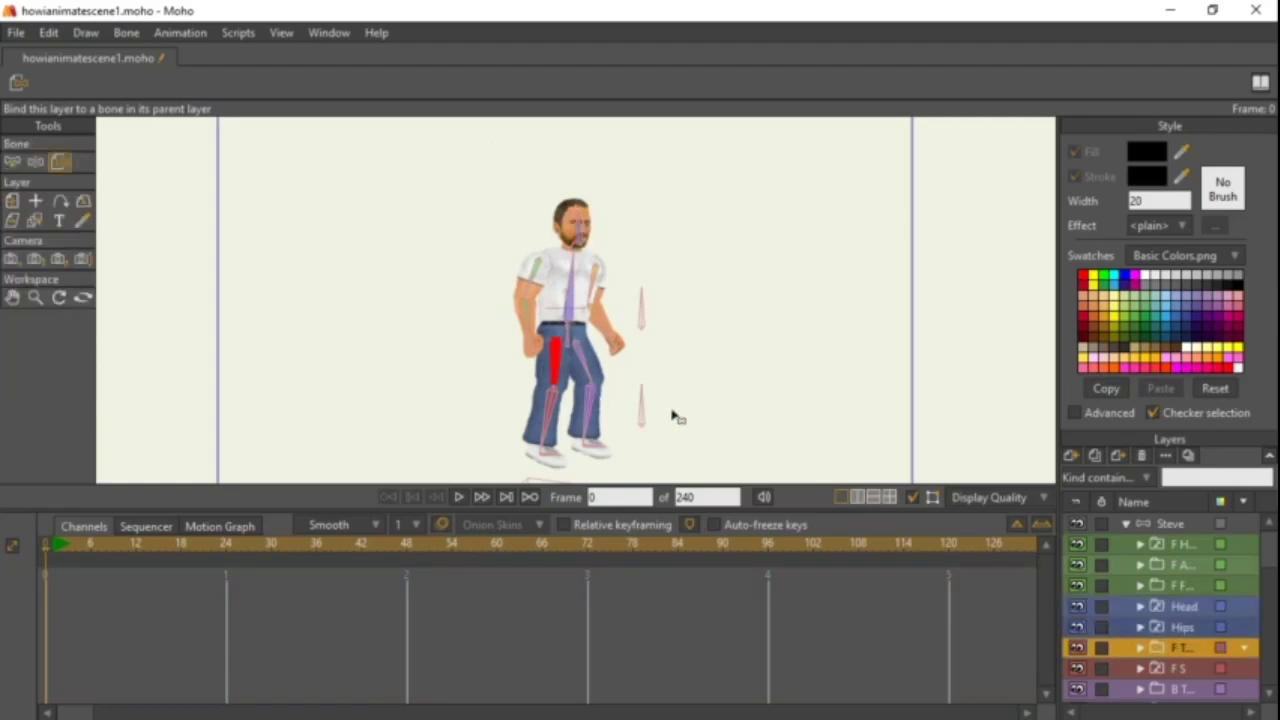
pyautogui.scroll(-1, 1226, 652)
pyautogui.scroll(-1, 1226, 652)
pyautogui.click(1125, 565)
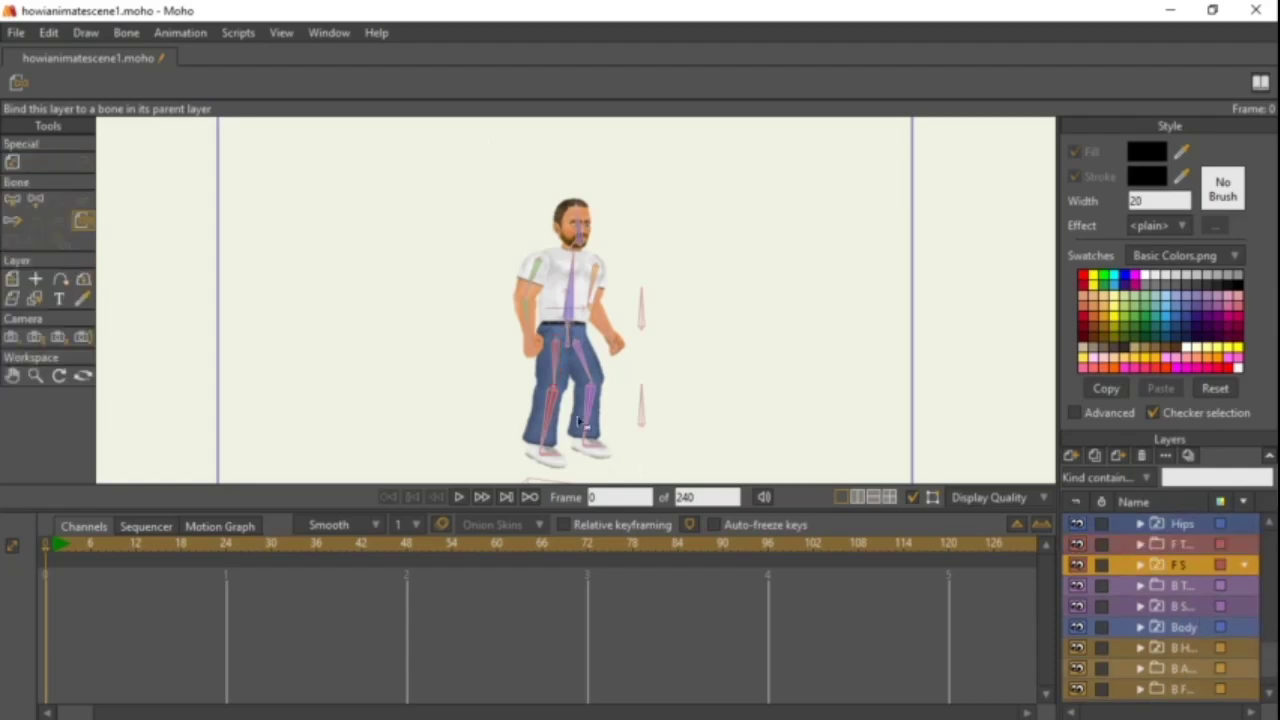
pyautogui.click(1135, 585)
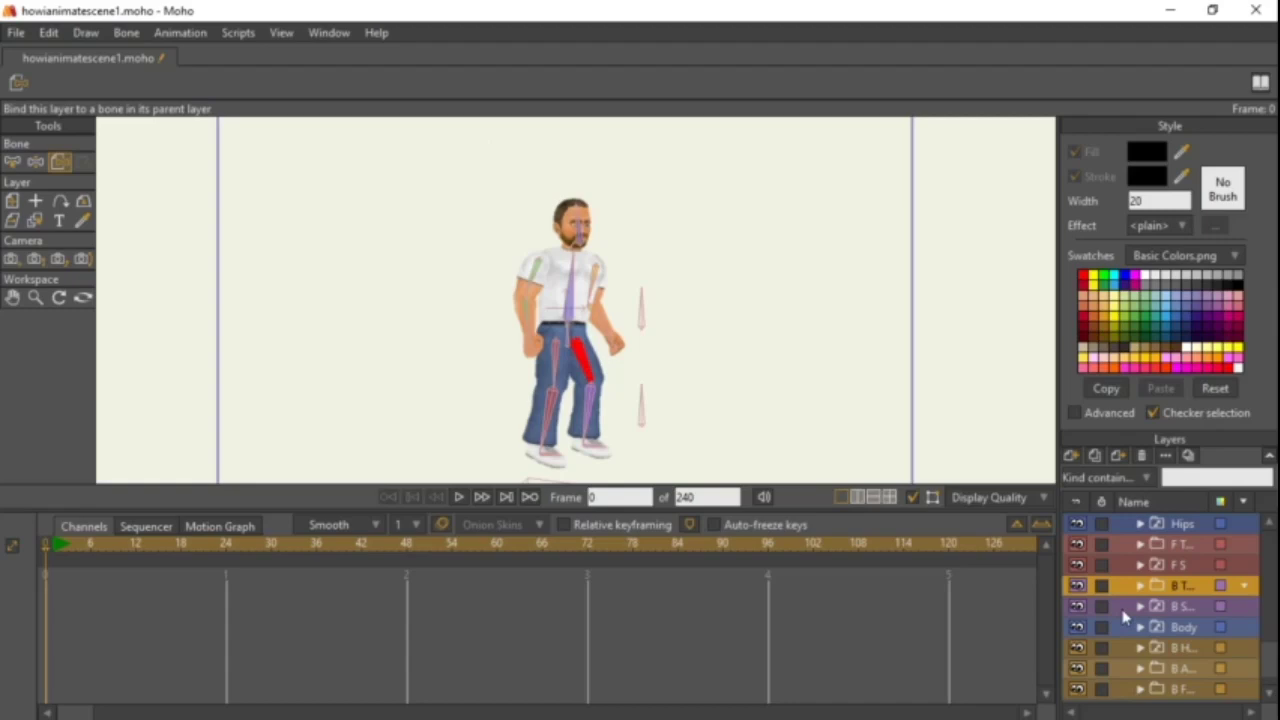
pyautogui.click(1124, 610)
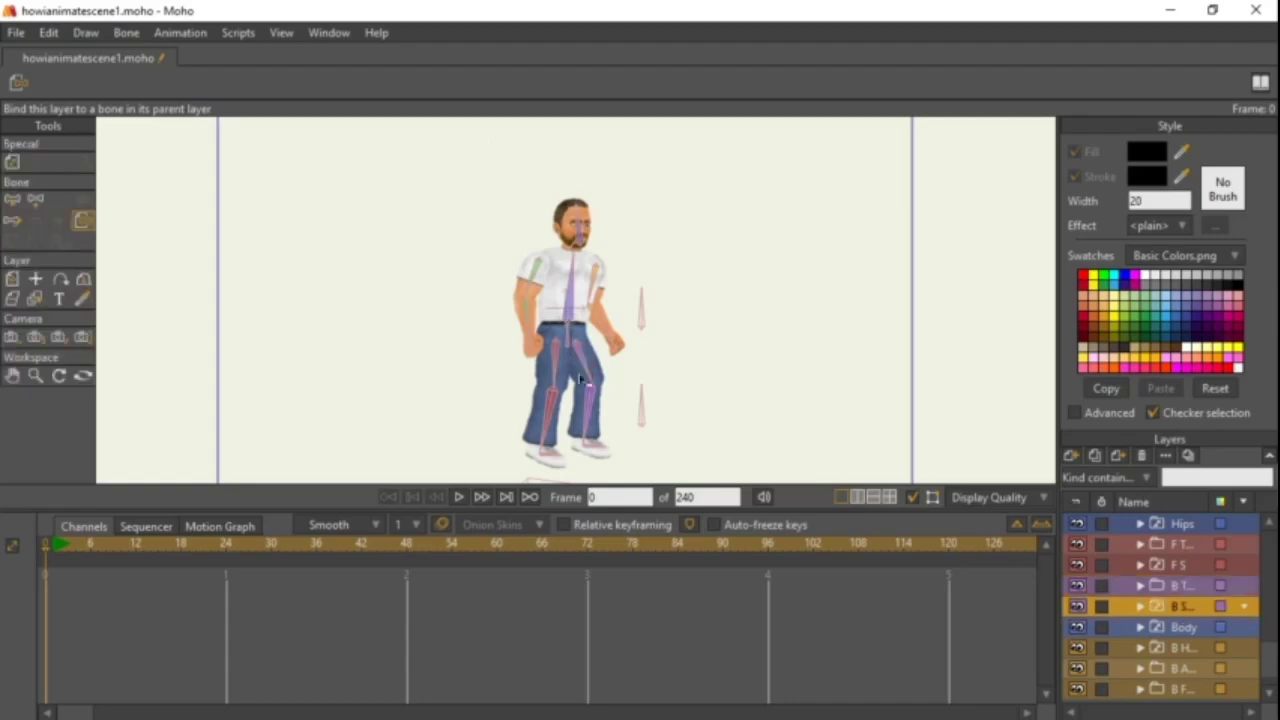
# Bind the Body layer to the torso bone and the back hand, arm and forearm layers to their matching bones in the back arm.
pyautogui.click(1122, 630)
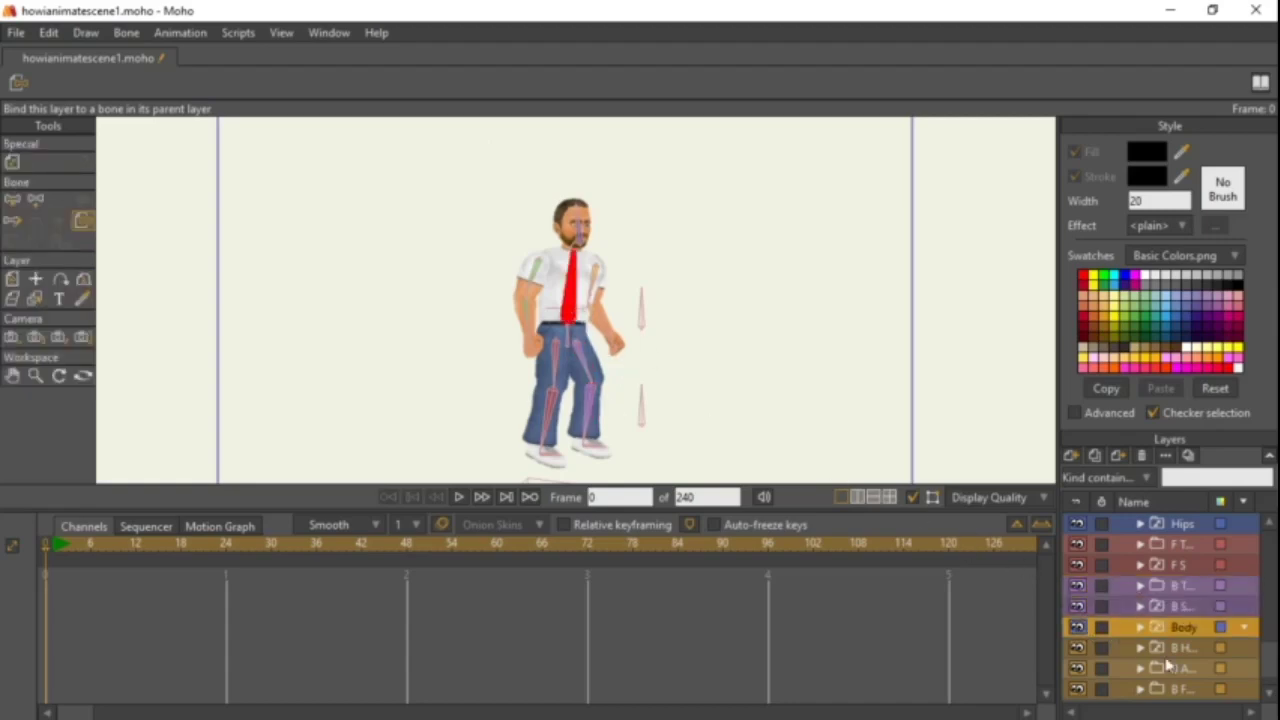
pyautogui.click(1125, 648)
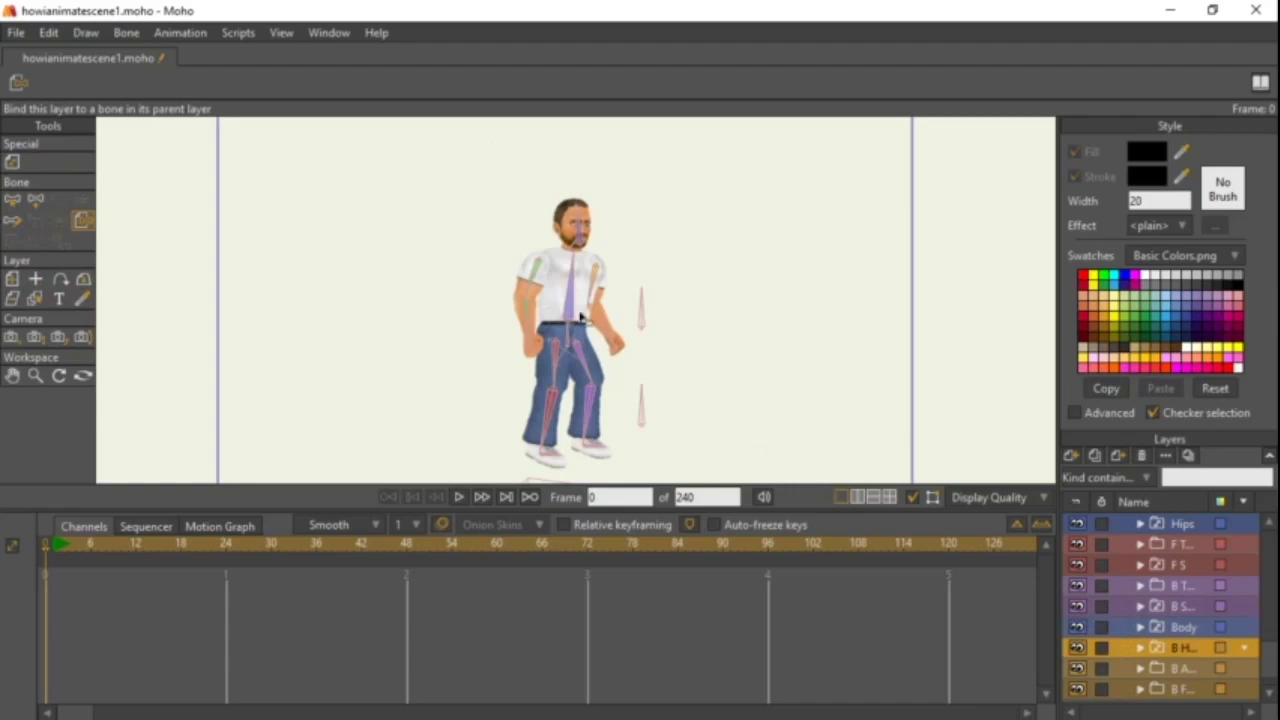
pyautogui.click(1127, 668)
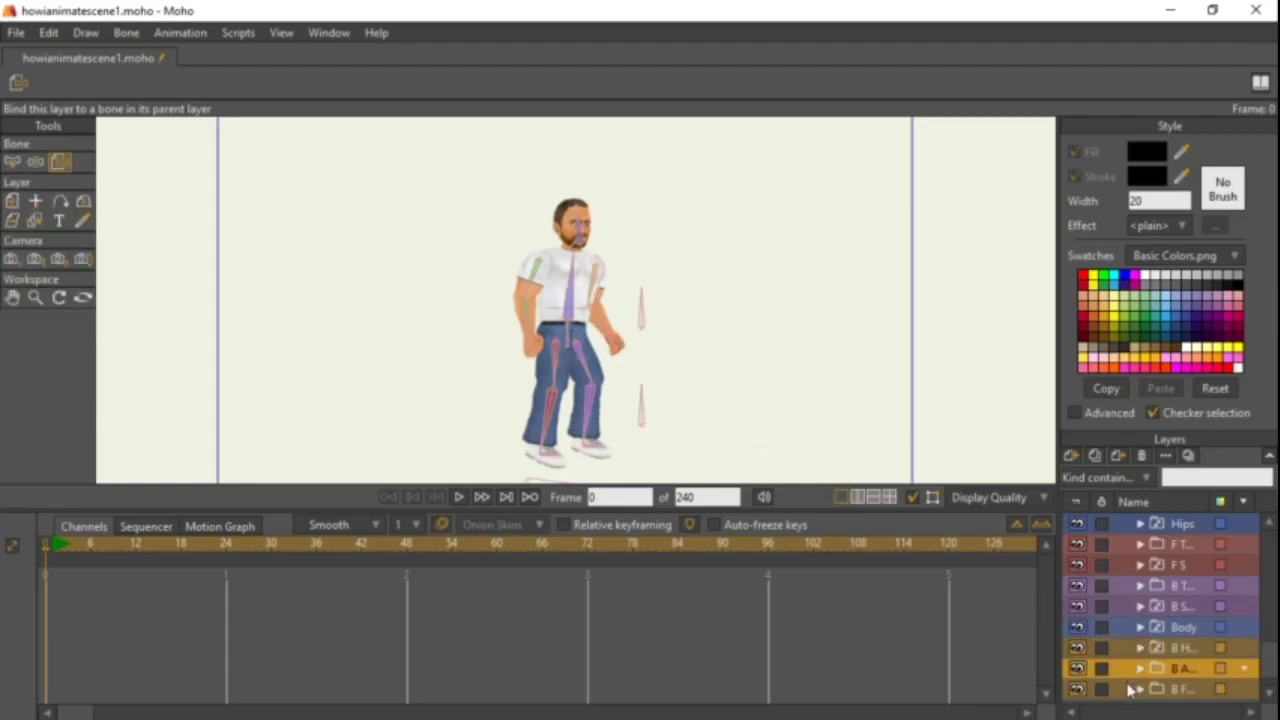
pyautogui.click(1130, 690)
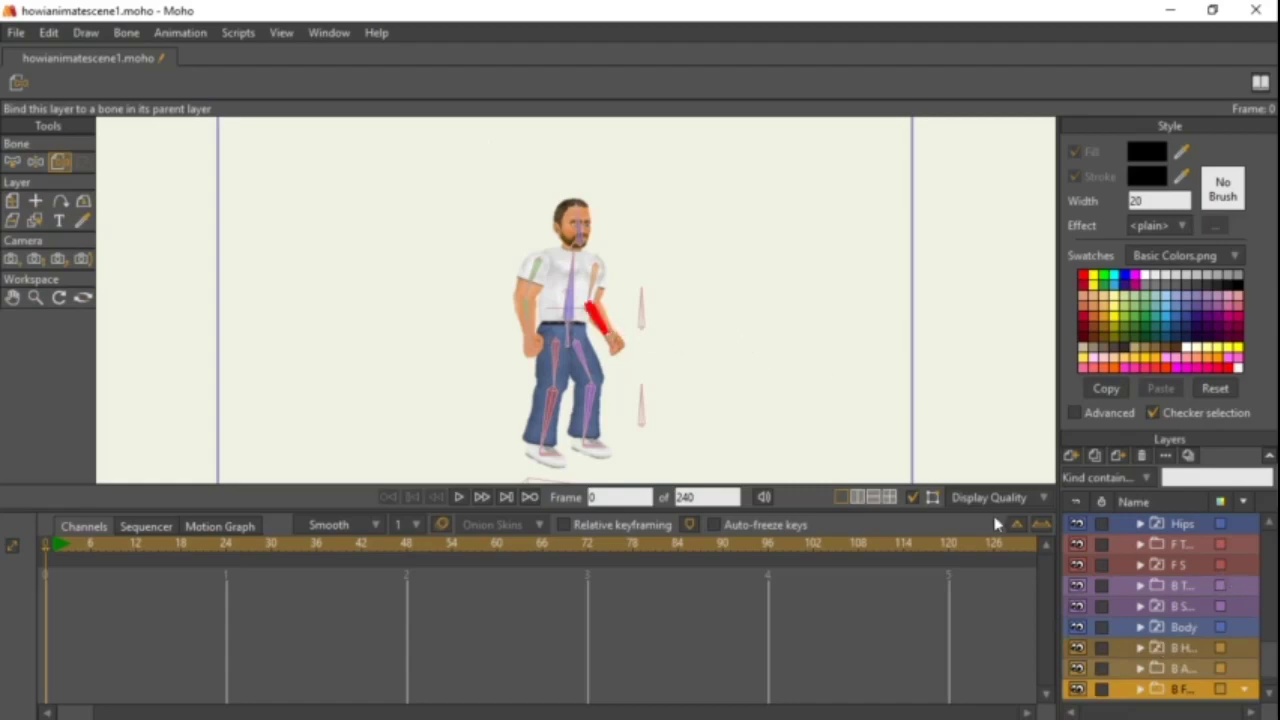
# Select the Steve bone layer and test the rig with Manipulate Bones by pulling the arms, torso and legs into a leaping pose.
pyautogui.scroll(4, 1206, 566)
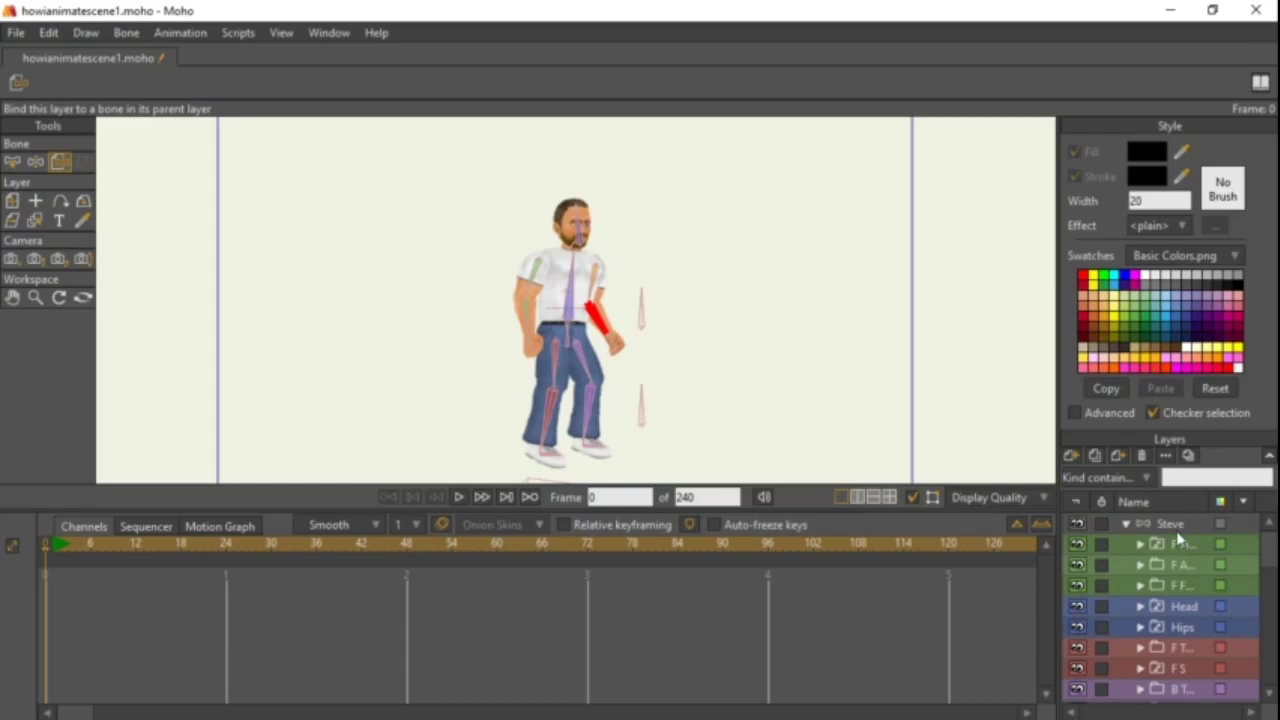
pyautogui.click(1176, 524)
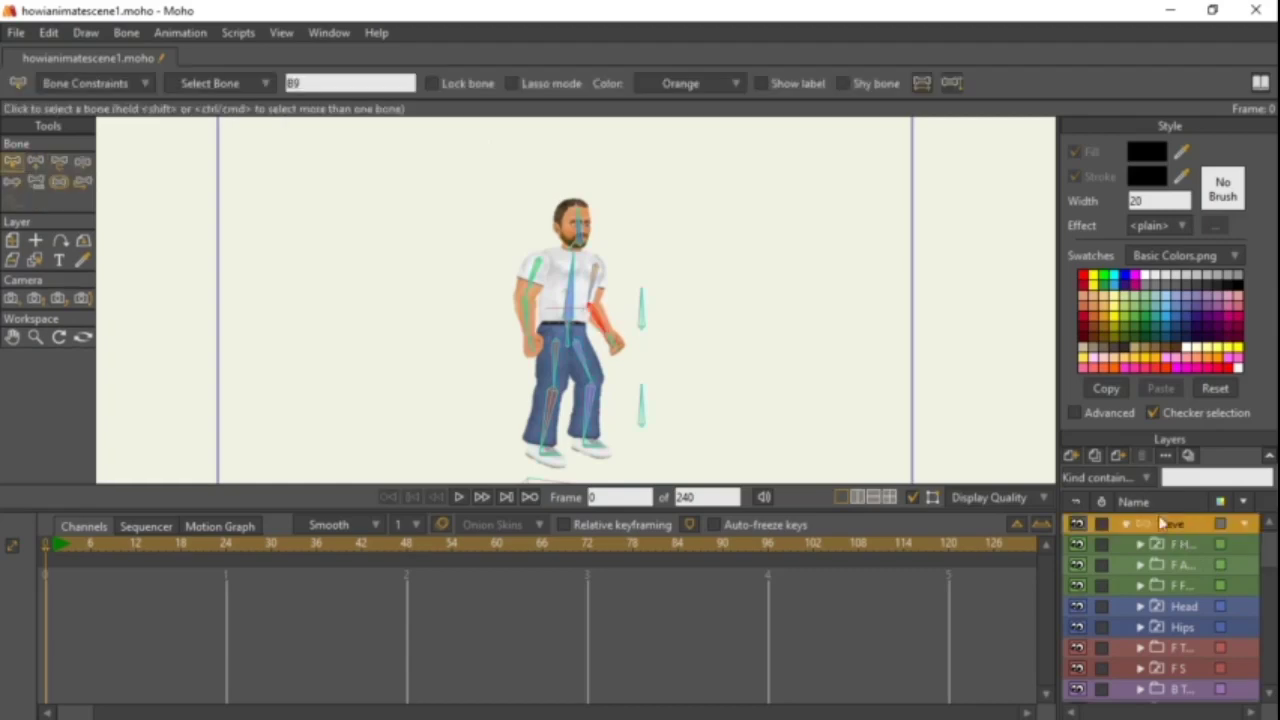
pyautogui.click(83, 161)
pyautogui.moveTo(528, 333); pyautogui.dragTo(349, 275)
pyautogui.moveTo(469, 284); pyautogui.dragTo(439, 234)
pyautogui.moveTo(624, 356); pyautogui.dragTo(731, 277)
pyautogui.moveTo(602, 222)
pyautogui.mouseDown()
pyautogui.moveTo(556, 215)
pyautogui.moveTo(597, 213)
pyautogui.mouseUp()
pyautogui.moveTo(569, 283); pyautogui.dragTo(614, 286)
pyautogui.moveTo(553, 360); pyautogui.dragTo(486, 295)
pyautogui.moveTo(606, 423); pyautogui.dragTo(520, 292)
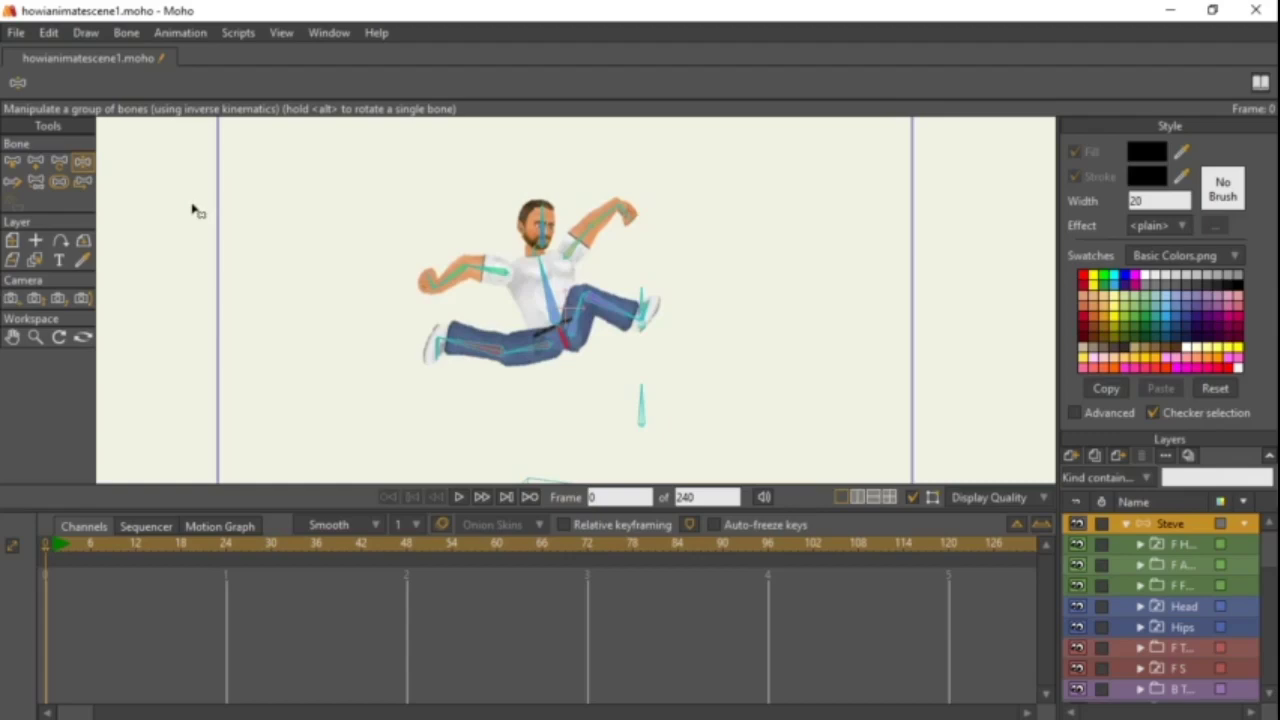
# Leave bone manipulation for Select Bone, expand the Head switch layer and examine its front and back head sub-layers.
pyautogui.click(13, 161)
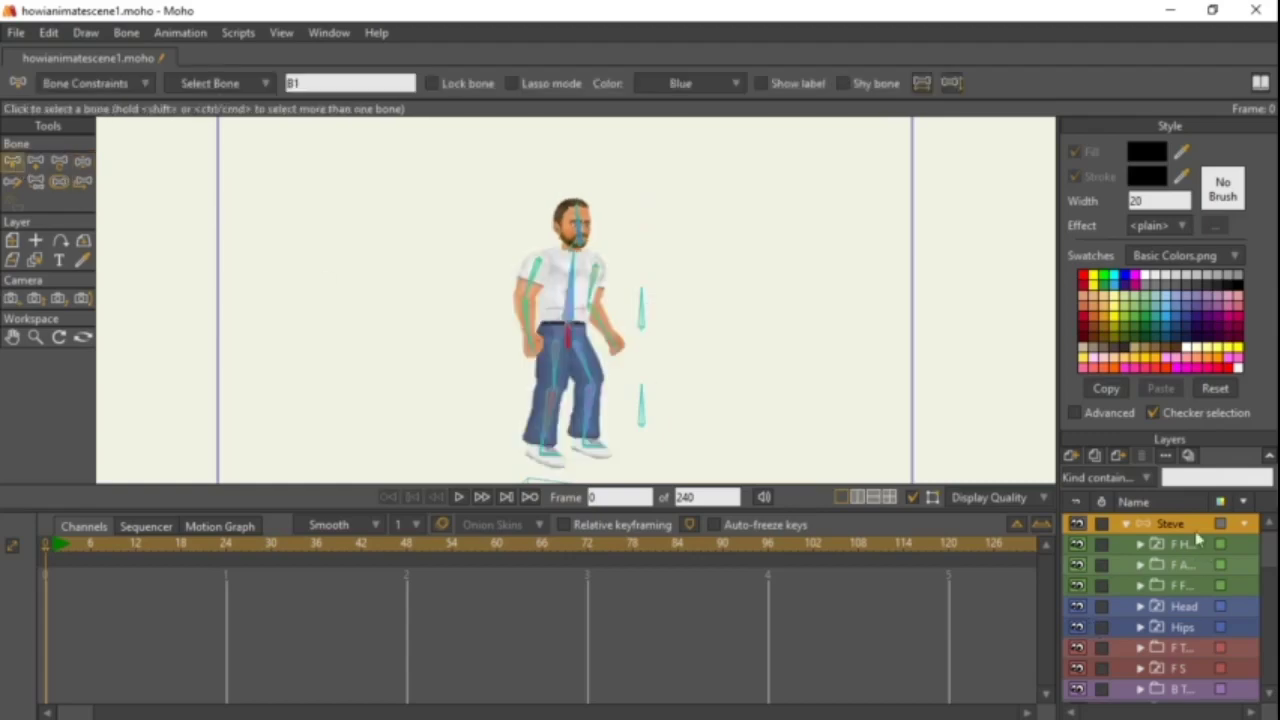
pyautogui.scroll(3, 820, 424)
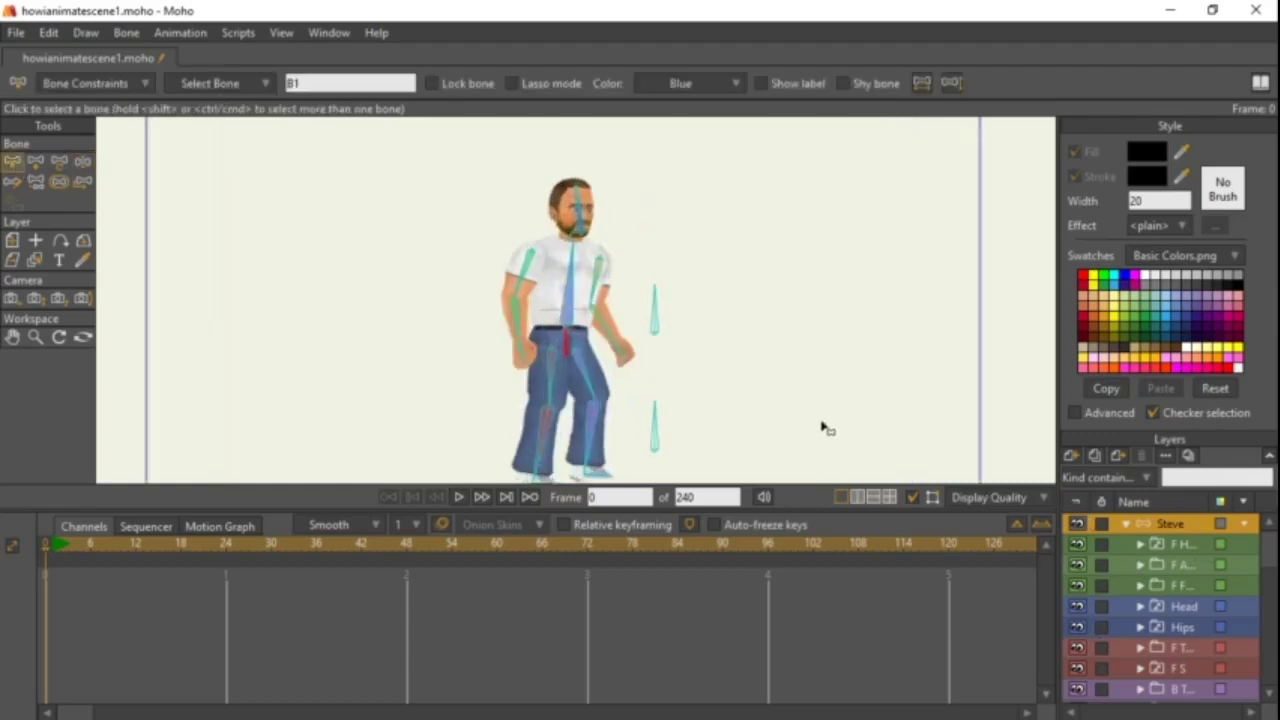
pyautogui.moveTo(822, 428); pyautogui.dragTo(814, 453)
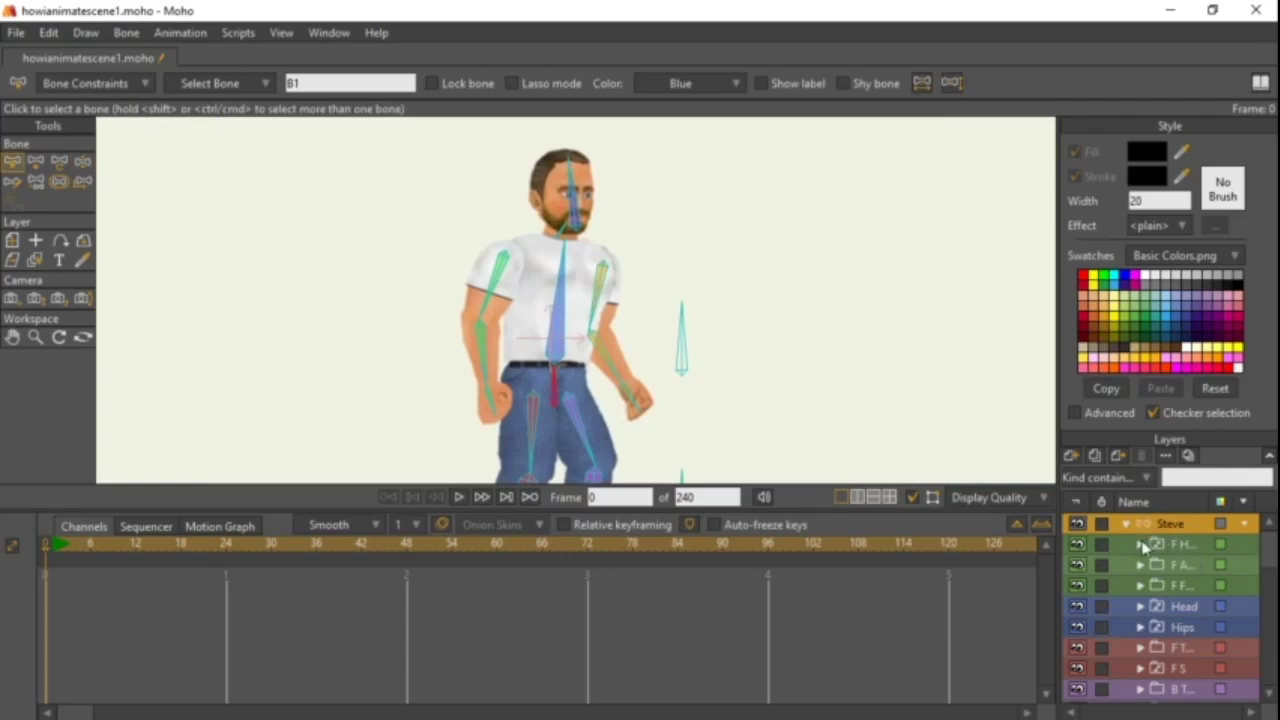
pyautogui.click(1141, 545)
pyautogui.click(1141, 545)
pyautogui.click(1183, 610)
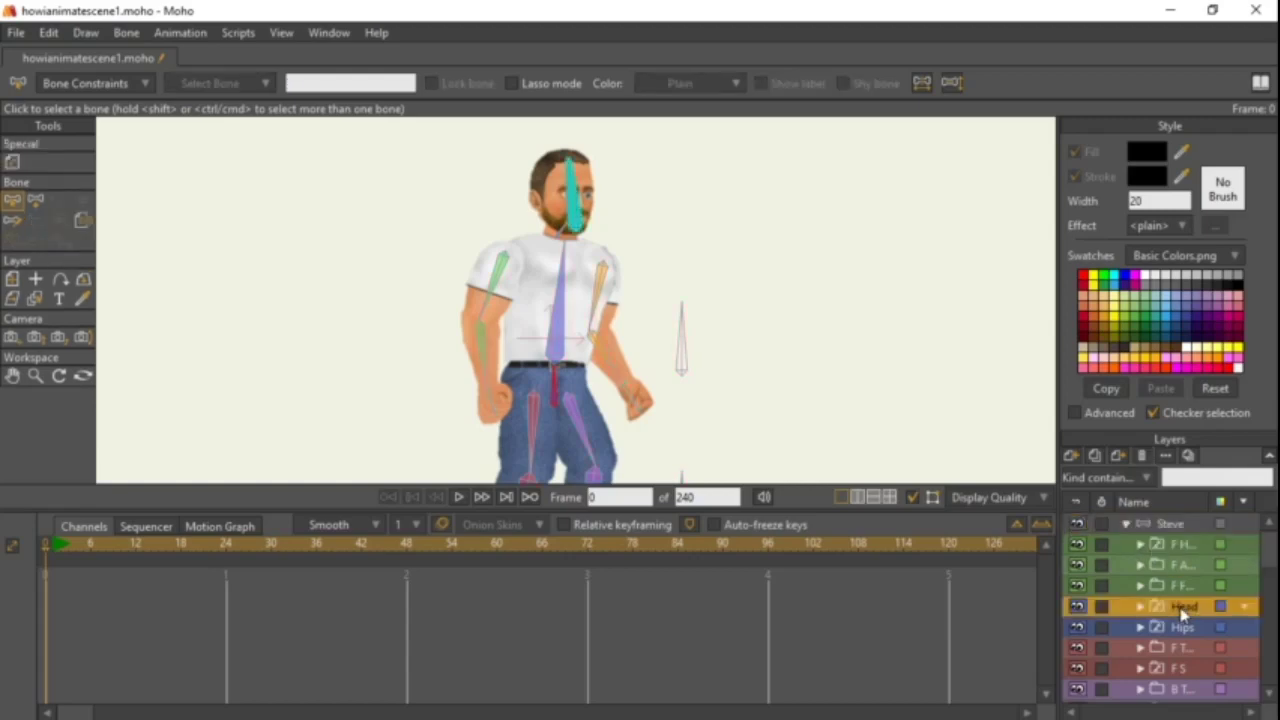
pyautogui.click(1141, 607)
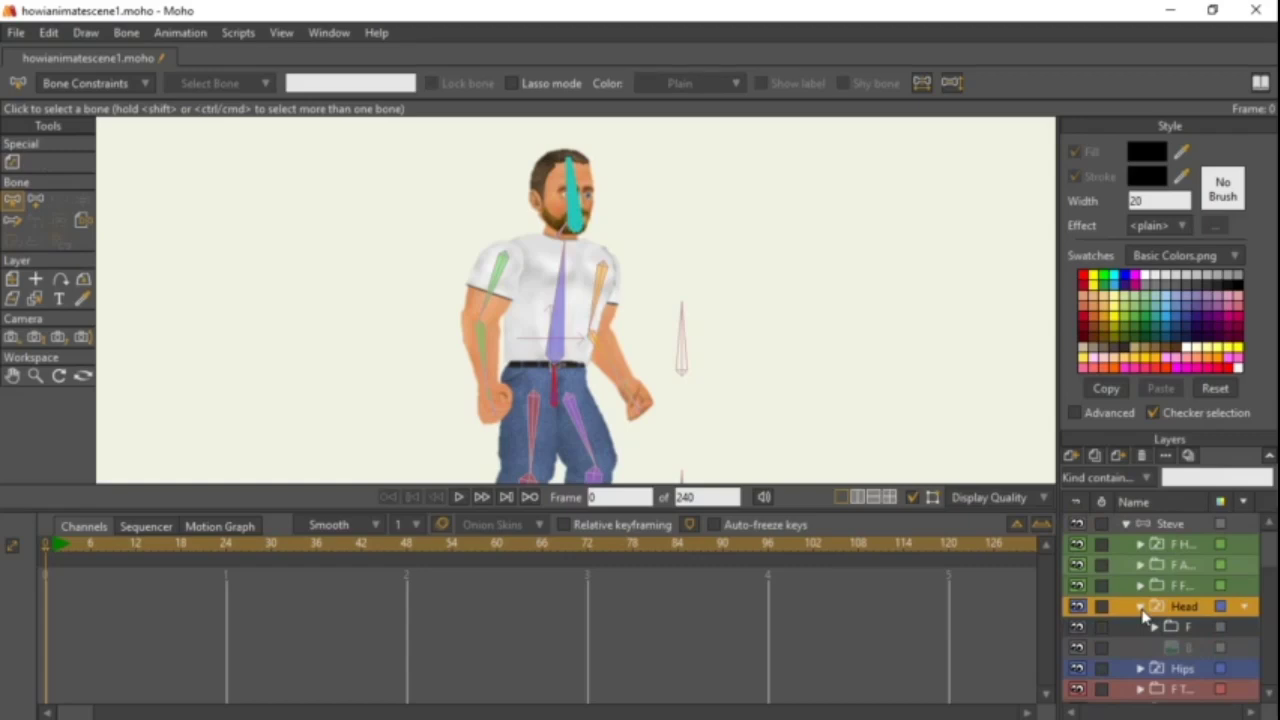
pyautogui.scroll(1, 811, 334)
pyautogui.moveTo(811, 334); pyautogui.dragTo(758, 360)
pyautogui.moveTo(610, 199); pyautogui.dragTo(649, 297)
pyautogui.scroll(3, 649, 297)
pyautogui.scroll(-2, 649, 297)
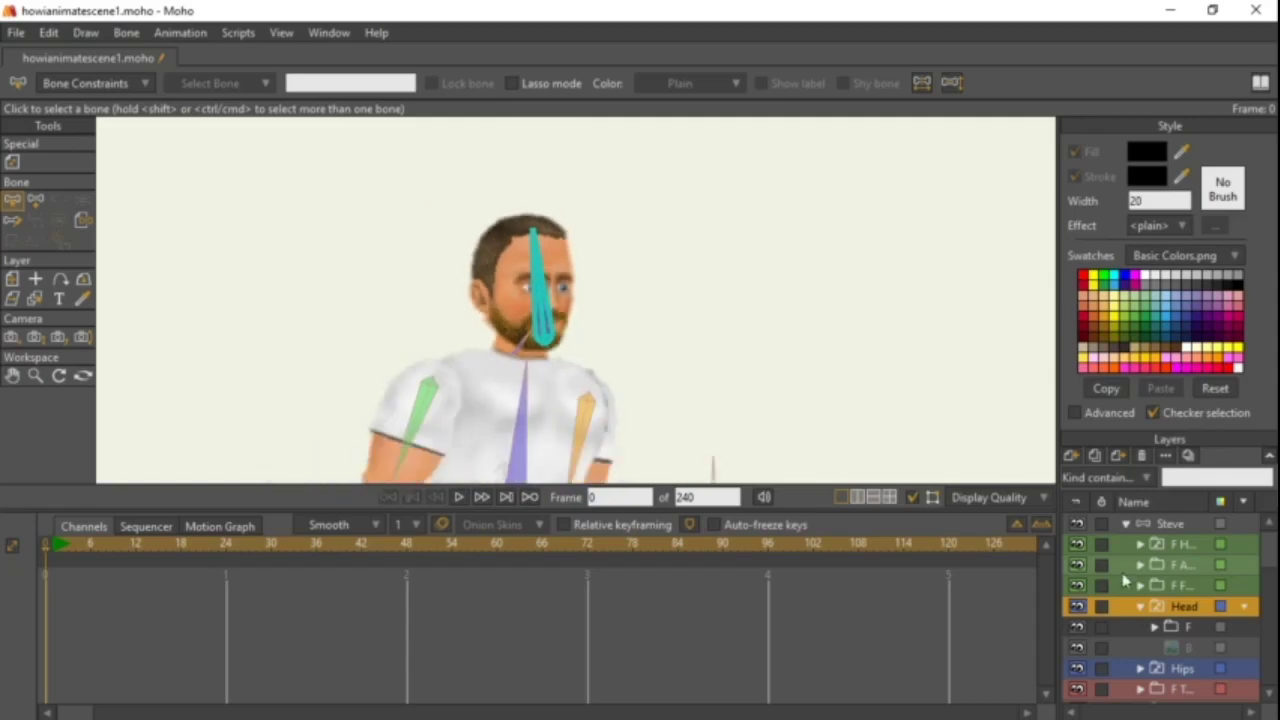
pyautogui.click(1190, 626)
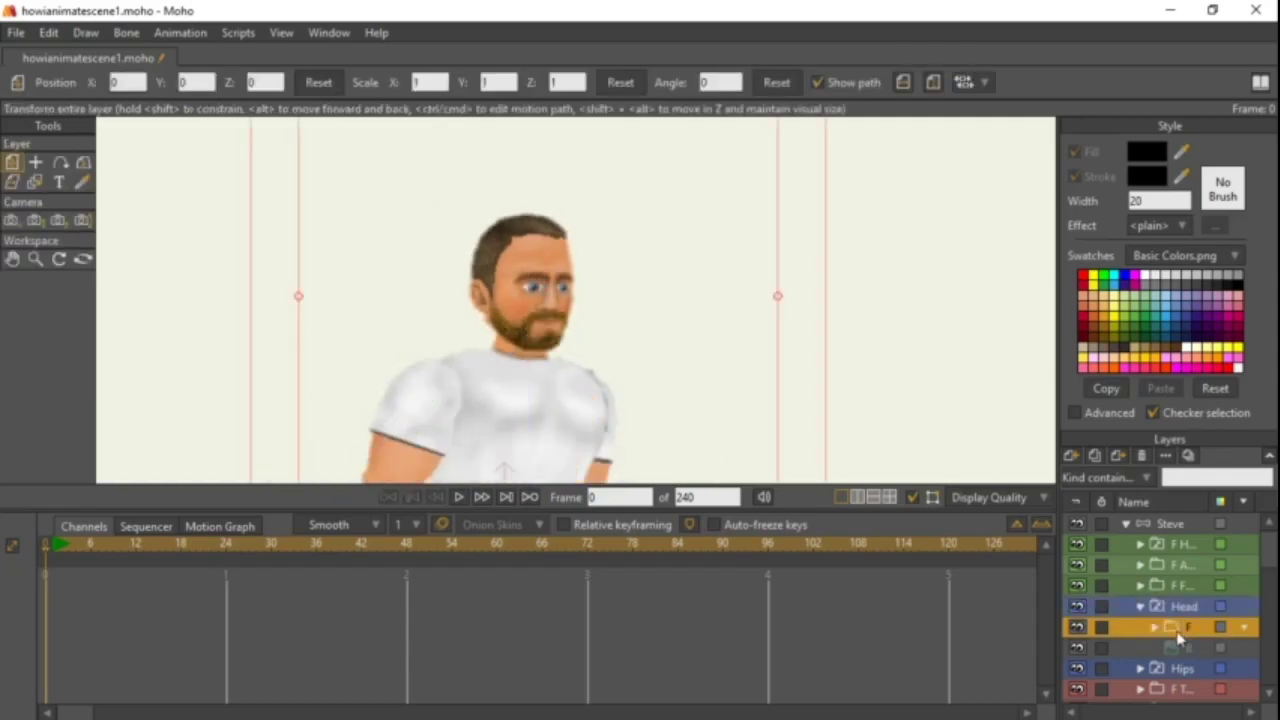
pyautogui.click(1190, 649)
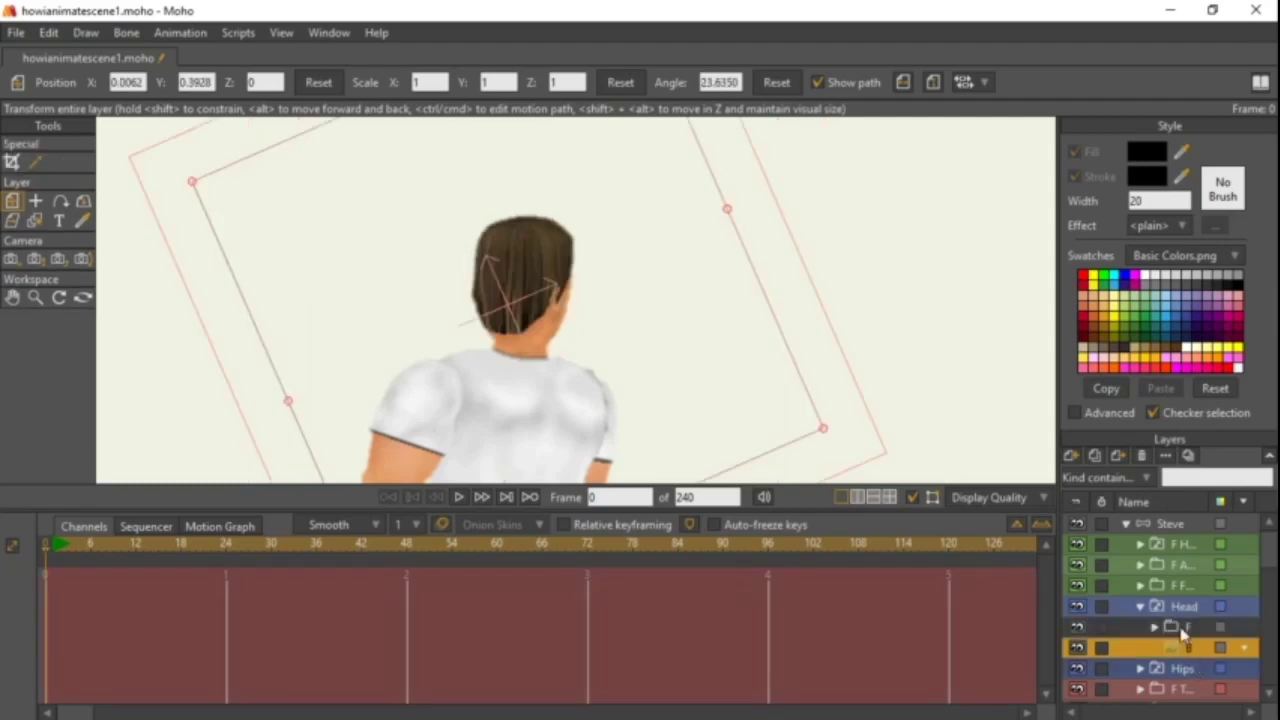
# Rename the front-facing head group inside the Head switch layer as Front.
pyautogui.click(1190, 627)
pyautogui.doubleClick(1192, 628)
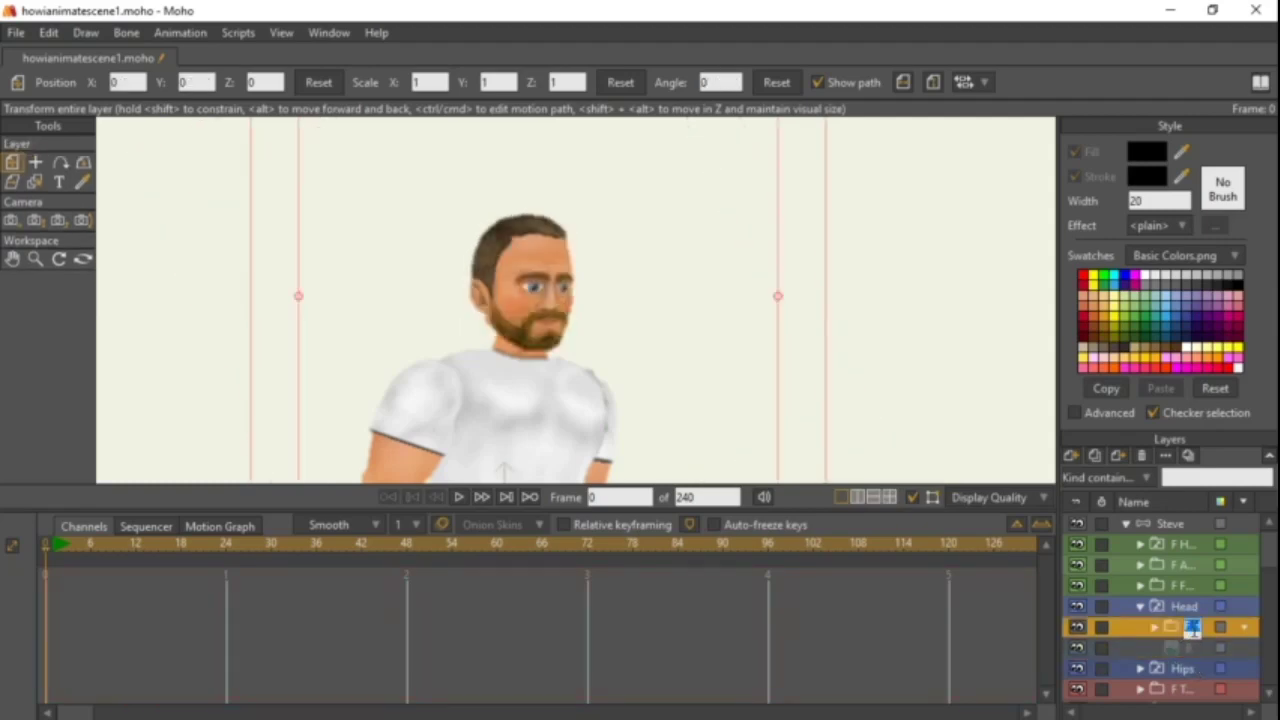
pyautogui.write('F')
pyautogui.press('Return')
# Wrap the back-of-head image in a new group named Back inside the Head layer and collapse that group.
pyautogui.click(1190, 648)
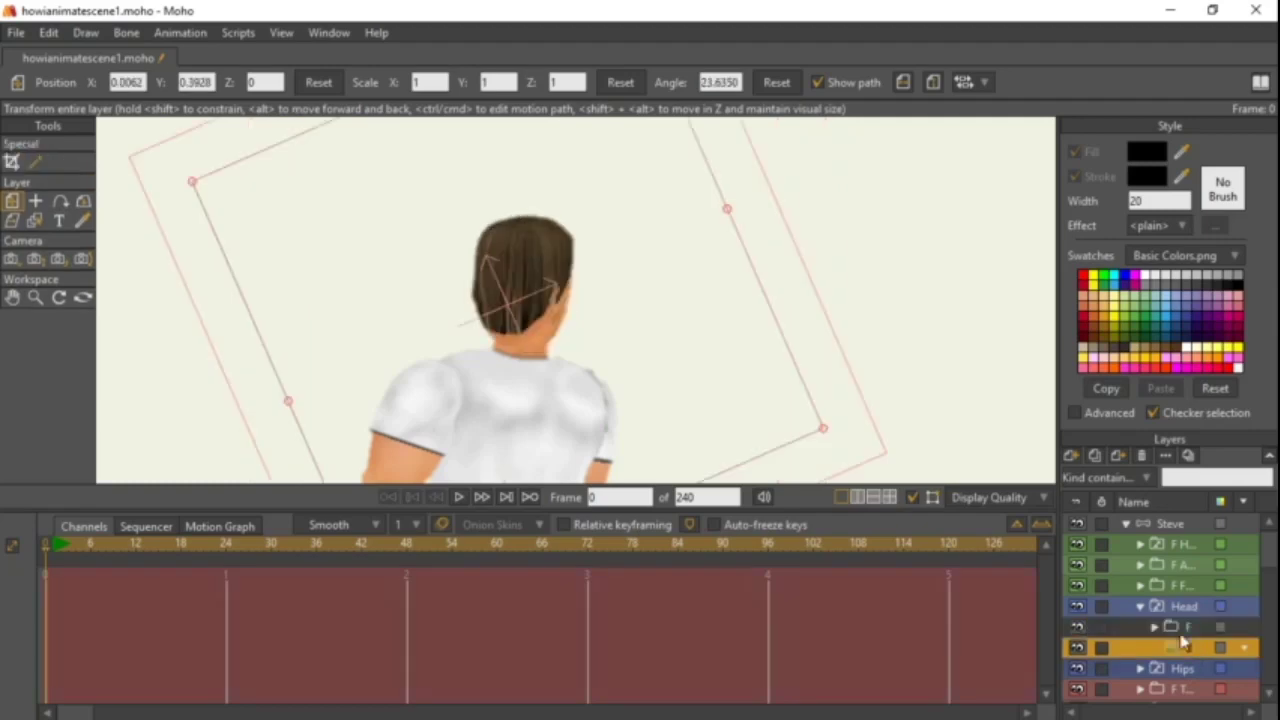
pyautogui.click(1072, 457)
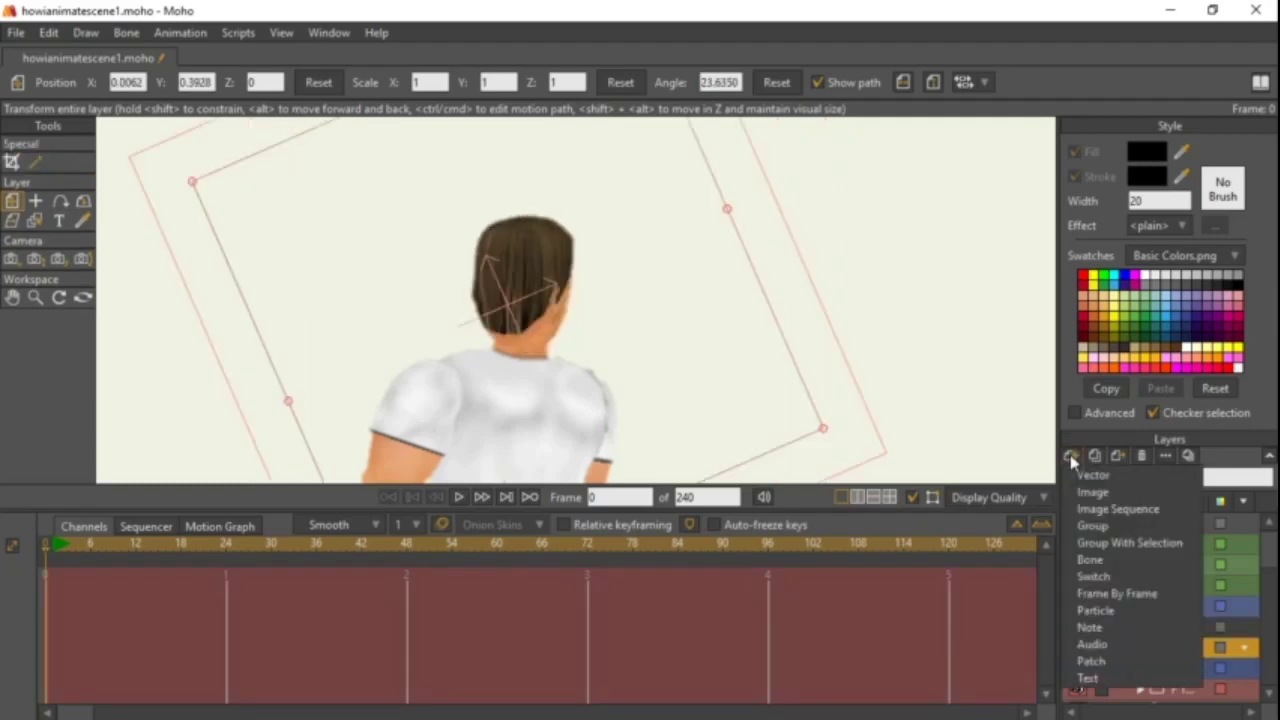
pyautogui.click(1117, 551)
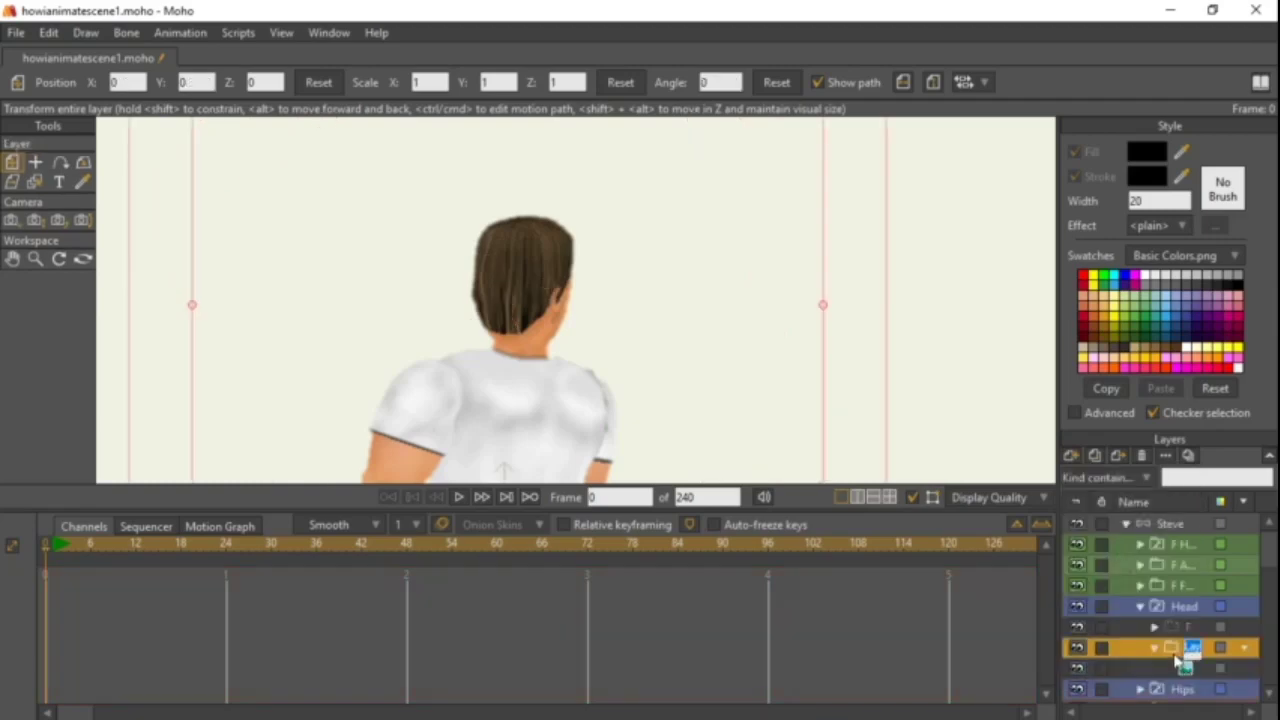
pyautogui.click(1175, 651)
pyautogui.doubleClick(1192, 648)
pyautogui.write('E')
pyautogui.press('Return')
pyautogui.click(1156, 650)
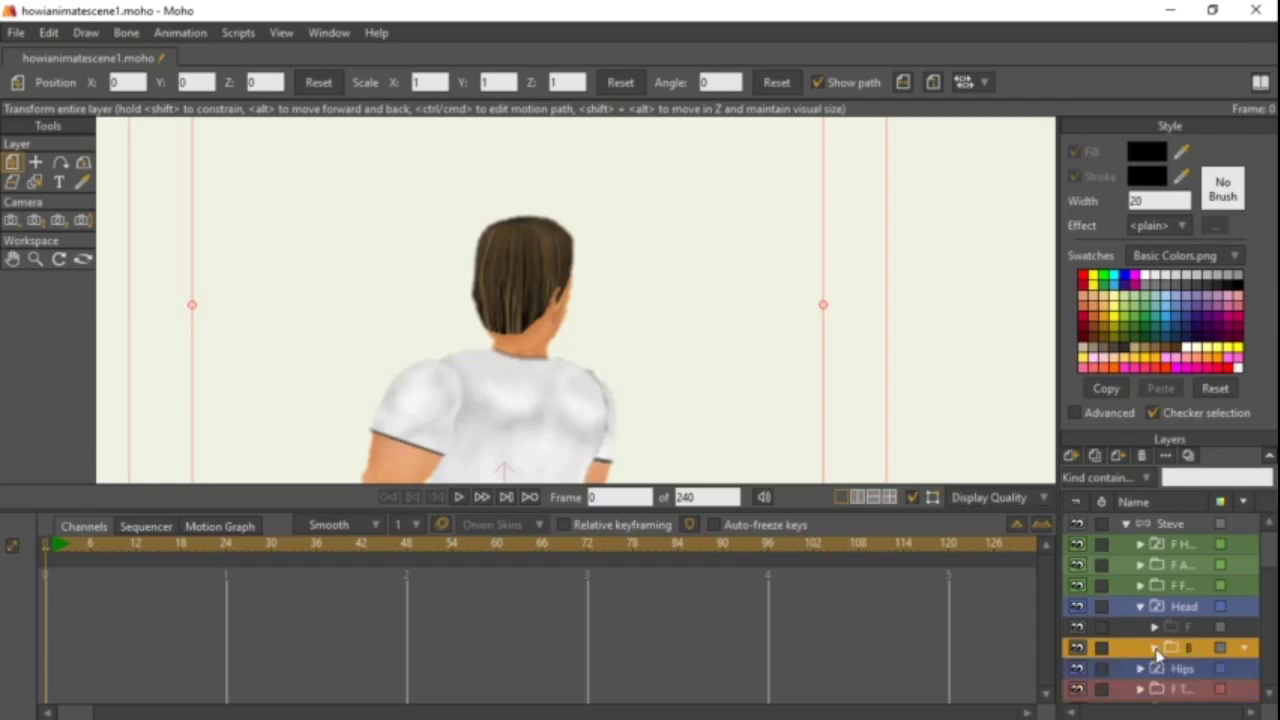
# Switch the Head layer's active sub-layer to Front and collapse the Head layer.
pyautogui.click(1172, 630)
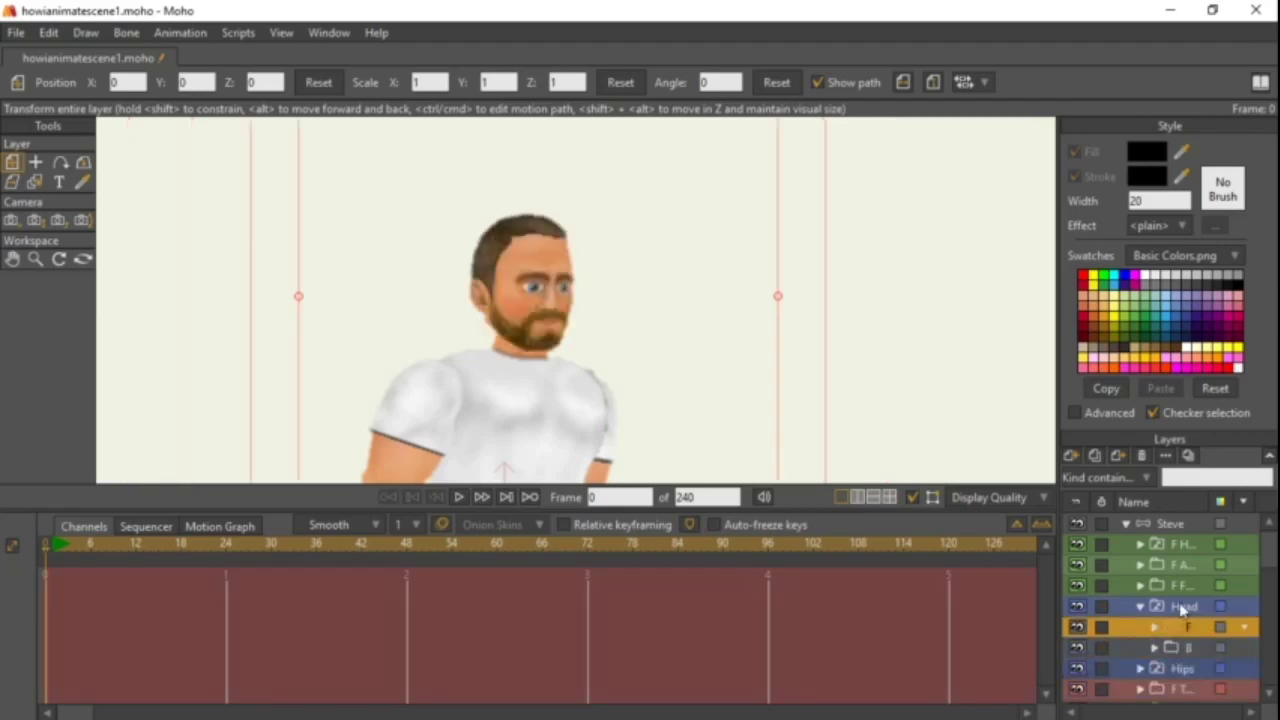
pyautogui.click(1183, 608)
pyautogui.rightClick(1183, 608)
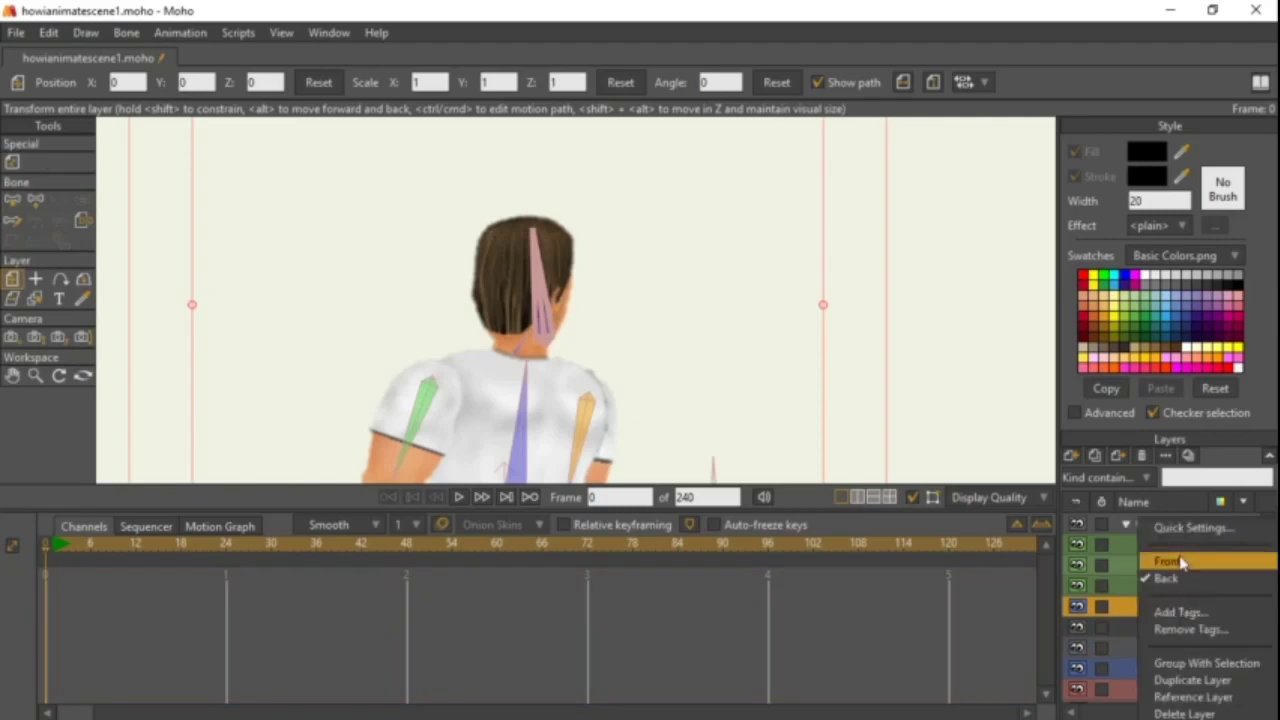
pyautogui.click(1180, 562)
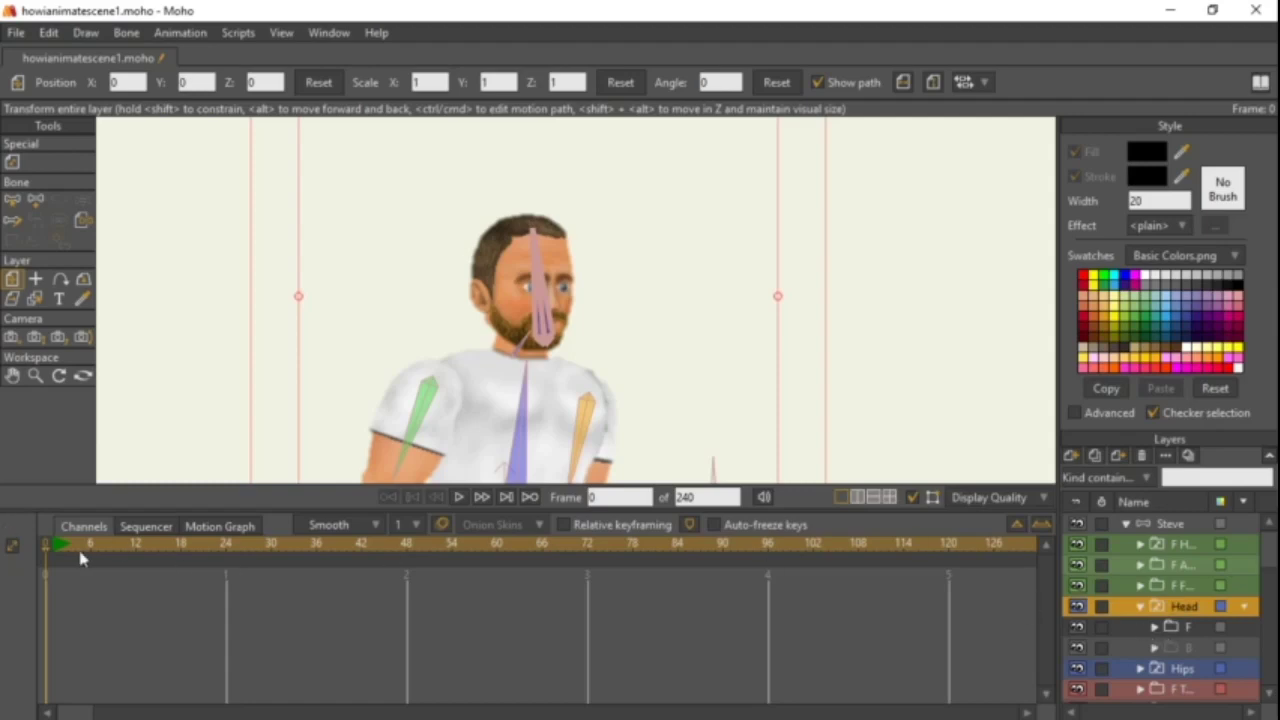
pyautogui.click(1141, 606)
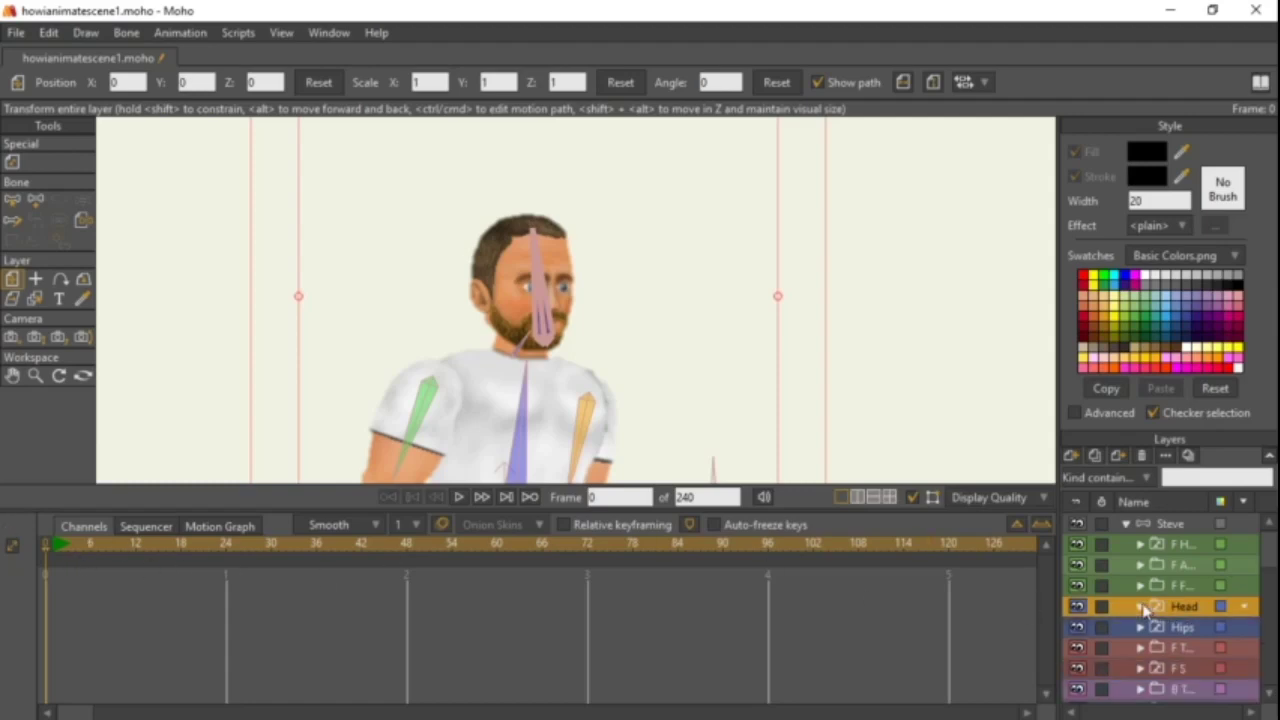
# Expand the Hips switch layer and add a new group named Front above its hip images.
pyautogui.click(1175, 627)
pyautogui.moveTo(624, 416); pyautogui.dragTo(676, 118)
pyautogui.click(1141, 627)
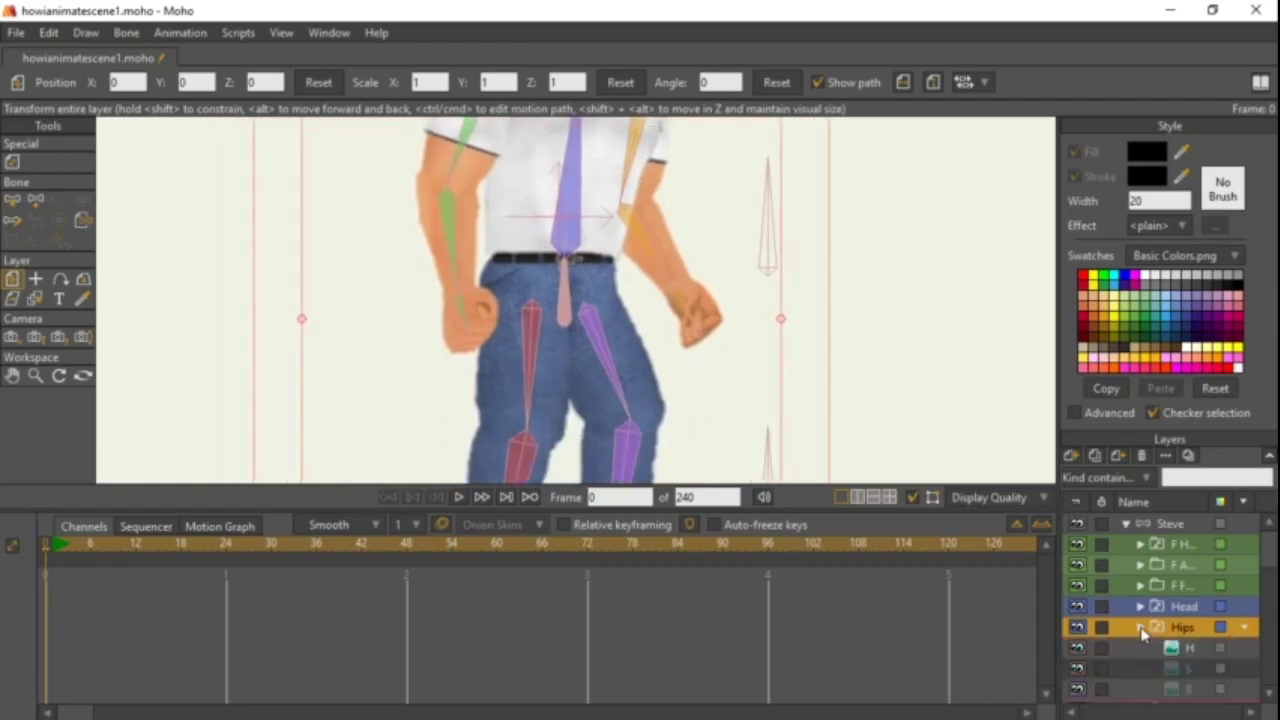
pyautogui.scroll(-1, 1150, 625)
pyautogui.click(1176, 590)
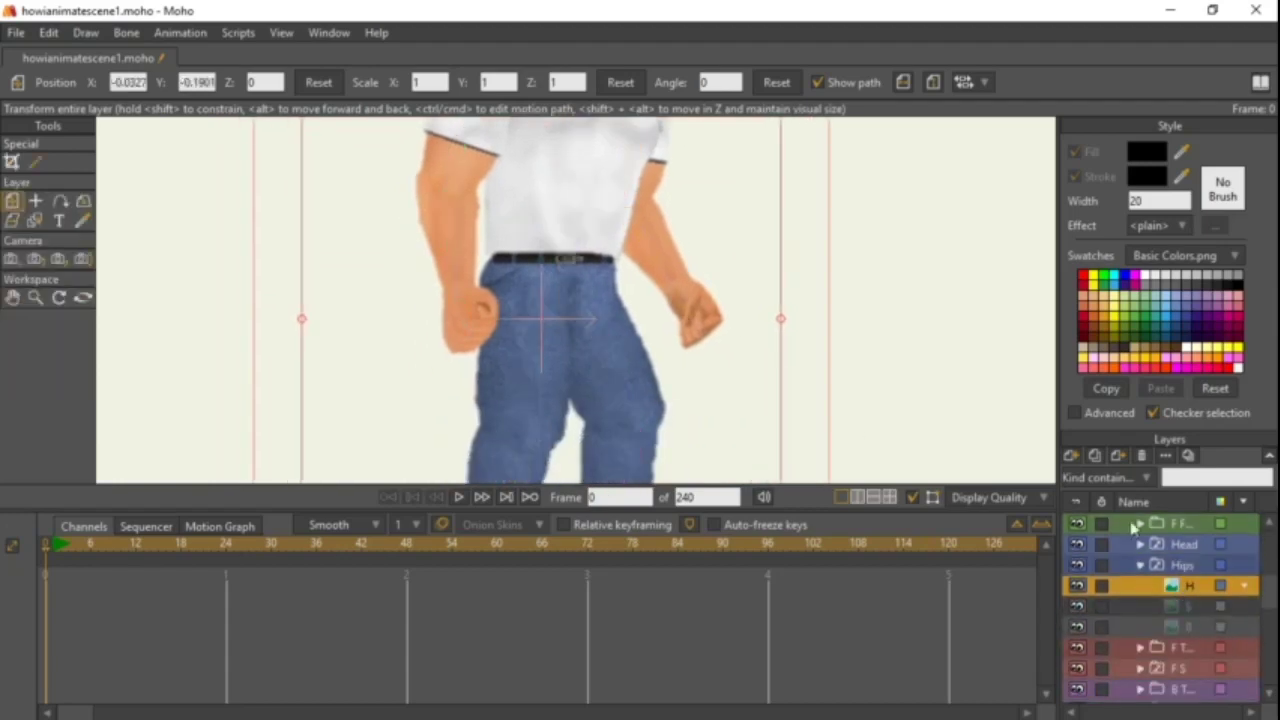
pyautogui.click(1071, 456)
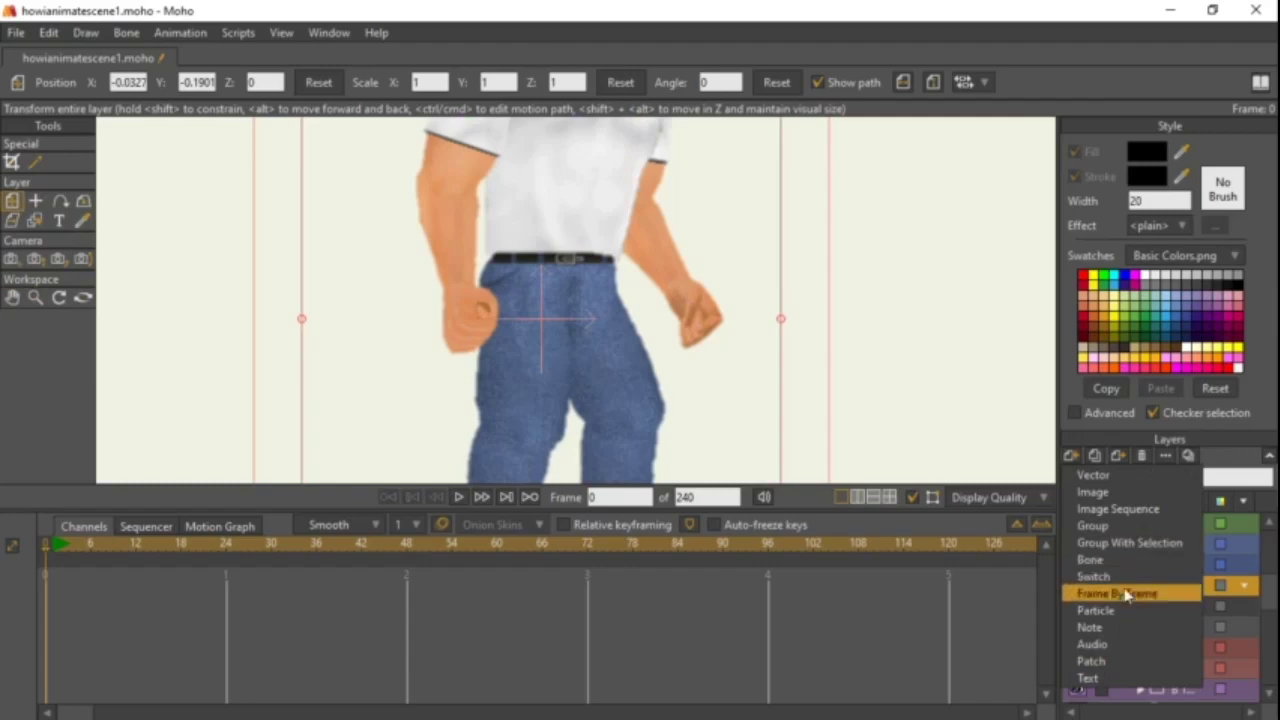
pyautogui.click(1130, 535)
pyautogui.write('Front')
pyautogui.press('Return')
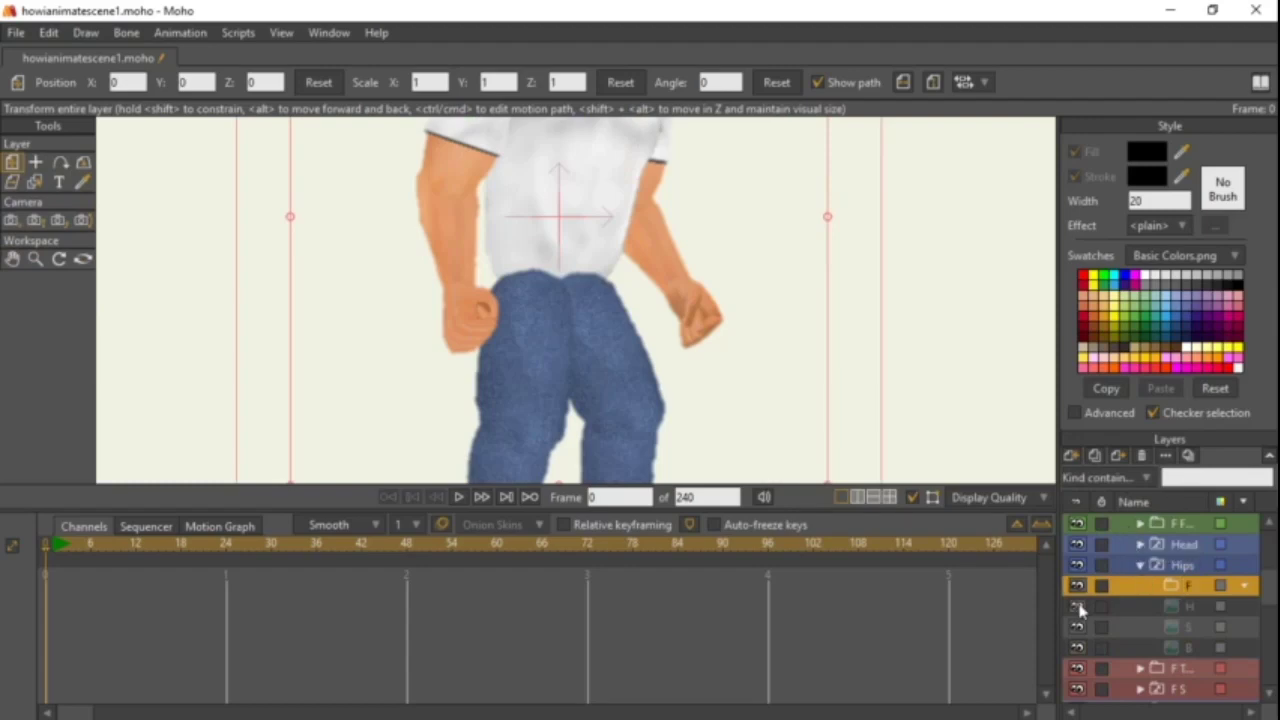
# Set the Hips switch layer's active sub-layer to the Hips image.
pyautogui.click(1165, 607)
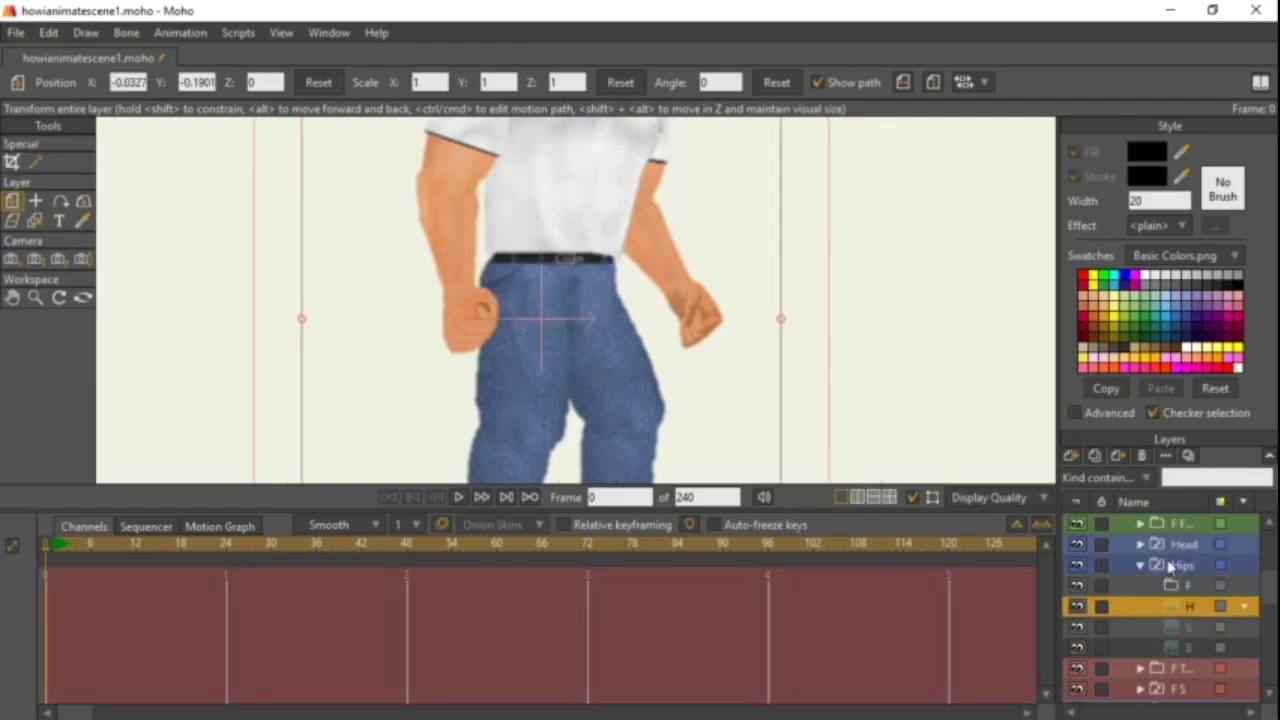
pyautogui.rightClick(1183, 566)
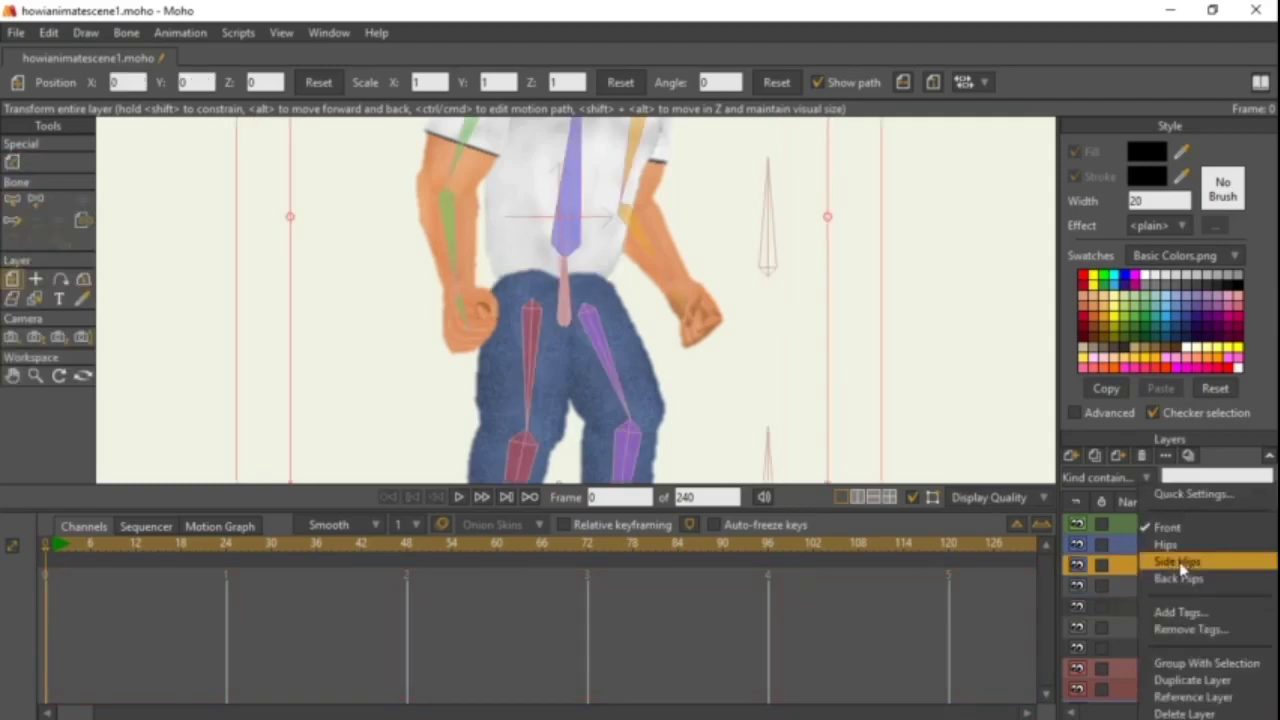
pyautogui.click(1128, 568)
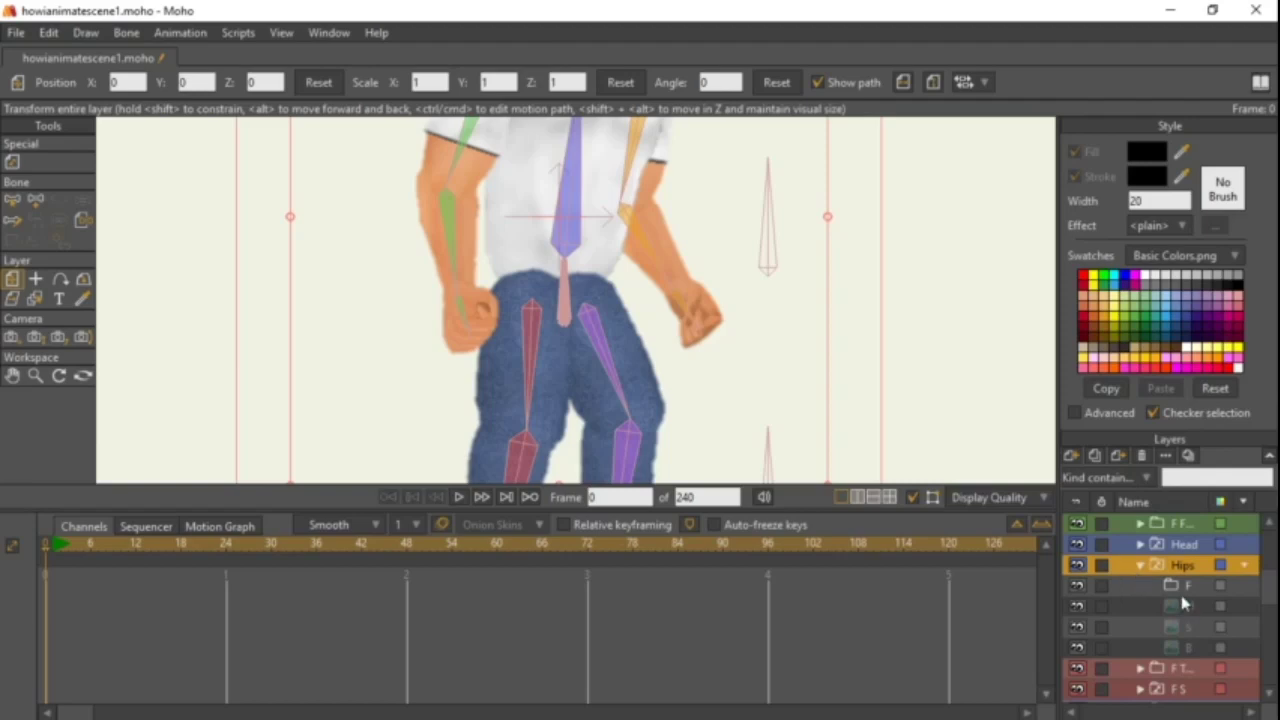
pyautogui.rightClick(1181, 552)
pyautogui.click(1120, 566)
pyautogui.rightClick(1140, 566)
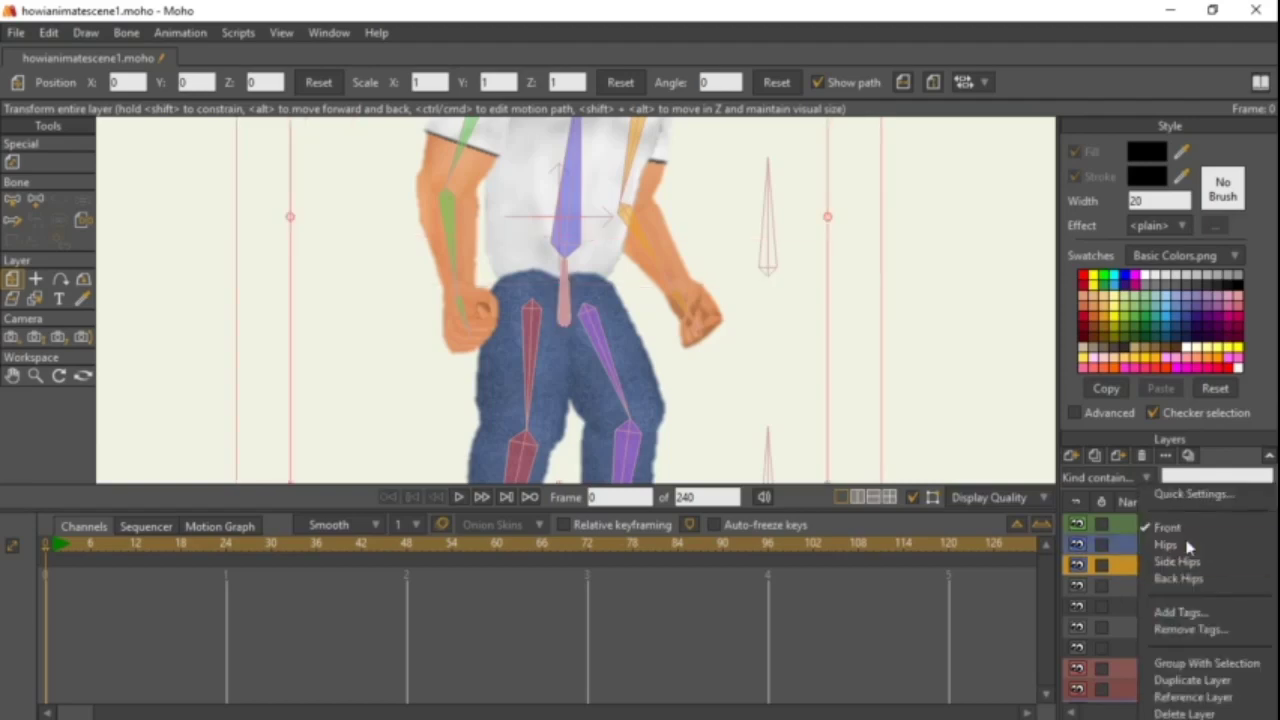
pyautogui.click(1166, 544)
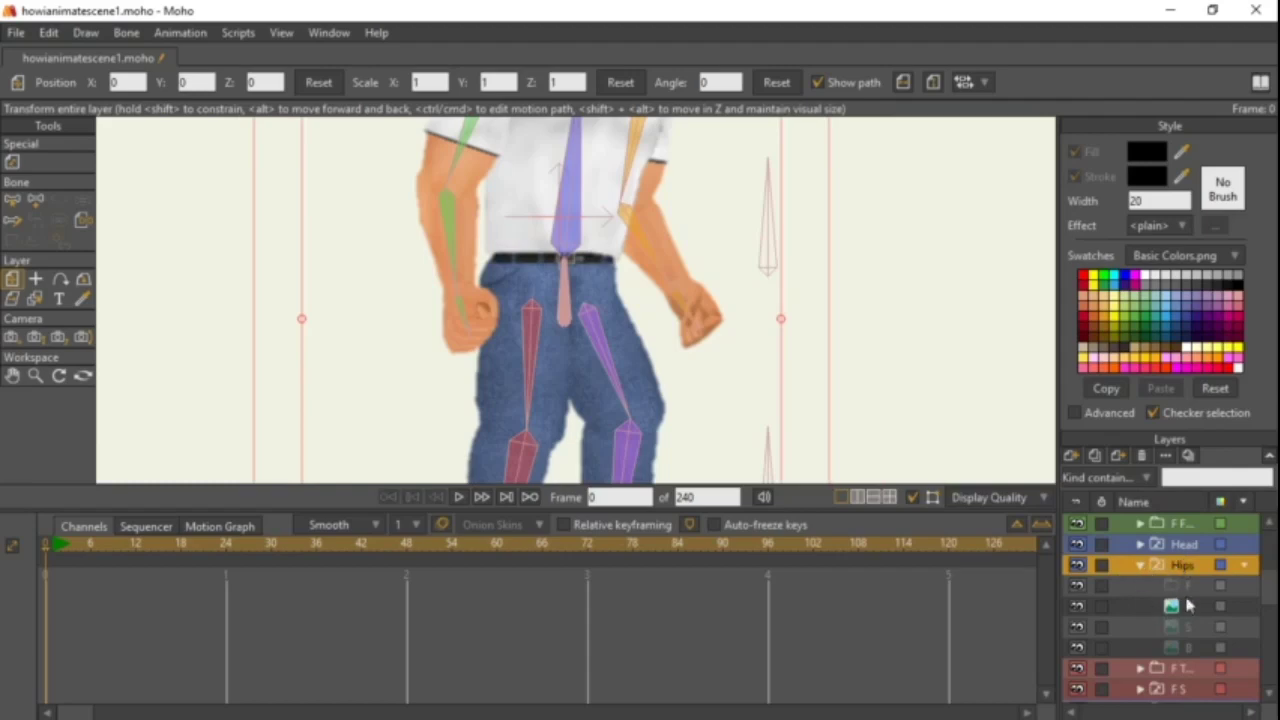
# Move the front Hips image into the Front group of the Hips layer and collapse that group.
pyautogui.click(1185, 603)
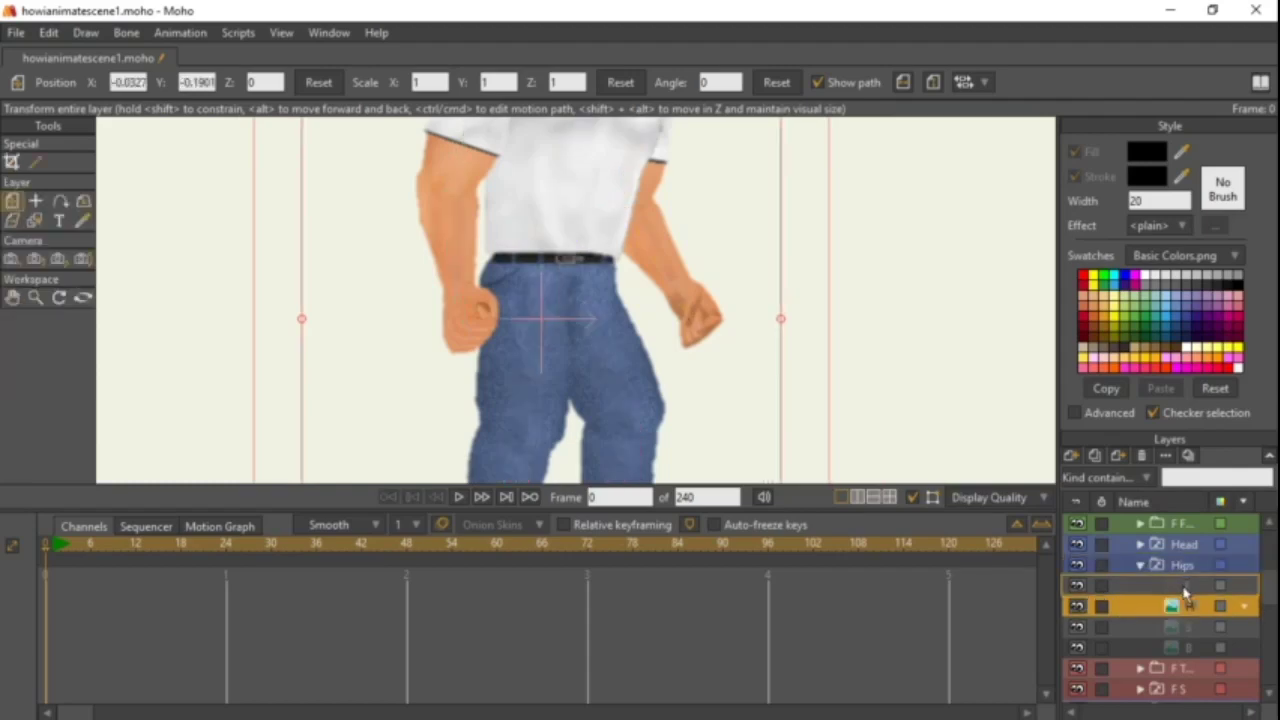
pyautogui.moveTo(1185, 592); pyautogui.dragTo(1186, 594)
pyautogui.click(1186, 594)
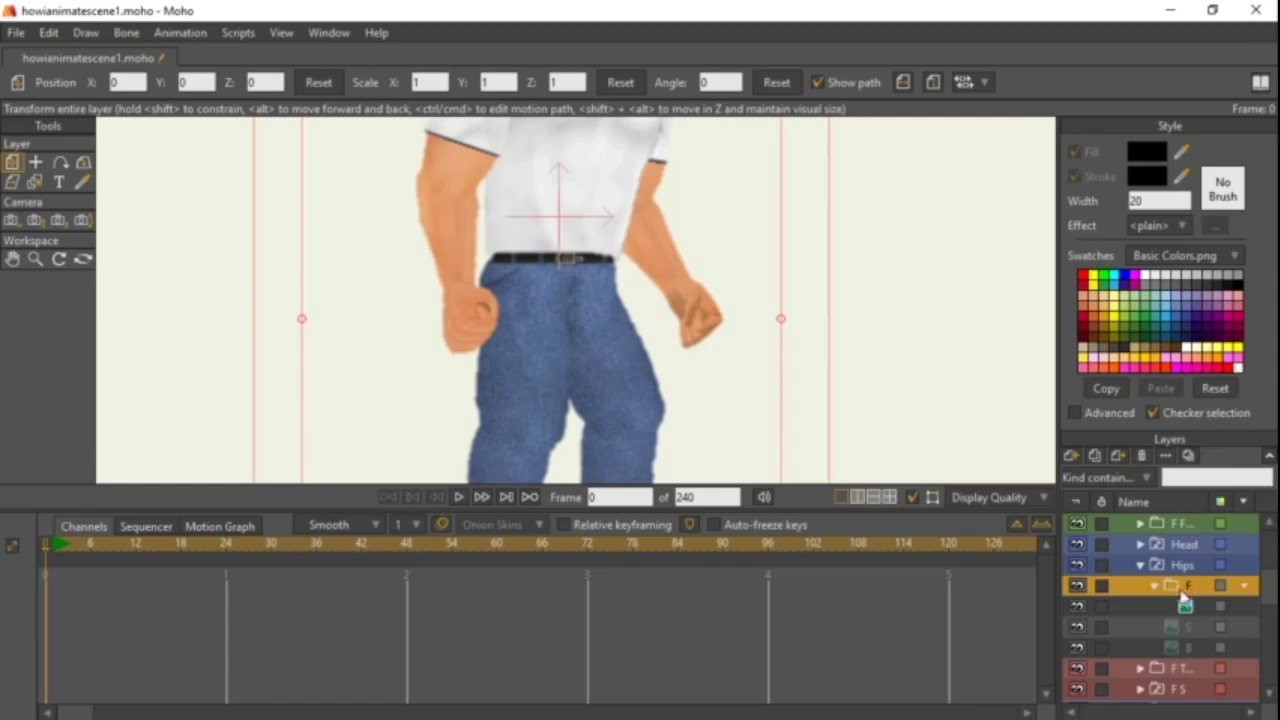
pyautogui.click(1157, 588)
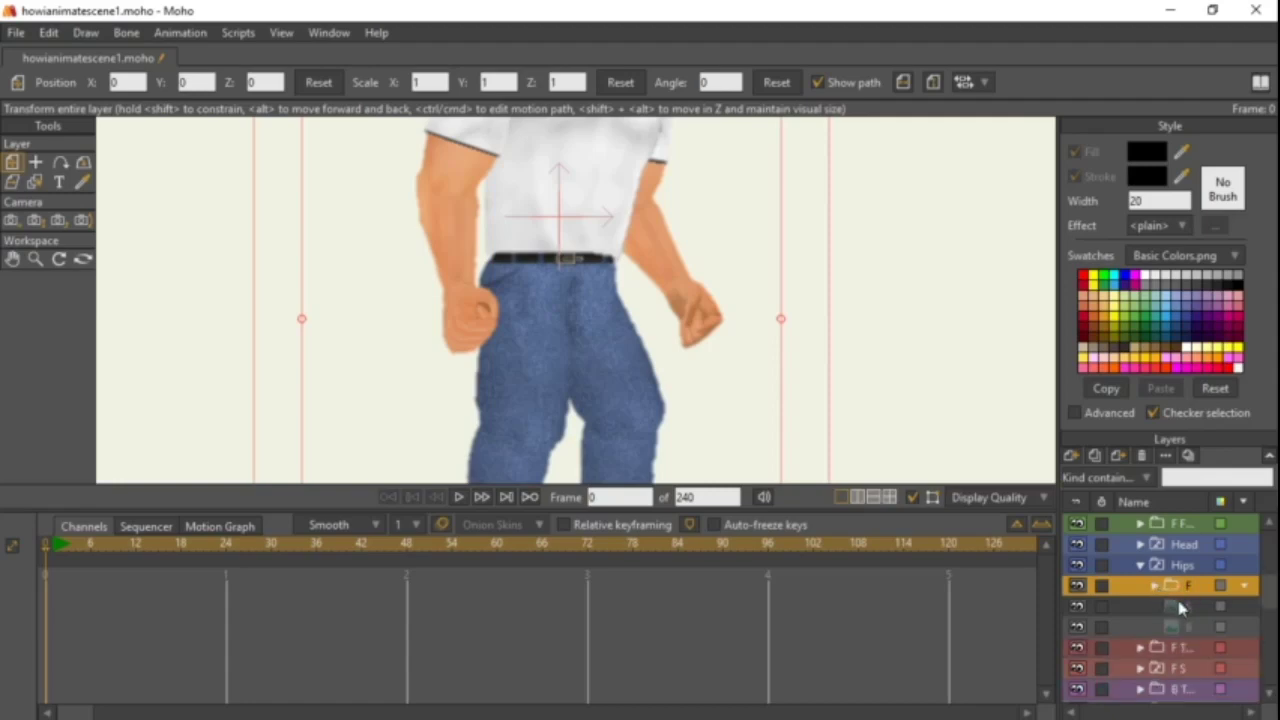
# Wrap the Side Hips image in a new group named S inside the Hips layer.
pyautogui.click(1162, 610)
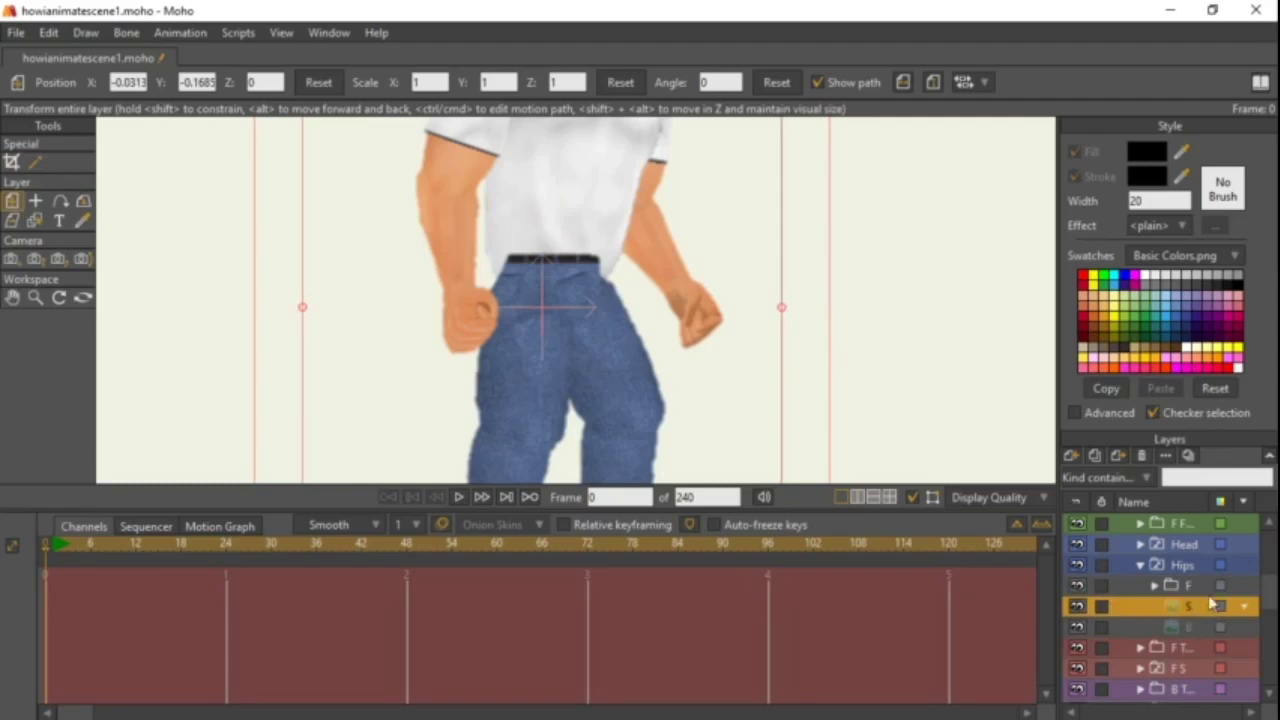
pyautogui.click(1071, 455)
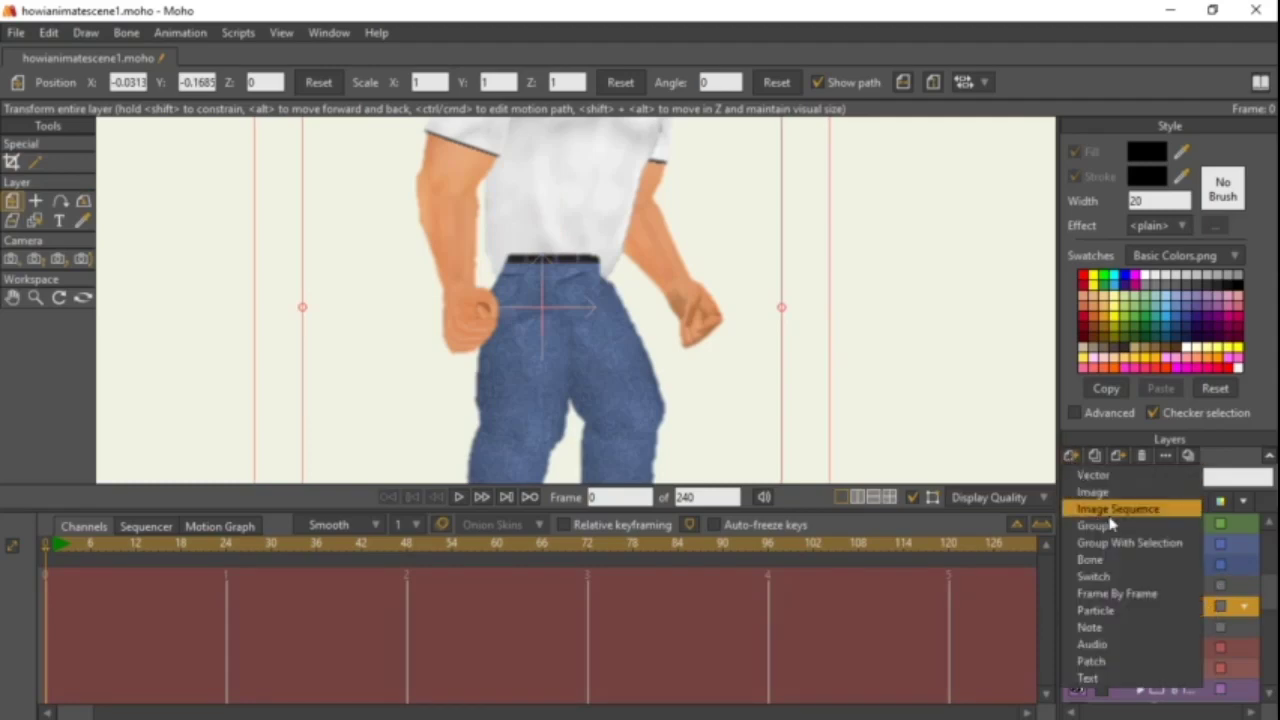
pyautogui.click(1110, 543)
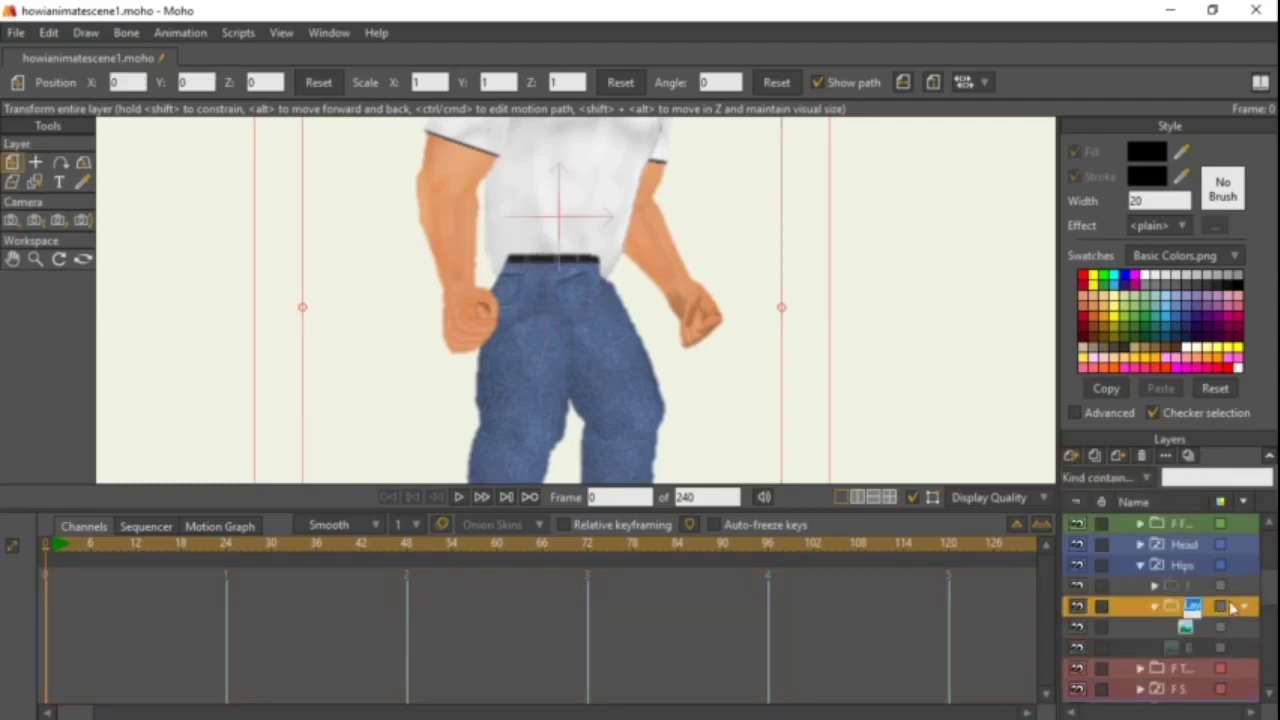
pyautogui.write('S')
pyautogui.press('Return')
# Wrap the Back Hips image in a new group named B inside the Hips layer.
pyautogui.click(1160, 627)
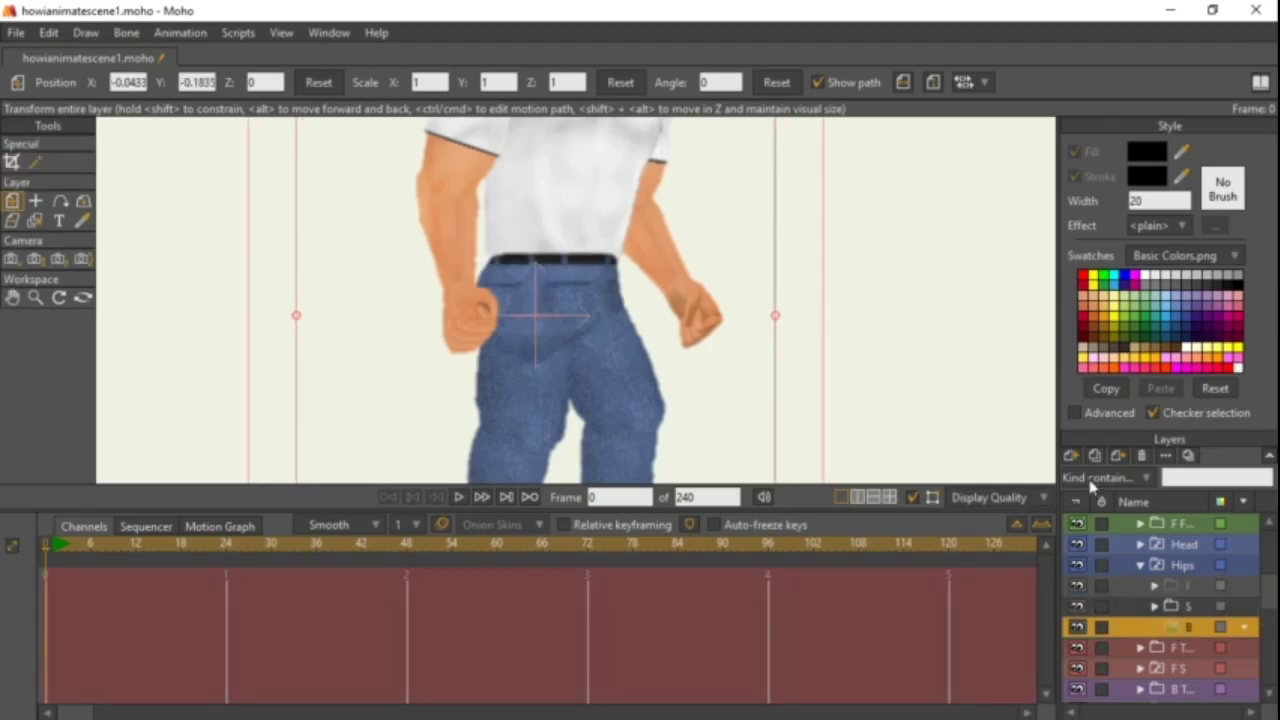
pyautogui.click(1072, 456)
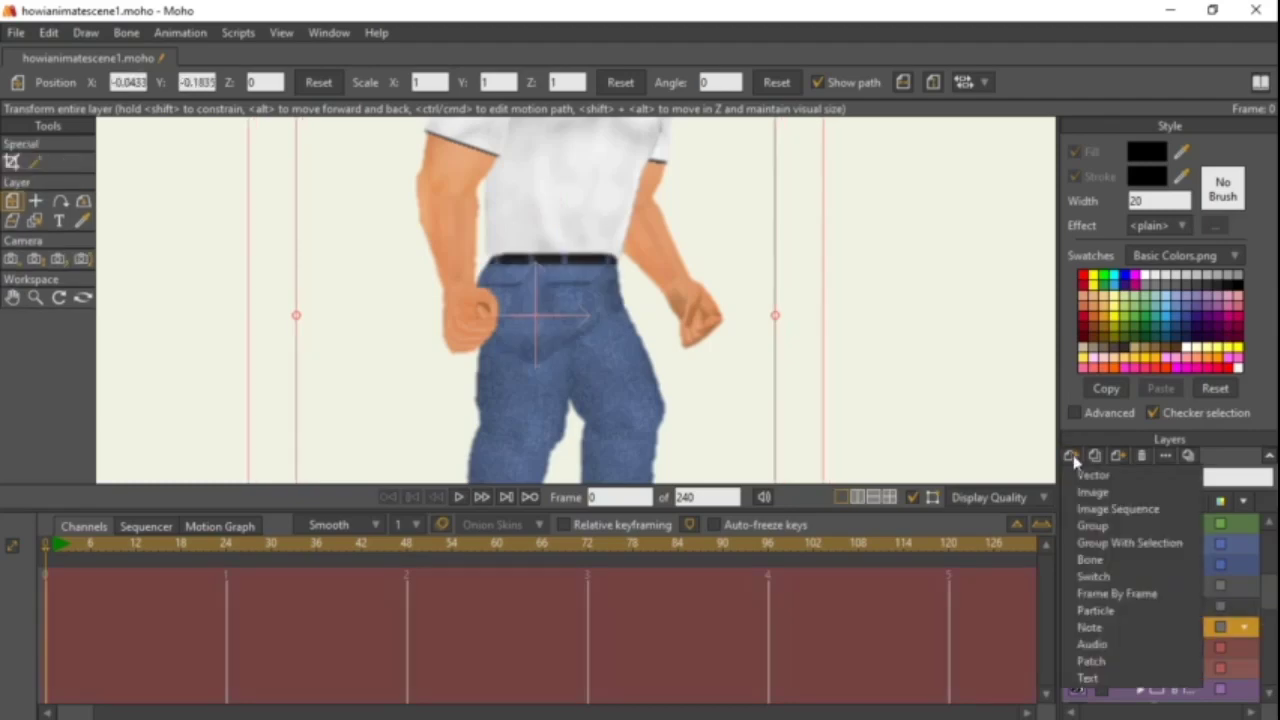
pyautogui.click(1129, 542)
pyautogui.write('B')
pyautogui.press('Return')
pyautogui.scroll(1, 1125, 550)
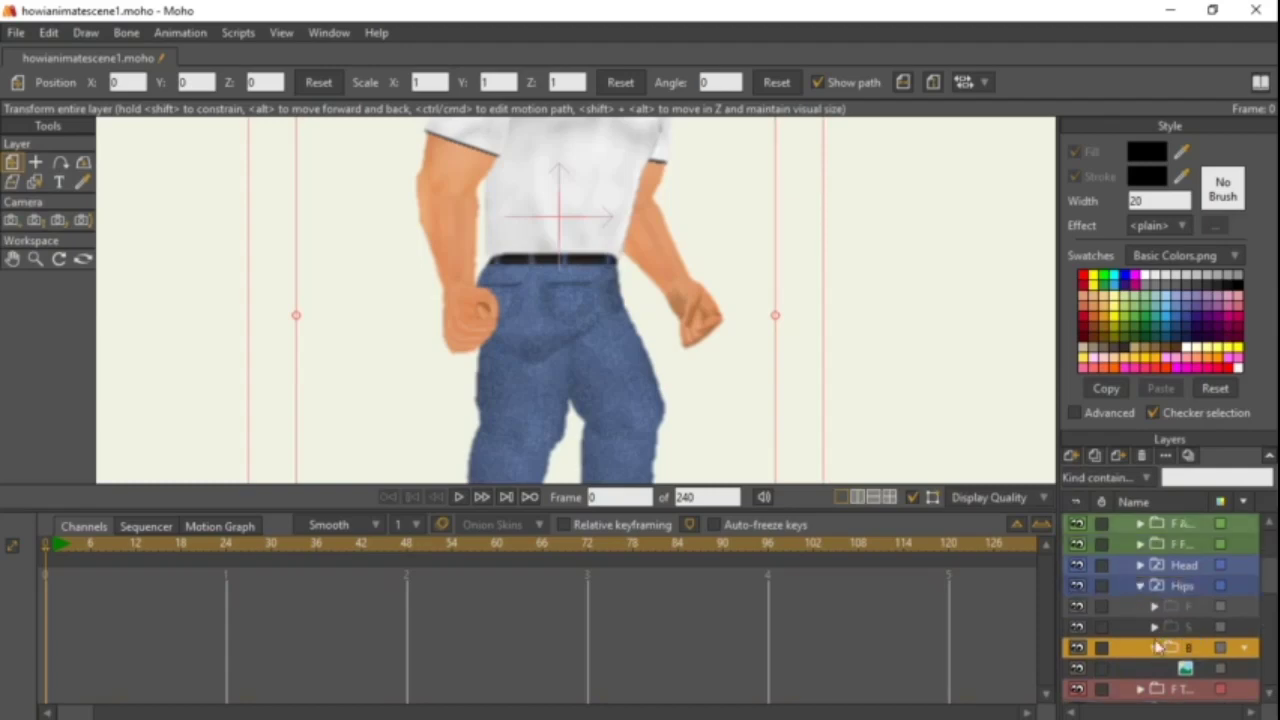
# Switch the Hips layer to its Front sub-layer and collapse the Hips layer.
pyautogui.click(1155, 652)
pyautogui.click(1188, 590)
pyautogui.rightClick(1180, 596)
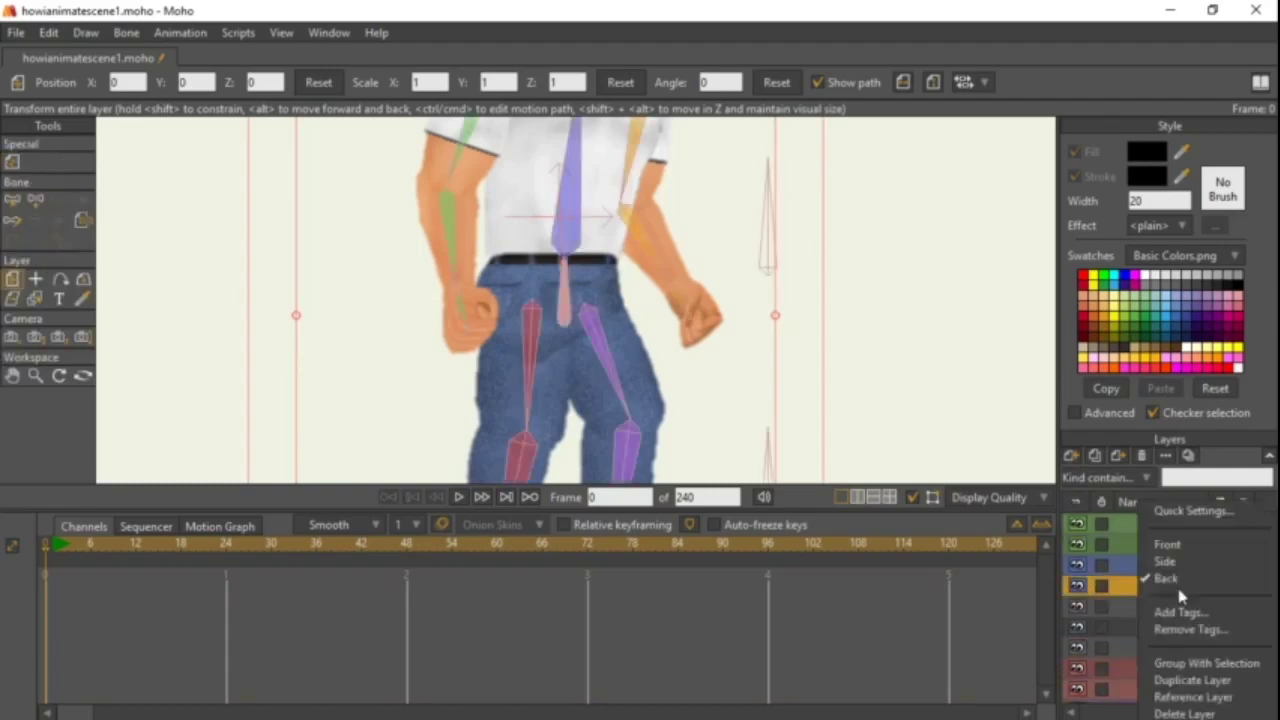
pyautogui.click(1167, 544)
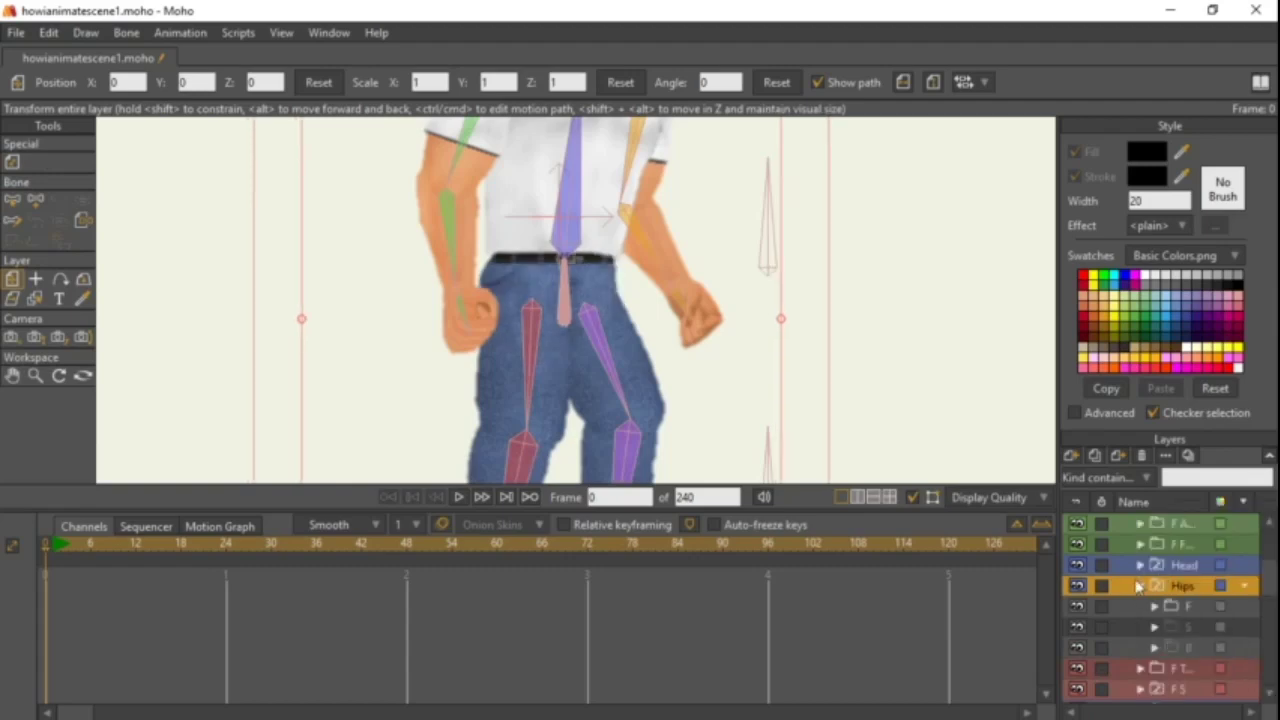
pyautogui.click(1138, 588)
# Toggle the visibility of the F T and F S leg layers to check which body parts they hold.
pyautogui.click(1176, 610)
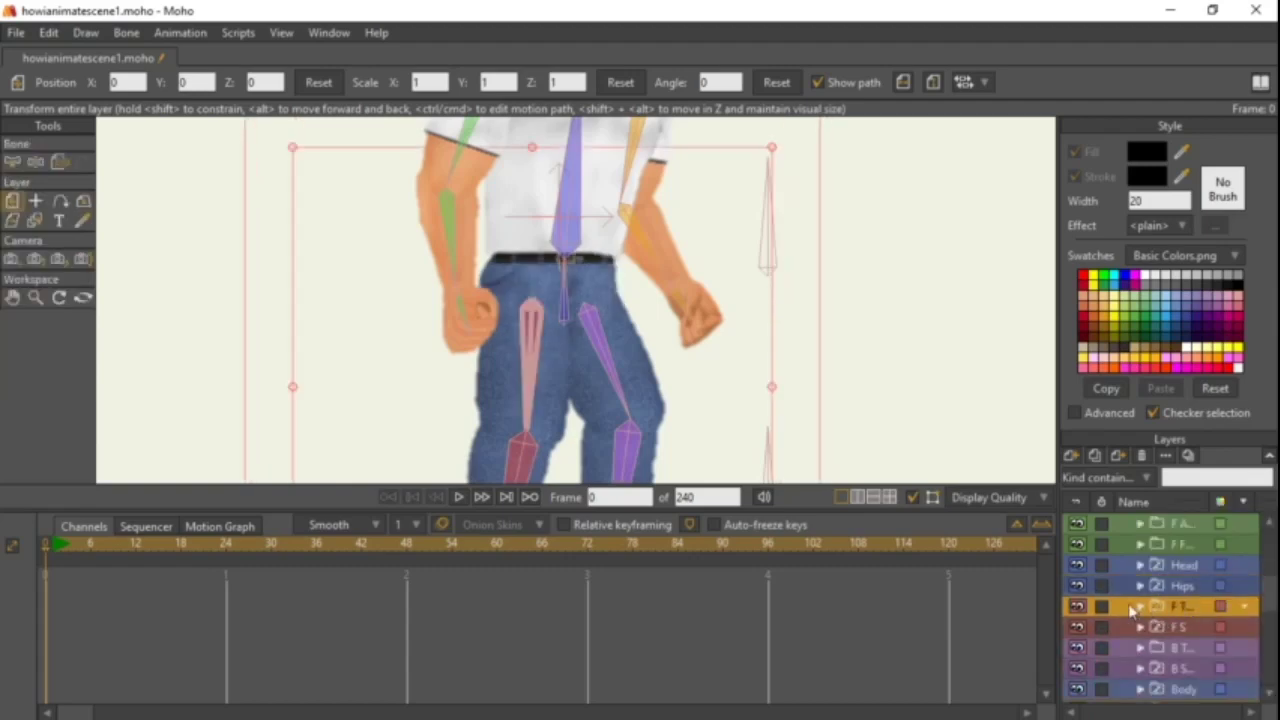
pyautogui.click(1079, 606)
pyautogui.click(1079, 606)
pyautogui.click(1146, 607)
pyautogui.click(1146, 607)
pyautogui.click(1178, 628)
pyautogui.click(1078, 626)
pyautogui.click(1078, 626)
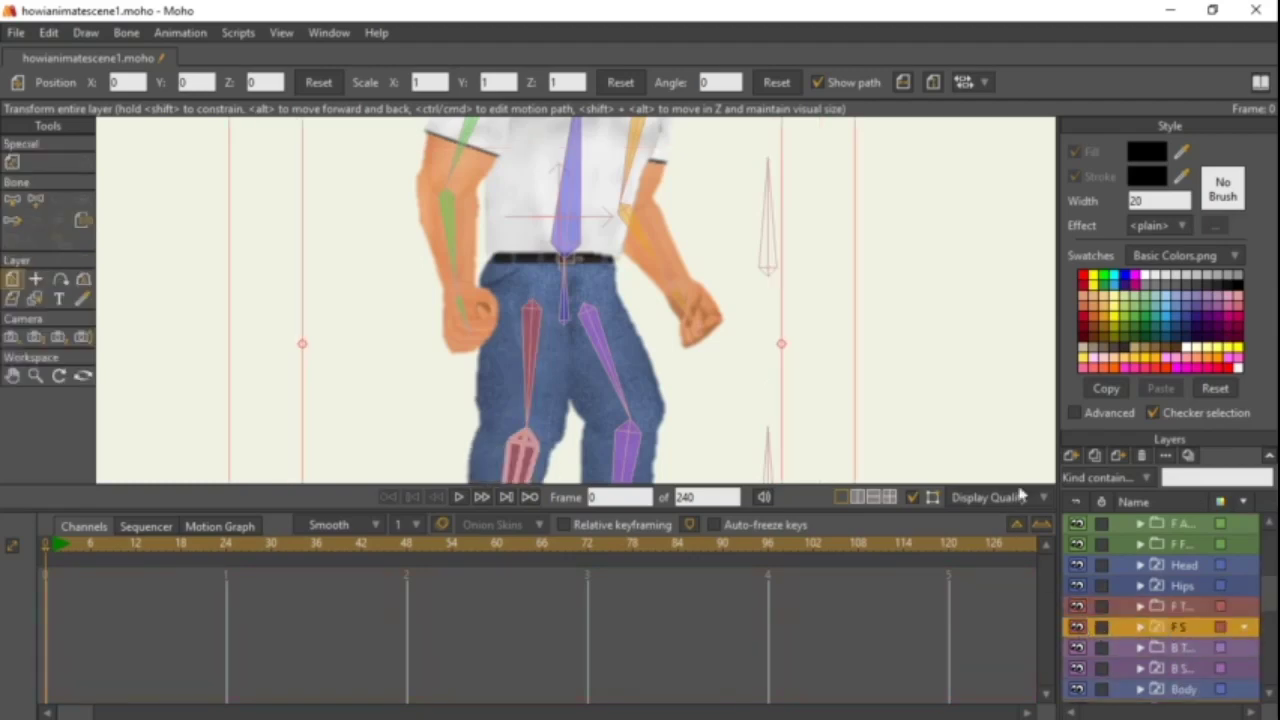
# Wrap the front image inside the F S layer in a new group named Front and collapse that group.
pyautogui.scroll(-1, 1022, 460)
pyautogui.moveTo(945, 384); pyautogui.dragTo(944, 300)
pyautogui.click(1140, 627)
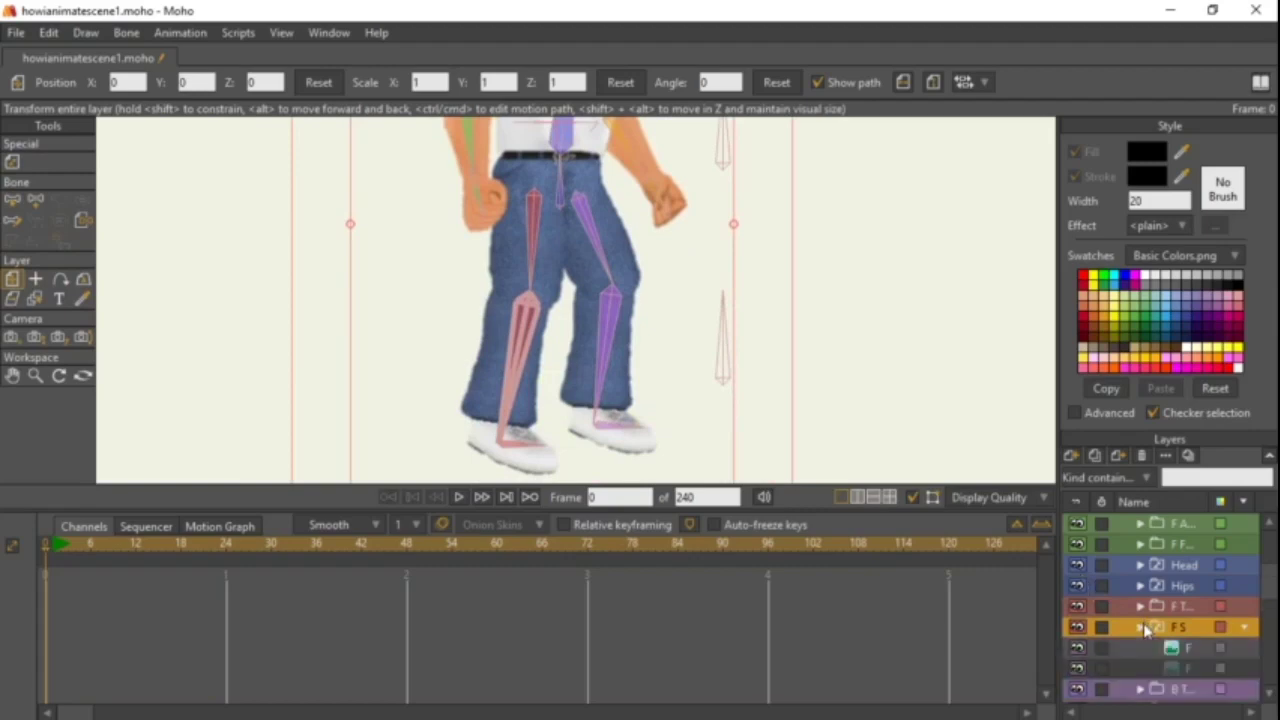
pyautogui.click(1189, 650)
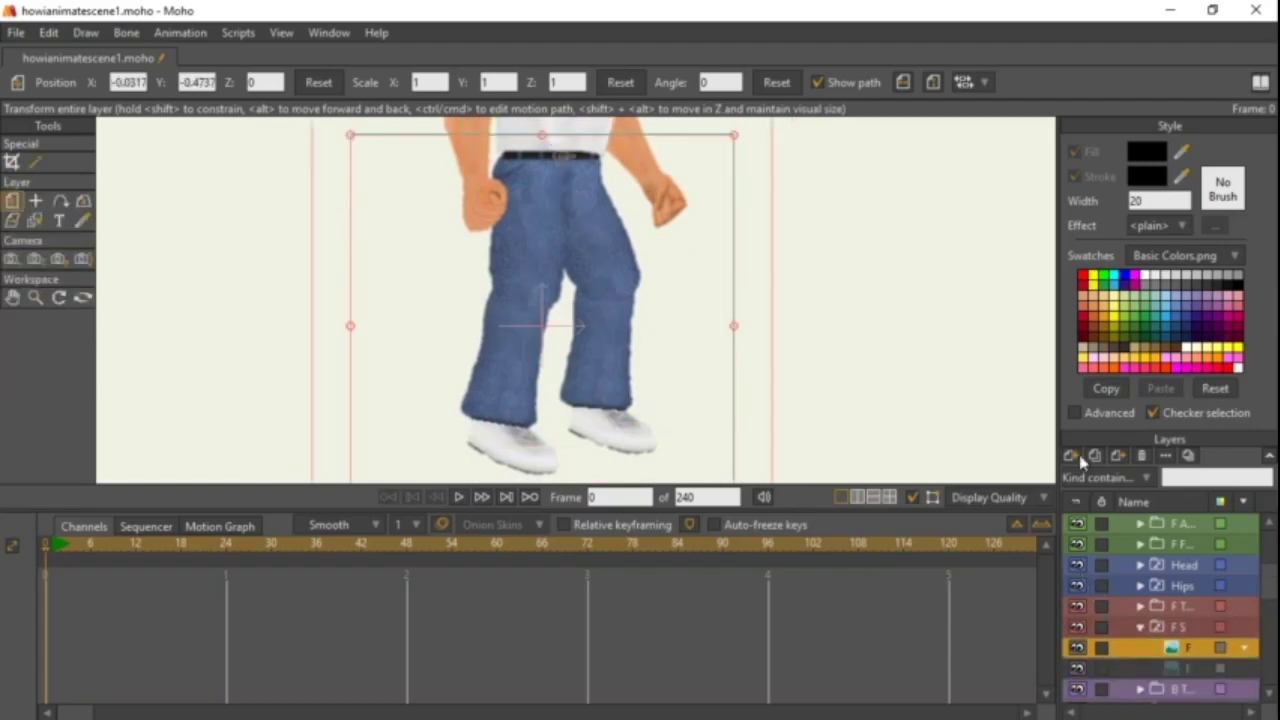
pyautogui.click(1072, 462)
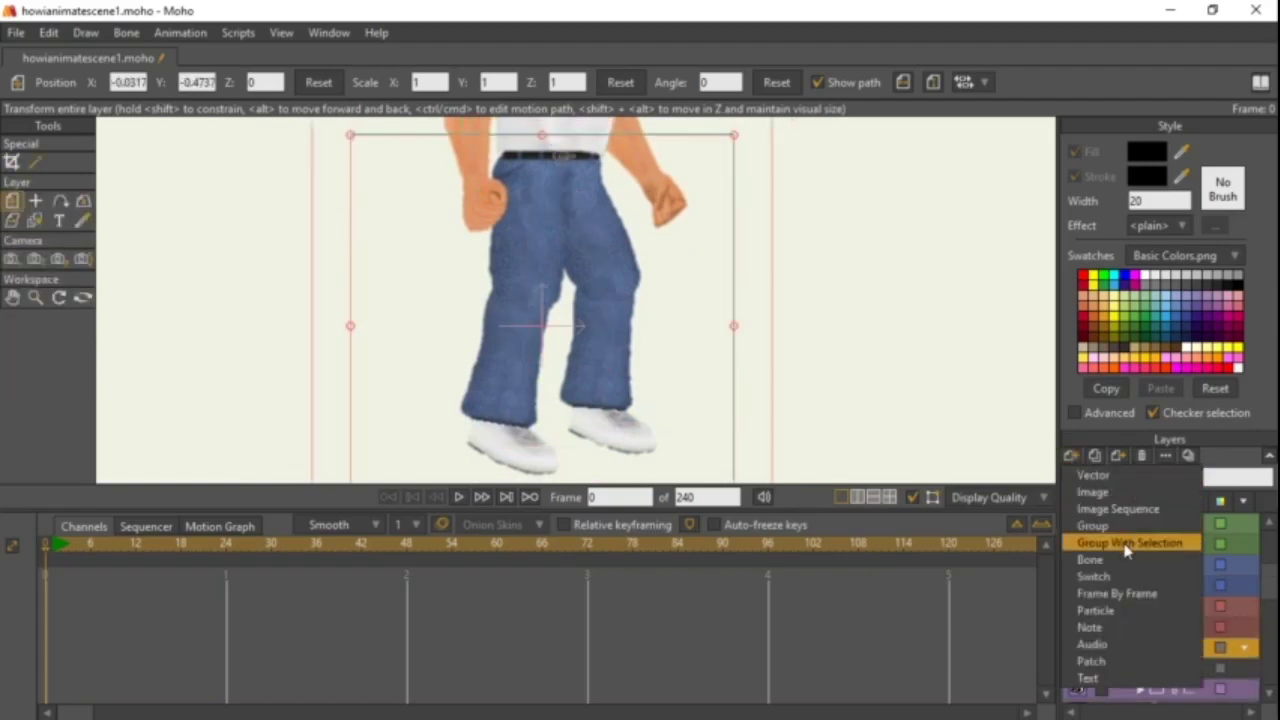
pyautogui.click(1127, 549)
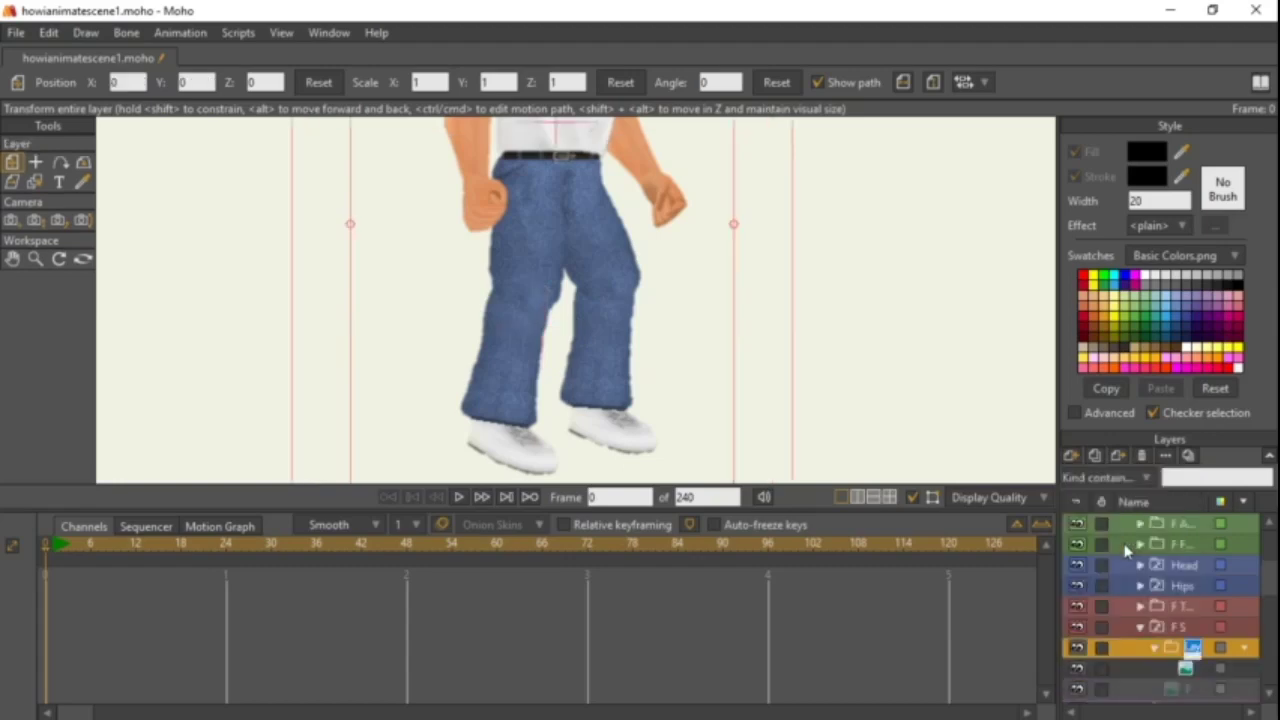
pyautogui.write('F')
pyautogui.press('Return')
pyautogui.click(1155, 649)
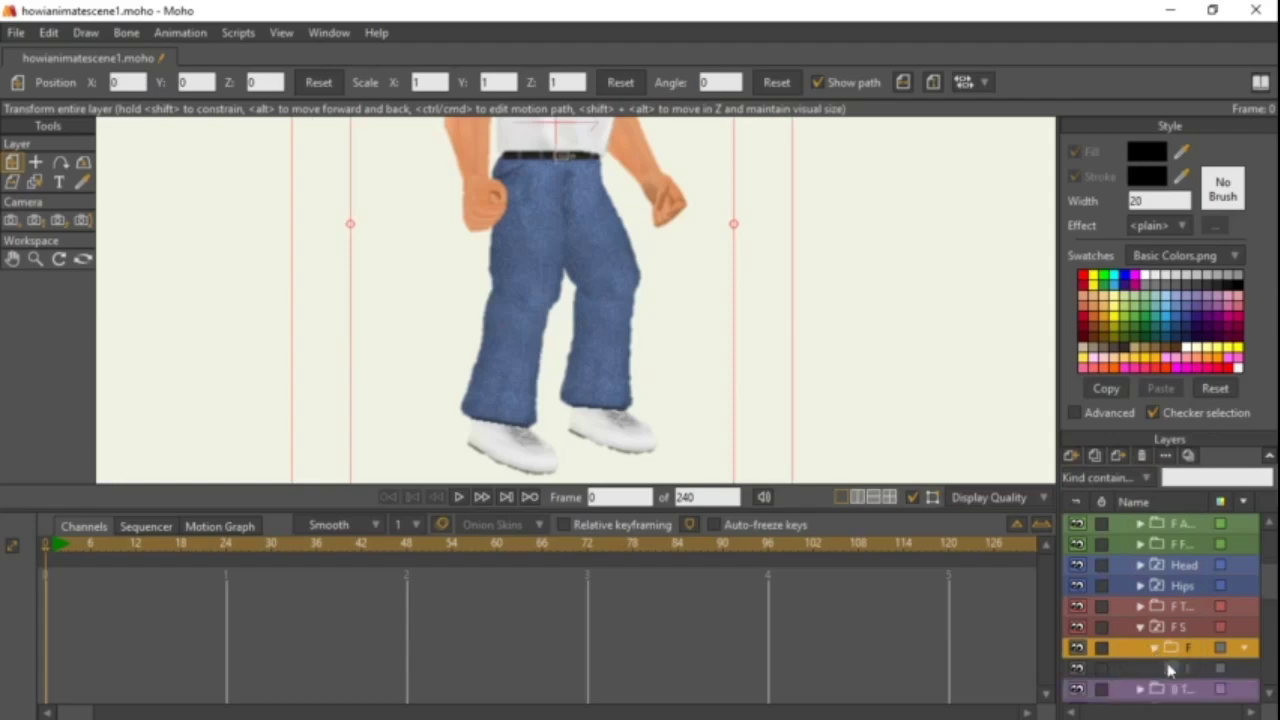
# Wrap the back image inside the F S layer in a new group named Back and collapse that group.
pyautogui.click(1175, 669)
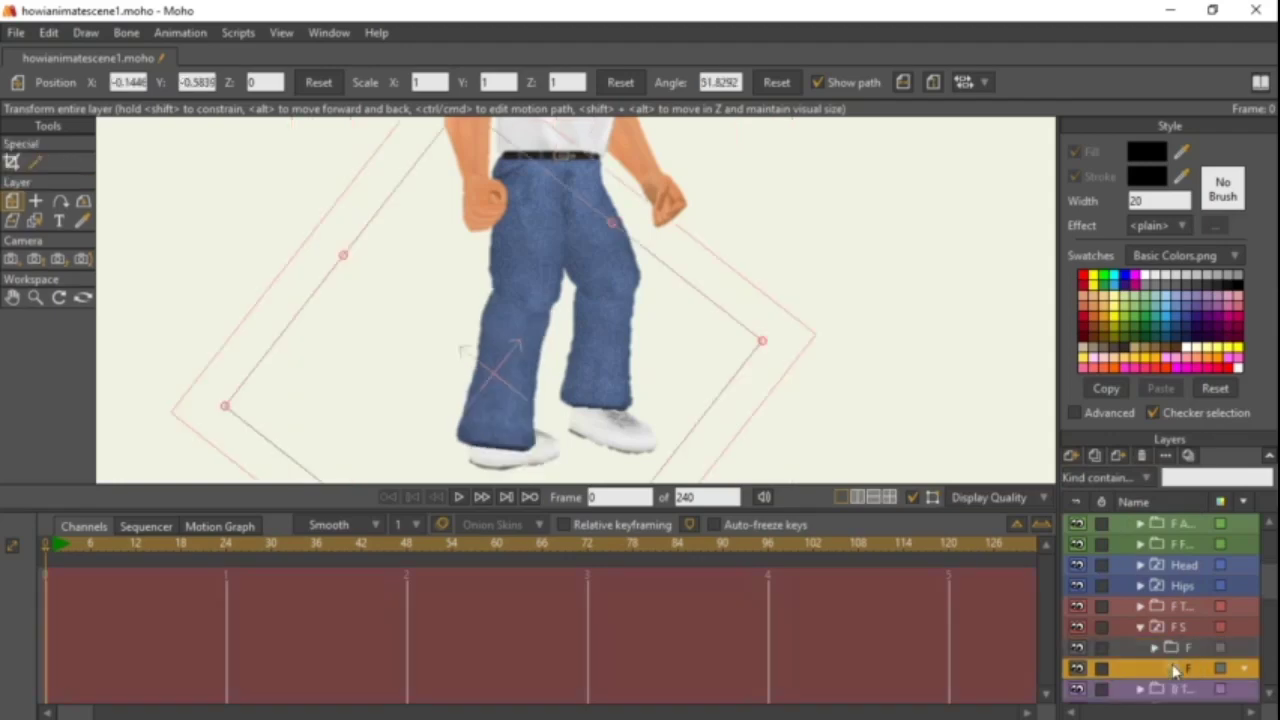
pyautogui.click(1079, 459)
pyautogui.click(1115, 546)
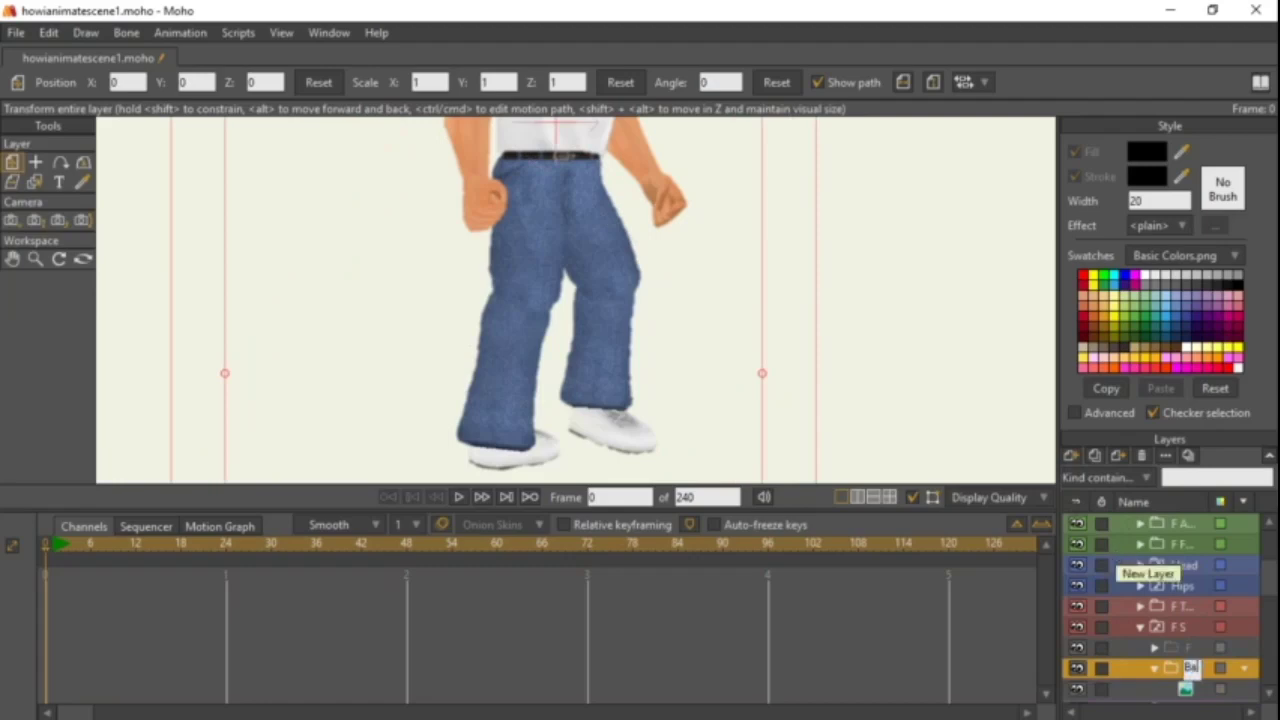
pyautogui.press('Return')
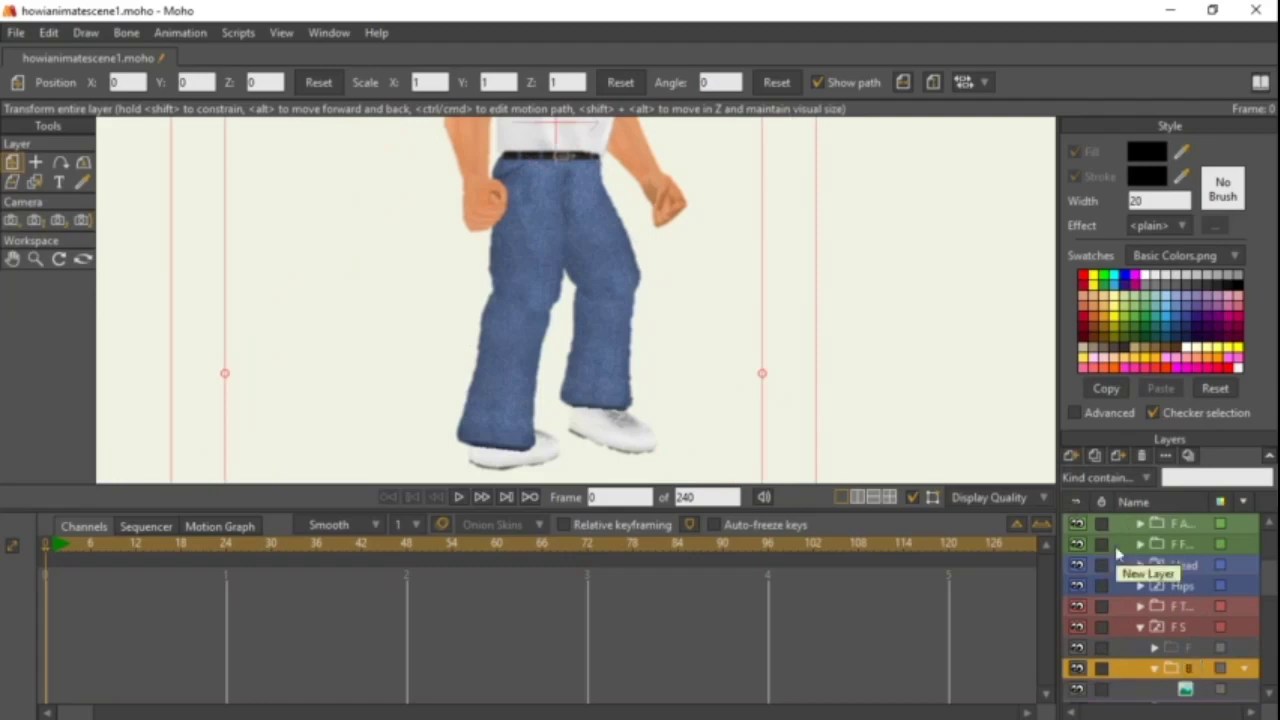
pyautogui.click(1160, 670)
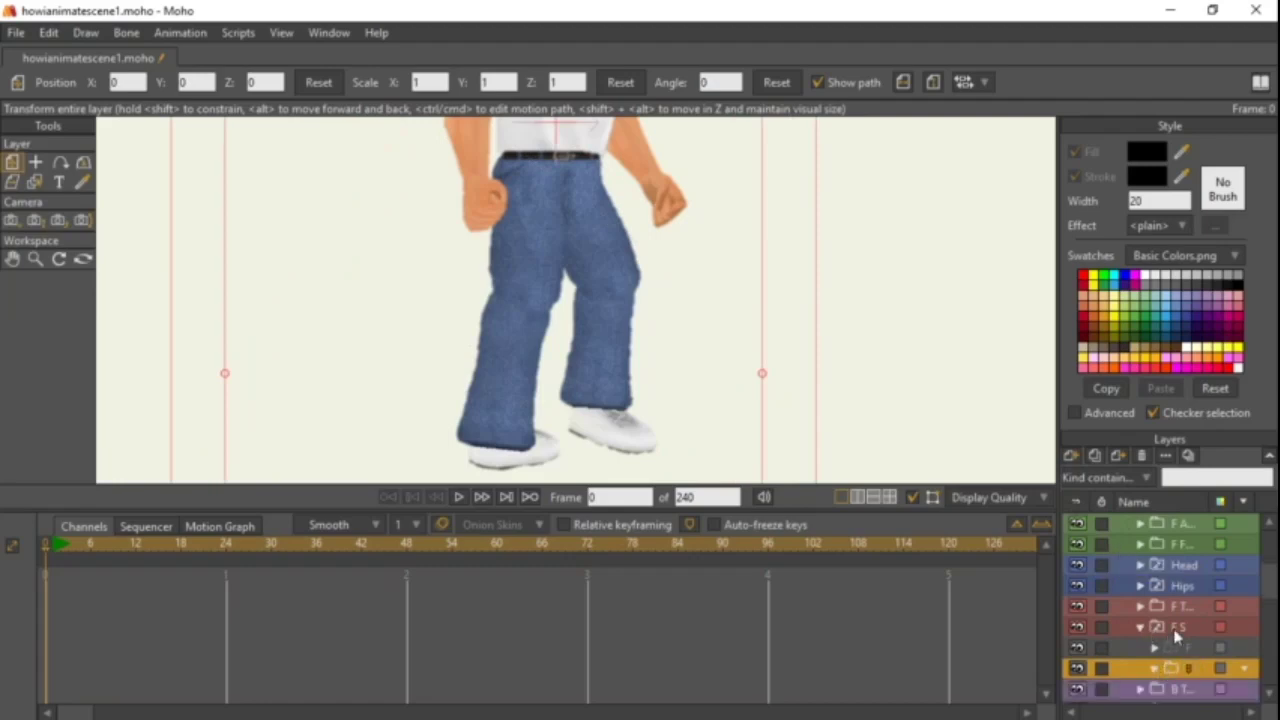
# Switch the F S layer to its Front sub-layer and collapse the layer.
pyautogui.rightClick(1174, 630)
pyautogui.click(1191, 561)
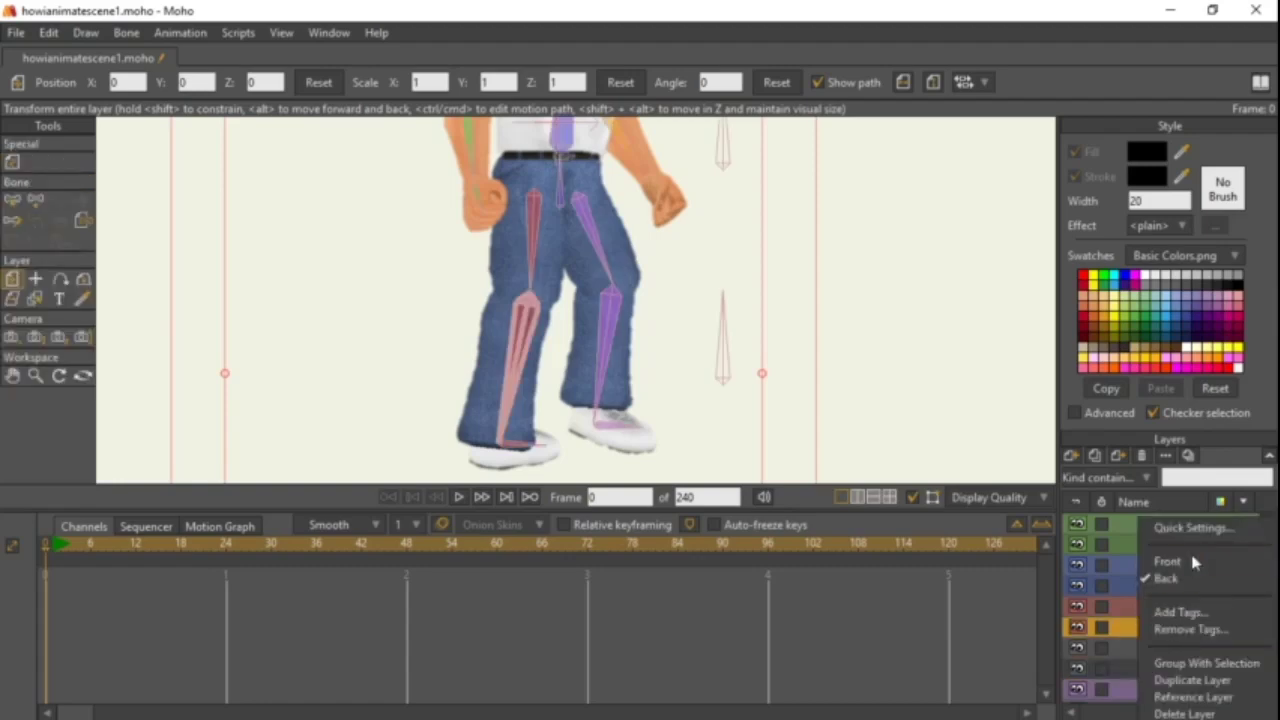
pyautogui.click(1141, 628)
# Wrap the front image inside the B S layer in a new group named Front and collapse that group.
pyautogui.scroll(-3, 1165, 615)
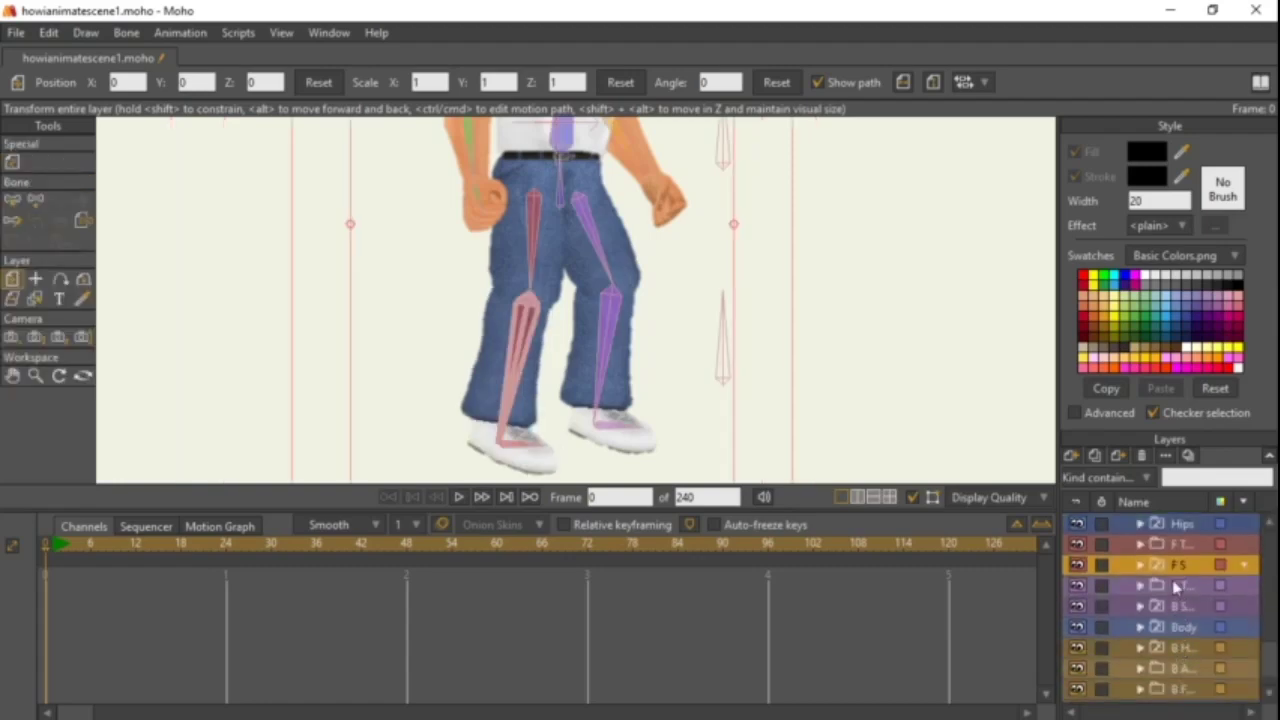
pyautogui.click(1172, 607)
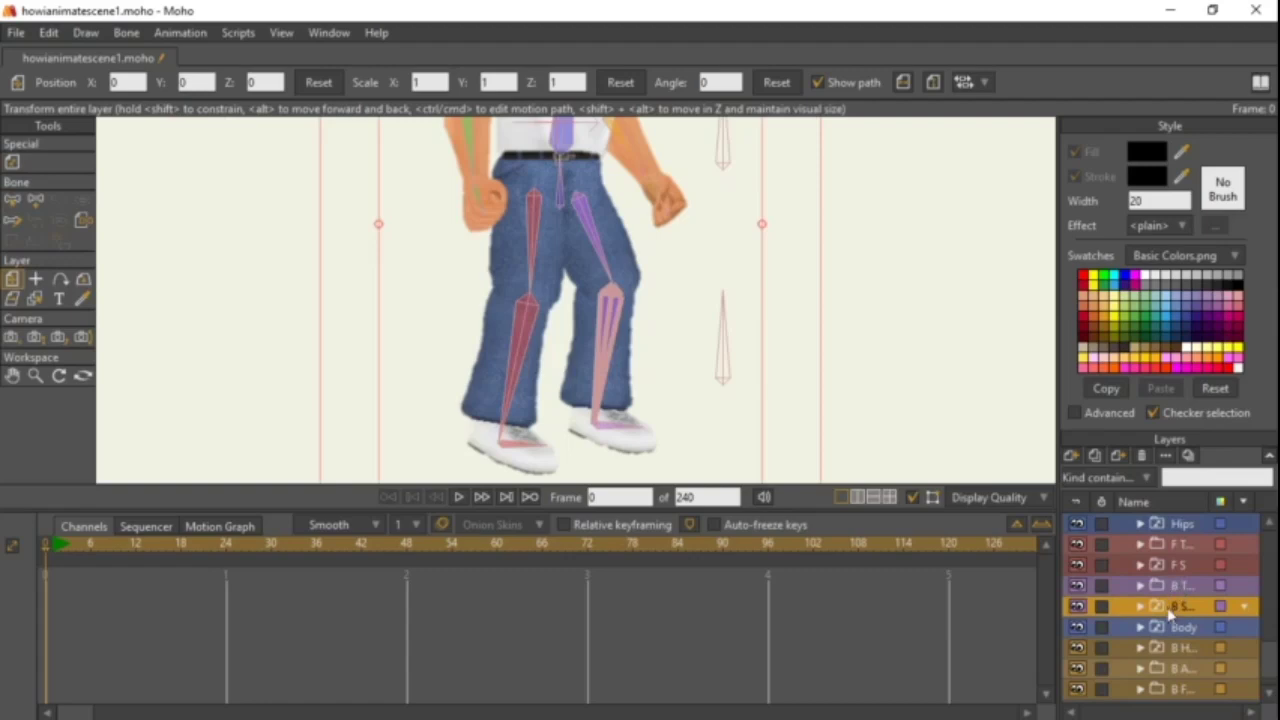
pyautogui.click(1138, 607)
pyautogui.click(1175, 627)
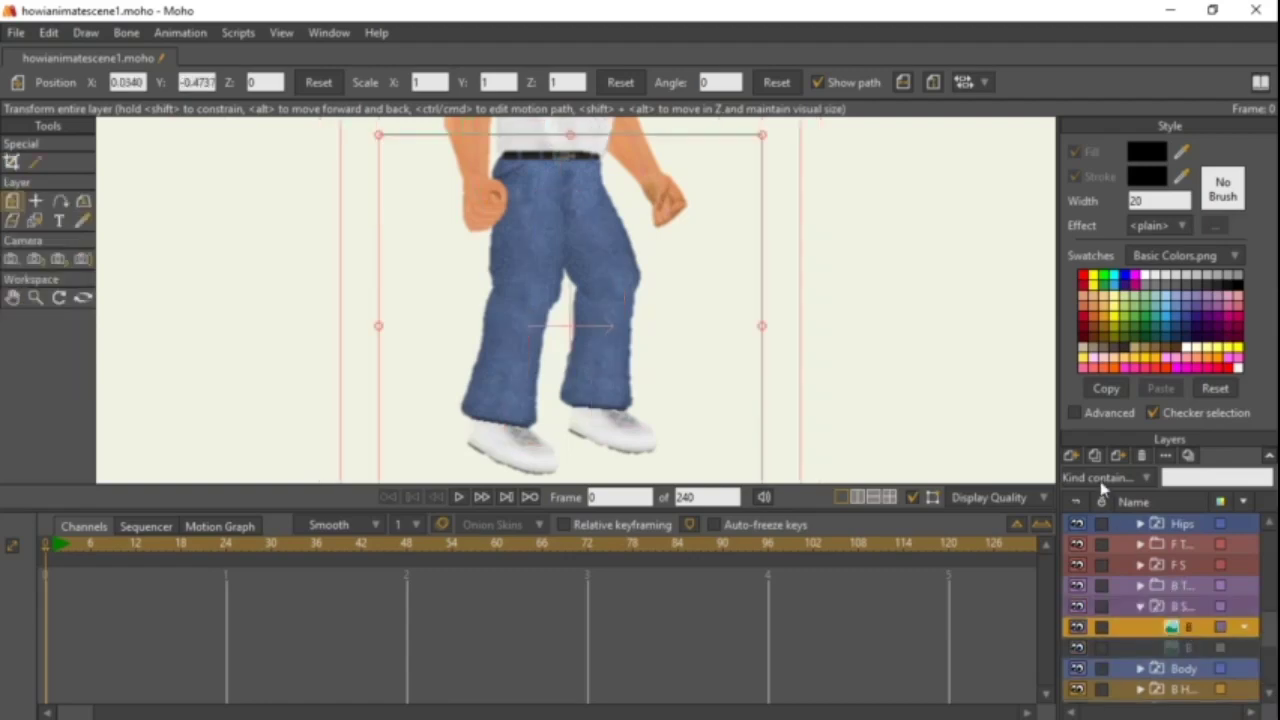
pyautogui.click(1071, 455)
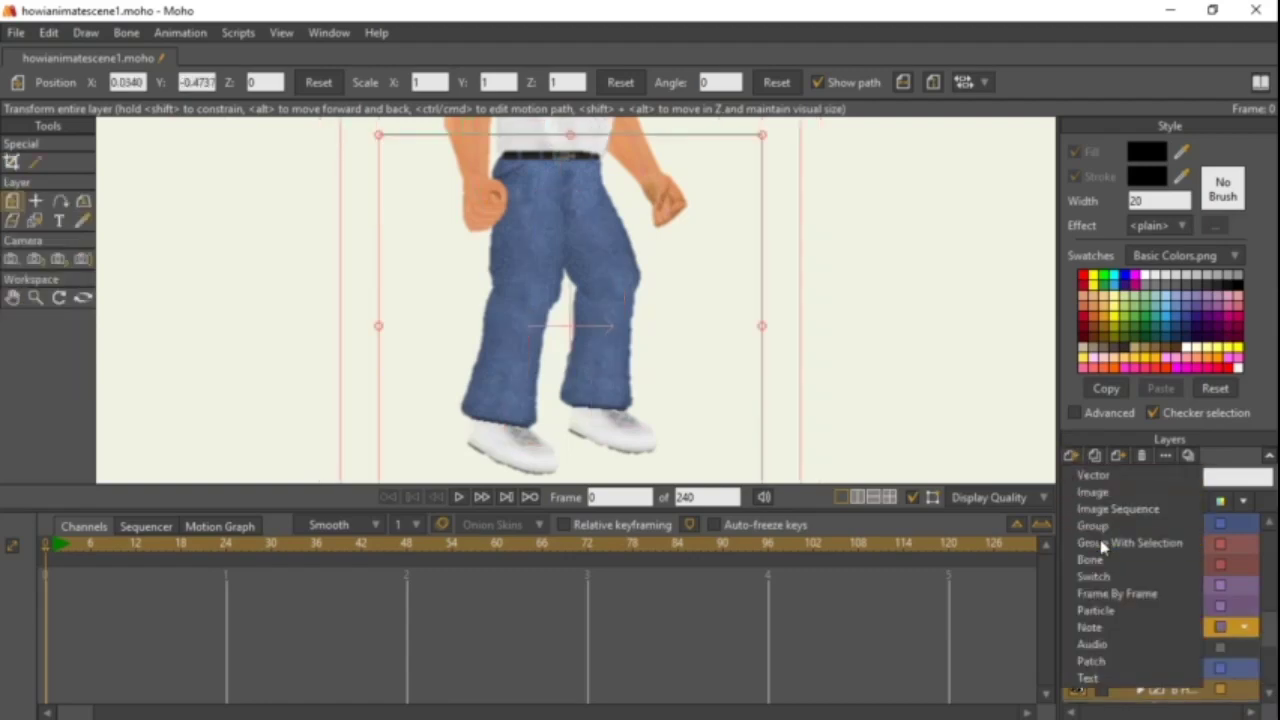
pyautogui.click(1101, 543)
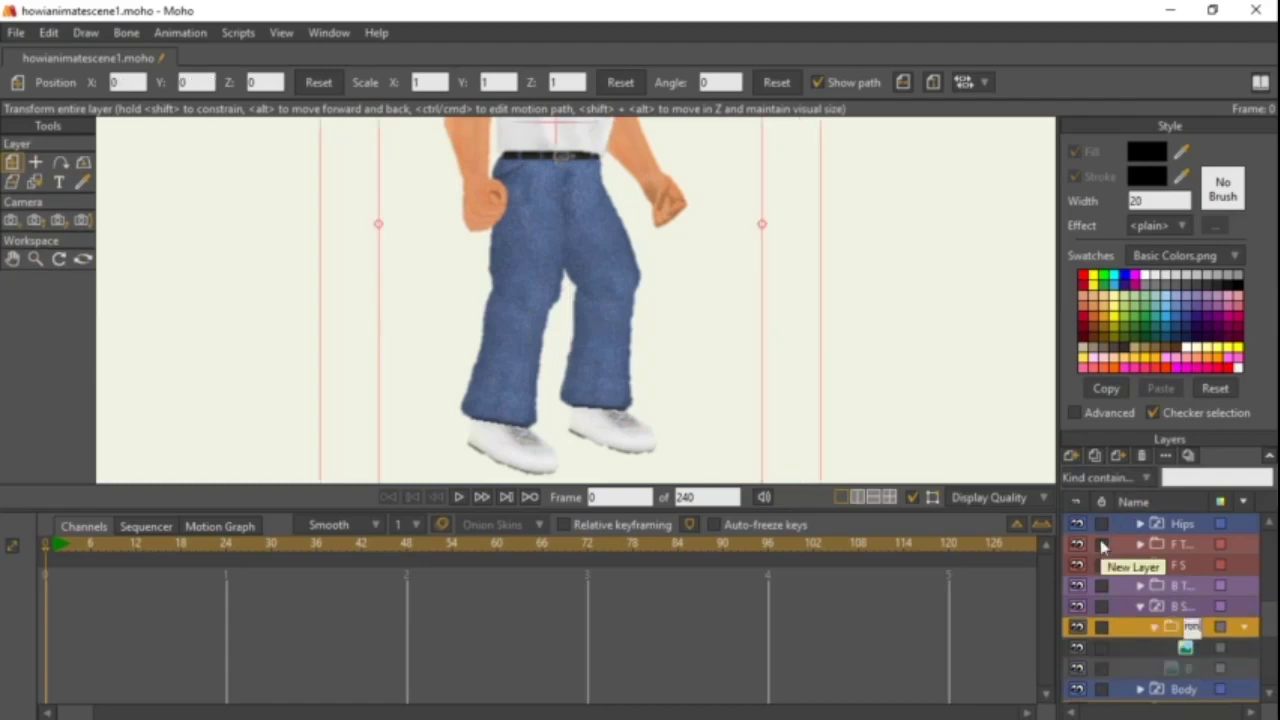
pyautogui.click(1153, 626)
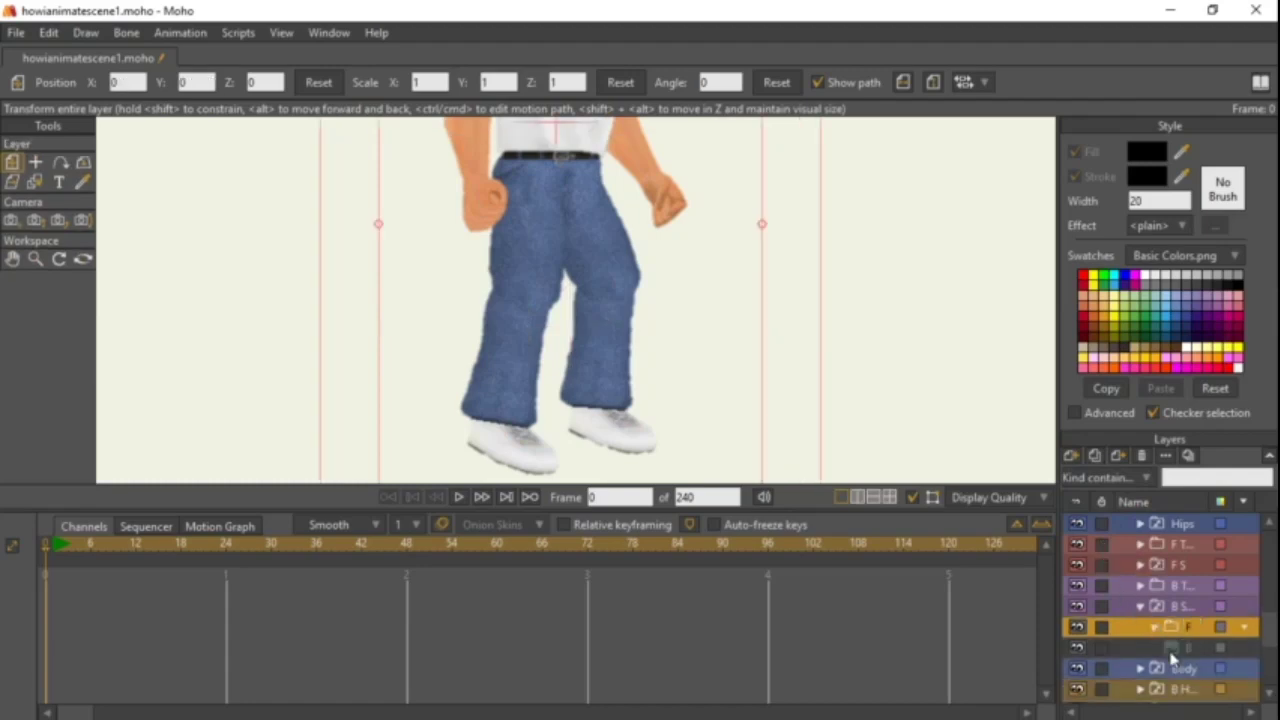
# Wrap the back image of the B S layer in a new group named Back, and switch the layer to its Front sub-layer.
pyautogui.moveTo(1176, 658); pyautogui.dragTo(1175, 660)
pyautogui.click(1073, 458)
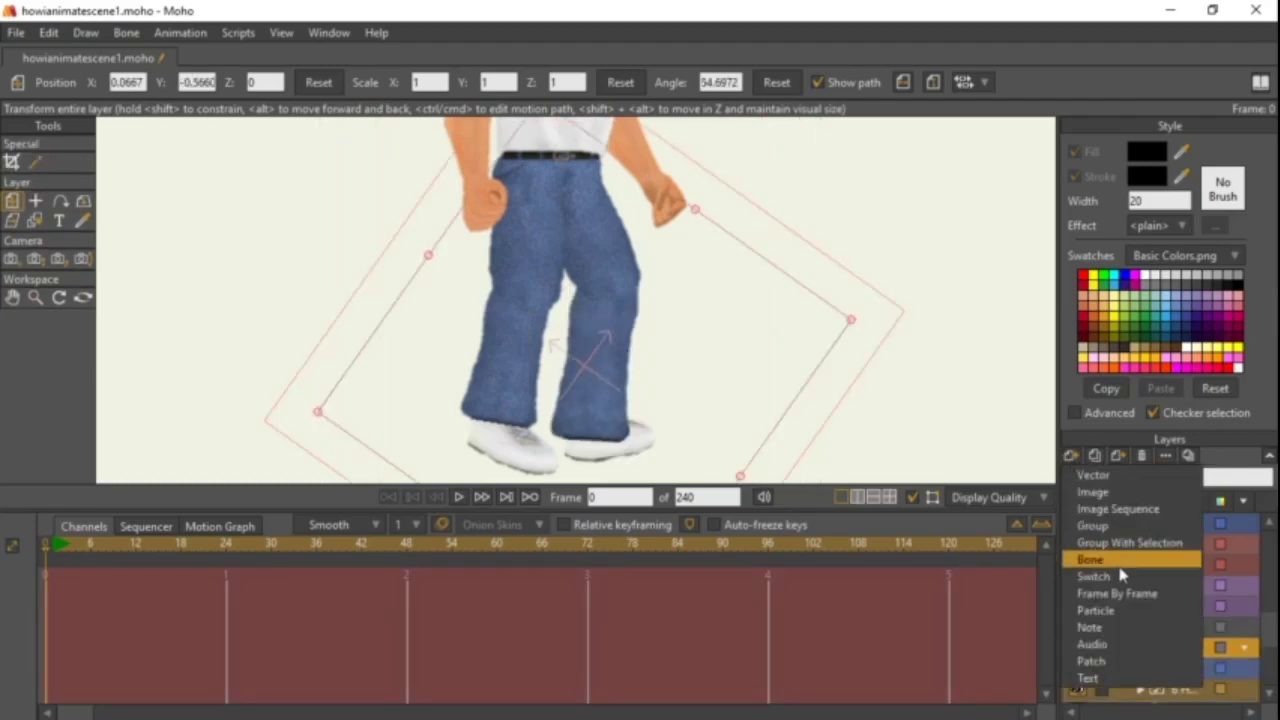
pyautogui.click(1132, 546)
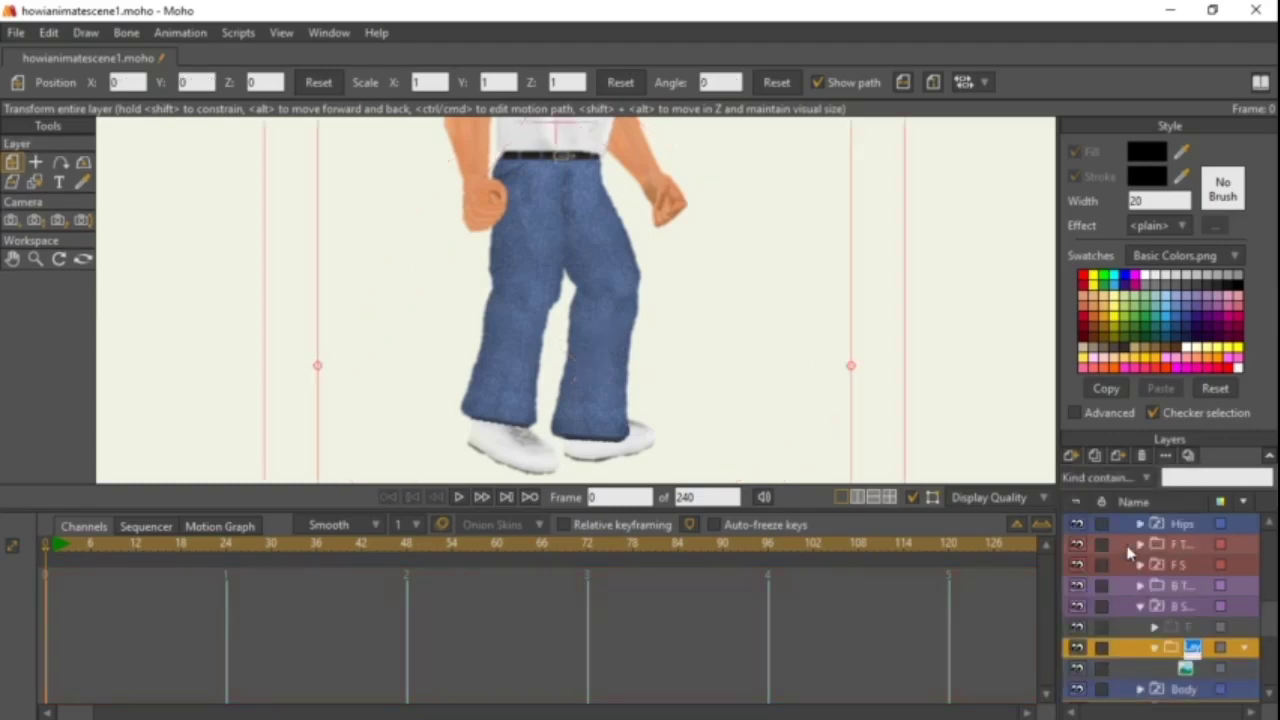
pyautogui.write('B')
pyautogui.press('Return')
pyautogui.click(1155, 648)
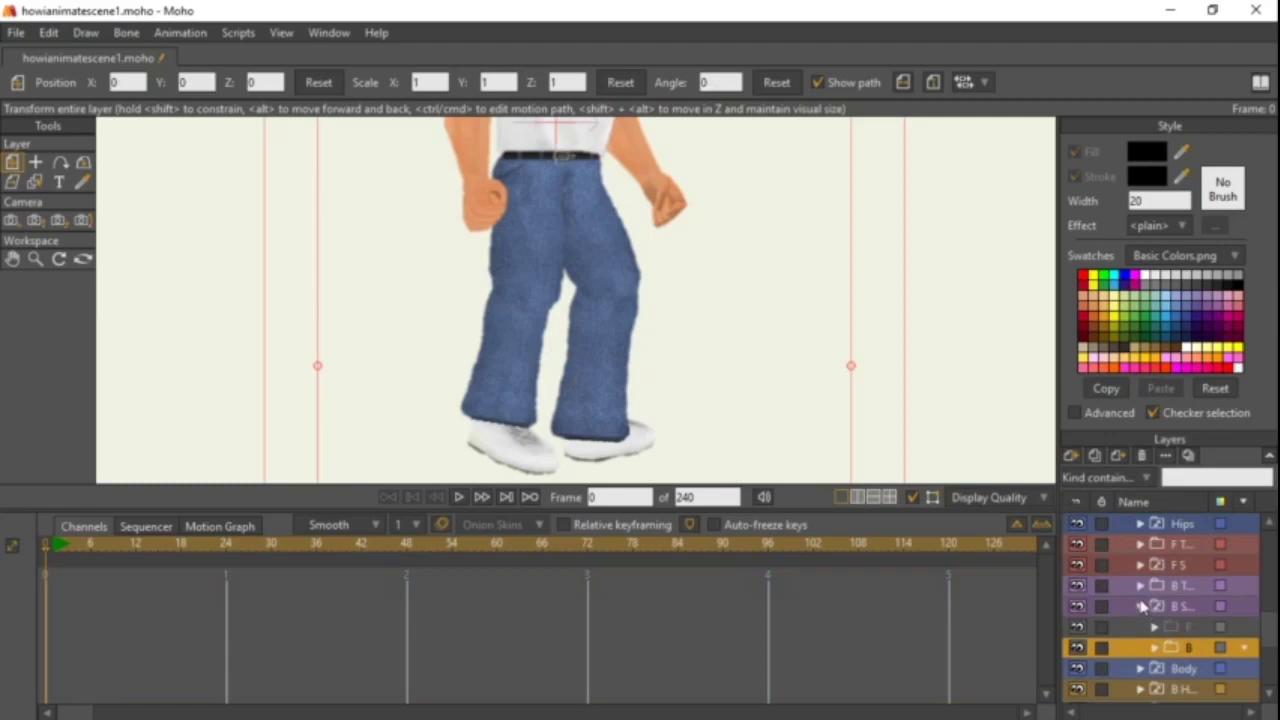
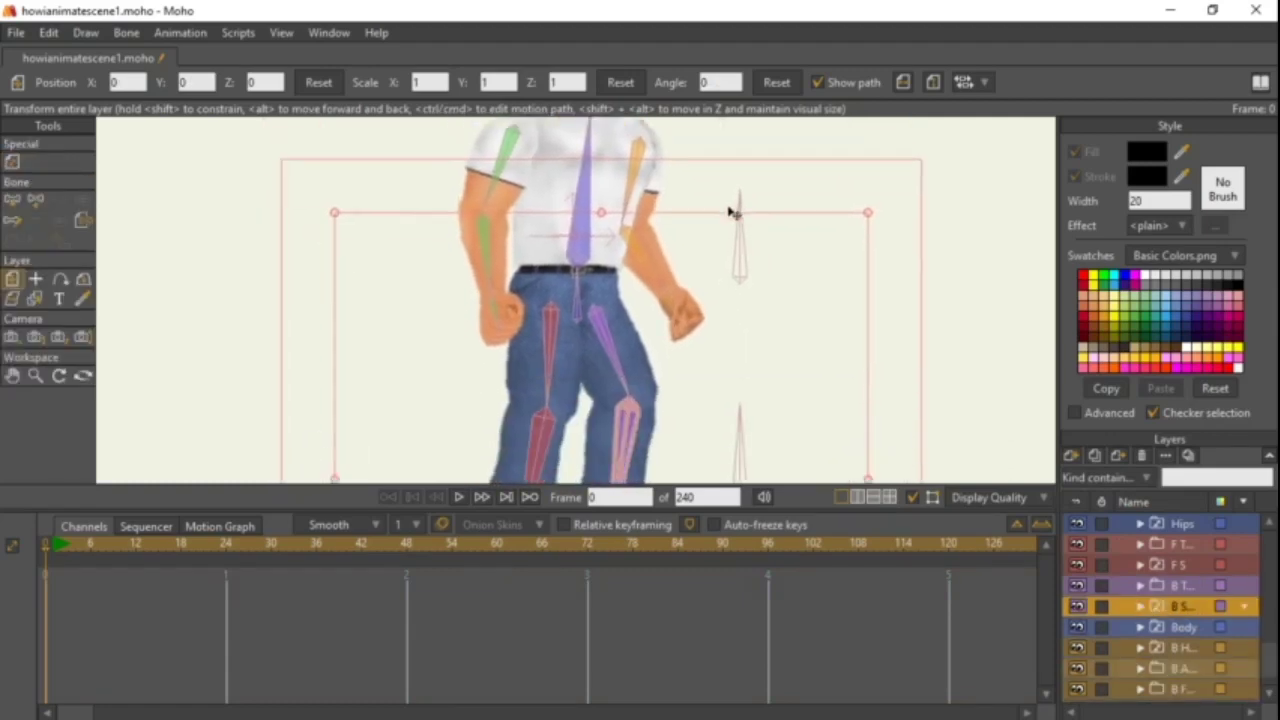
pyautogui.rightClick(1168, 605)
pyautogui.click(1170, 562)
# Wrap the front image inside the Body layer in a new group named Front and collapse that group.
pyautogui.click(1180, 626)
pyautogui.click(1139, 627)
pyautogui.moveTo(687, 229); pyautogui.dragTo(698, 382)
pyautogui.scroll(-1, 1178, 648)
pyautogui.scroll(-2, 1180, 652)
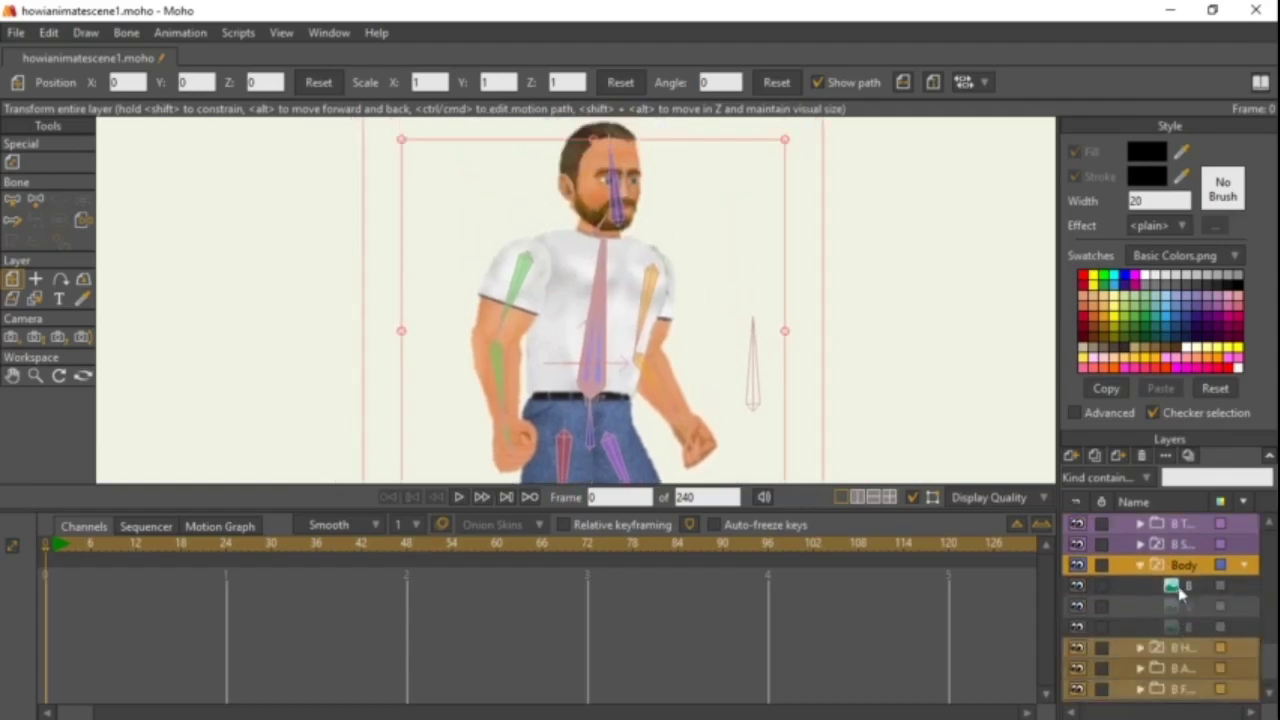
pyautogui.click(1180, 586)
pyautogui.click(1072, 455)
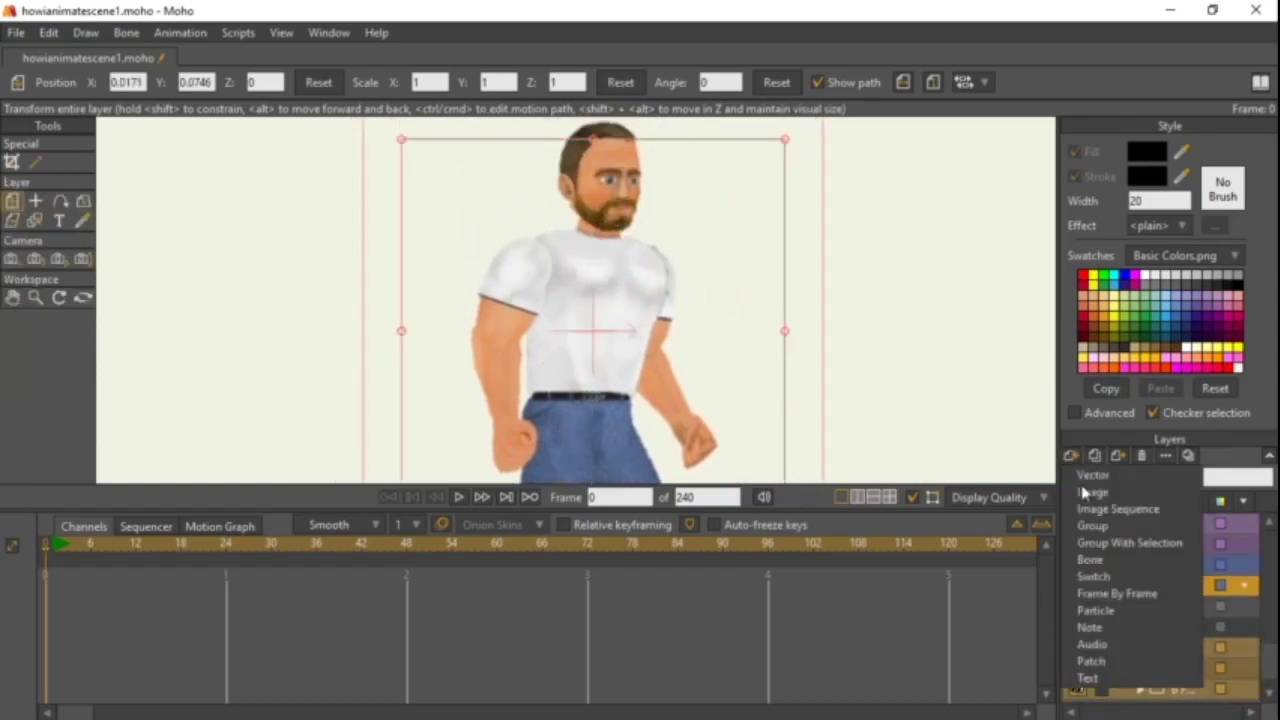
pyautogui.click(1129, 542)
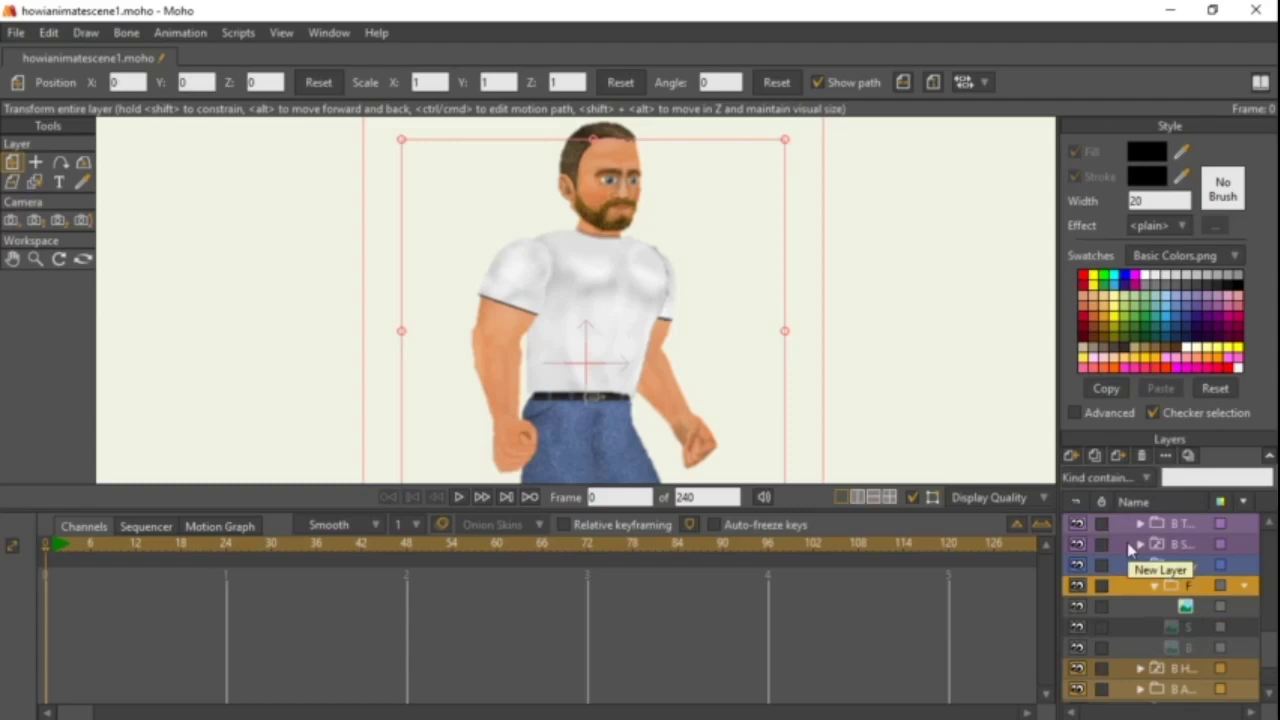
pyautogui.click(1152, 588)
# Create a group named Side inside the Body layer and move the side Body image into it.
pyautogui.click(1174, 607)
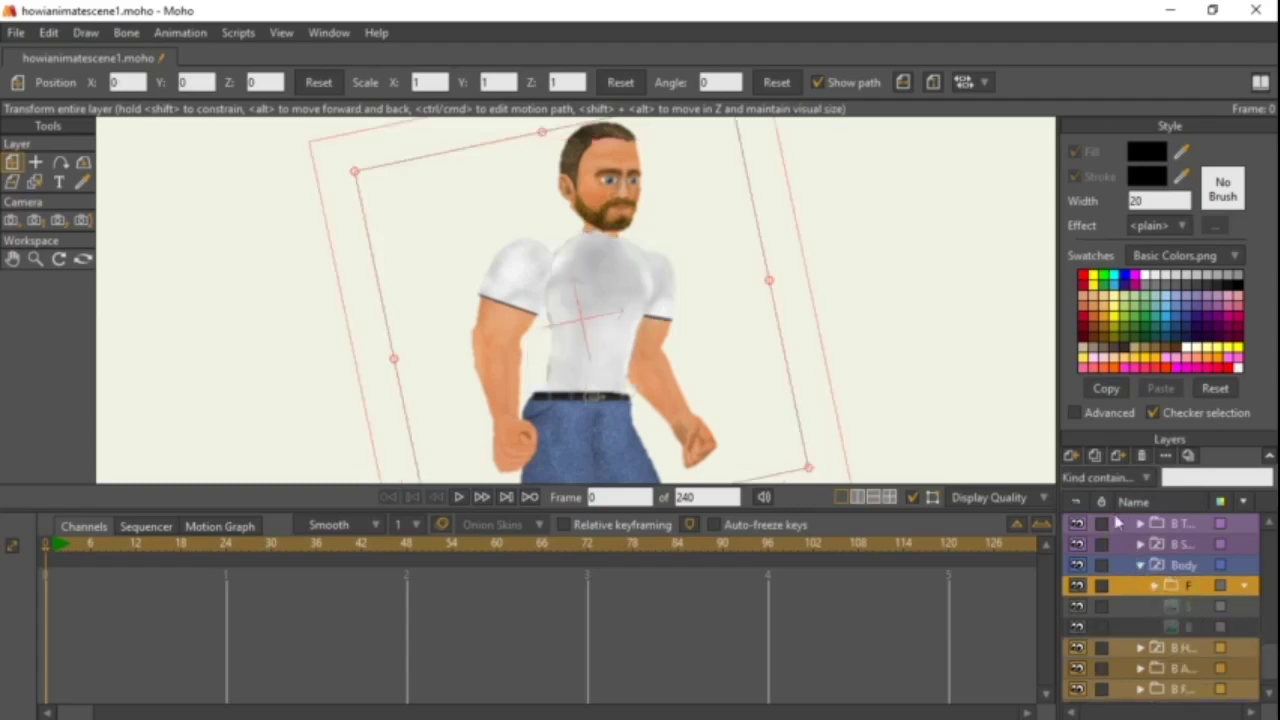
pyautogui.click(1073, 456)
pyautogui.click(1098, 528)
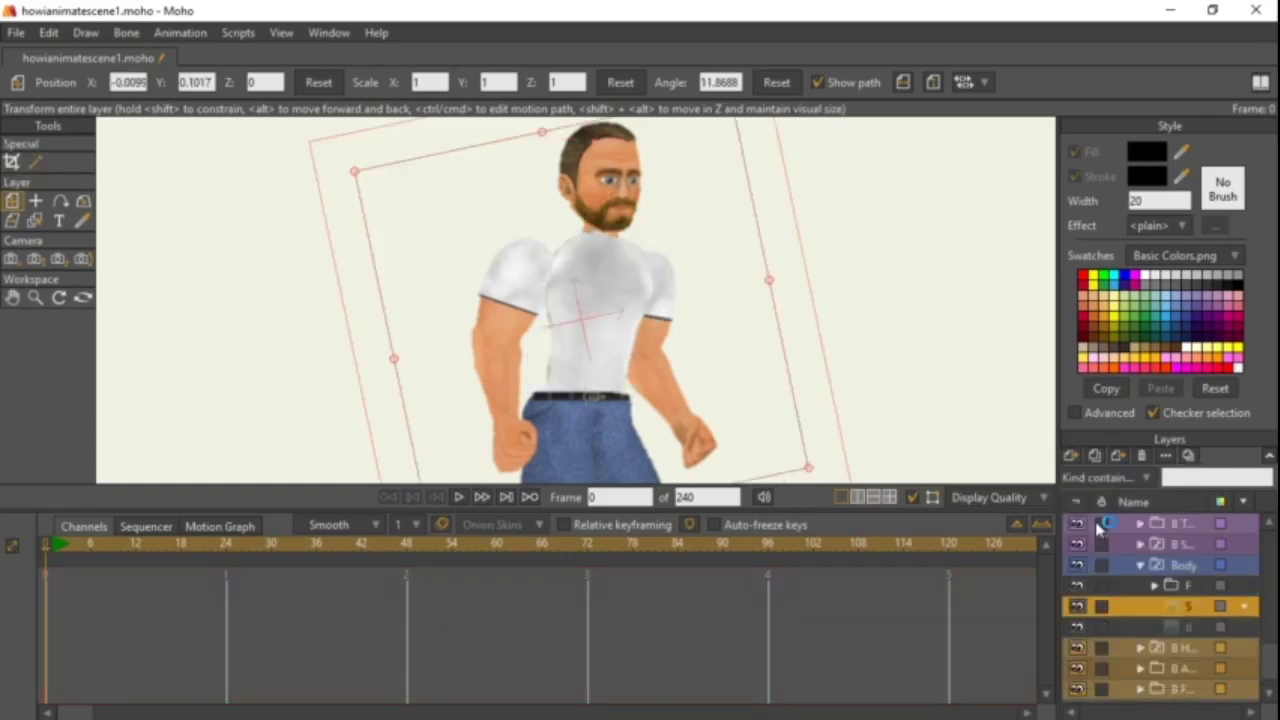
pyautogui.write('S')
pyautogui.press('Return')
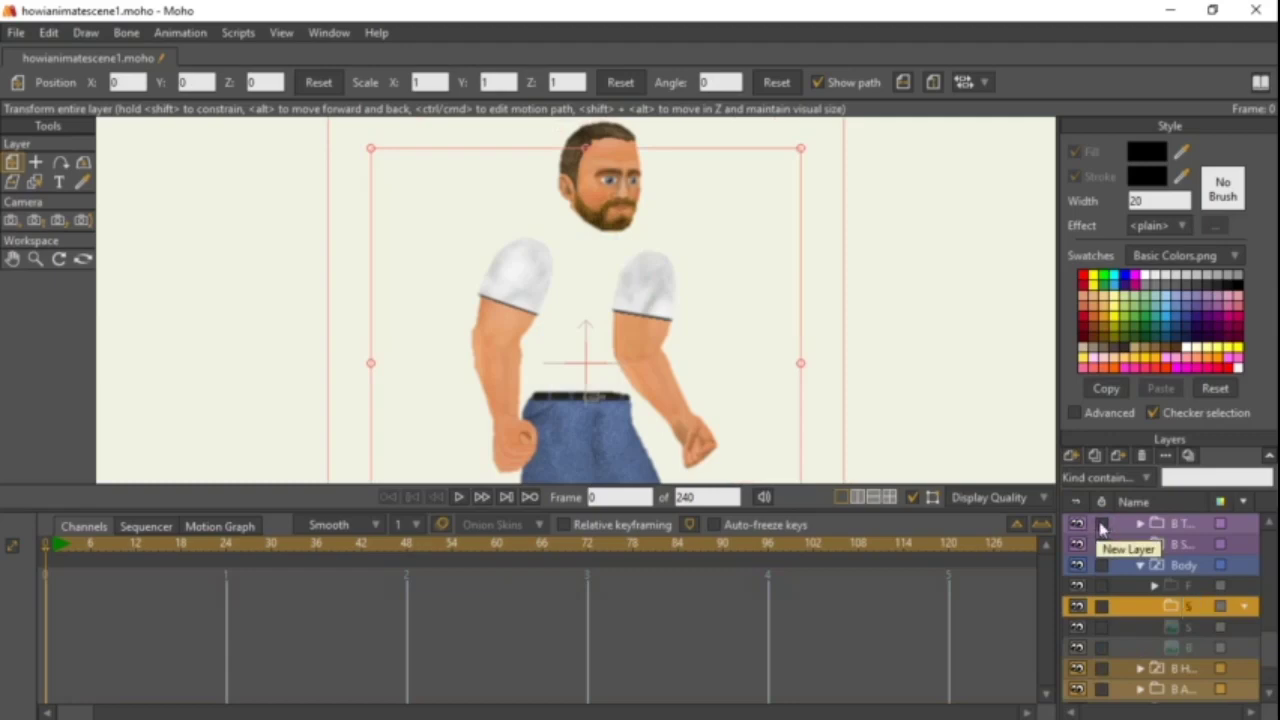
pyautogui.moveTo(1174, 626); pyautogui.dragTo(1186, 609)
# Wrap the back image inside the Body layer in a new group named Back.
pyautogui.click(1172, 646)
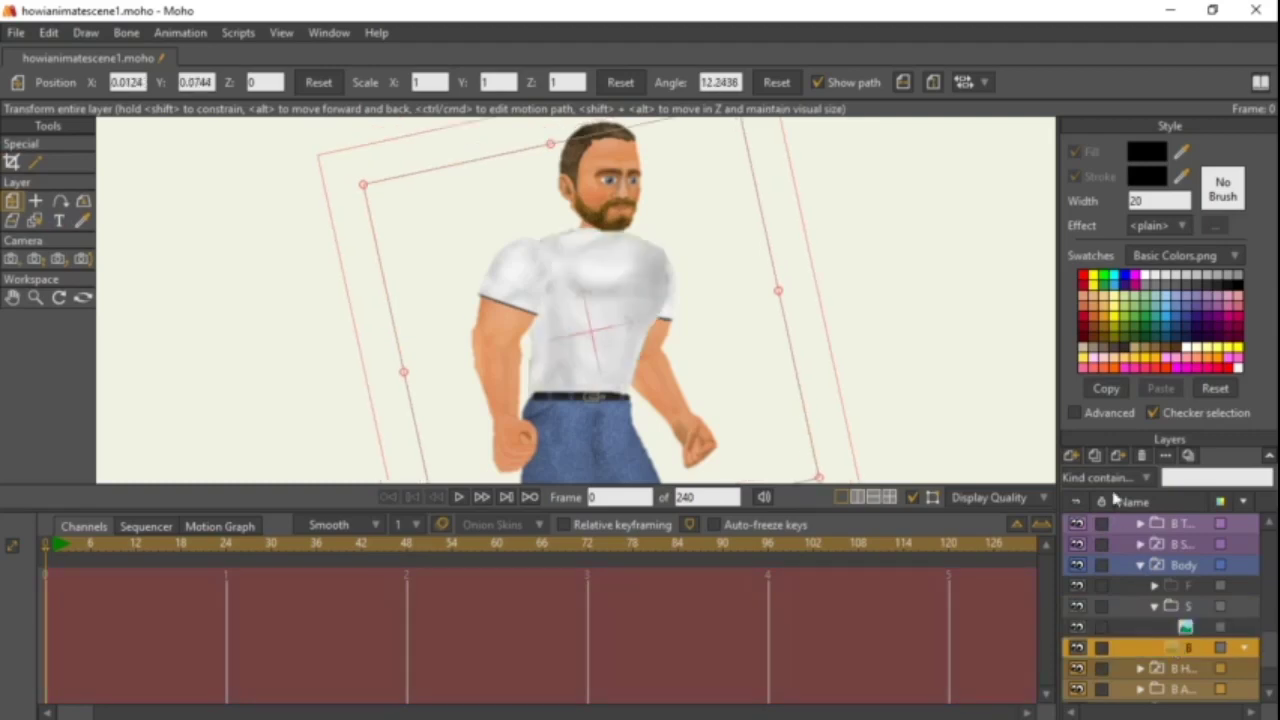
pyautogui.click(1069, 456)
pyautogui.click(1107, 543)
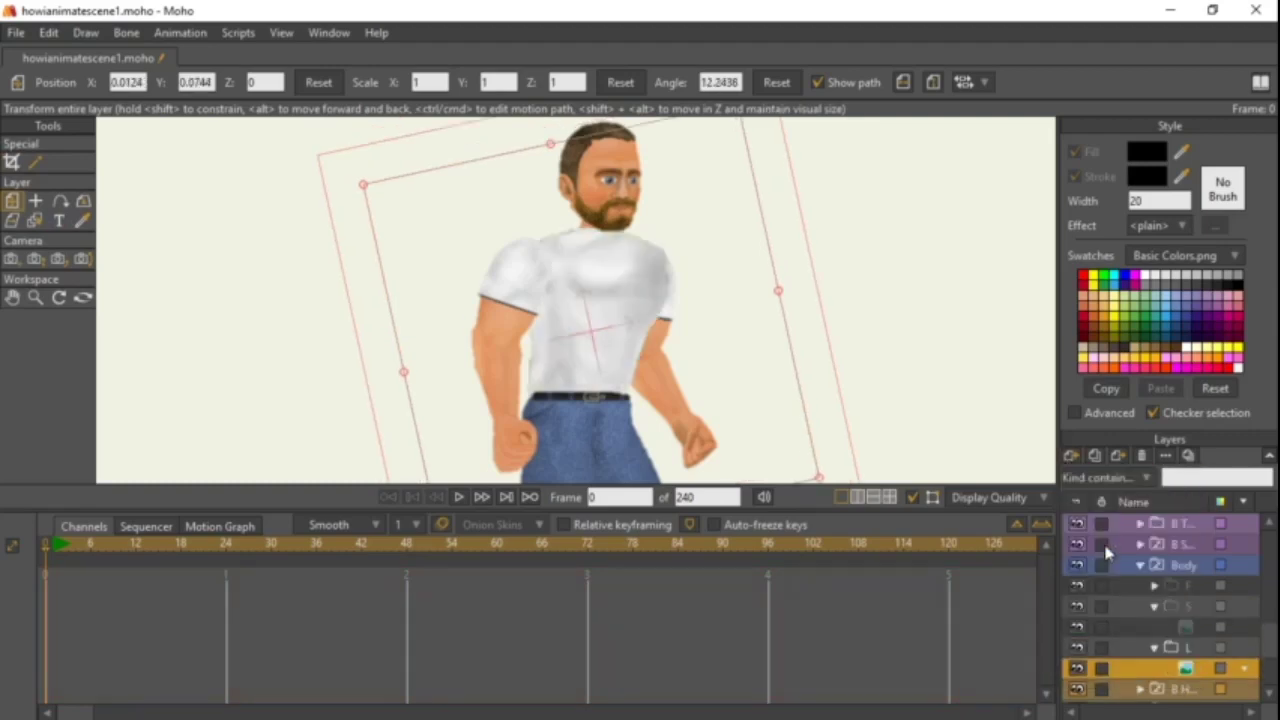
pyautogui.write('B')
pyautogui.press('Return')
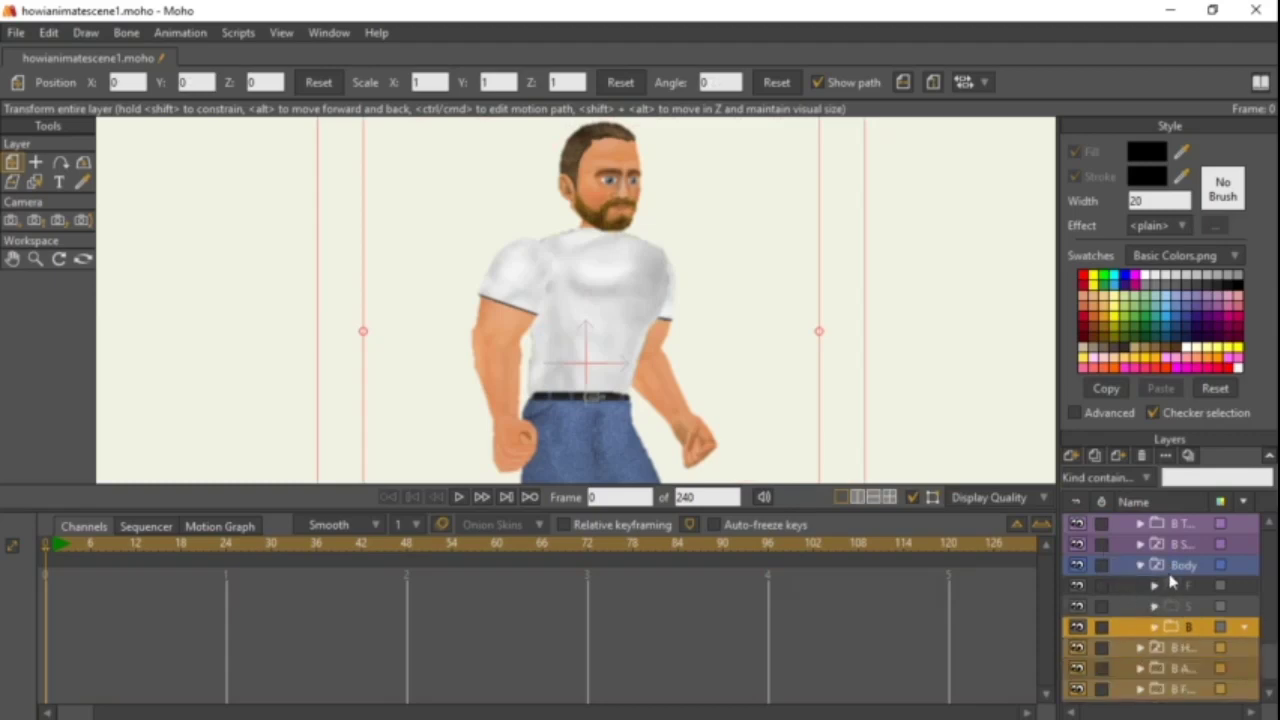
# Switch the Body layer to its Front sub-layer and collapse the layer.
pyautogui.click(1173, 566)
pyautogui.rightClick(1173, 566)
pyautogui.click(1150, 566)
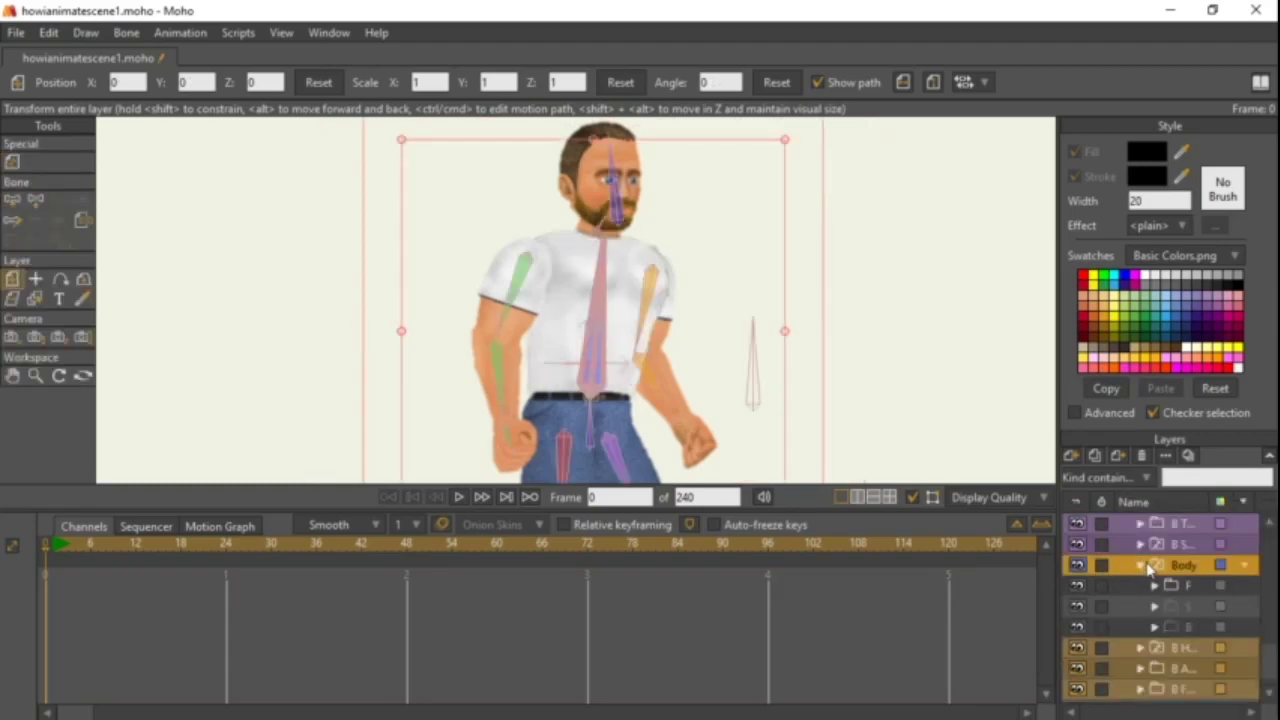
pyautogui.click(1145, 567)
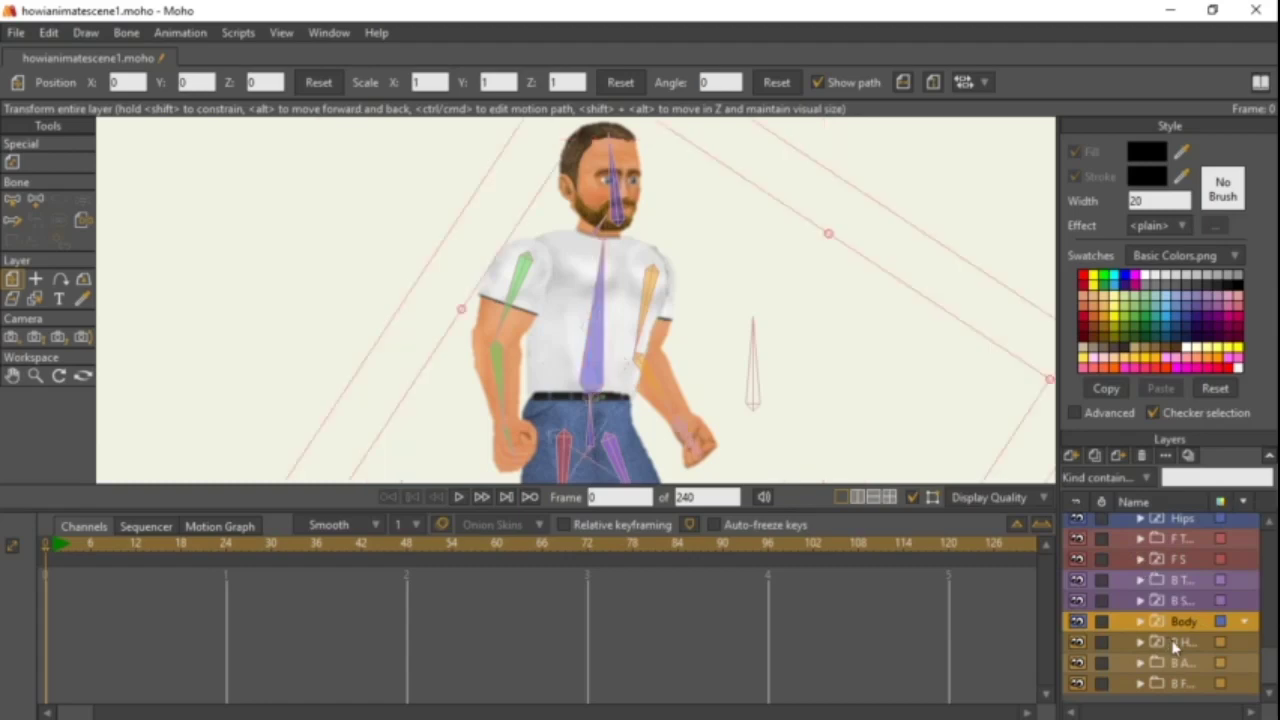
# Check the back arm and back forearm layers by hiding and showing each one, and look over the whole character.
pyautogui.click(1172, 645)
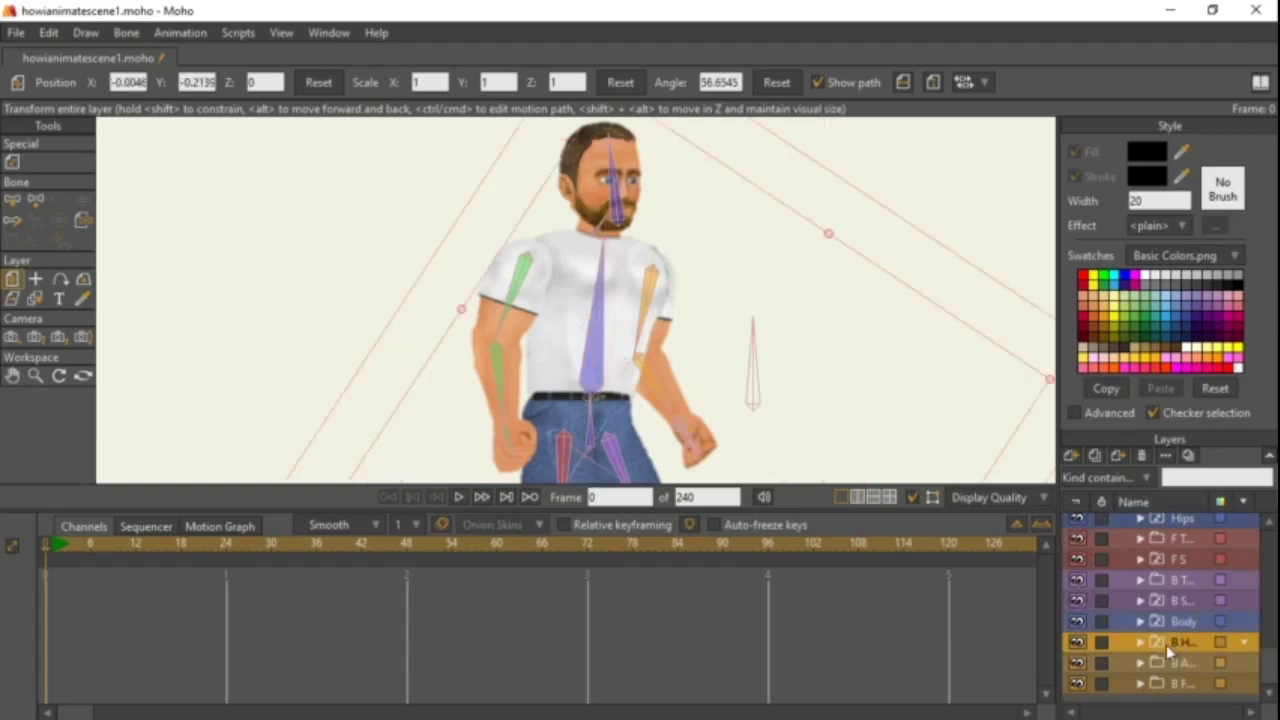
pyautogui.click(1078, 663)
pyautogui.click(1078, 663)
pyautogui.click(1078, 684)
pyautogui.click(1078, 684)
pyautogui.click(1078, 684)
pyautogui.click(1078, 684)
pyautogui.scroll(2, 1187, 619)
pyautogui.scroll(-2, 1187, 619)
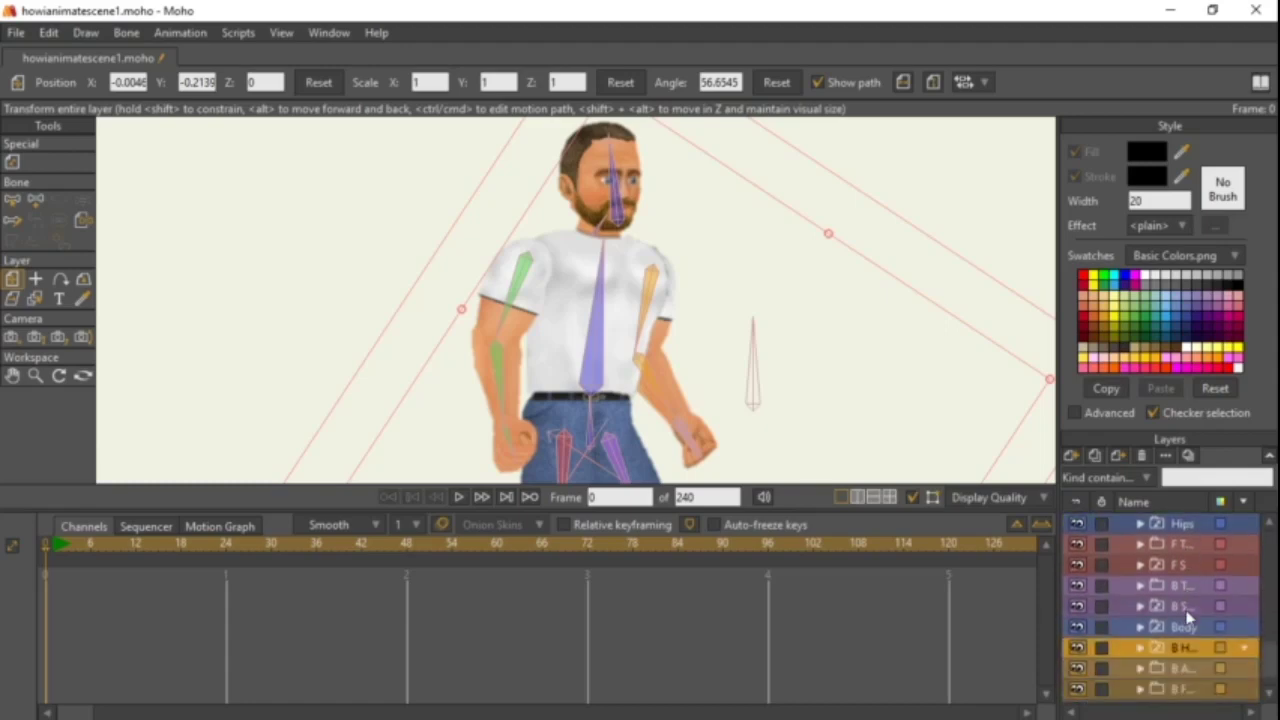
pyautogui.scroll(-3, 668, 334)
pyautogui.scroll(-2, 668, 334)
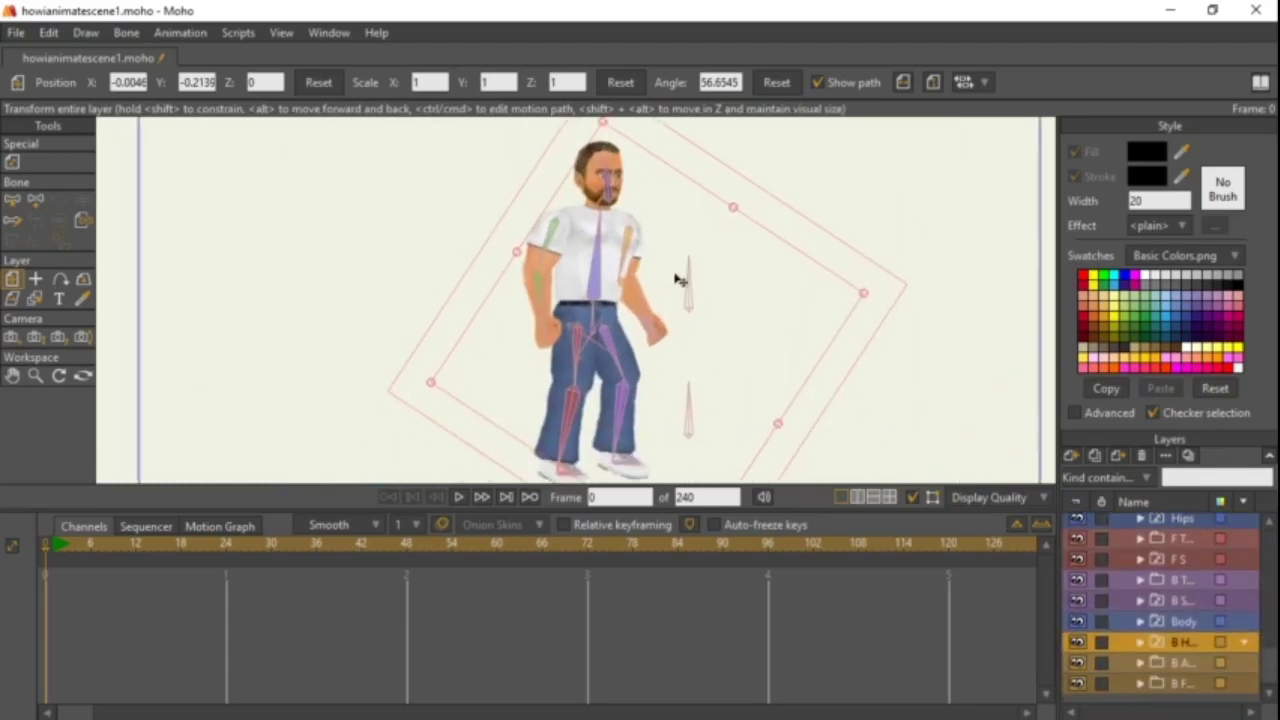
pyautogui.scroll(3, 1190, 645)
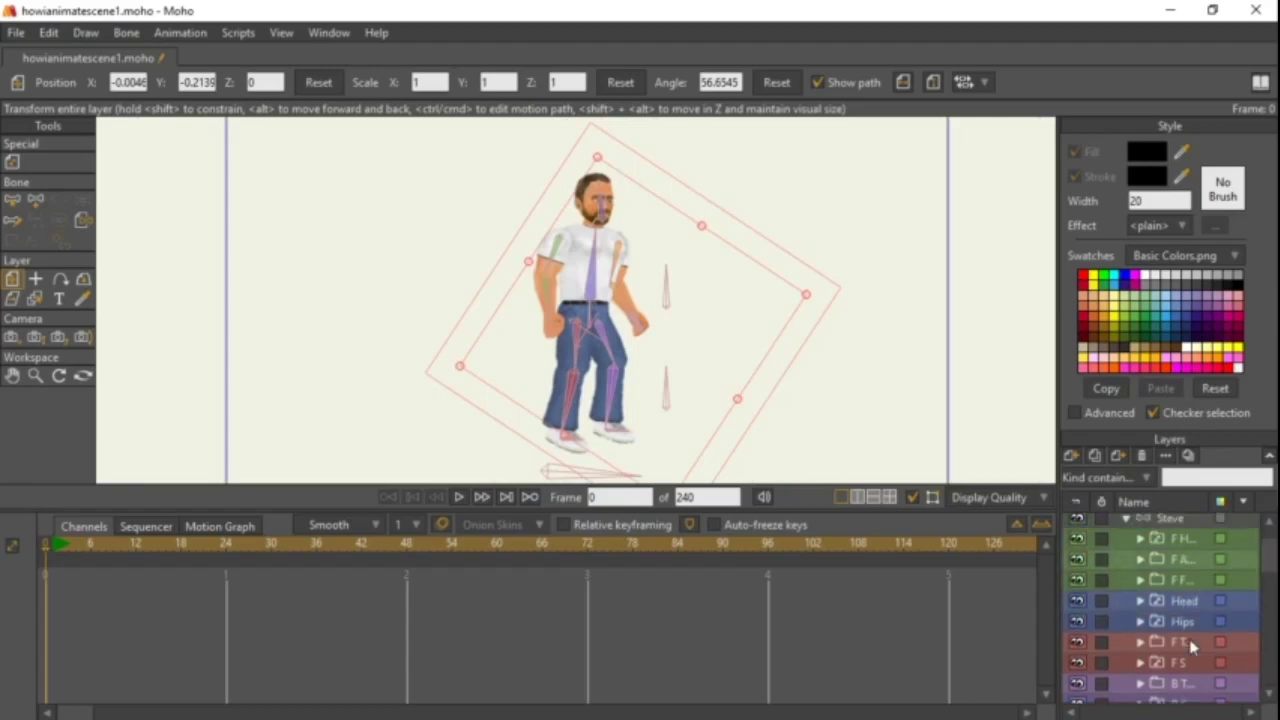
# Test the upper and lower body turn bones of the Steve bone layer with the Manipulate Bones tool, finishing in the Select Bone tool.
pyautogui.click(1163, 525)
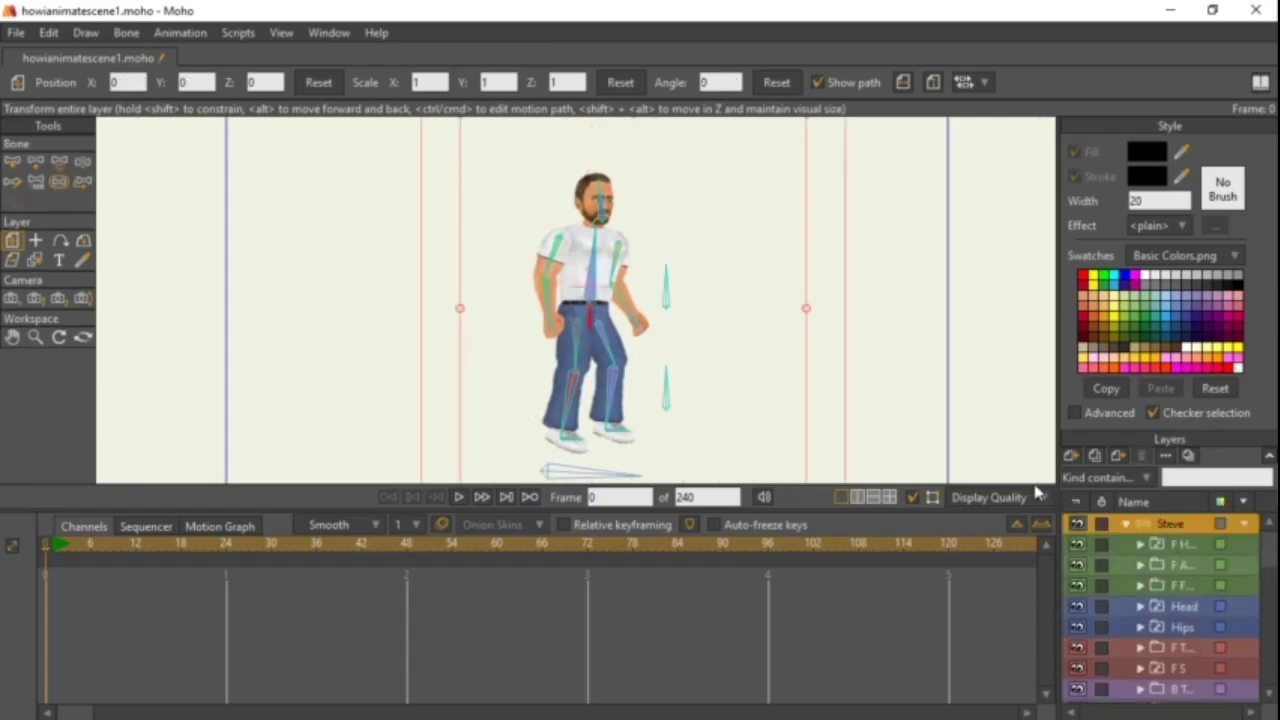
pyautogui.click(81, 165)
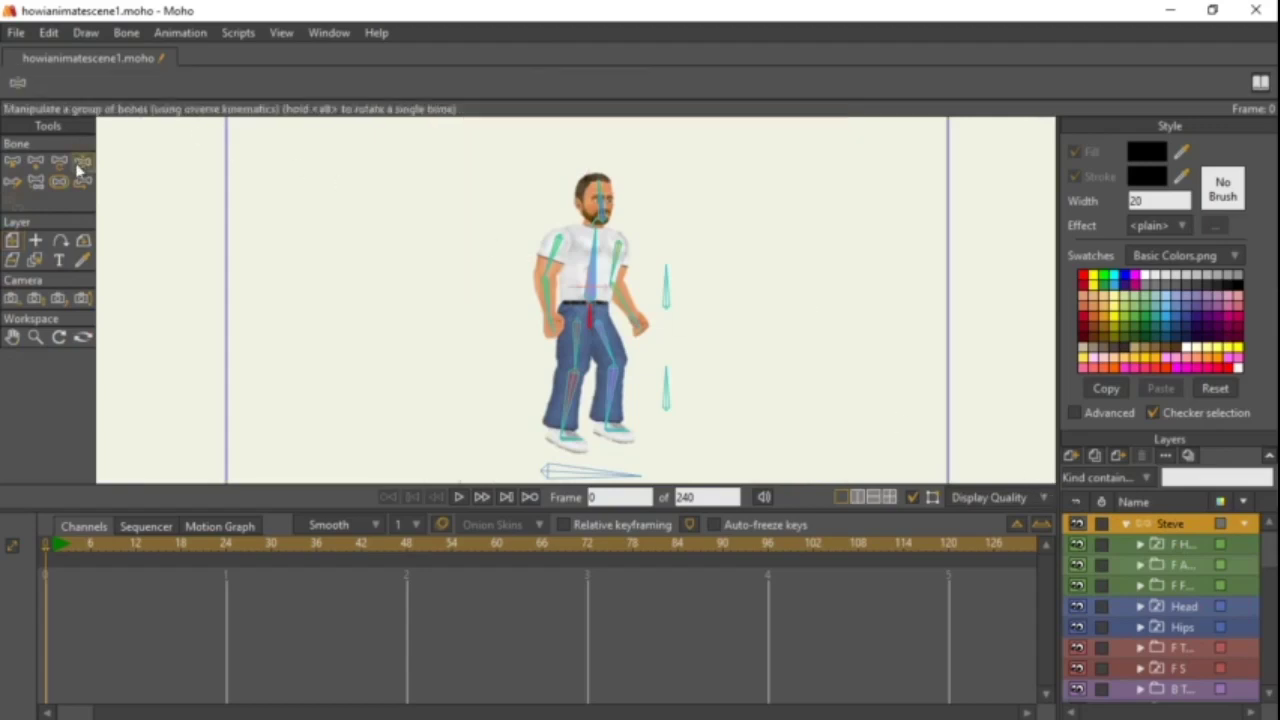
pyautogui.moveTo(656, 283); pyautogui.dragTo(744, 300)
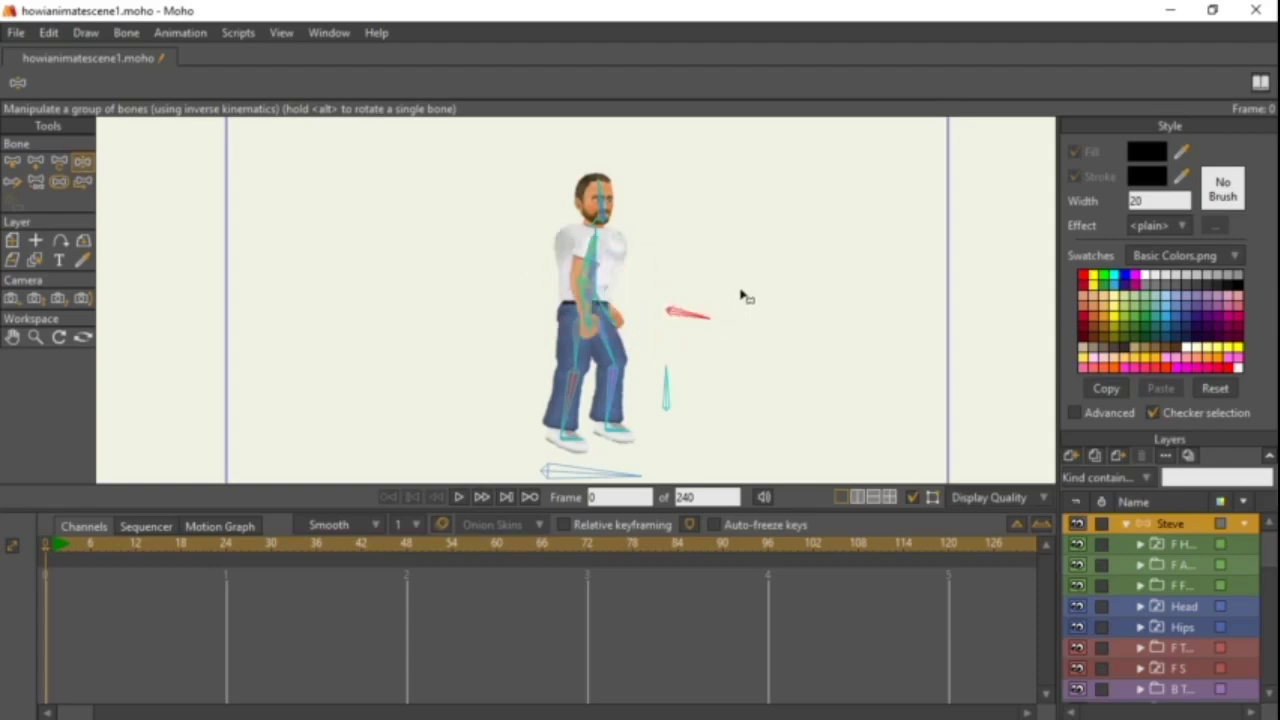
pyautogui.scroll(4, 579, 300)
pyautogui.moveTo(657, 277); pyautogui.dragTo(619, 305)
pyautogui.moveTo(808, 376); pyautogui.dragTo(803, 250)
pyautogui.scroll(-4, 794, 337)
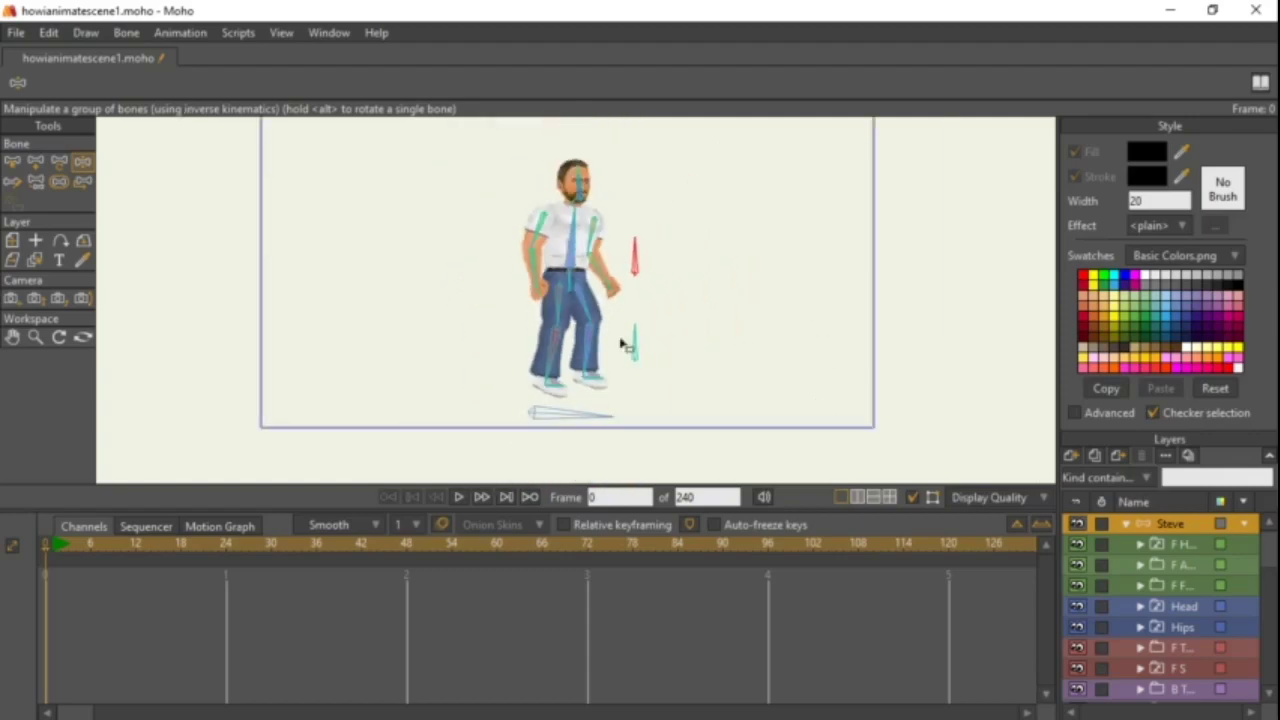
pyautogui.scroll(4, 625, 343)
pyautogui.moveTo(640, 349); pyautogui.dragTo(652, 503)
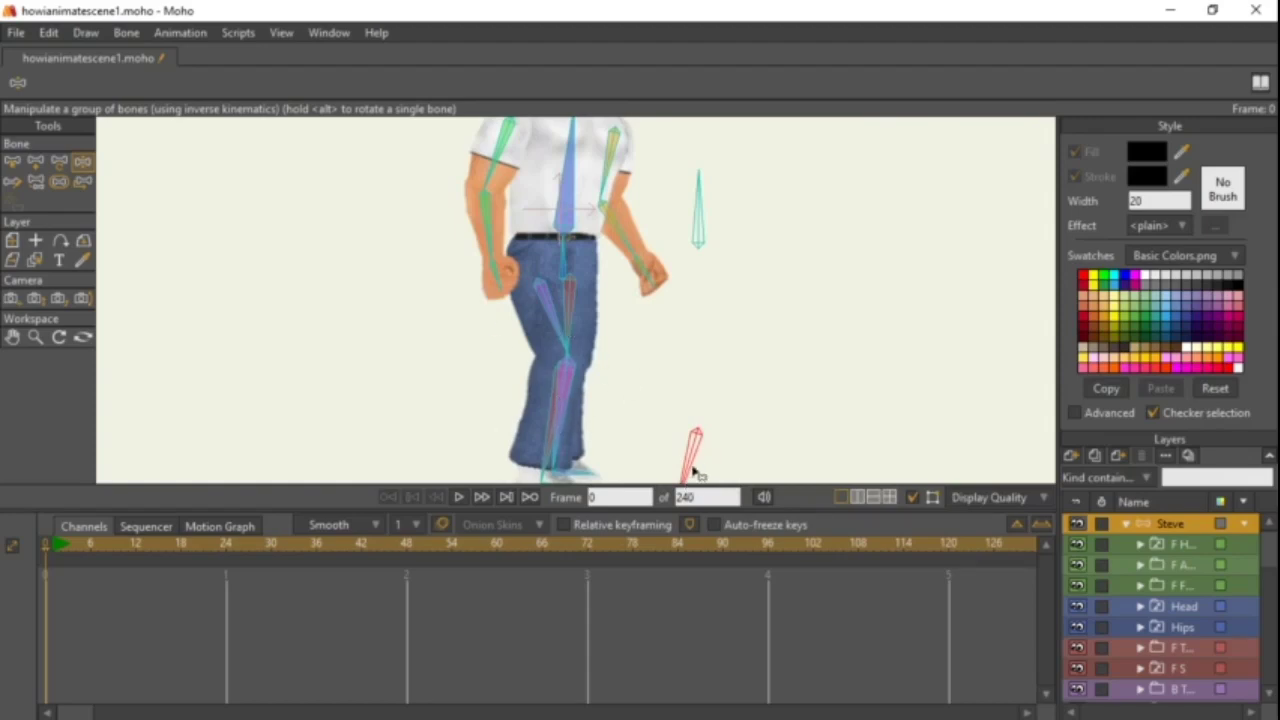
pyautogui.click(15, 163)
pyautogui.scroll(2, 834, 369)
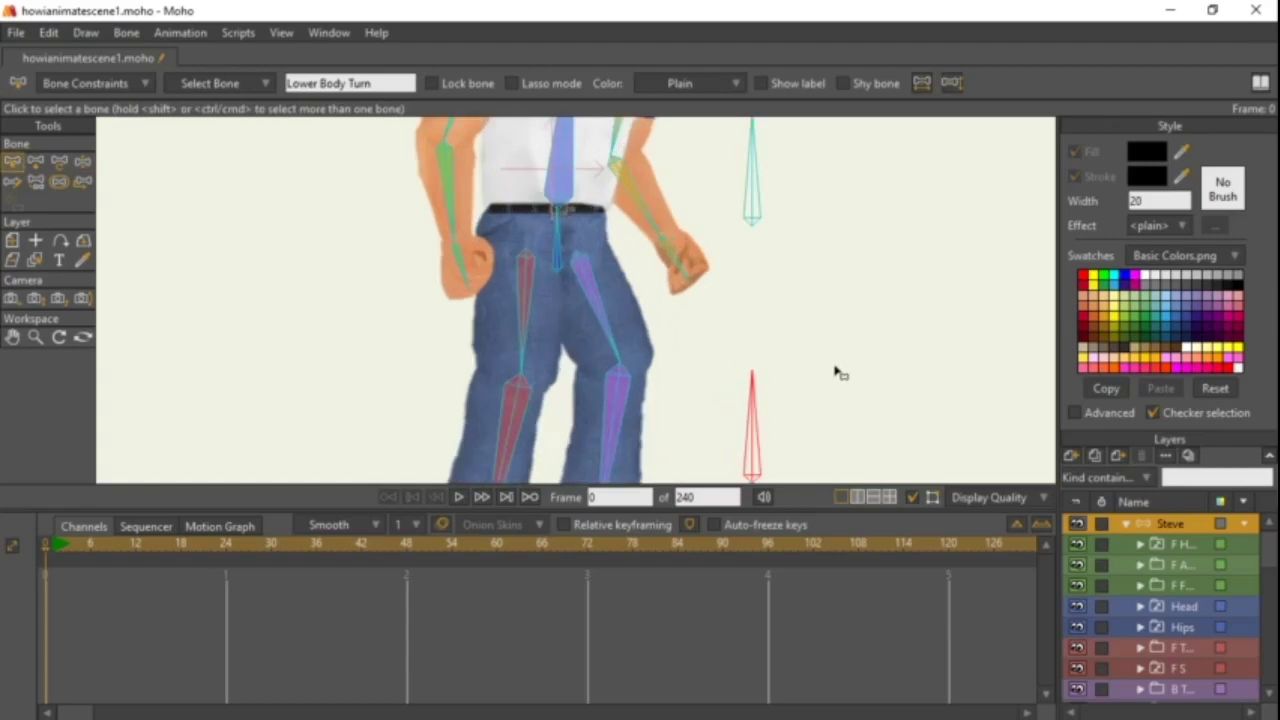
pyautogui.scroll(-4, 823, 398)
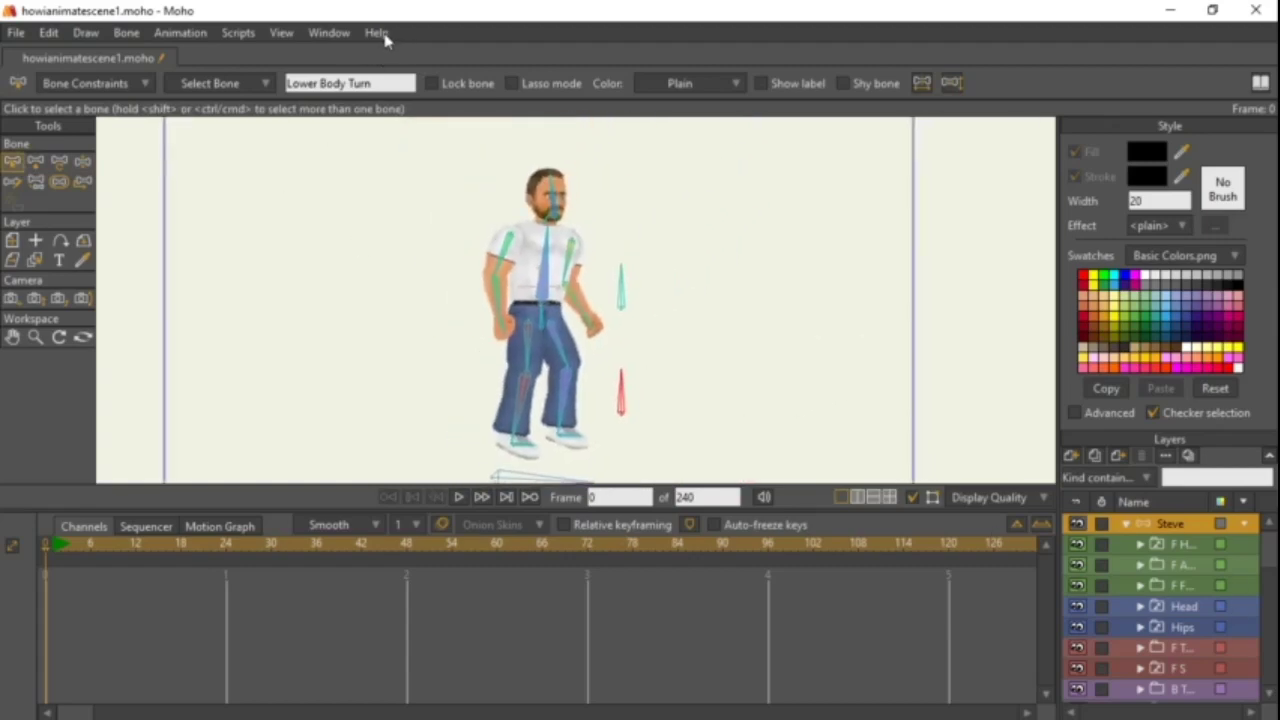
# Open the Actions window, activate the Upper Body Turn action, and move the window clear of the timeline.
pyautogui.click(330, 33)
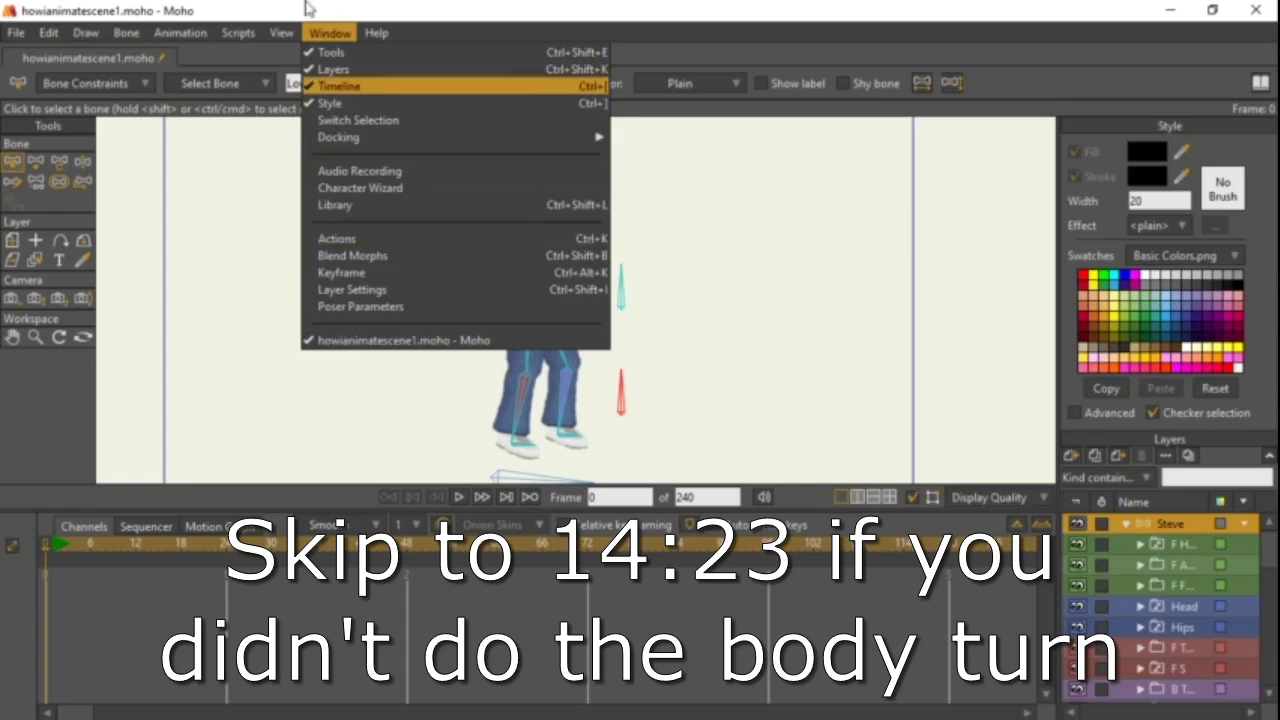
pyautogui.click(357, 240)
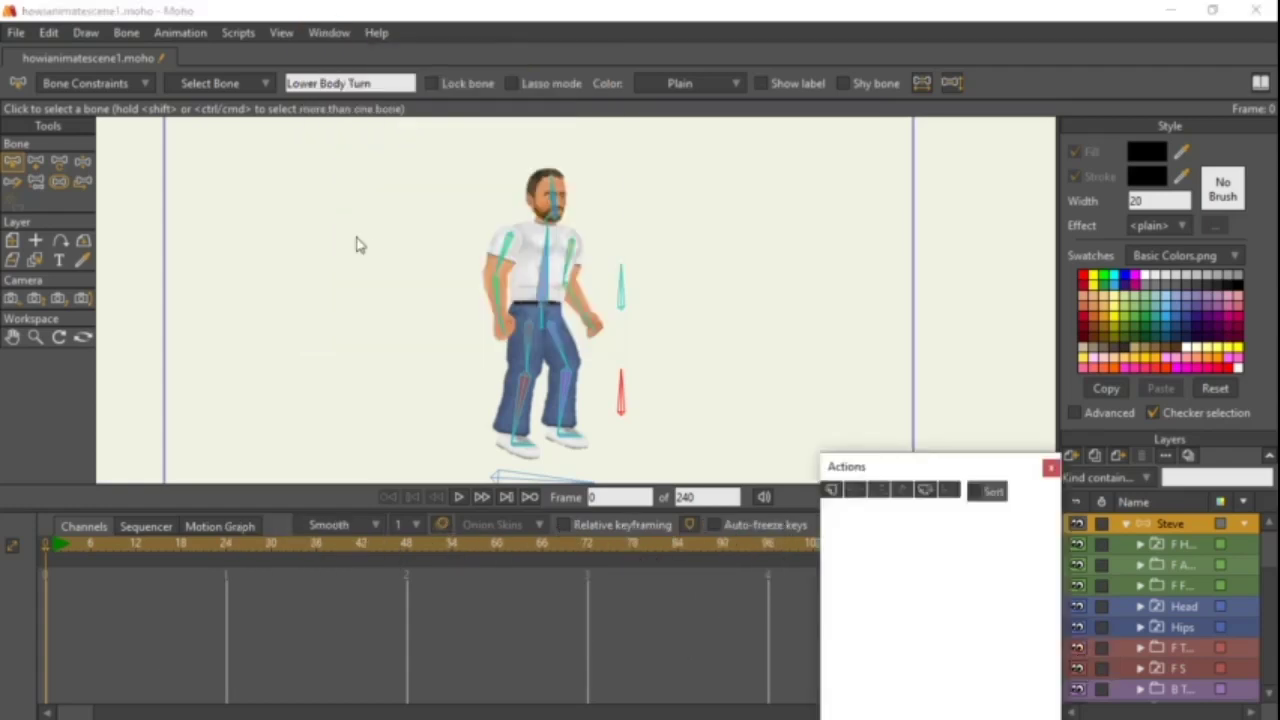
pyautogui.click(920, 584)
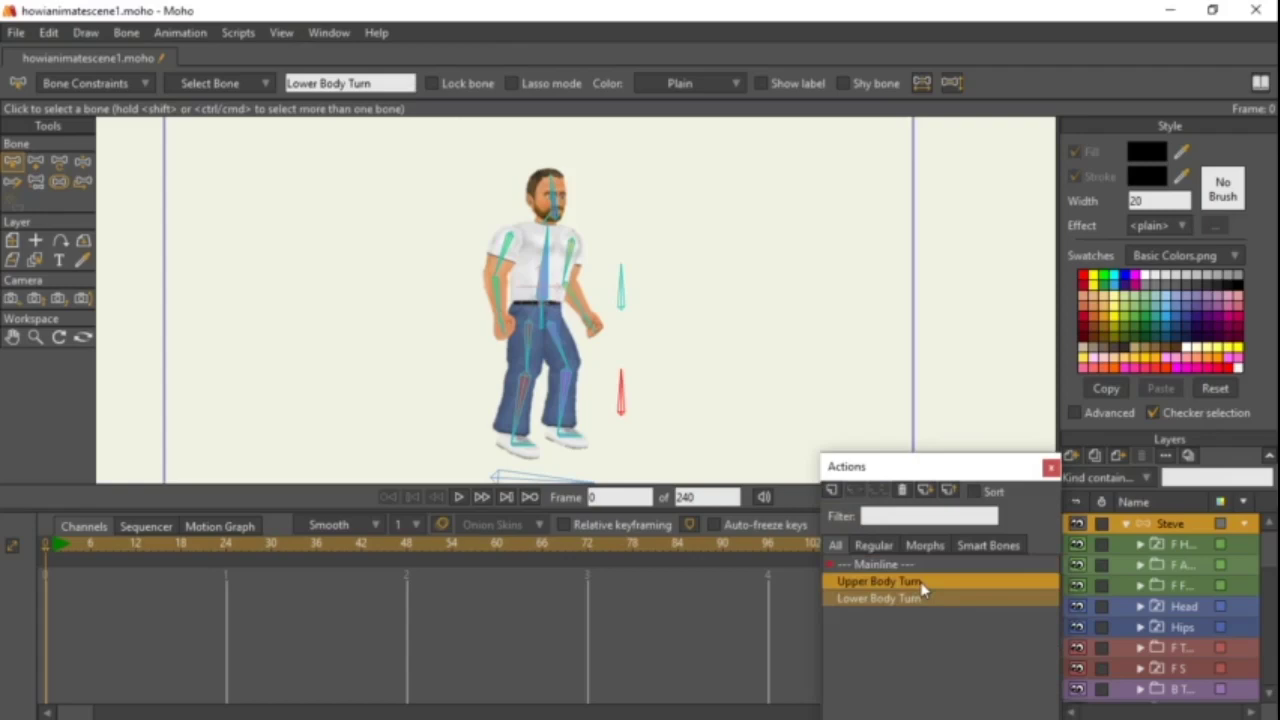
pyautogui.doubleClick(910, 586)
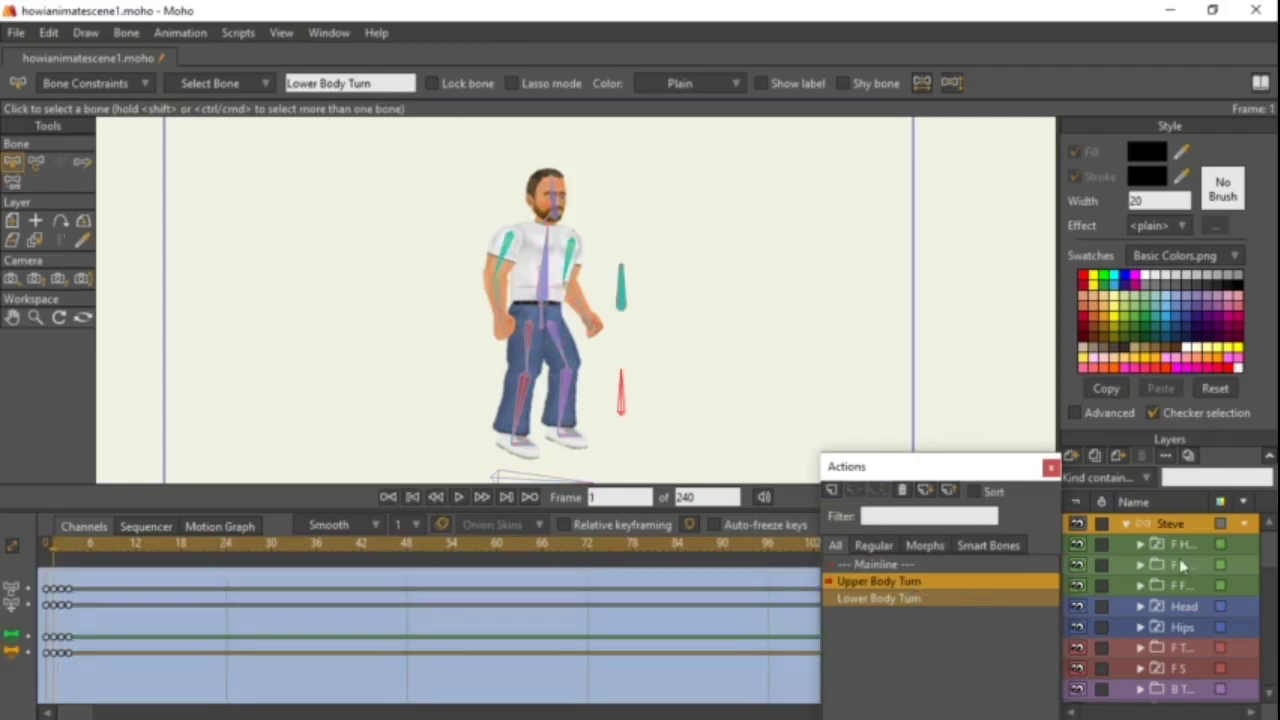
pyautogui.moveTo(925, 470); pyautogui.dragTo(900, 222)
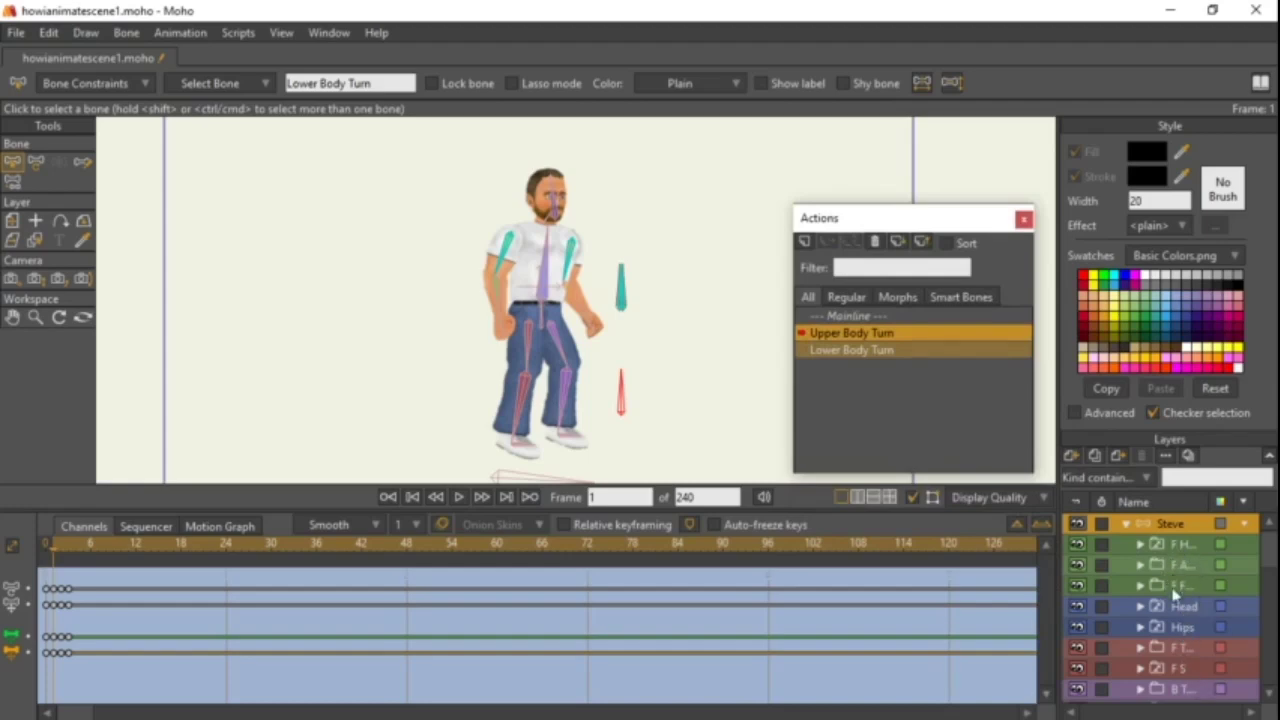
# Delete the Body layer's existing switch keyframes in the Upper Body Turn action.
pyautogui.click(1180, 687)
pyautogui.scroll(-3, 1180, 670)
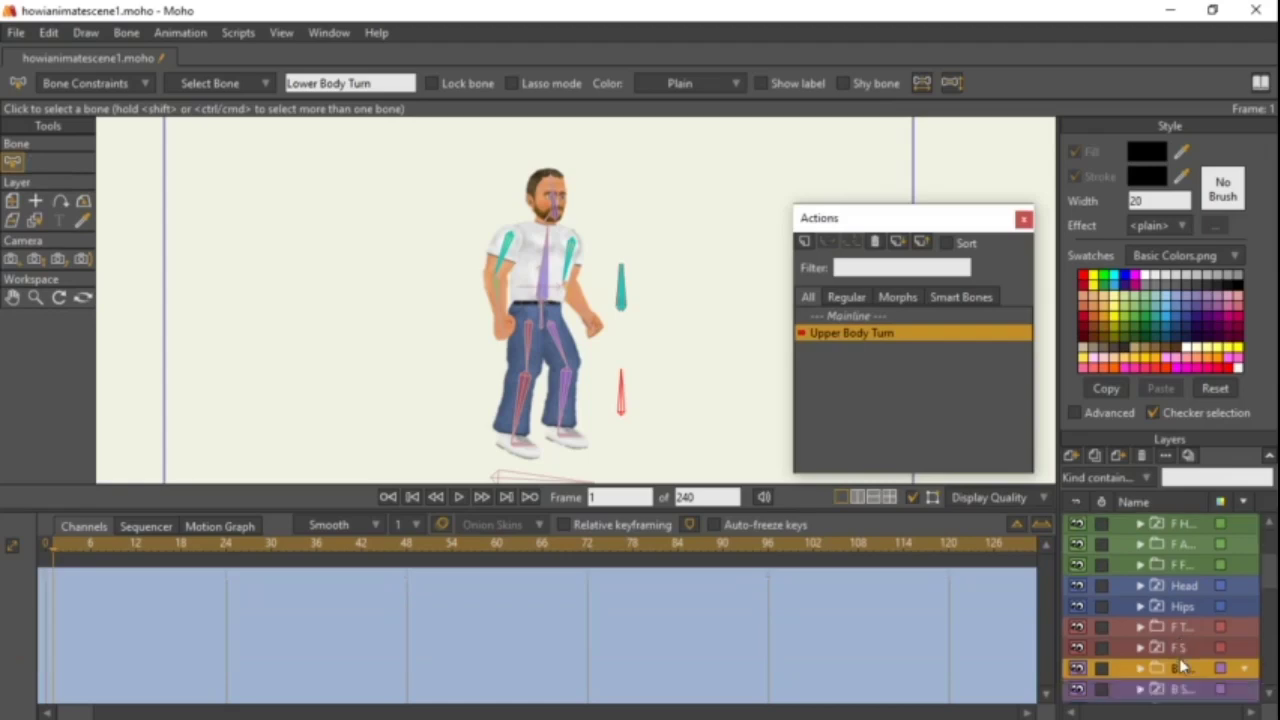
pyautogui.click(1186, 670)
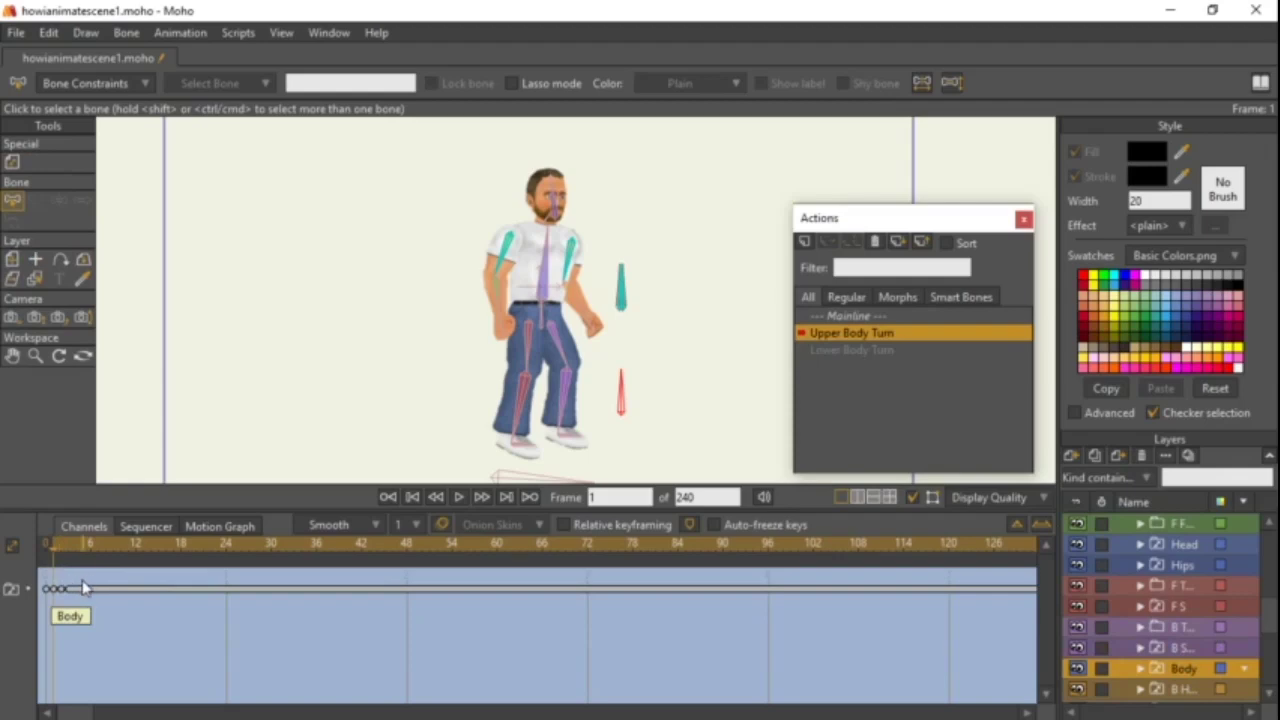
pyautogui.moveTo(84, 578); pyautogui.dragTo(42, 614)
pyautogui.press('Delete')
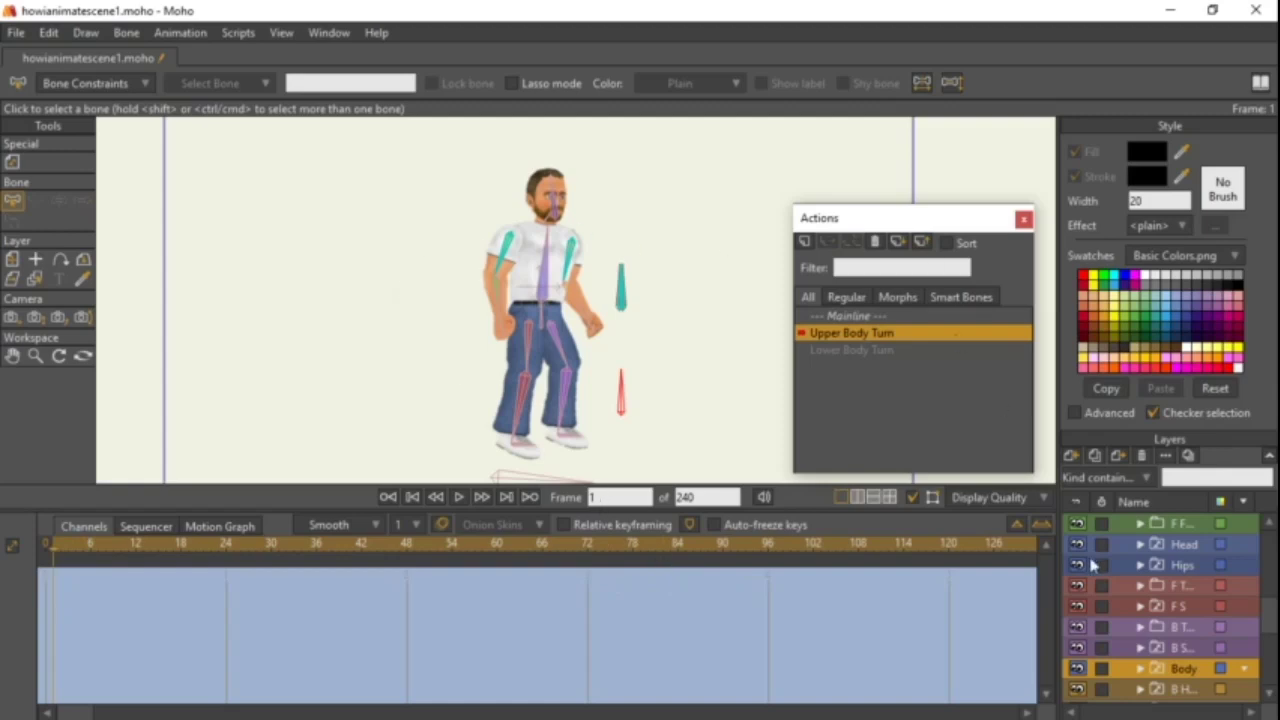
# Key the Body layer's switch in the Upper Body Turn action to Front at frame 1 and Side at frame 2.
pyautogui.rightClick(1178, 676)
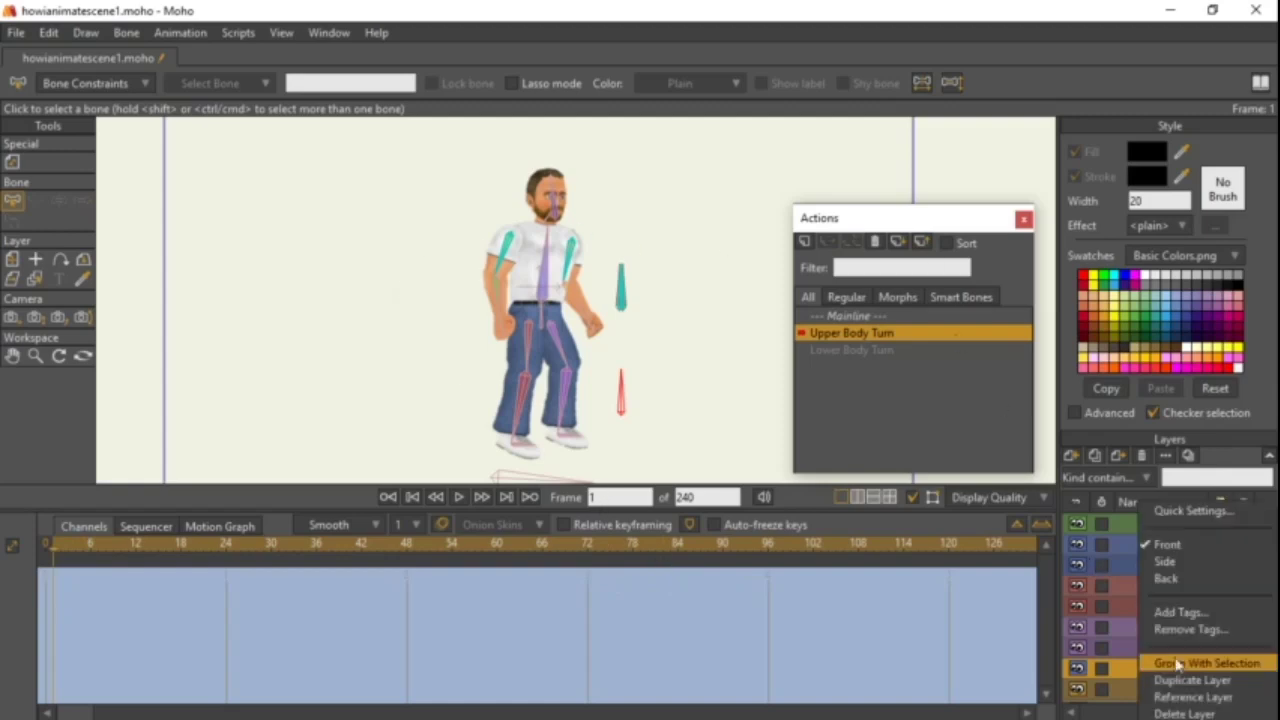
pyautogui.click(1185, 541)
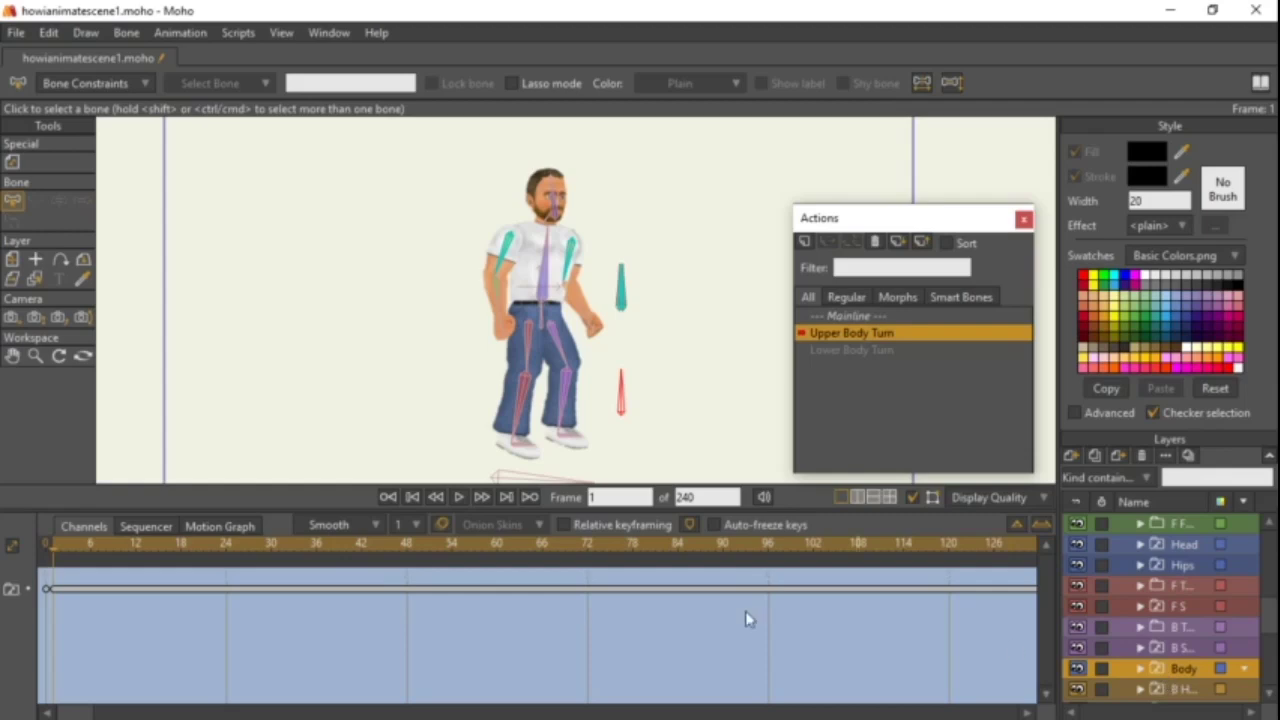
pyautogui.click(59, 552)
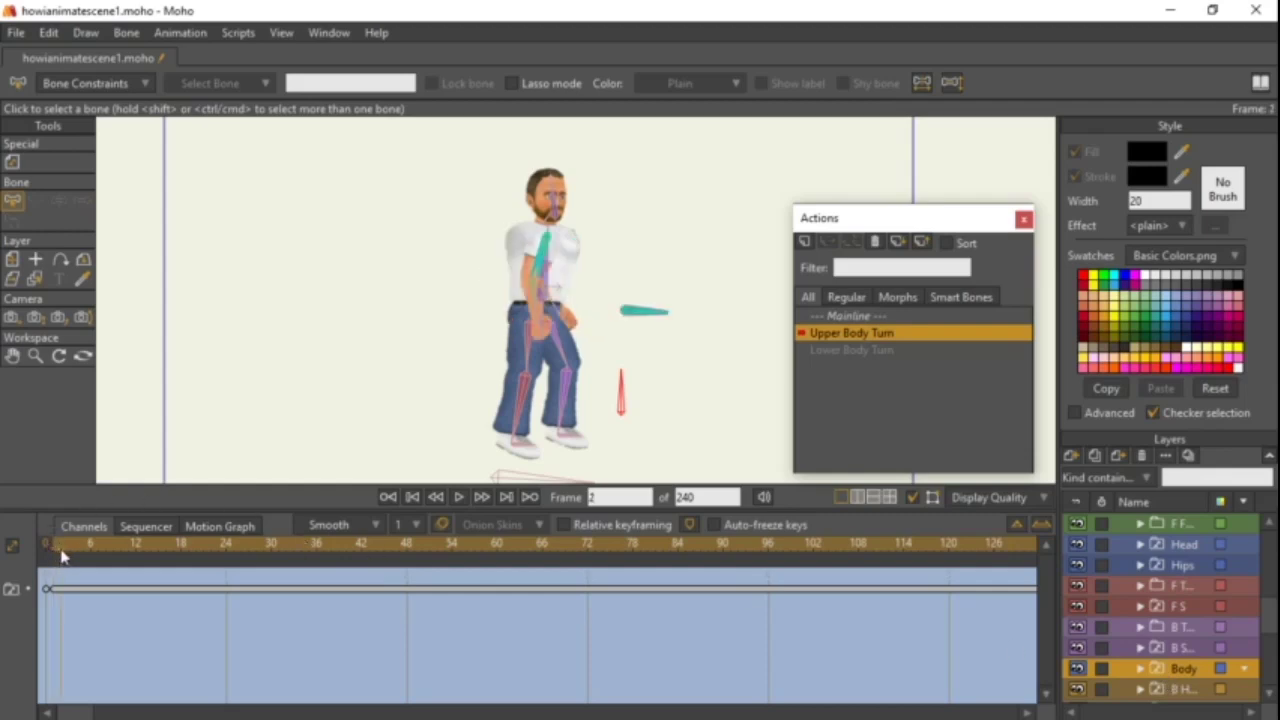
pyautogui.rightClick(1190, 664)
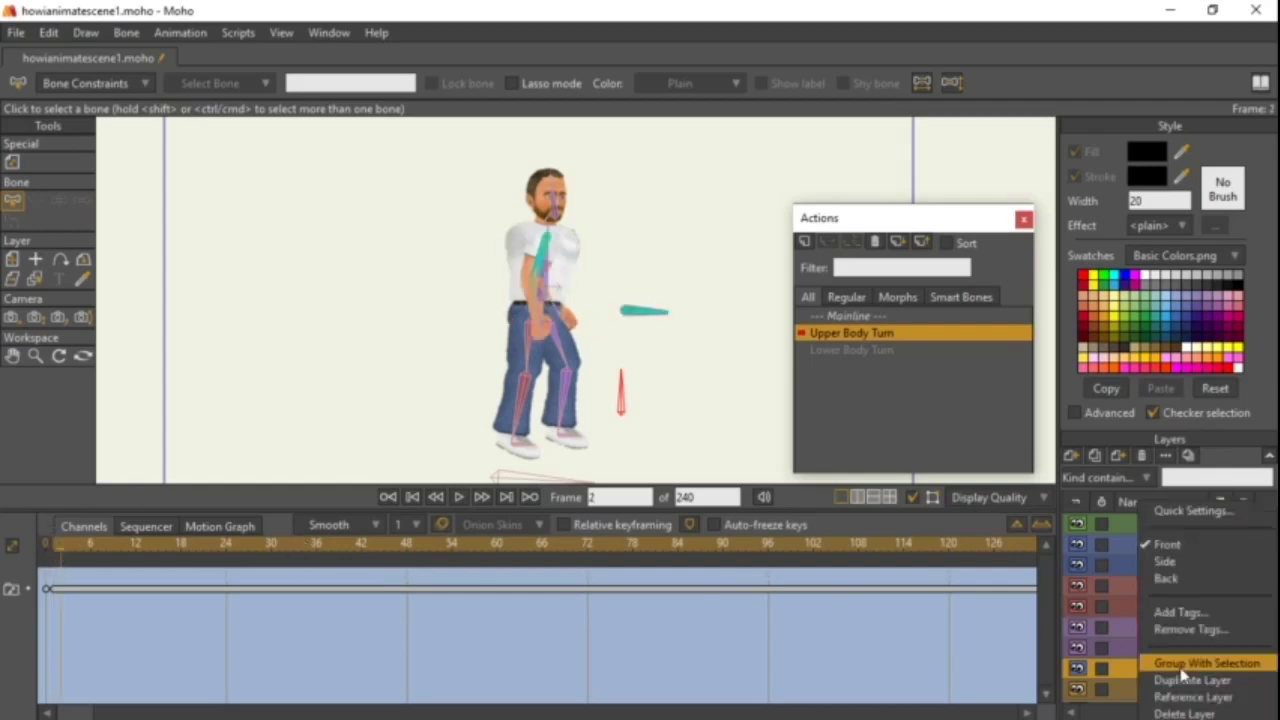
pyautogui.click(1187, 568)
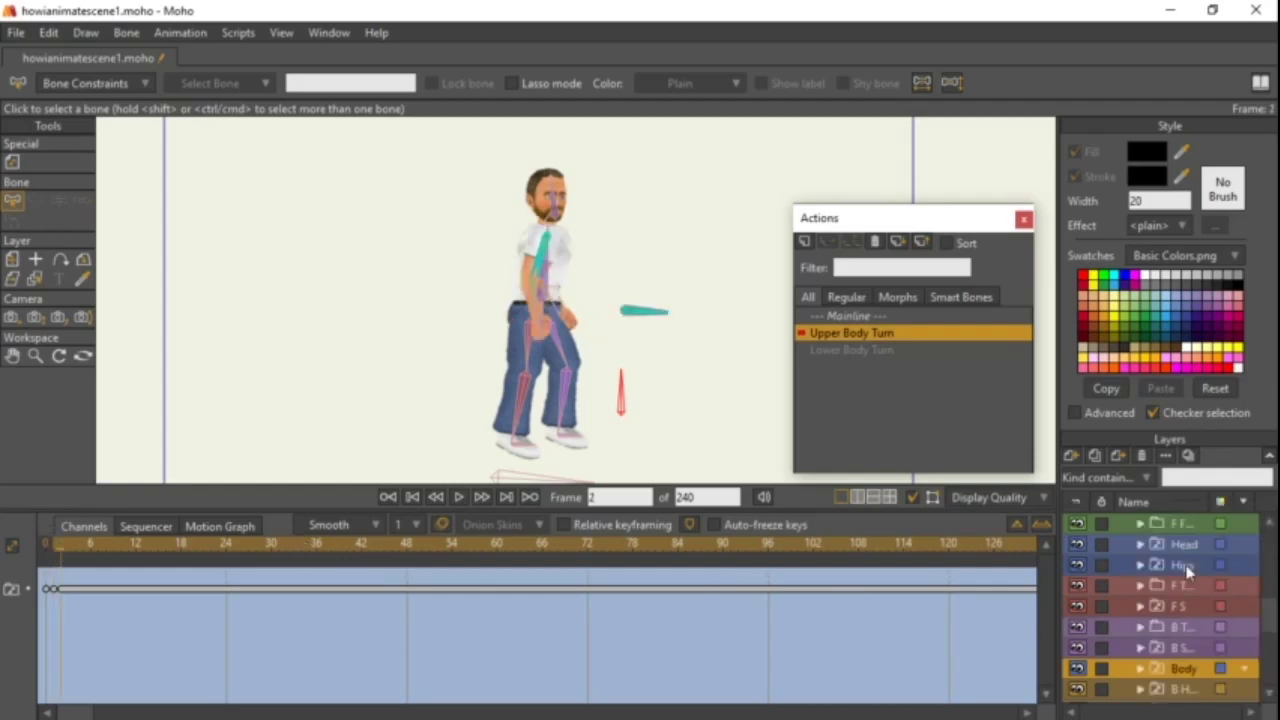
# Key the Body layer's switch to Back at frame 3 and scrub back through the Upper Body Turn frames.
pyautogui.click(65, 550)
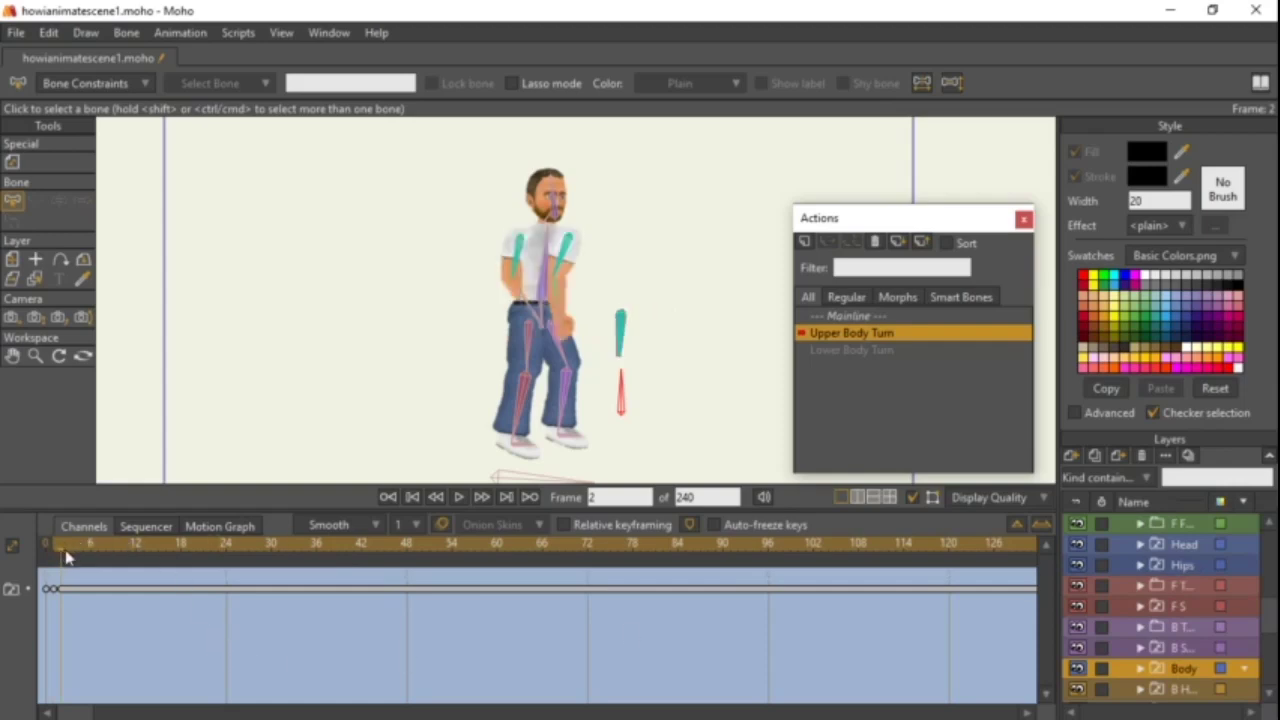
pyautogui.rightClick(1177, 666)
pyautogui.click(1177, 586)
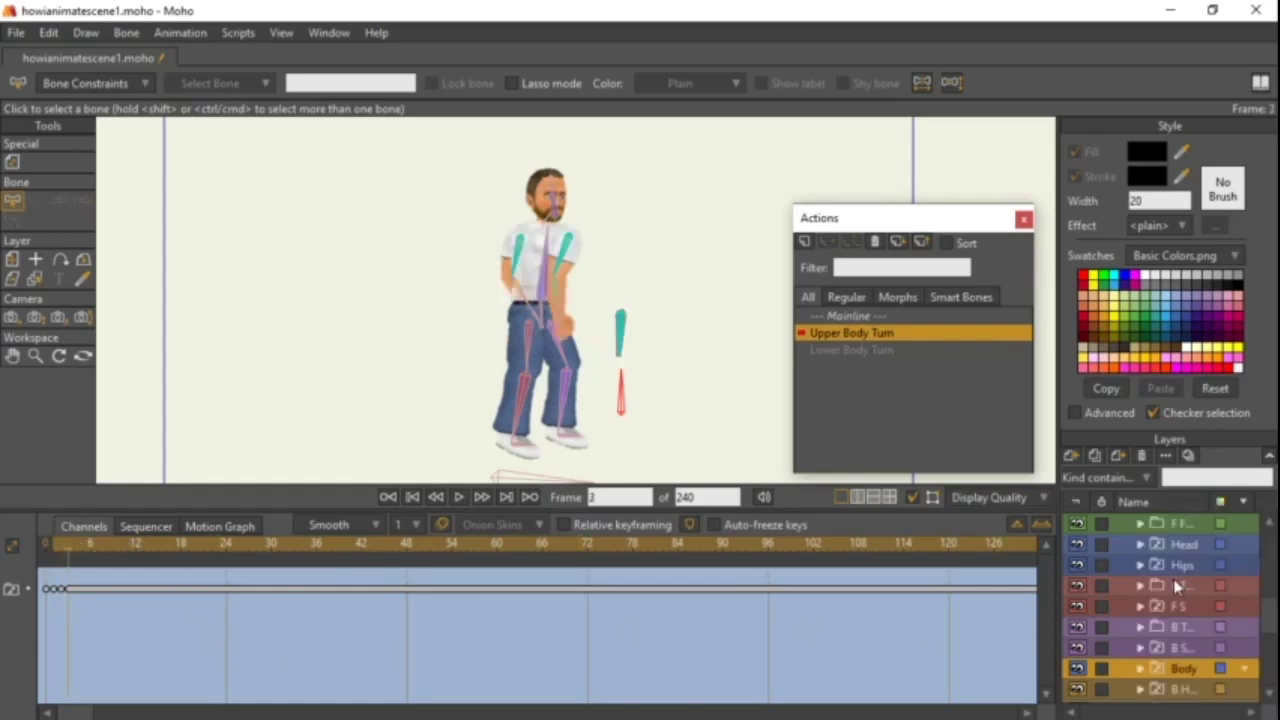
pyautogui.click(53, 547)
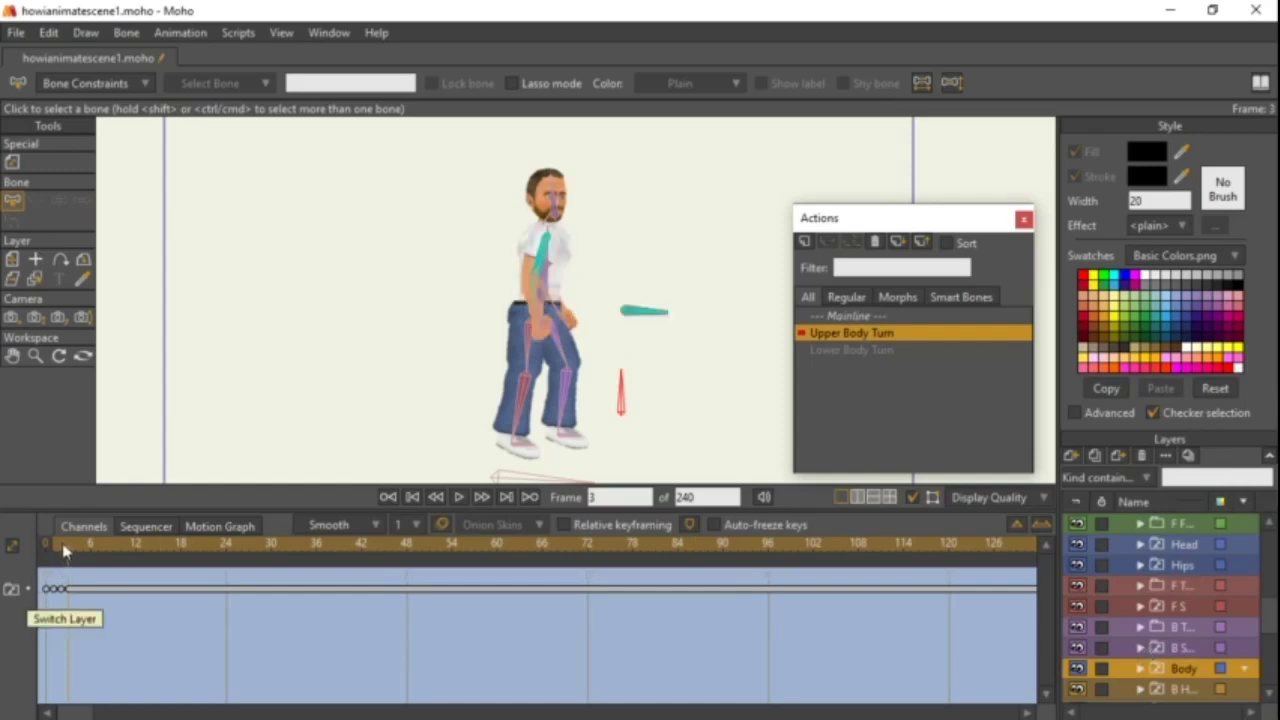
pyautogui.moveTo(50, 543)
pyautogui.mouseDown()
pyautogui.moveTo(80, 550)
pyautogui.moveTo(49, 554)
pyautogui.mouseUp()
# Activate the Lower Body Turn action and delete the Hips layer's existing switch keyframes in it.
pyautogui.doubleClick(876, 350)
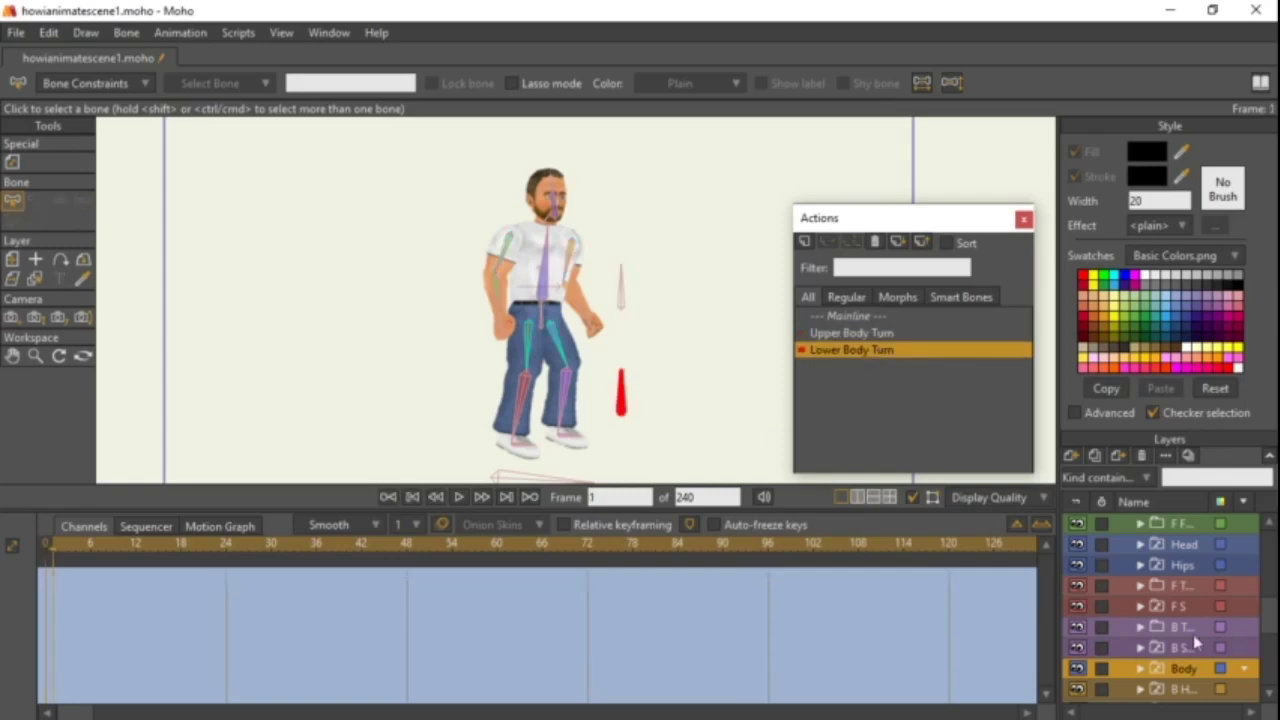
pyautogui.click(1178, 587)
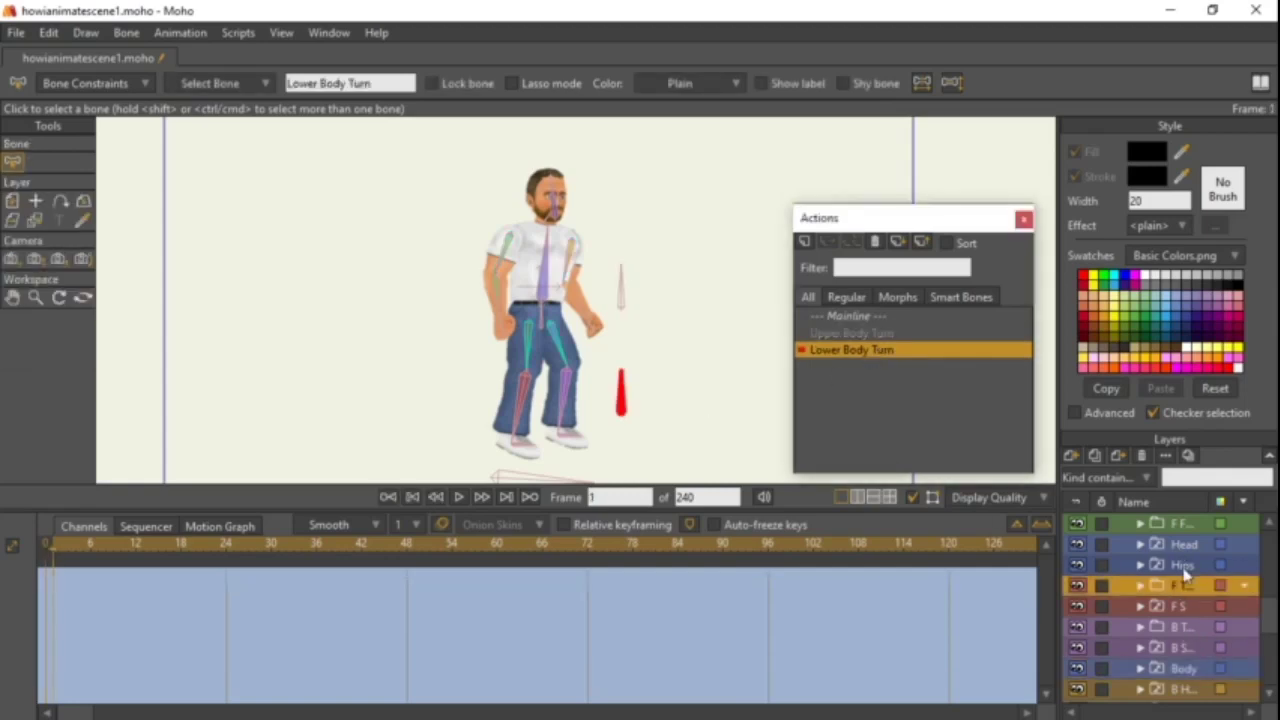
pyautogui.click(1183, 566)
pyautogui.moveTo(138, 576); pyautogui.dragTo(27, 614)
pyautogui.press('Delete')
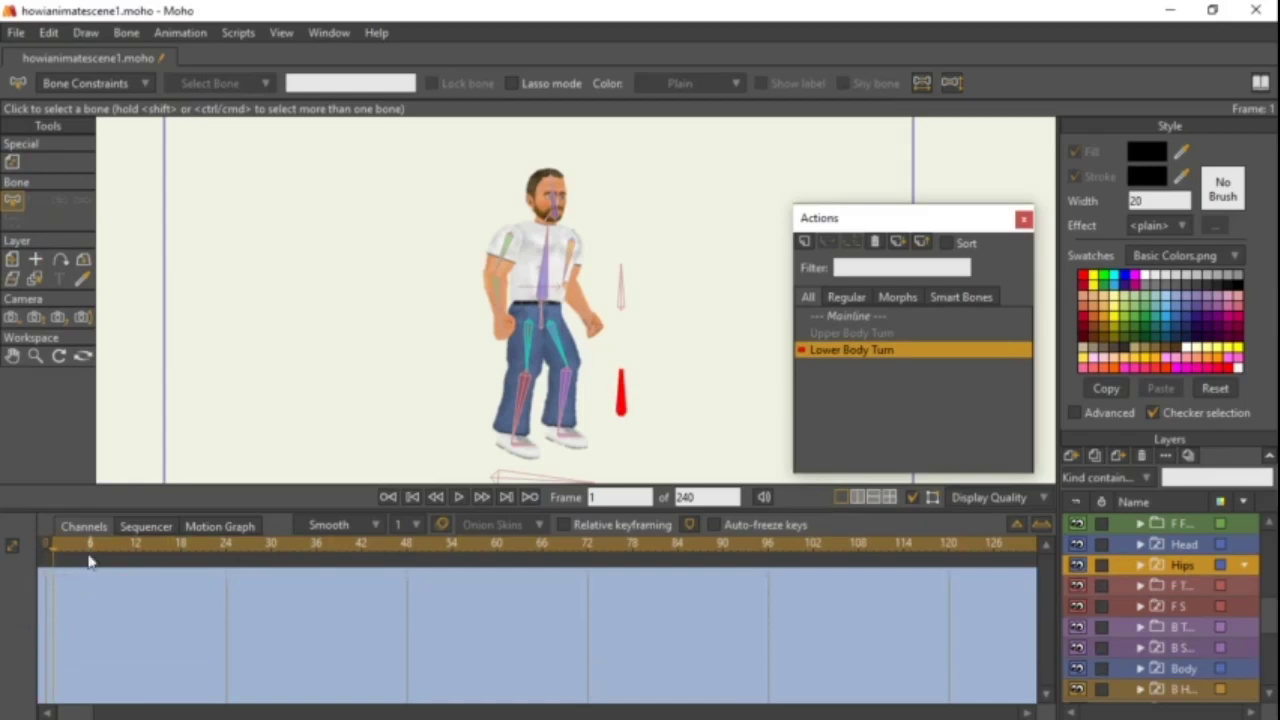
# Key the Hips layer's switch in the Lower Body Turn action to Front at frame 1 and Side at frame 2.
pyautogui.rightClick(1167, 564)
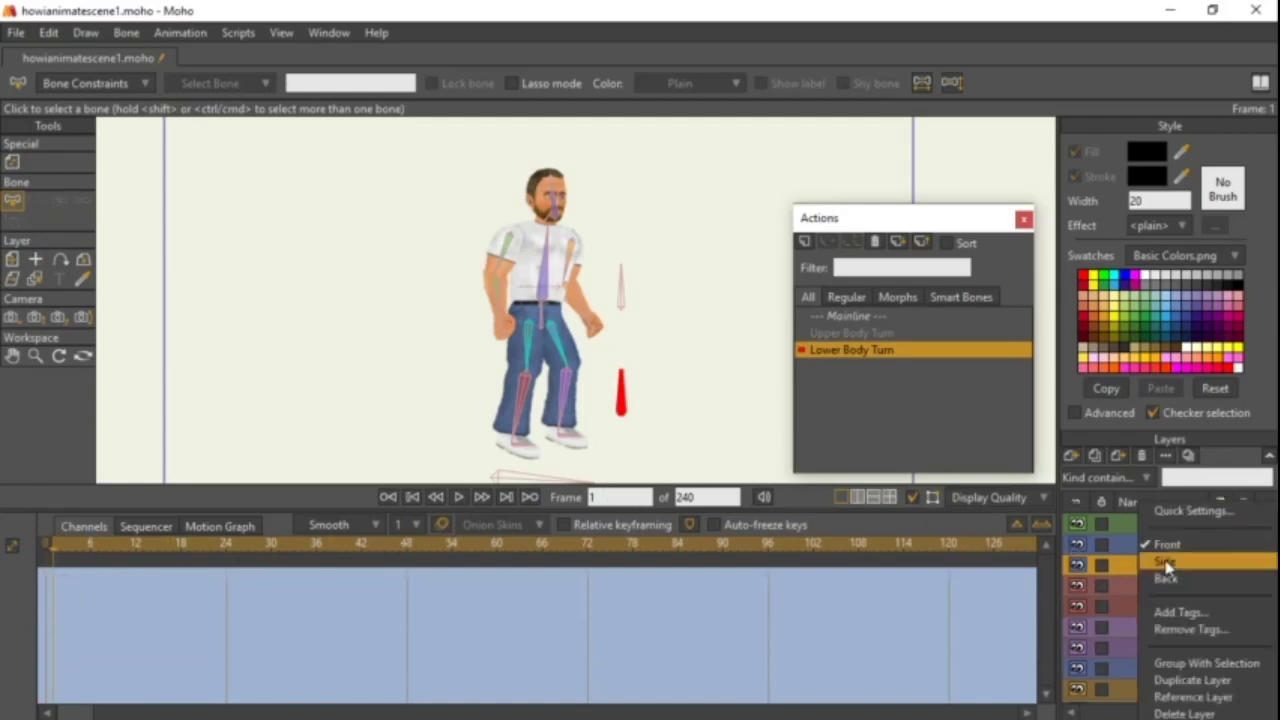
pyautogui.click(1172, 545)
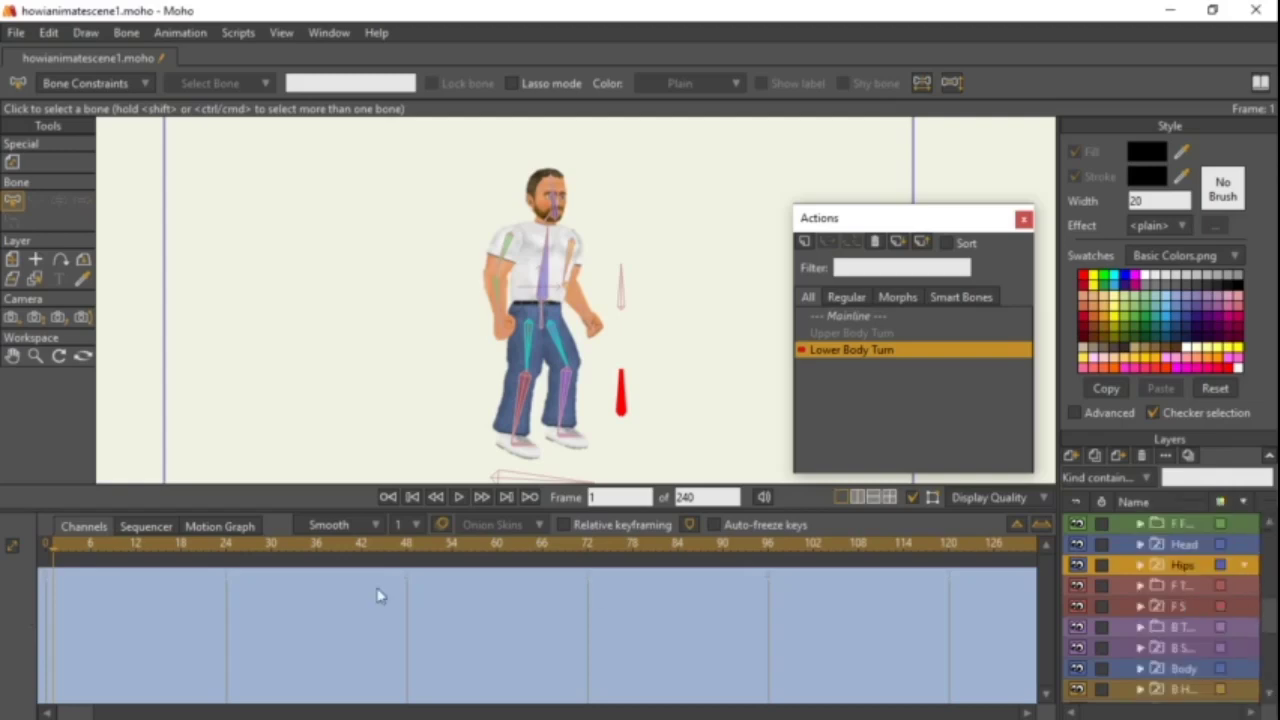
pyautogui.click(60, 550)
pyautogui.rightClick(1194, 566)
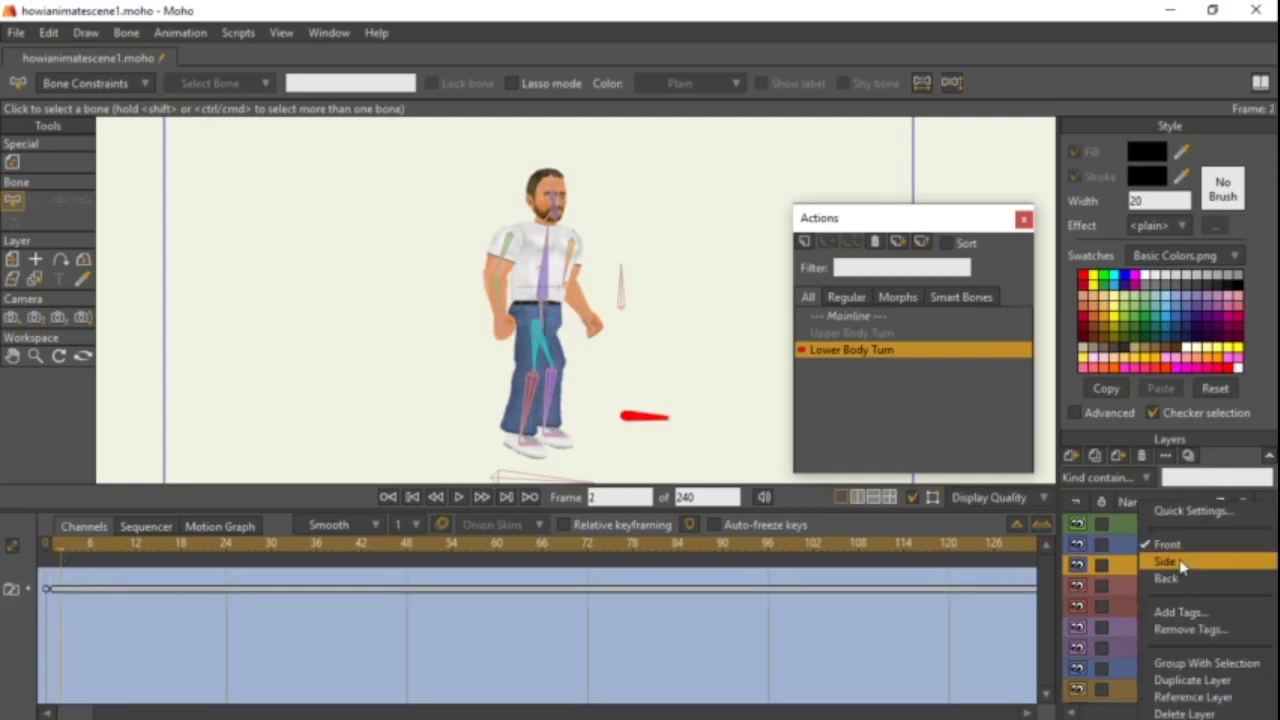
pyautogui.click(1176, 566)
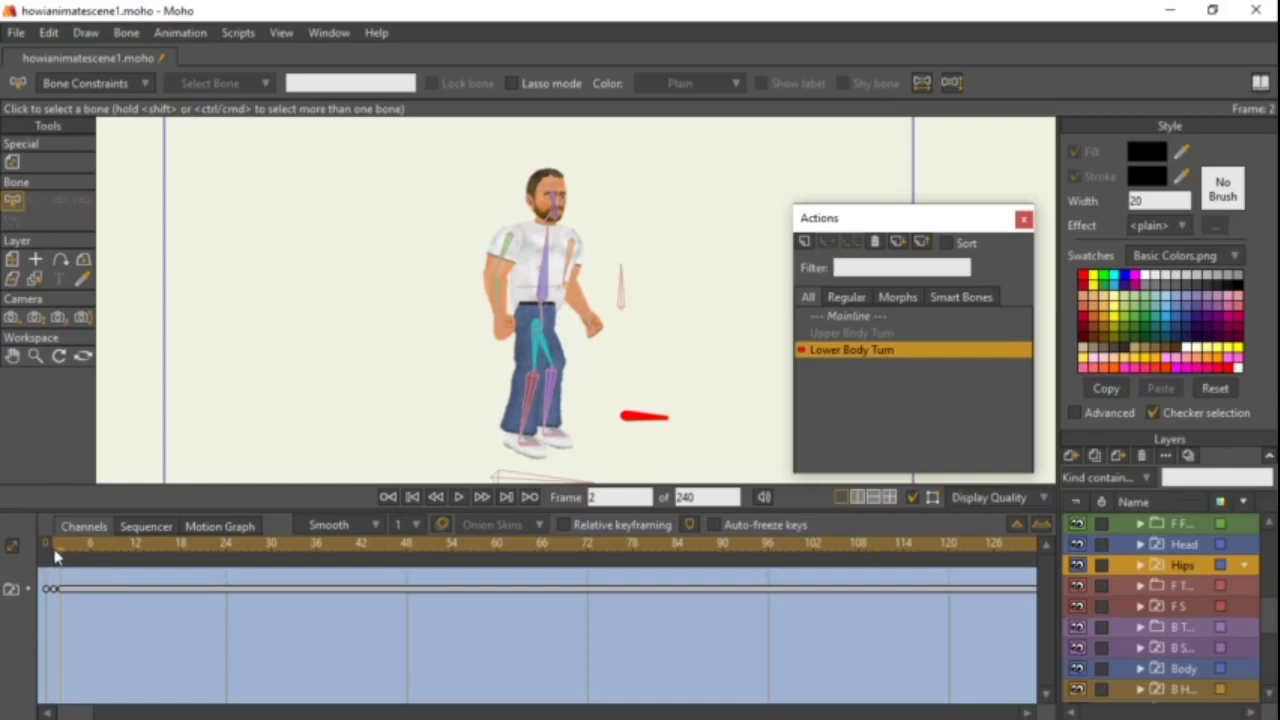
# Key the Hips layer's switch at frame 3 of the Lower Body Turn action.
pyautogui.click(66, 548)
pyautogui.rightClick(1184, 576)
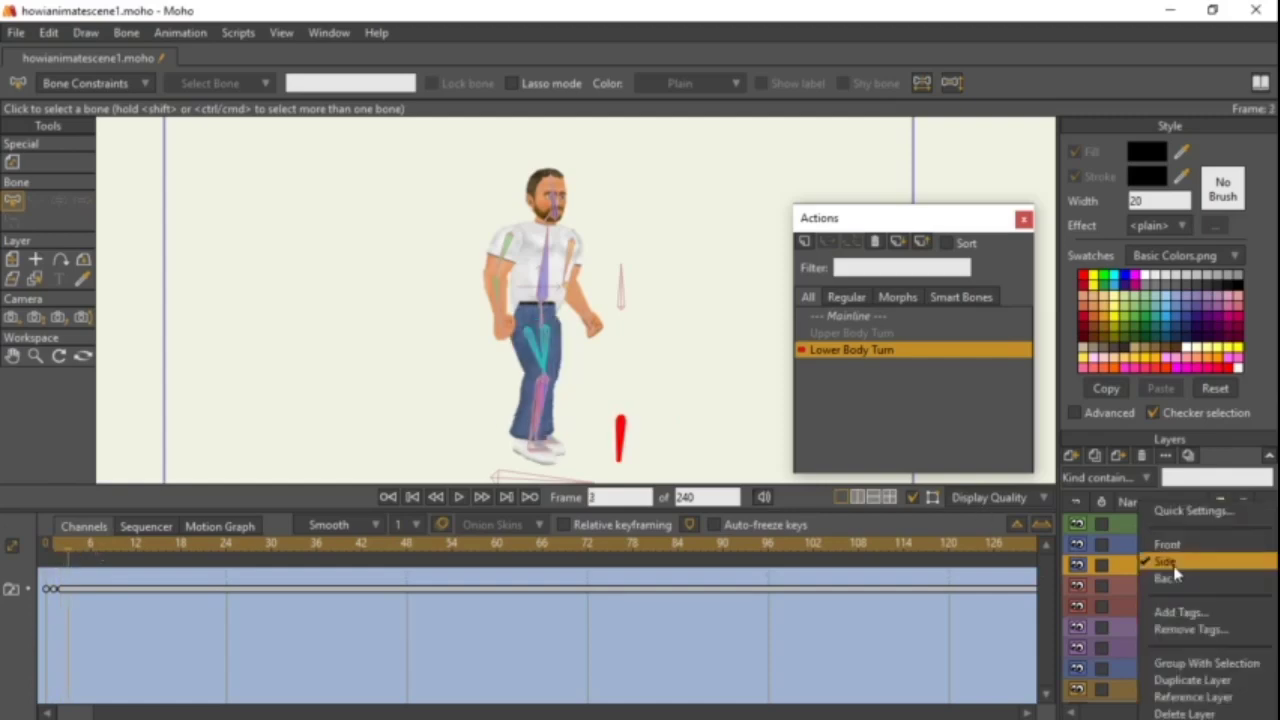
pyautogui.click(1168, 562)
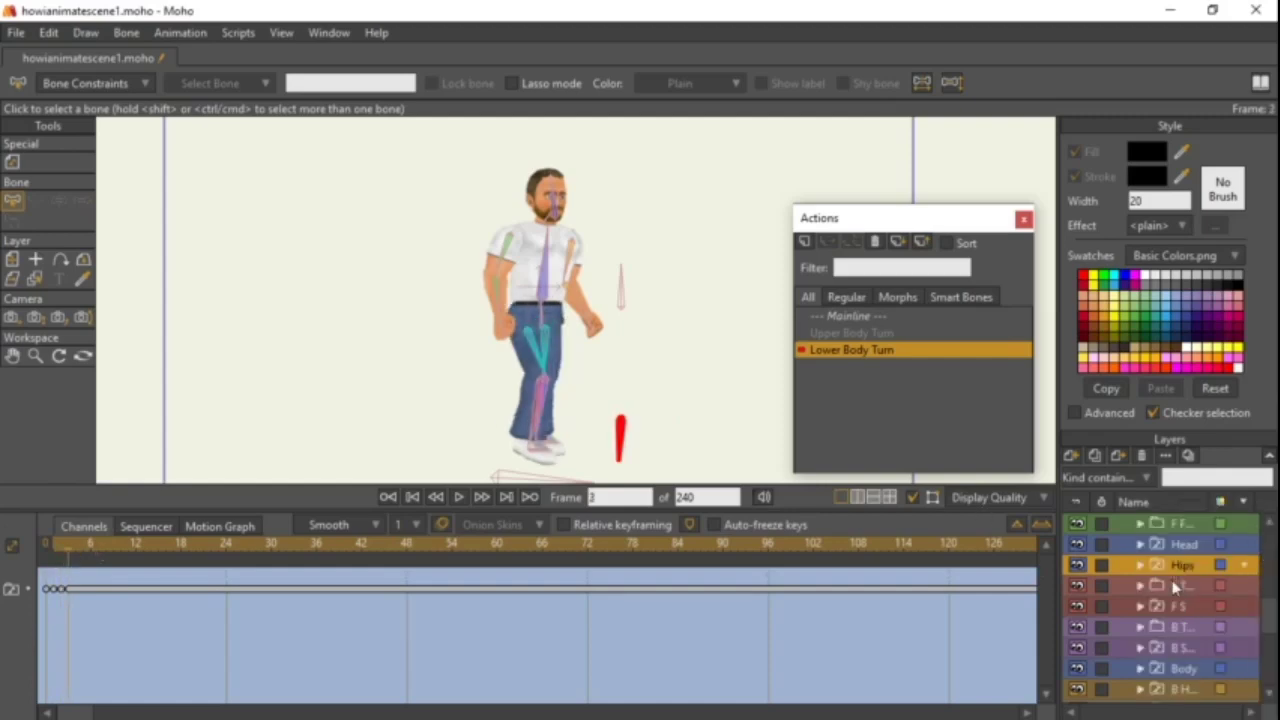
# Check the keyed Lower Body Turn frames, return to the Mainline and close the Actions window.
pyautogui.click(55, 549)
pyautogui.click(68, 548)
pyautogui.click(54, 549)
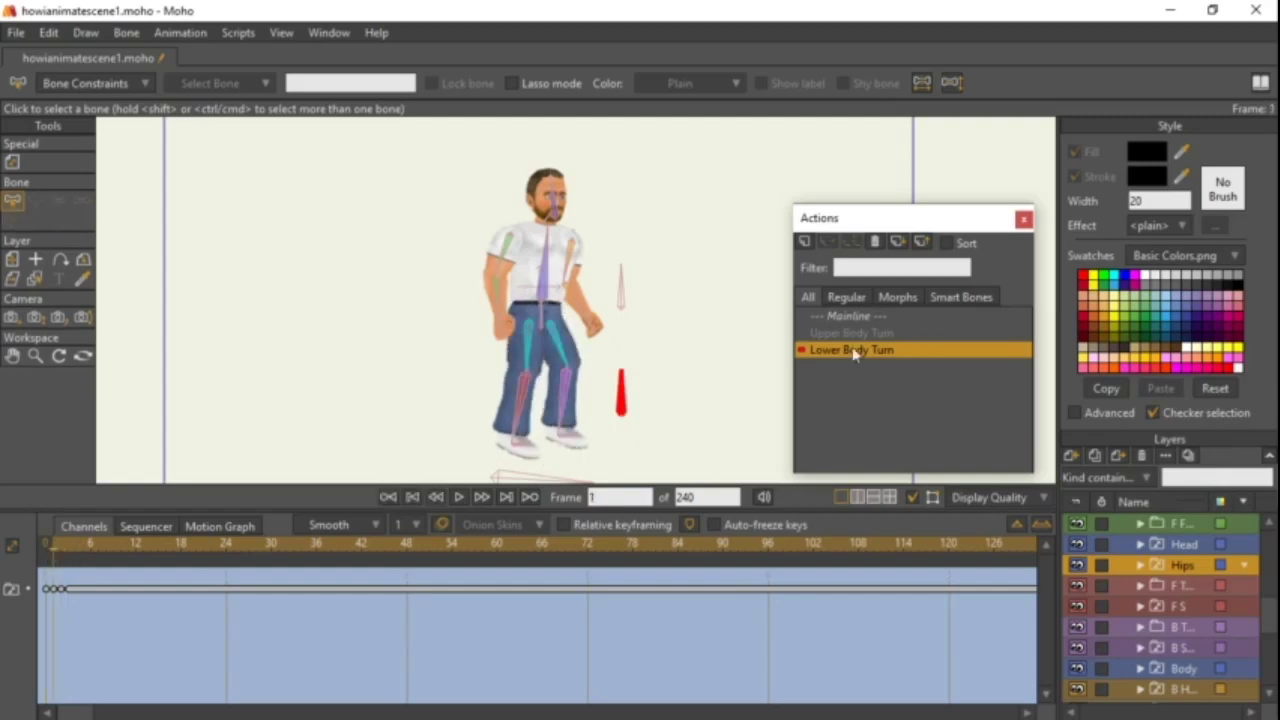
pyautogui.click(866, 317)
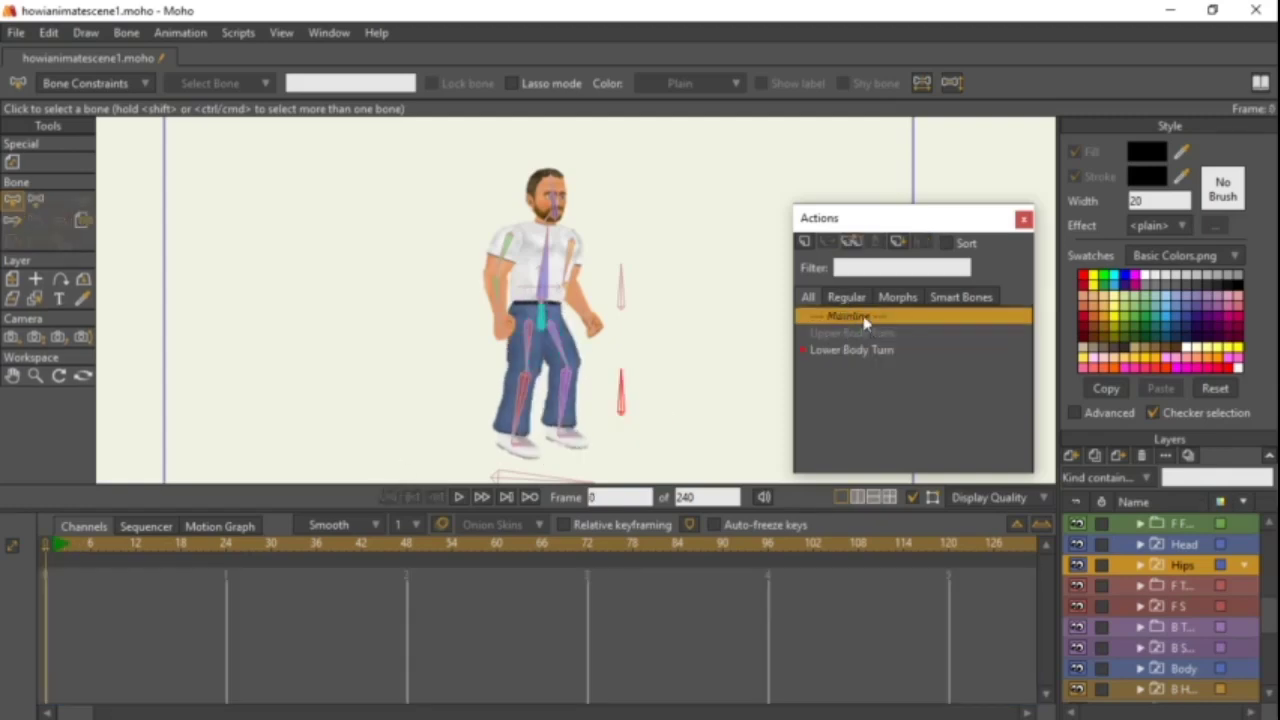
pyautogui.click(1024, 218)
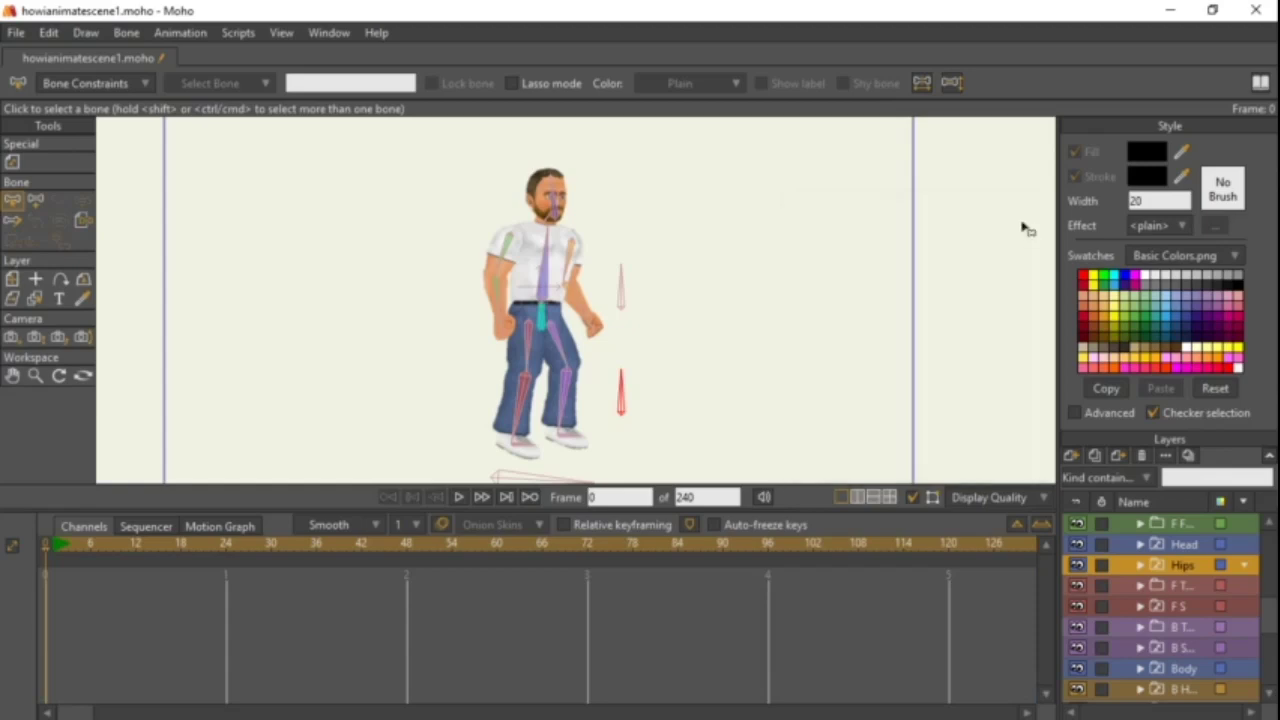
# Select the Steve bone layer and test the lower and upper body turn bones with Manipulate Bones.
pyautogui.scroll(3, 1193, 556)
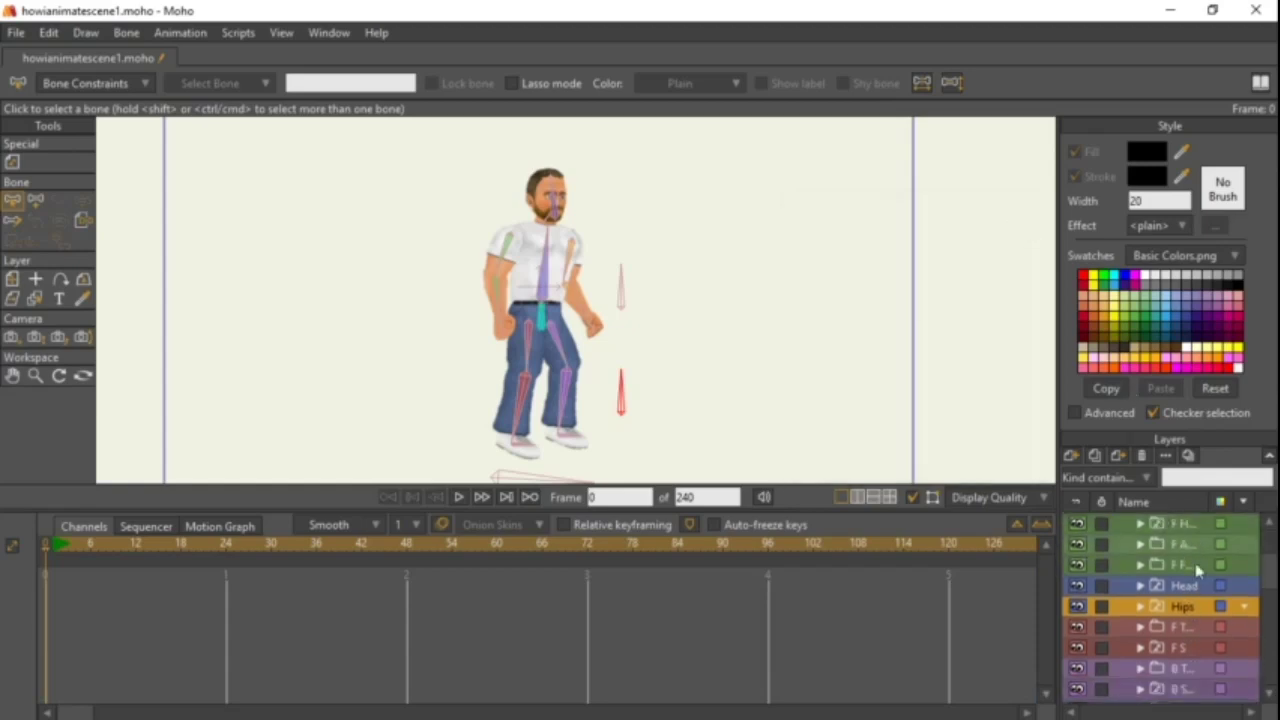
pyautogui.click(1168, 527)
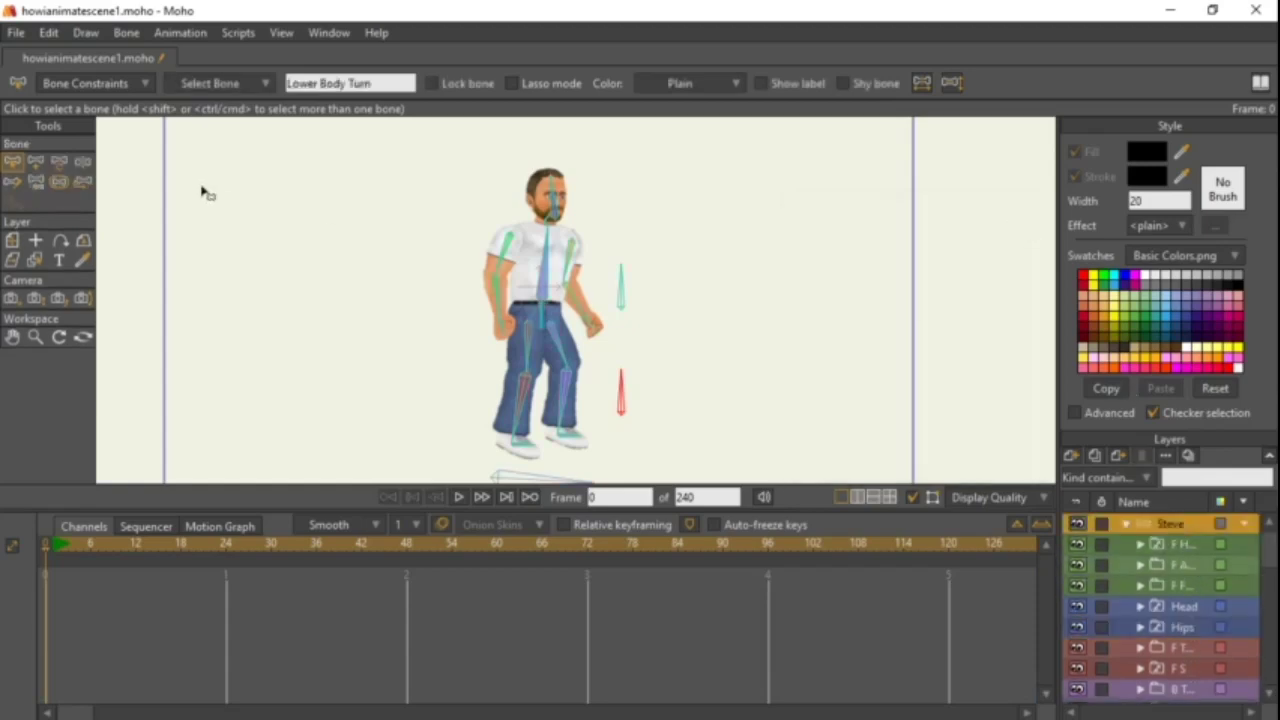
pyautogui.click(82, 161)
pyautogui.moveTo(621, 392); pyautogui.dragTo(657, 351)
pyautogui.moveTo(618, 274); pyautogui.dragTo(640, 258)
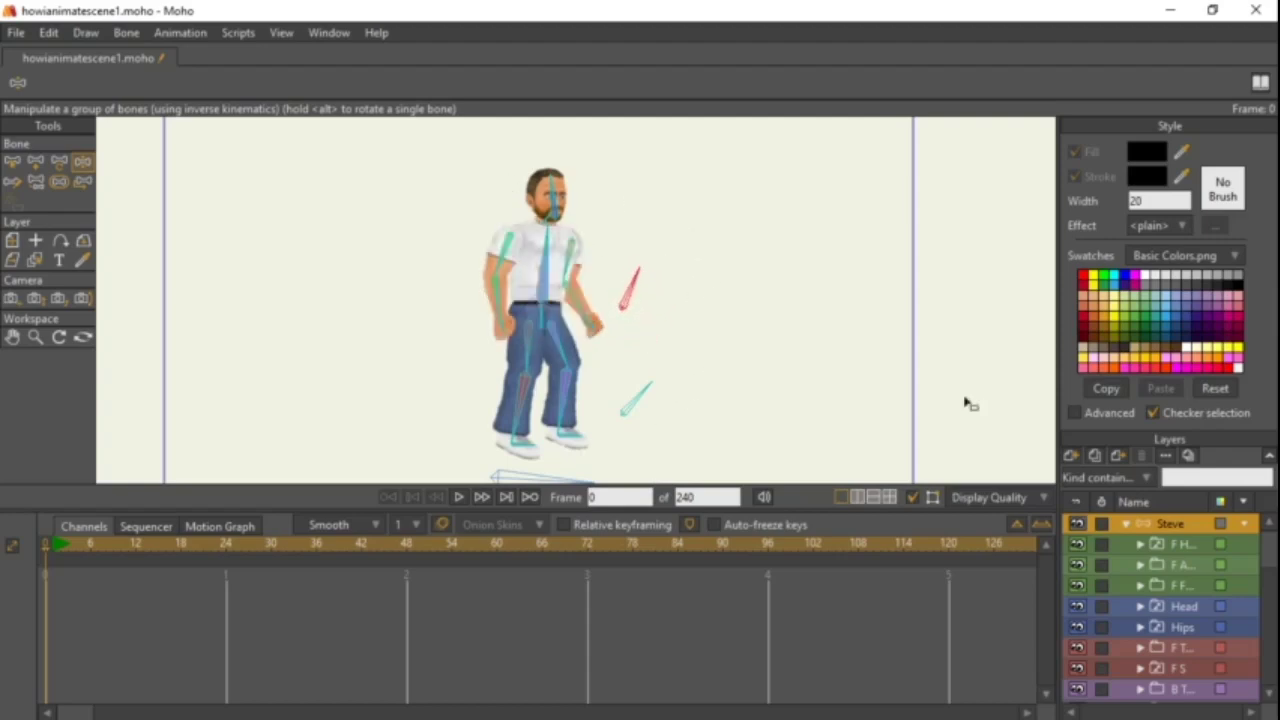
# Preview the Head layer's Back view and switch it back to Front.
pyautogui.rightClick(1167, 613)
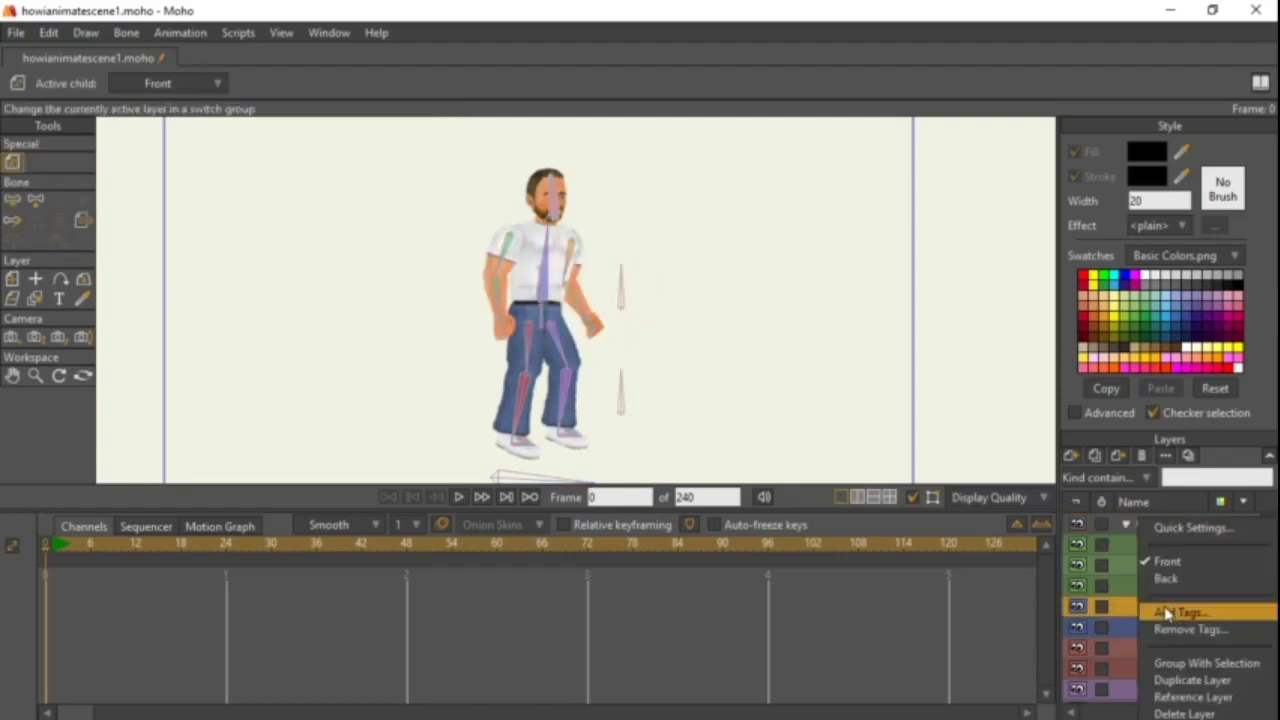
pyautogui.click(1166, 578)
pyautogui.rightClick(1167, 613)
pyautogui.click(1170, 562)
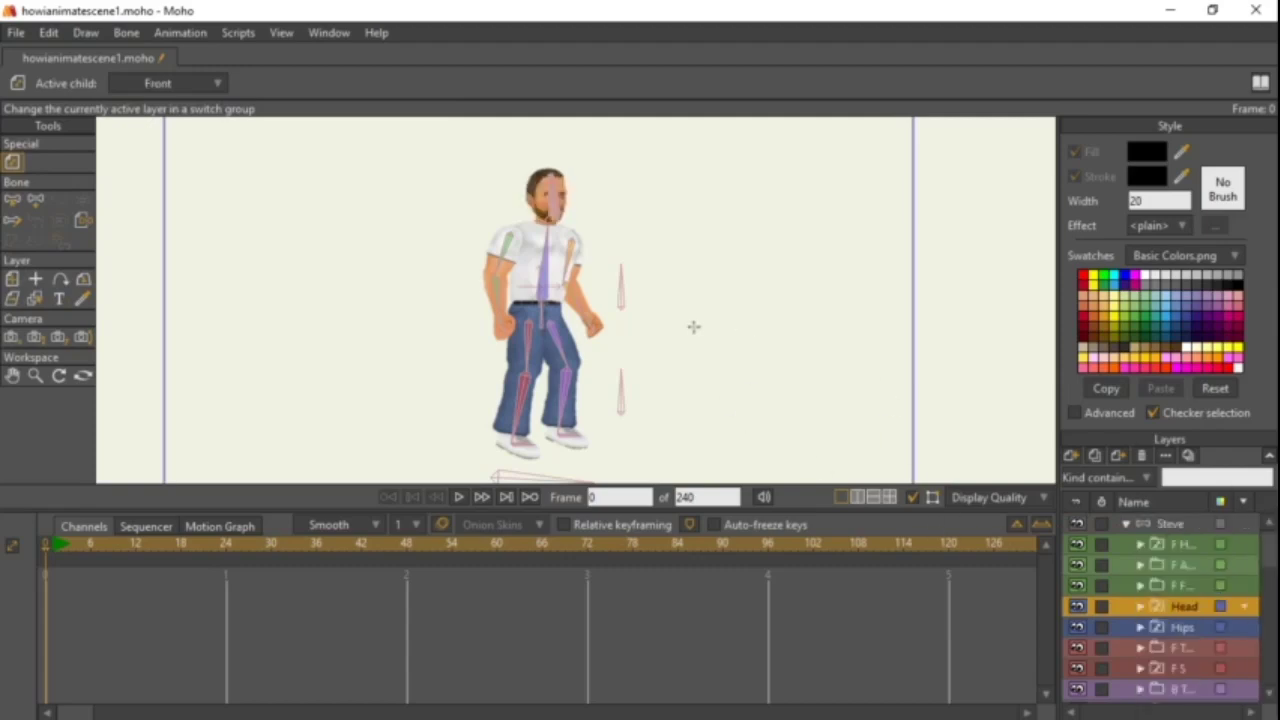
# Switch to File Explorer and locate the red upper-arm images in the Steve folder.
pyautogui.scroll(-2, 794, 375)
pyautogui.moveTo(794, 375); pyautogui.dragTo(796, 391)
pyautogui.scroll(1, 796, 391)
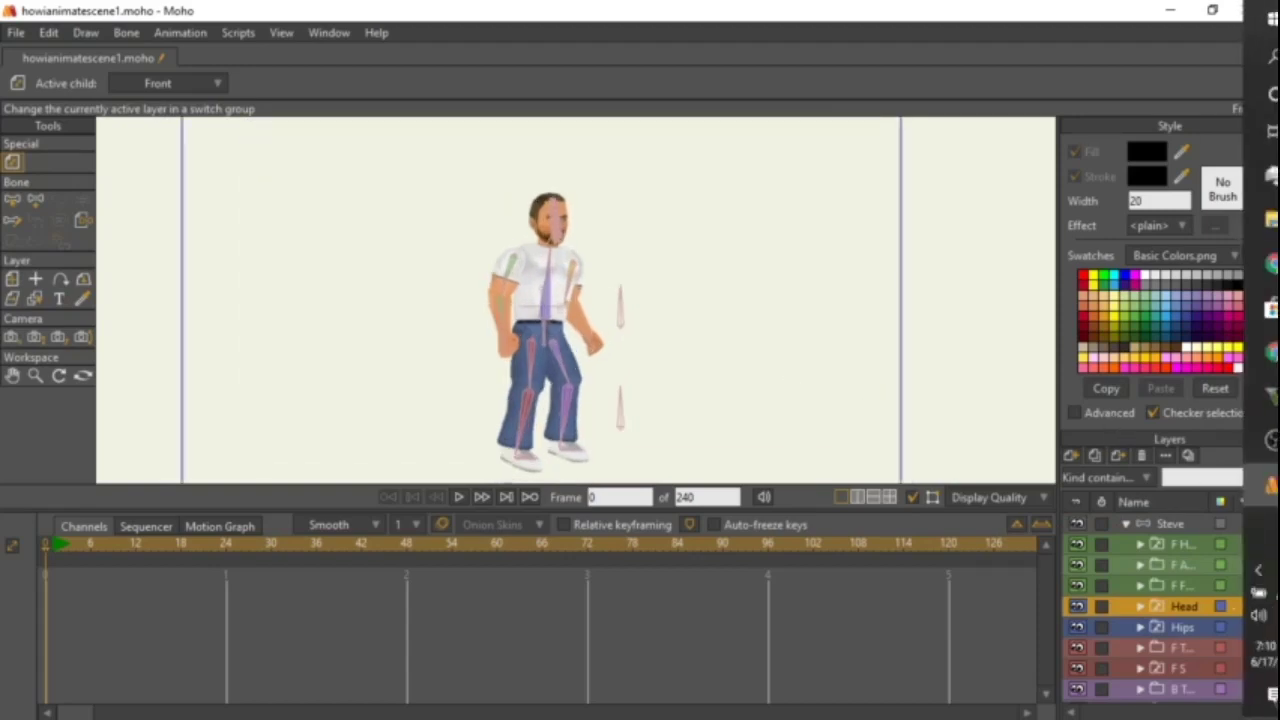
pyautogui.scroll(3, 587, 308)
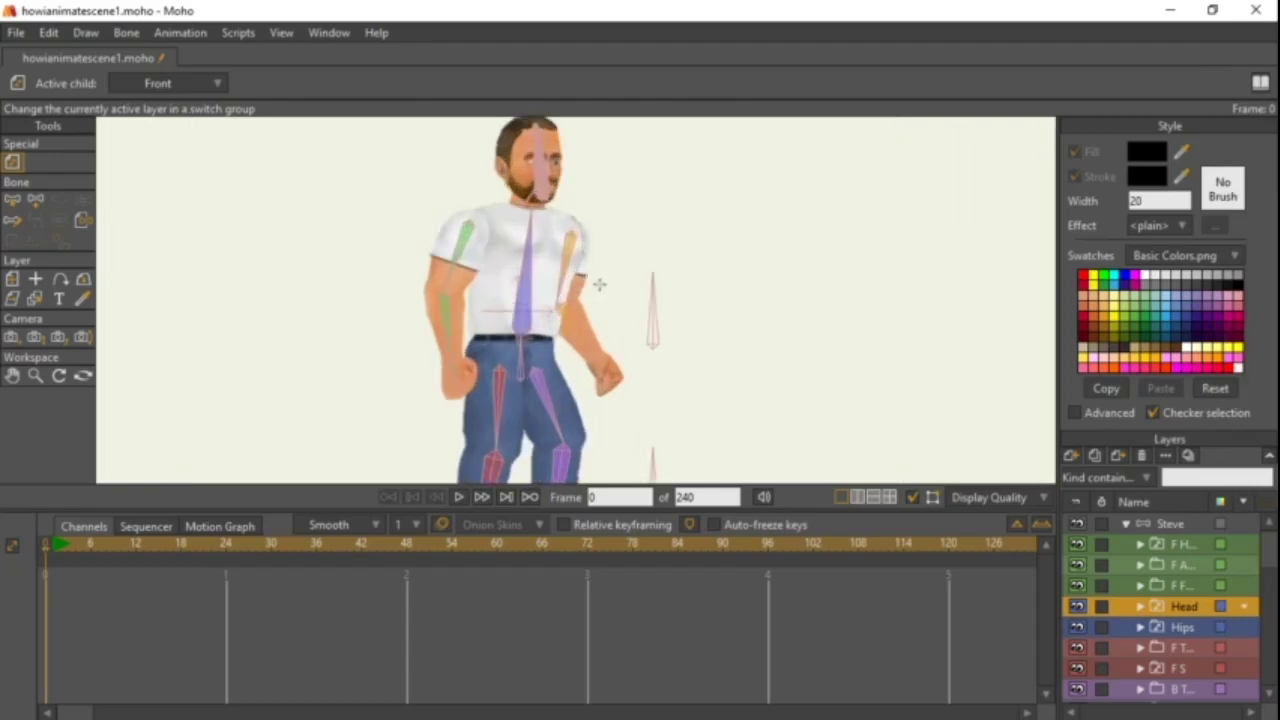
pyautogui.moveTo(600, 283); pyautogui.dragTo(578, 335)
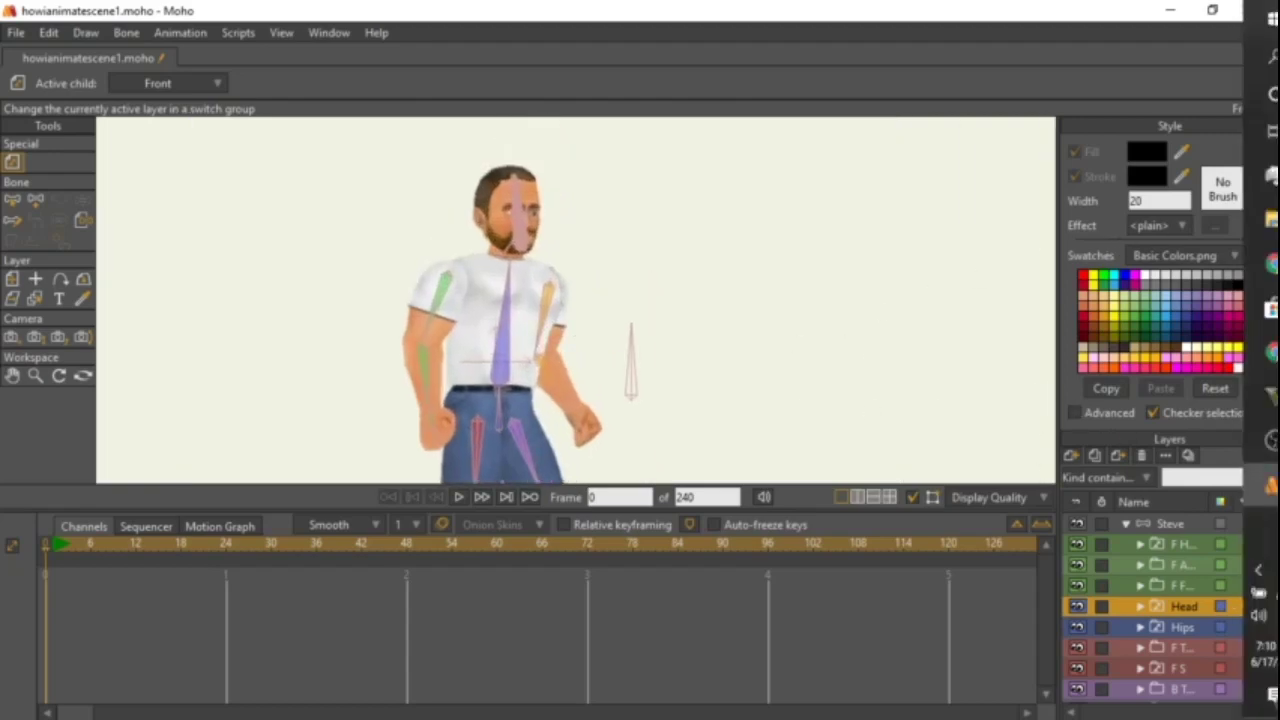
pyautogui.click(1246, 222)
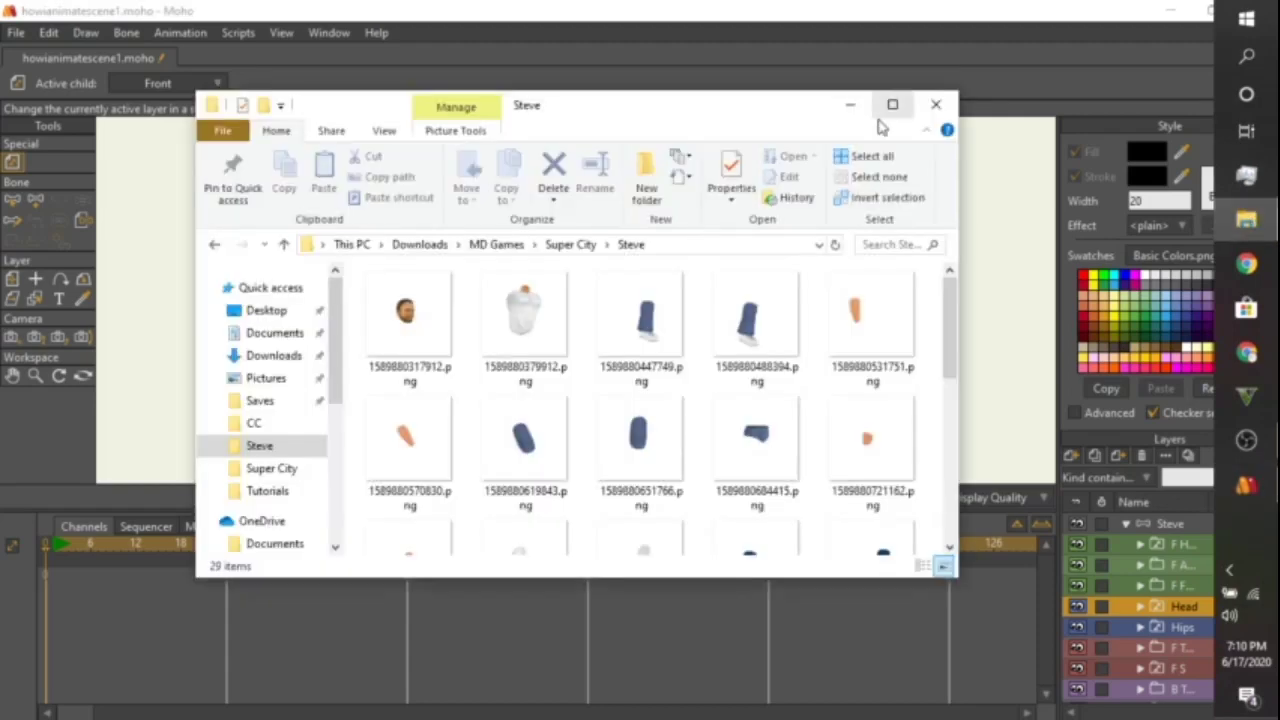
pyautogui.moveTo(944, 309); pyautogui.dragTo(943, 428)
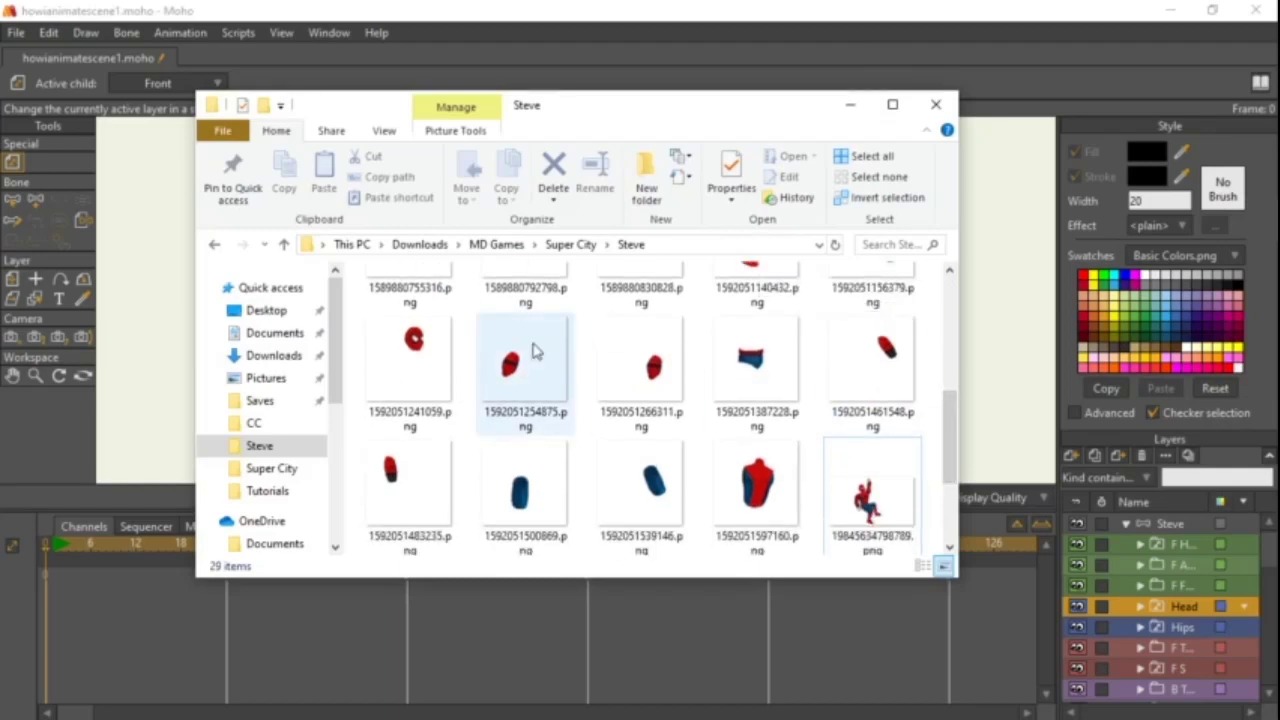
pyautogui.moveTo(540, 360); pyautogui.dragTo(557, 390)
# With the Steve layer selected, import 1592051254875.png and 1592051266311.png from the Steve folder into the Moho project.
pyautogui.click(1175, 530)
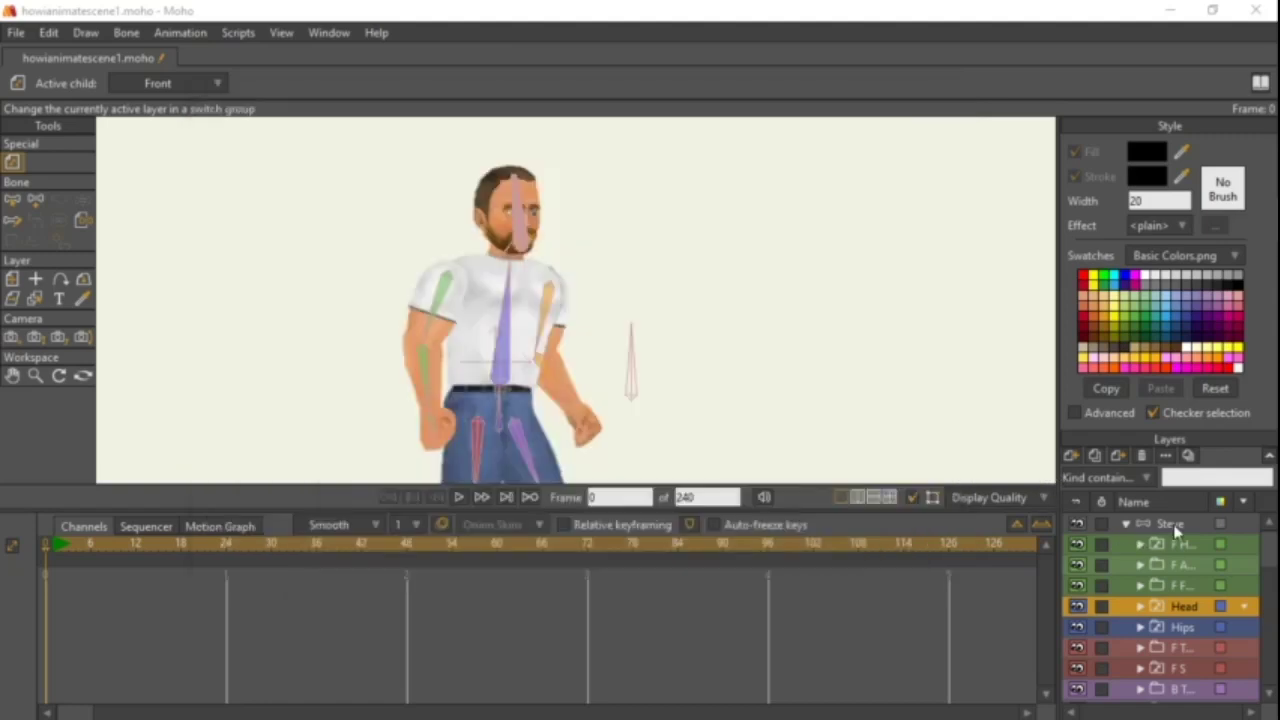
pyautogui.click(1176, 531)
pyautogui.moveTo(1270, 490)
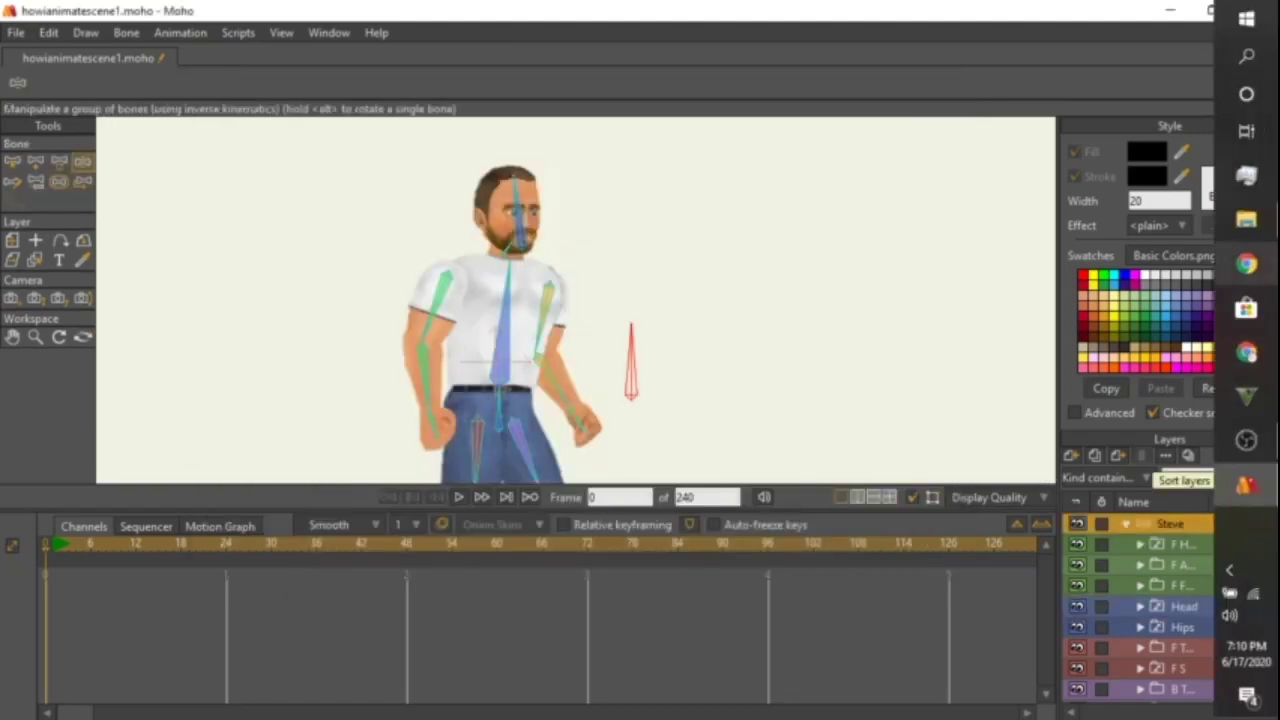
pyautogui.click(1246, 219)
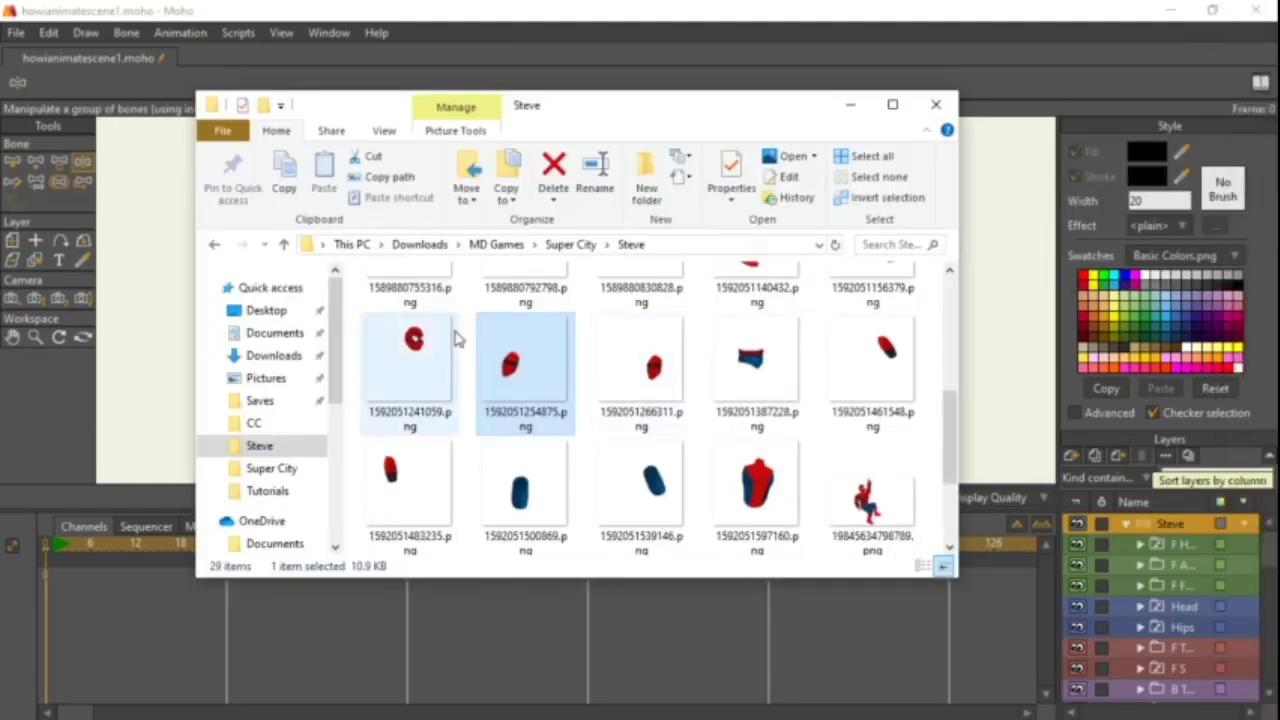
pyautogui.moveTo(474, 336); pyautogui.dragTo(650, 383)
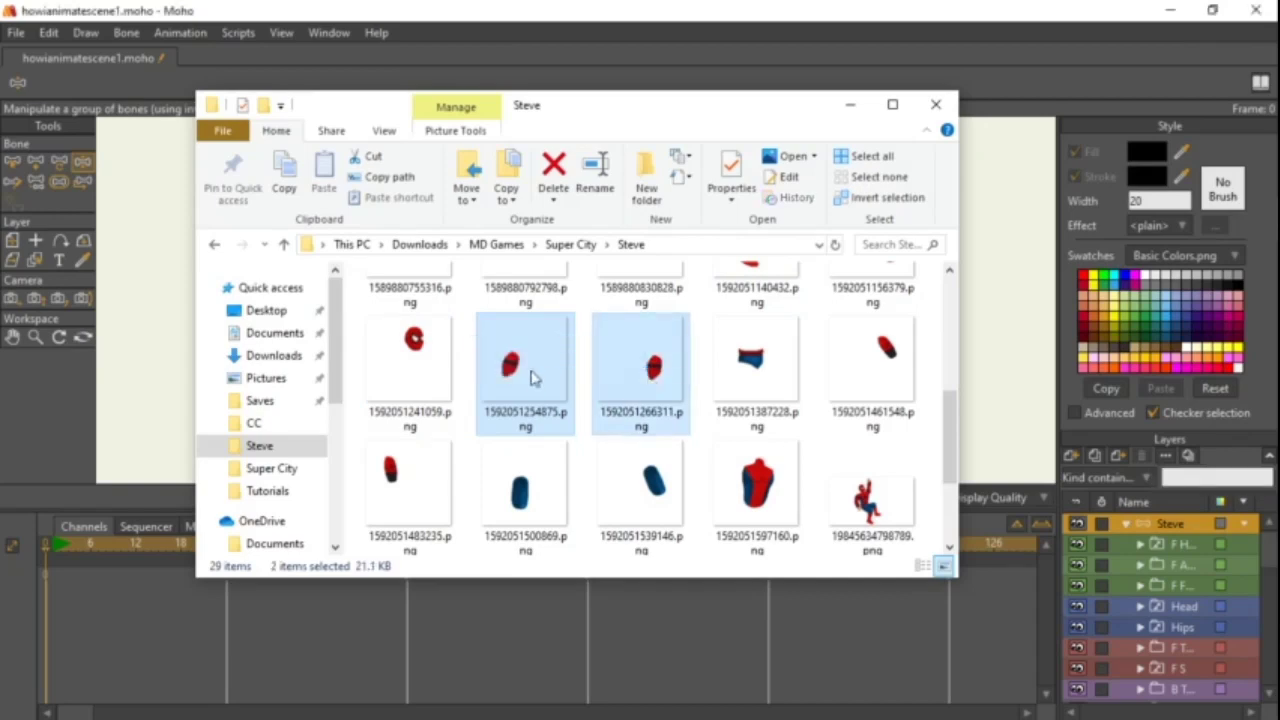
pyautogui.moveTo(516, 372); pyautogui.dragTo(143, 302)
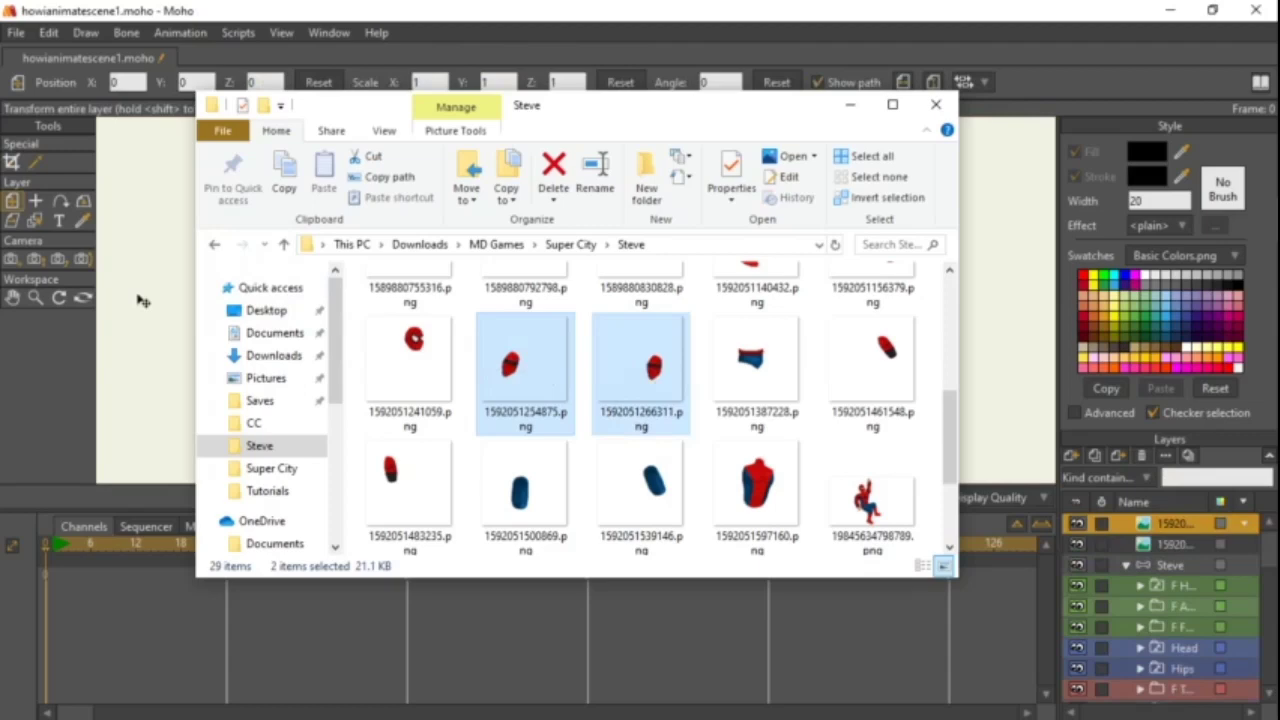
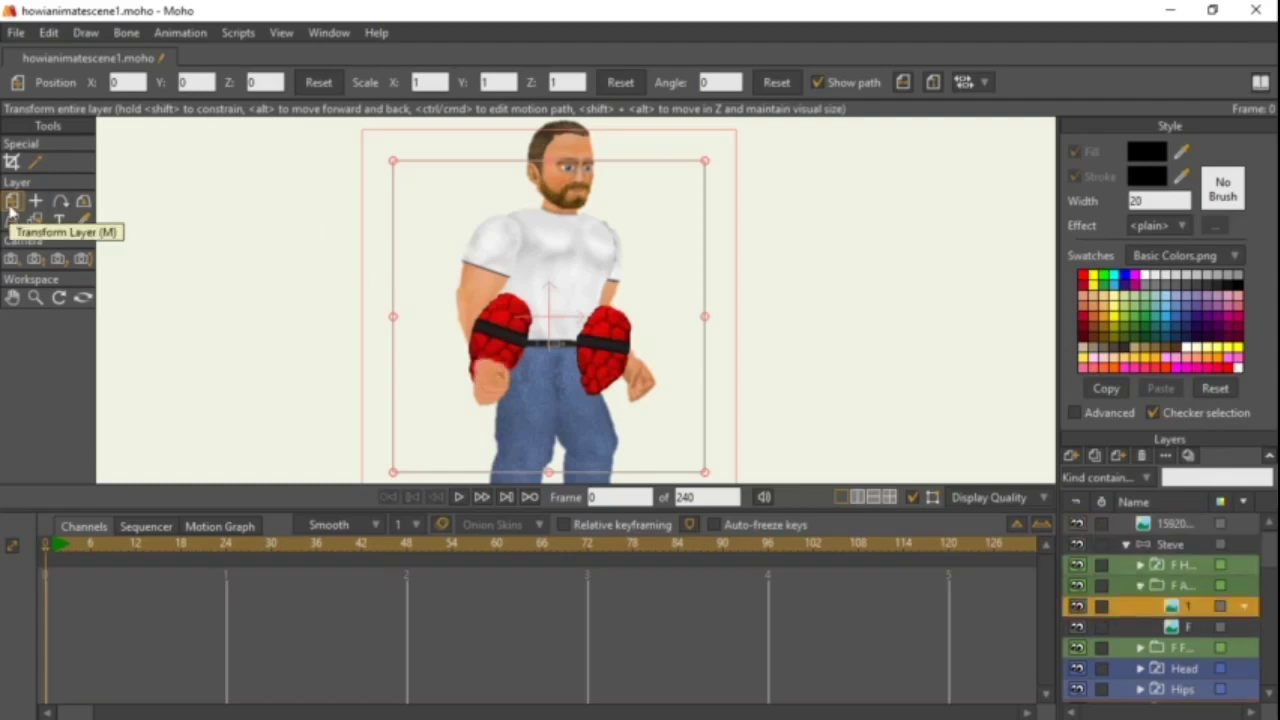
# Position the red sleeve image over the front upper arm at about X -0.024, Y 0.229 and delete the original F image layer.
pyautogui.moveTo(500, 342); pyautogui.dragTo(507, 258)
pyautogui.click(1177, 627)
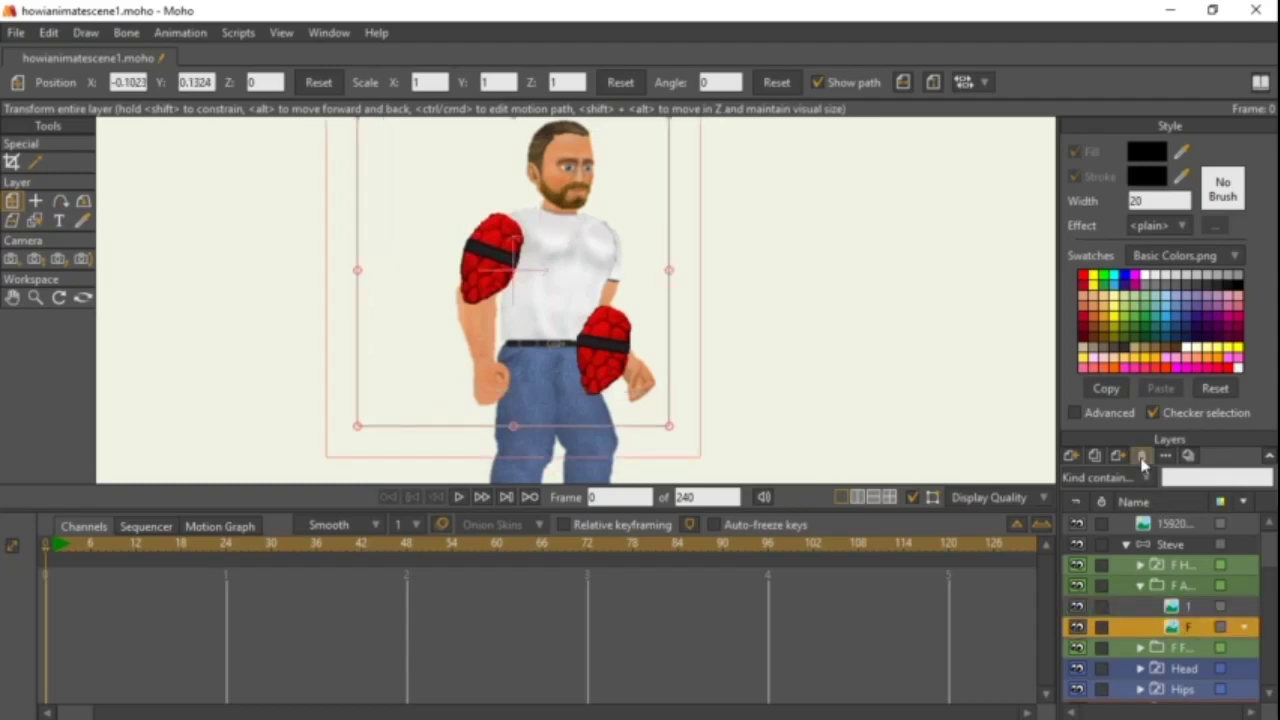
pyautogui.click(1143, 457)
pyautogui.click(1077, 607)
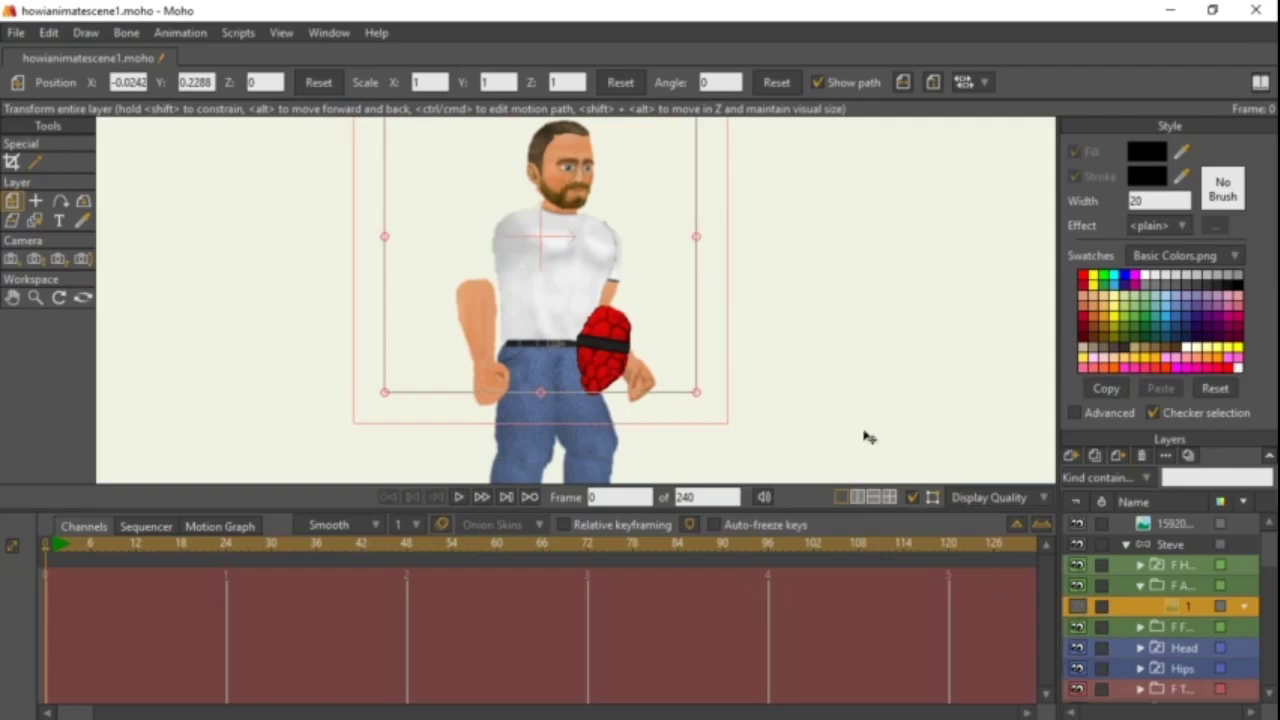
pyautogui.click(1078, 607)
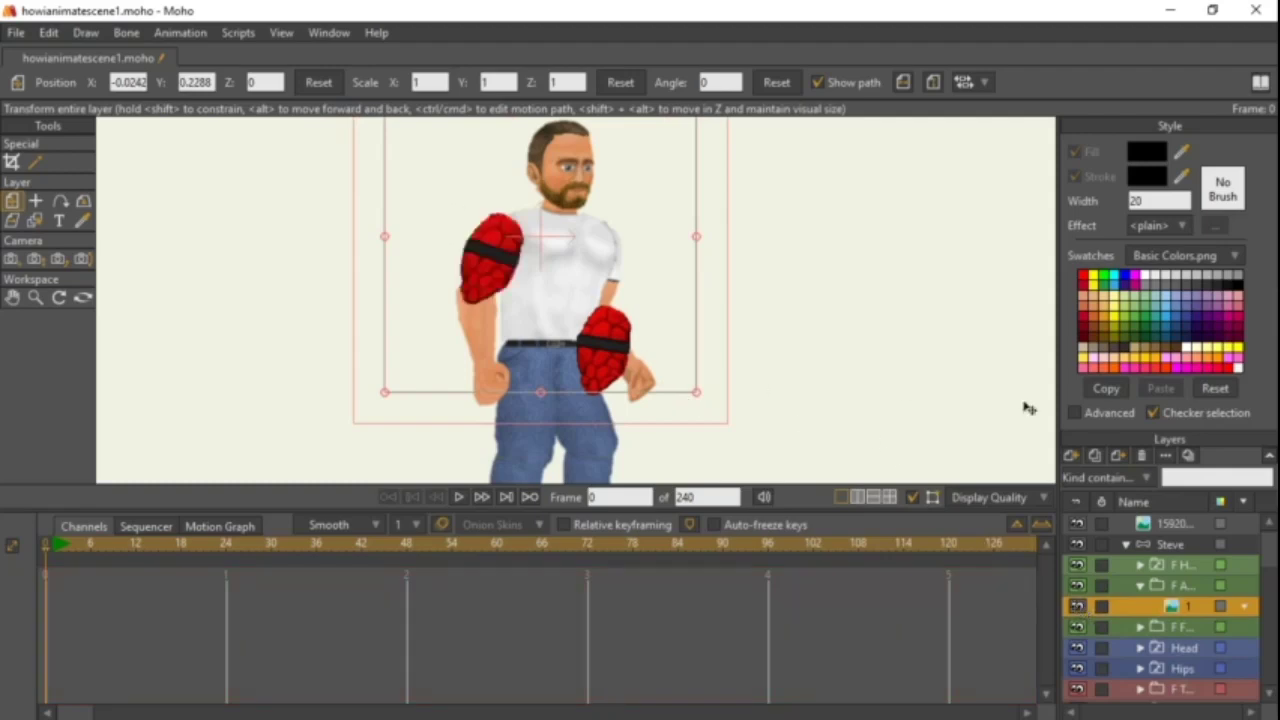
# Select the Steve layer and test the front arm's bones with Manipulate Bones.
pyautogui.click(1150, 542)
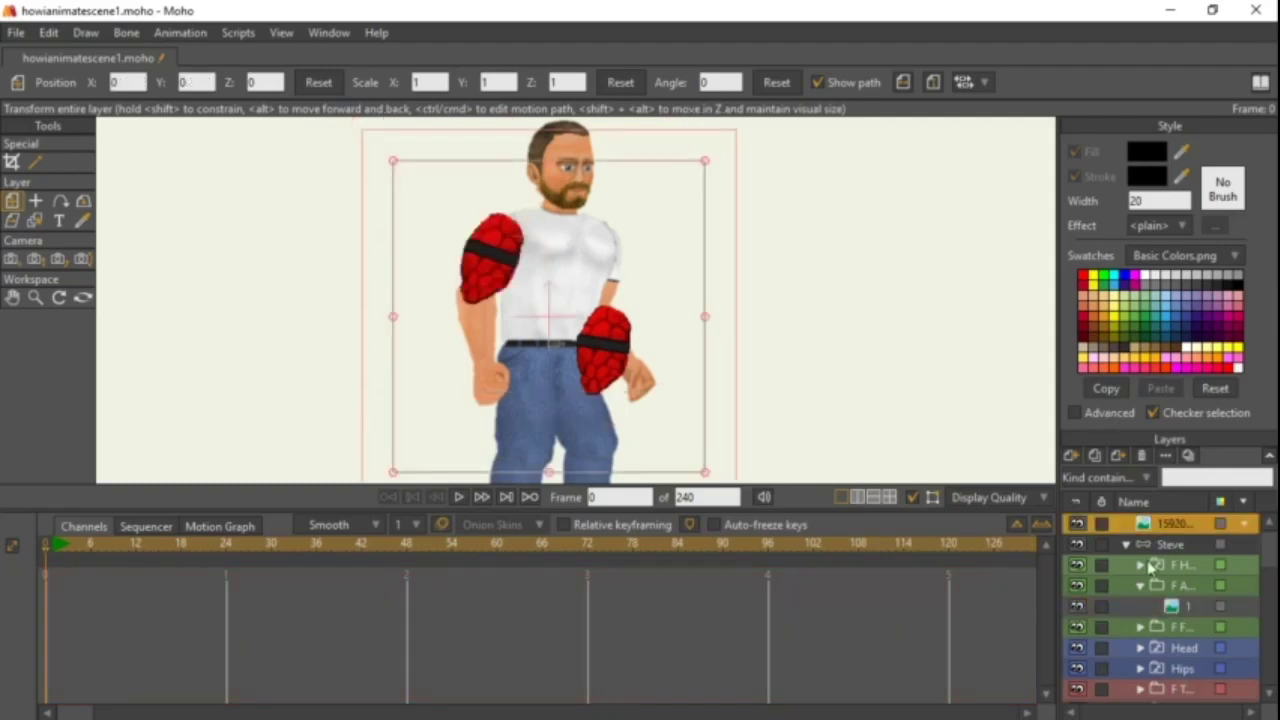
pyautogui.click(83, 161)
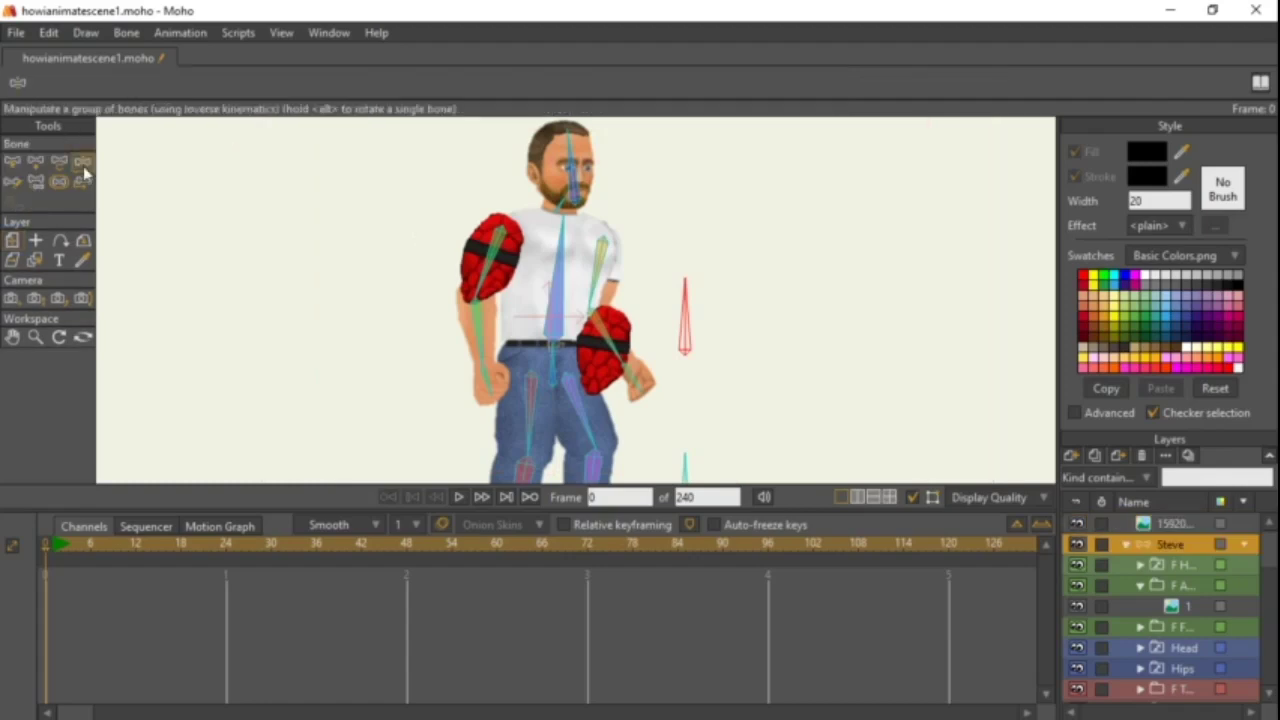
pyautogui.moveTo(484, 341); pyautogui.dragTo(214, 340)
pyautogui.click(12, 161)
pyautogui.click(83, 163)
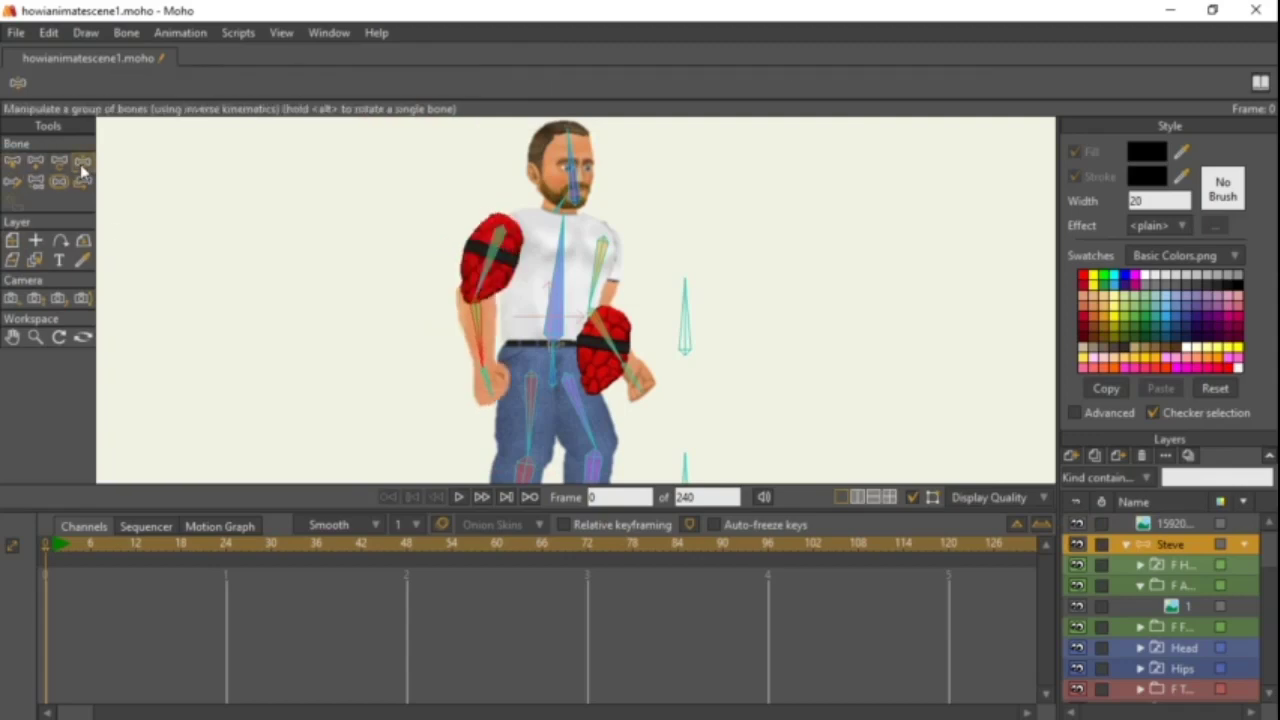
# Move the remaining imported red image layer into the back arm group, above the B image layer.
pyautogui.scroll(-2, 1205, 621)
pyautogui.scroll(-5, 1203, 620)
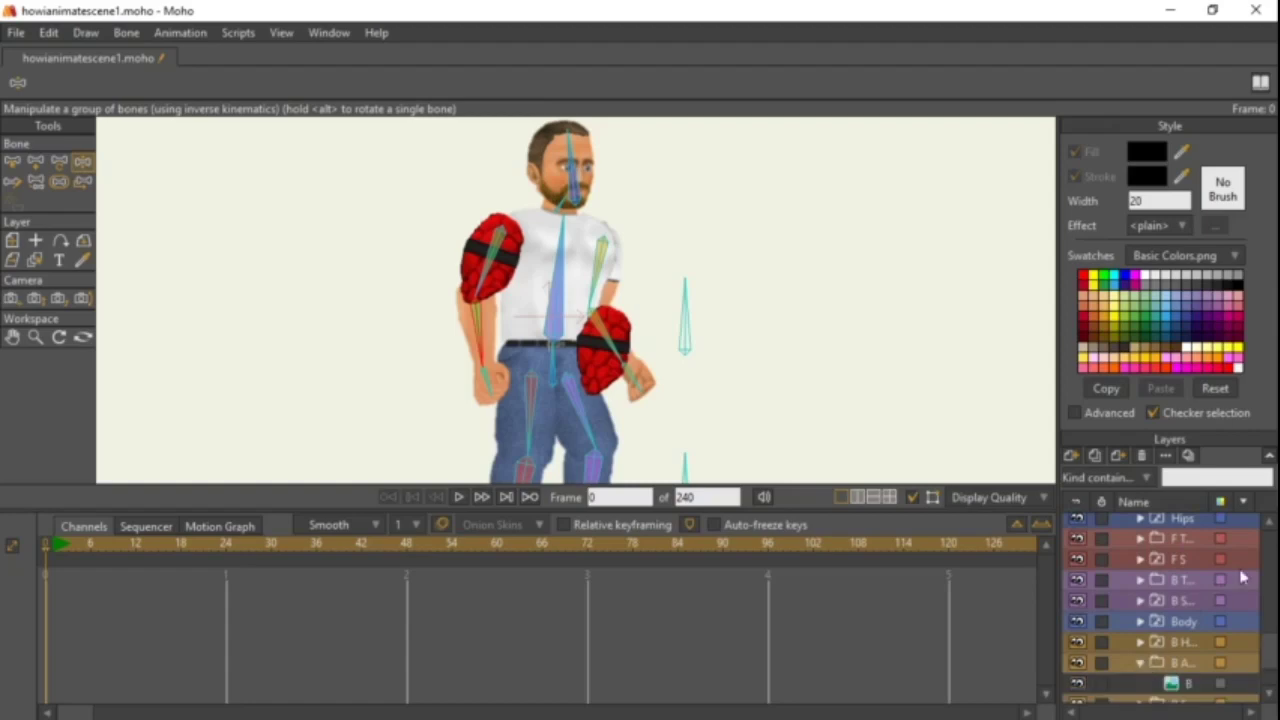
pyautogui.scroll(7, 1214, 574)
pyautogui.click(1185, 528)
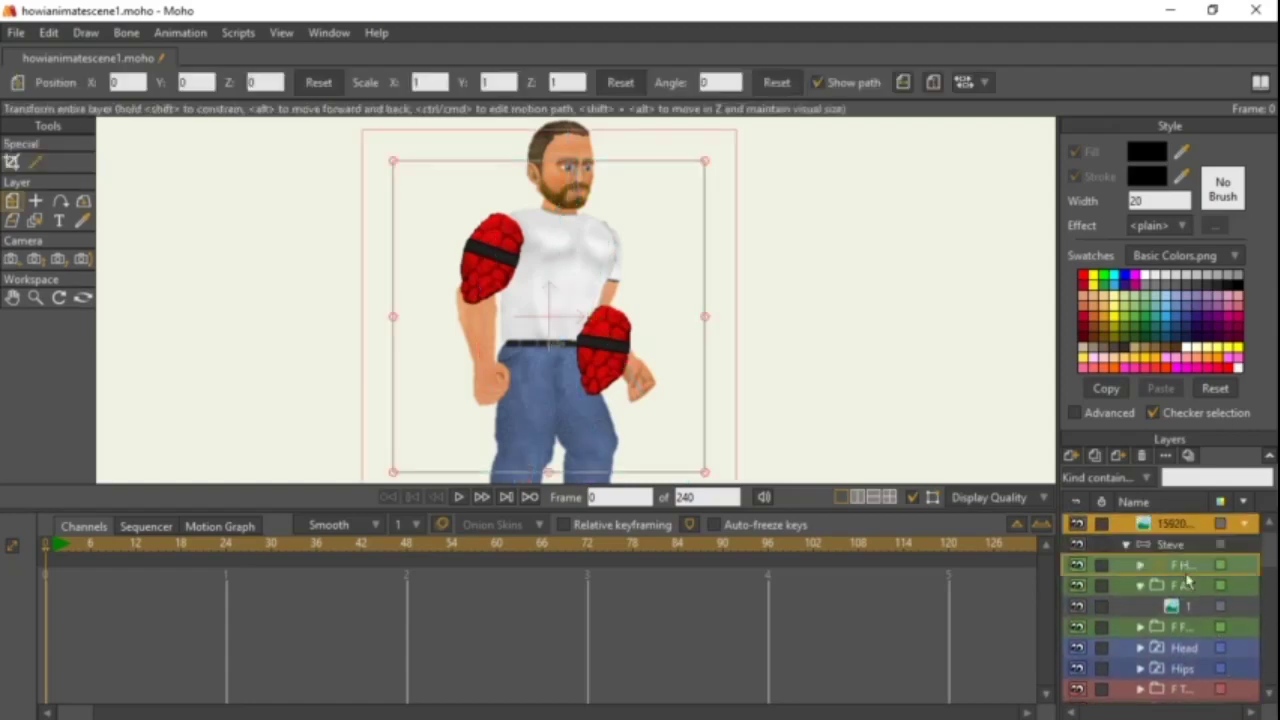
pyautogui.scroll(-1, 1188, 700)
pyautogui.scroll(-7, 1190, 700)
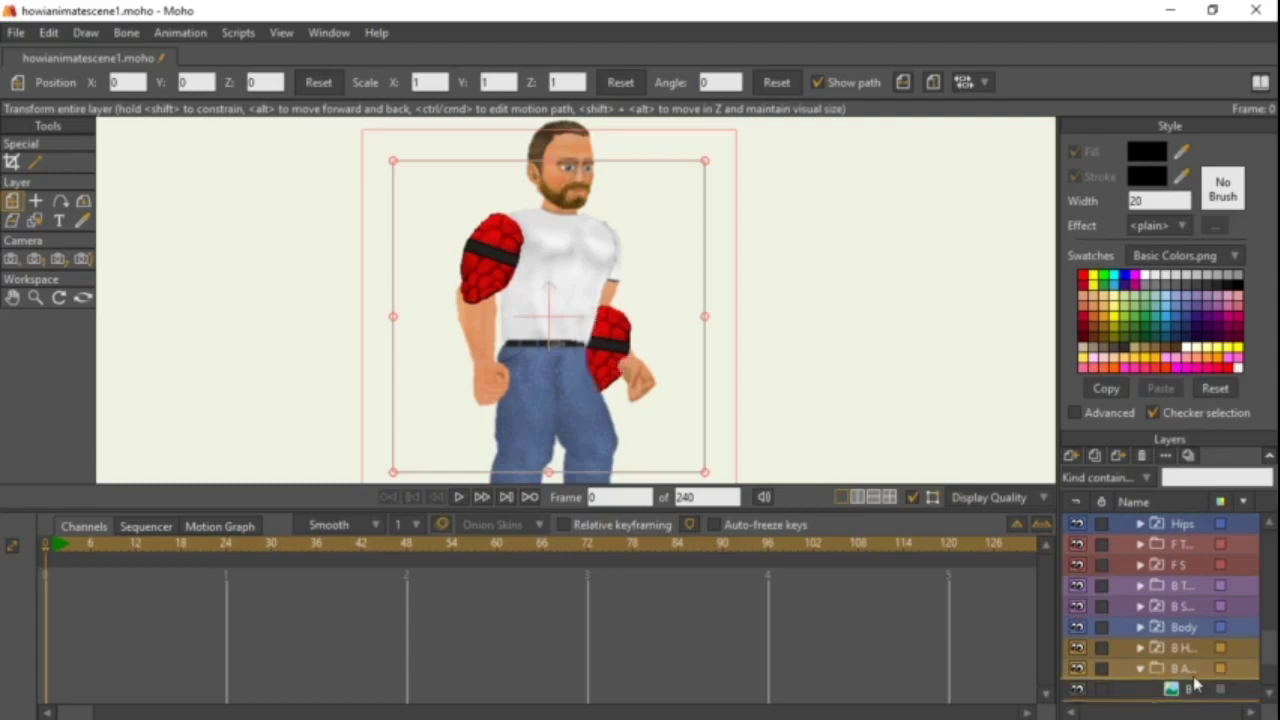
pyautogui.scroll(-2, 1195, 683)
pyautogui.click(1182, 668)
pyautogui.click(1182, 648)
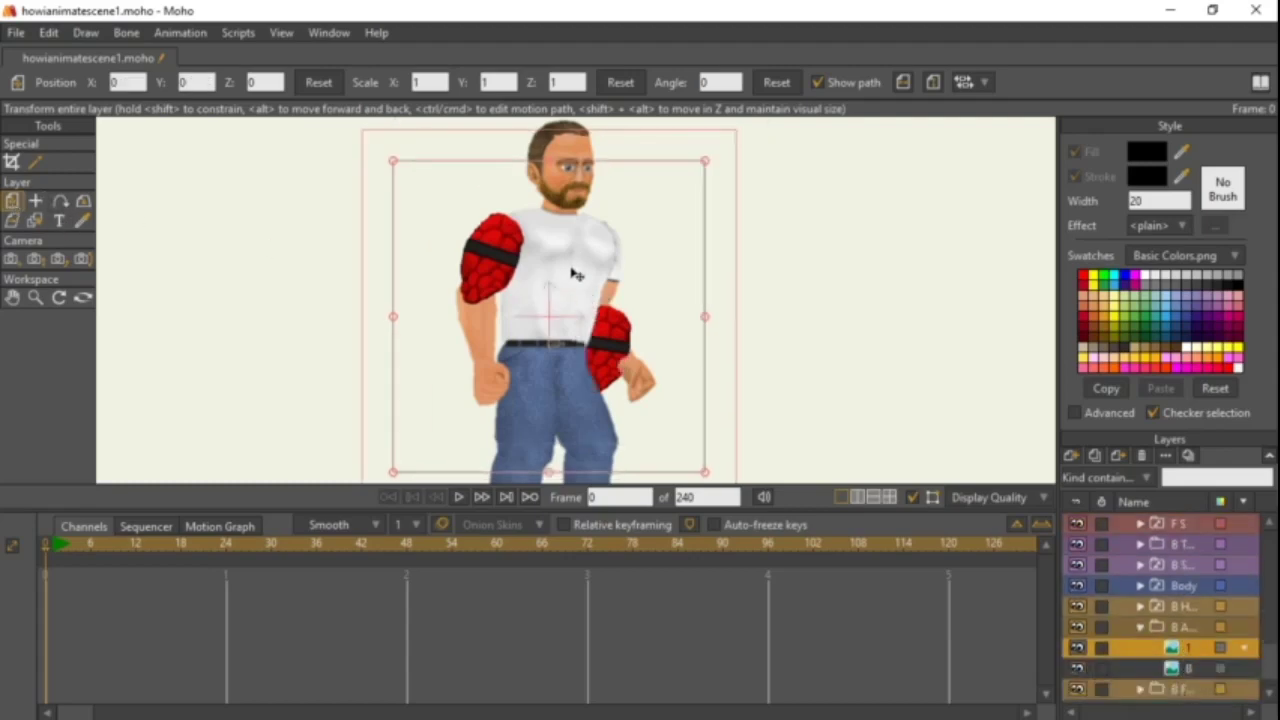
# Position the red image over the back upper arm at about X -0.022, Y 0.237 and delete the original B image layer.
pyautogui.moveTo(568, 363); pyautogui.dragTo(558, 279)
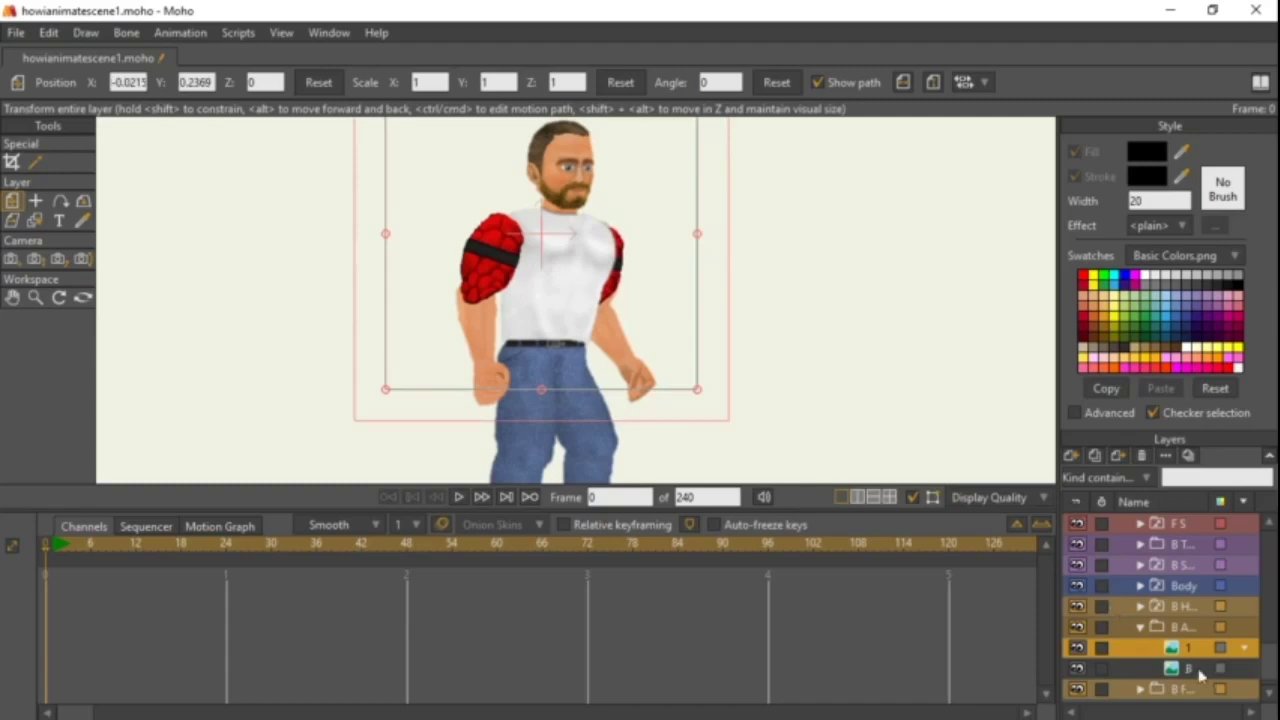
pyautogui.click(1202, 676)
pyautogui.click(1141, 455)
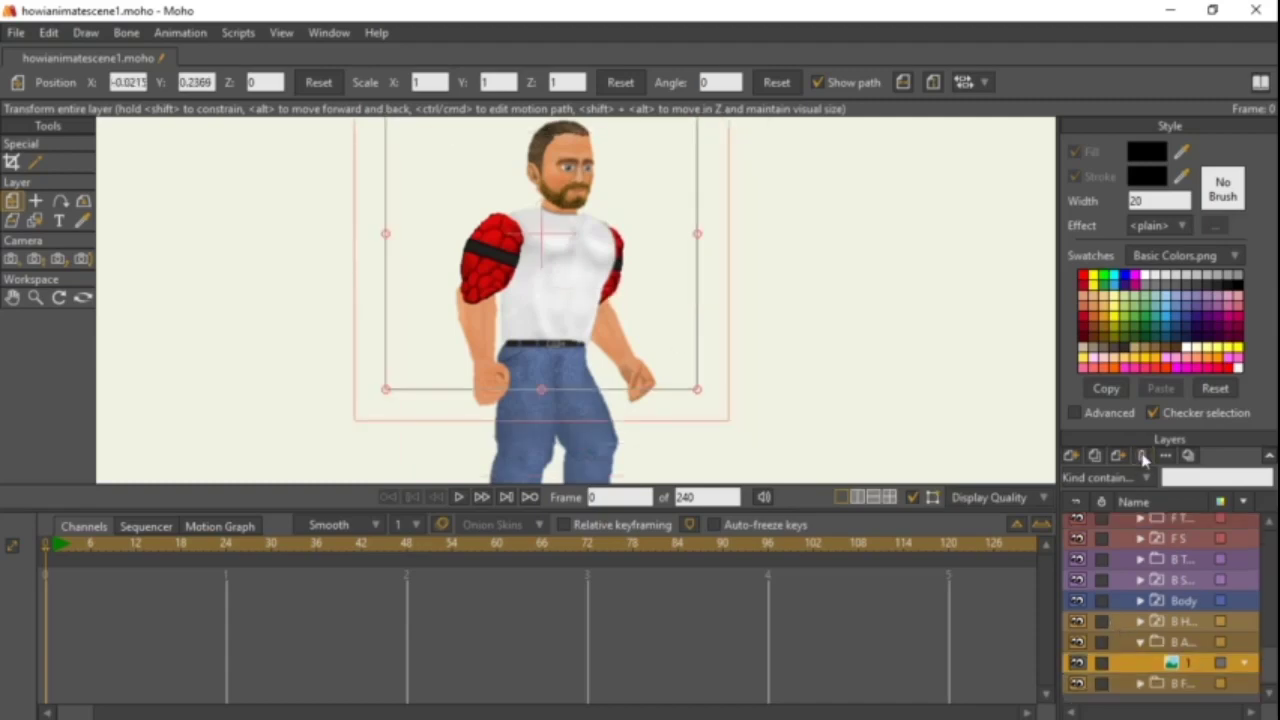
# Collapse the back and front arm groups and select the Steve bone layer.
pyautogui.scroll(1, 1180, 548)
pyautogui.scroll(-1, 1155, 640)
pyautogui.click(1142, 644)
pyautogui.scroll(4, 1170, 588)
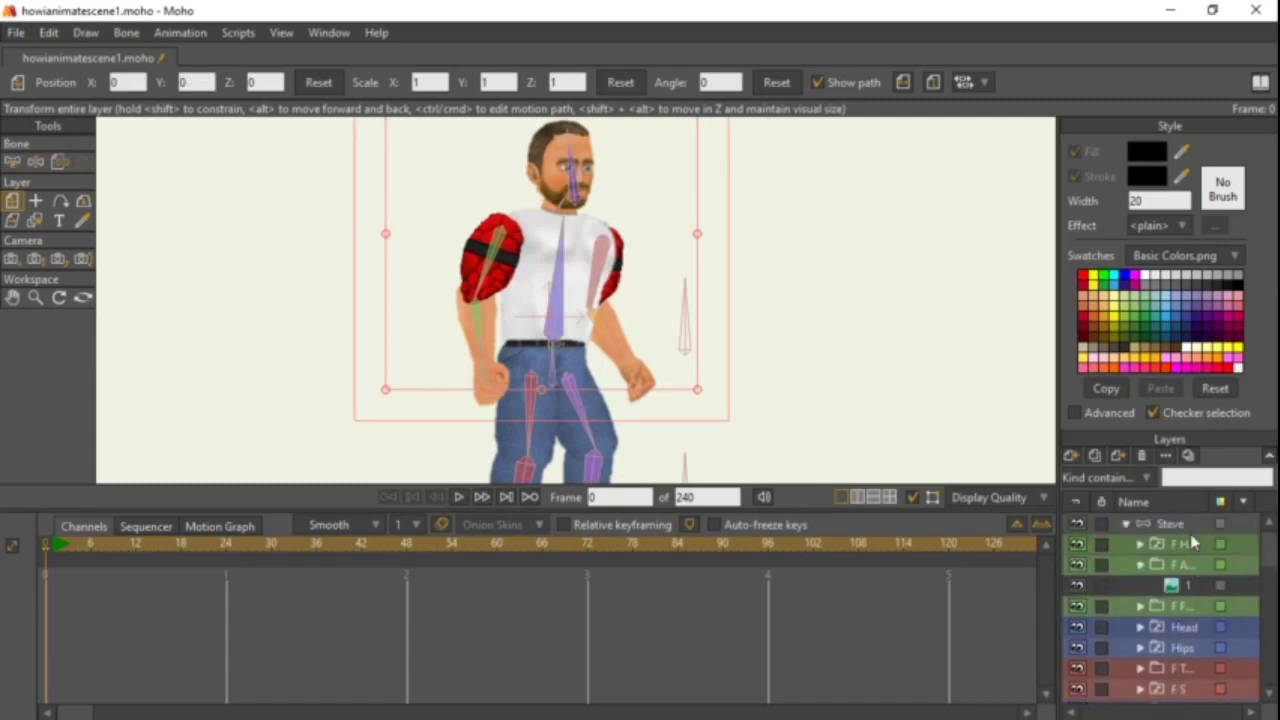
pyautogui.click(1140, 565)
pyautogui.click(1170, 524)
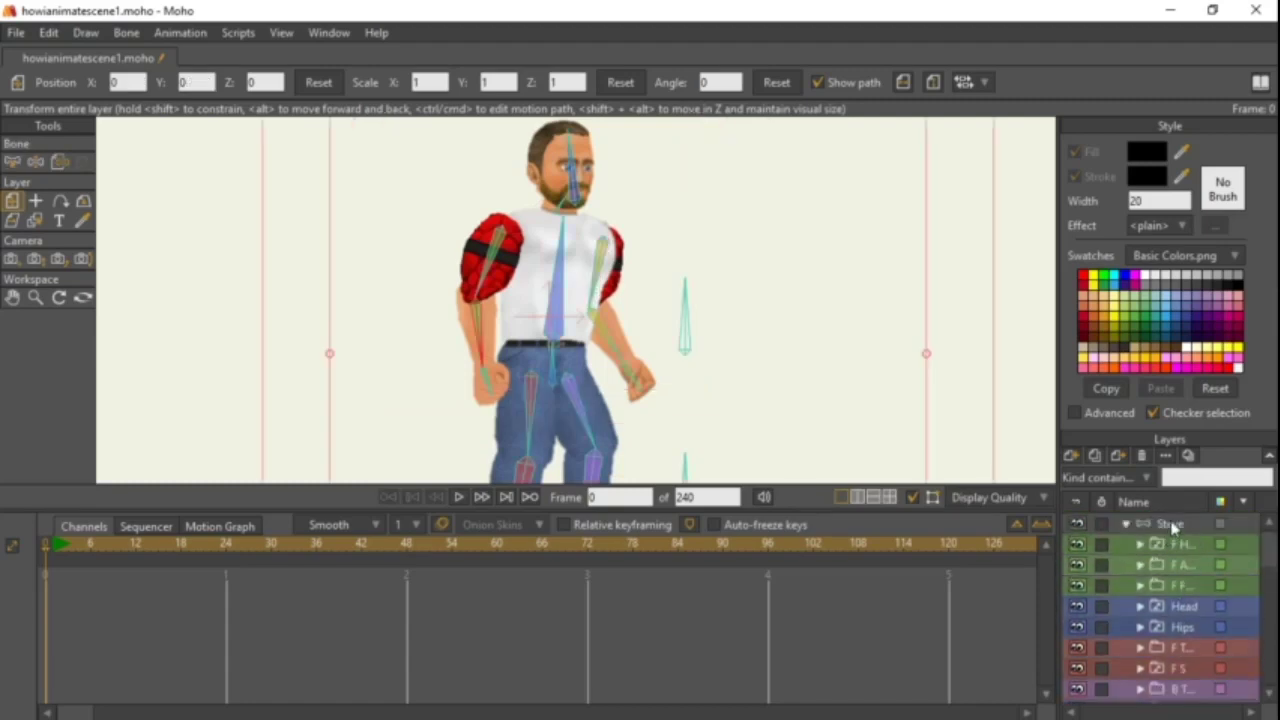
# Test the replaced upper-arm images by bending both of the character's arms with Manipulate Bones.
pyautogui.click(82, 161)
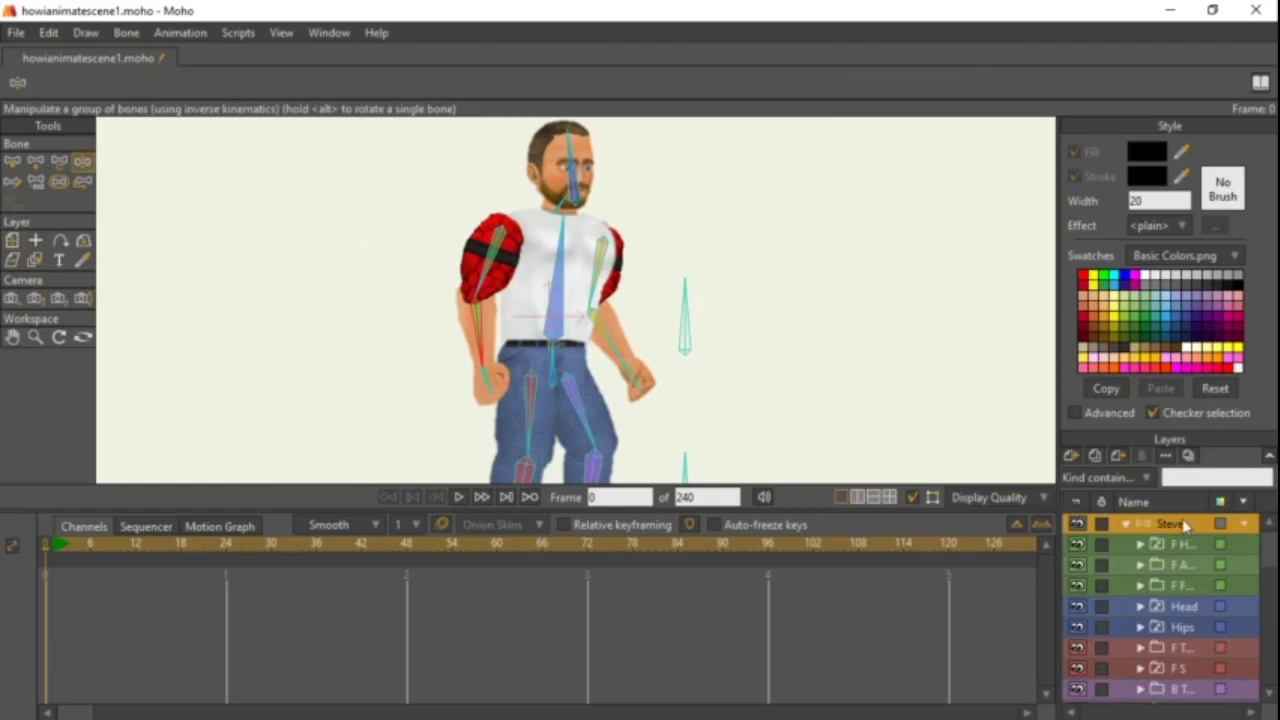
pyautogui.moveTo(480, 385); pyautogui.dragTo(425, 305)
pyautogui.moveTo(638, 378); pyautogui.dragTo(762, 180)
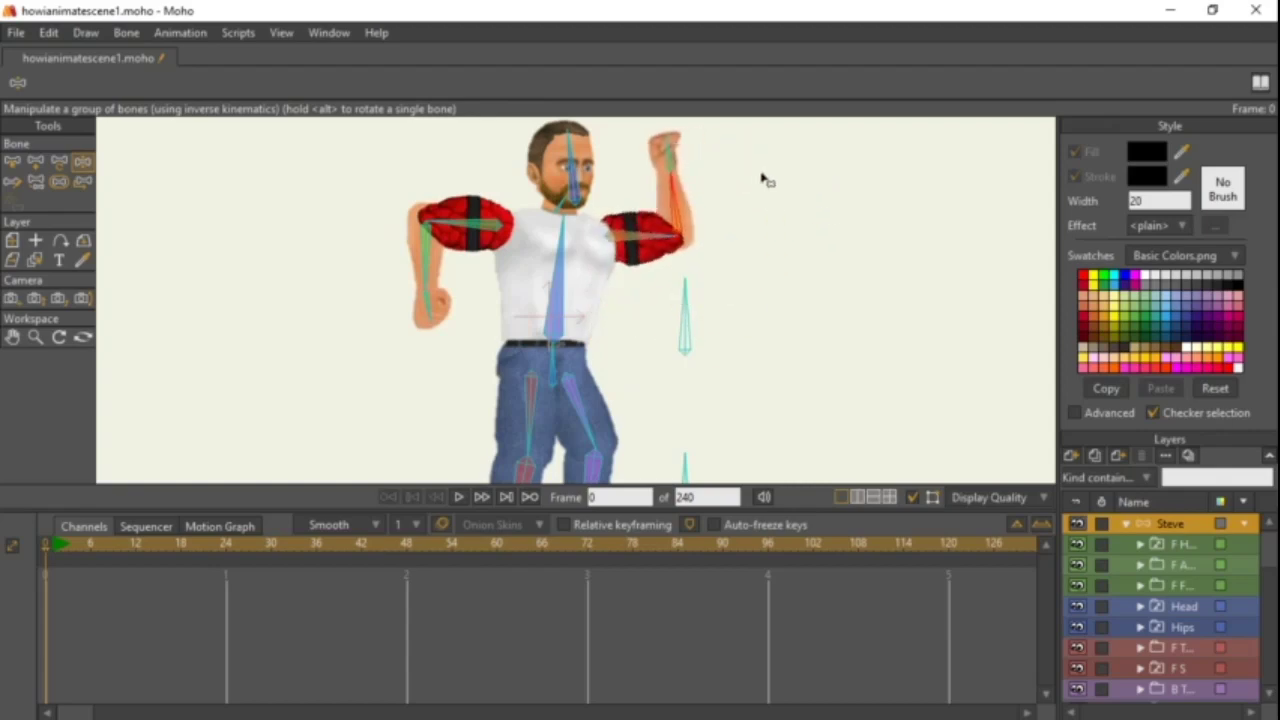
# Expand the Body group and its F subgroup, select the torso image layer and check it by toggling its visibility.
pyautogui.click(1190, 606)
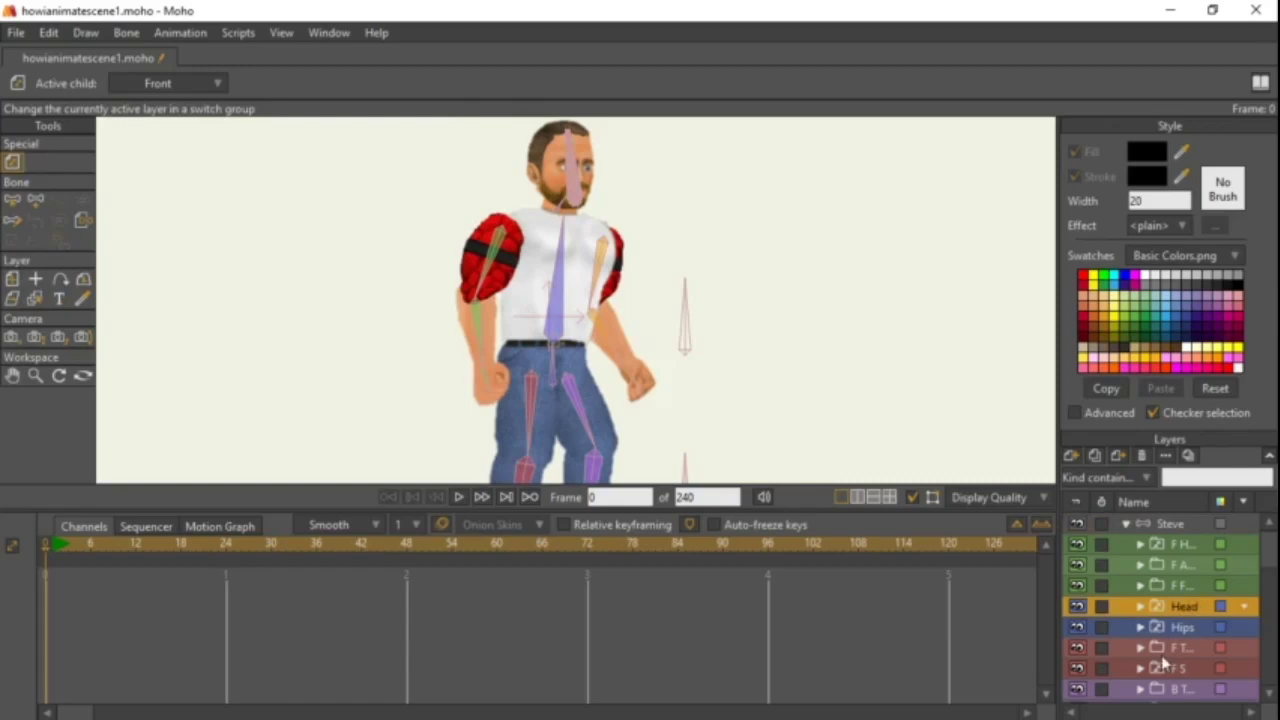
pyautogui.scroll(-3, 1163, 660)
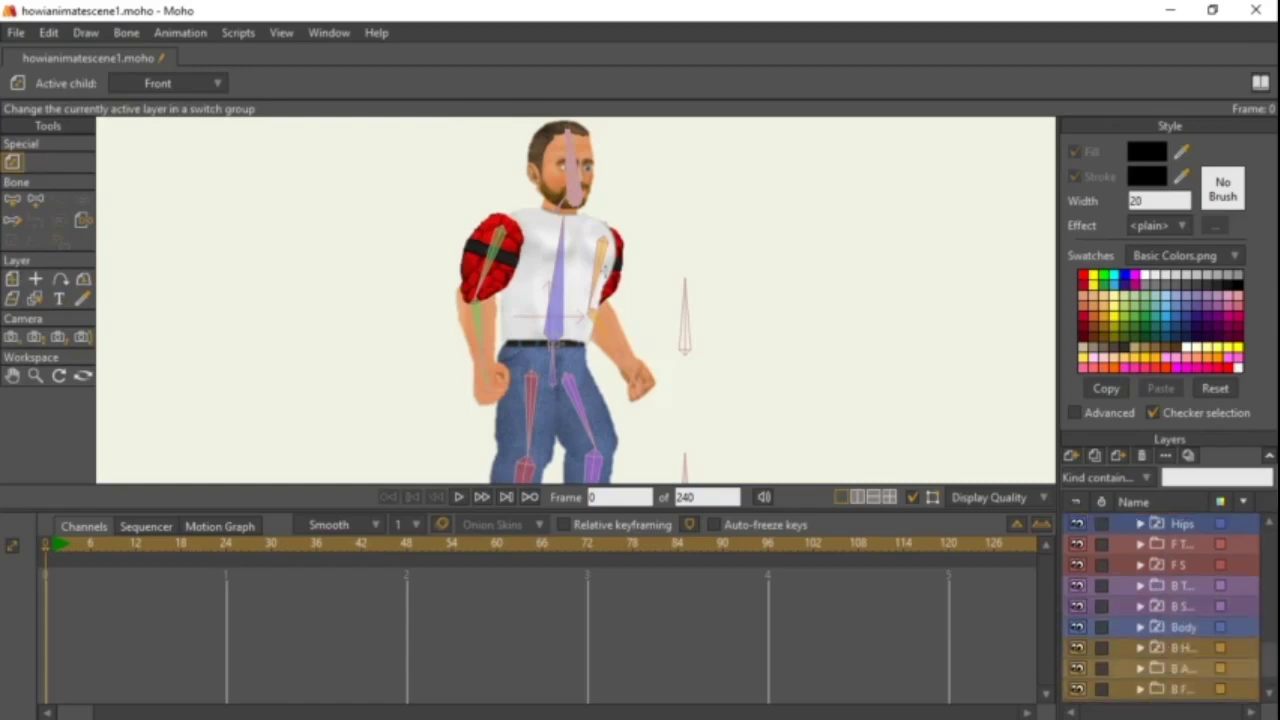
pyautogui.moveTo(676, 295); pyautogui.dragTo(649, 320)
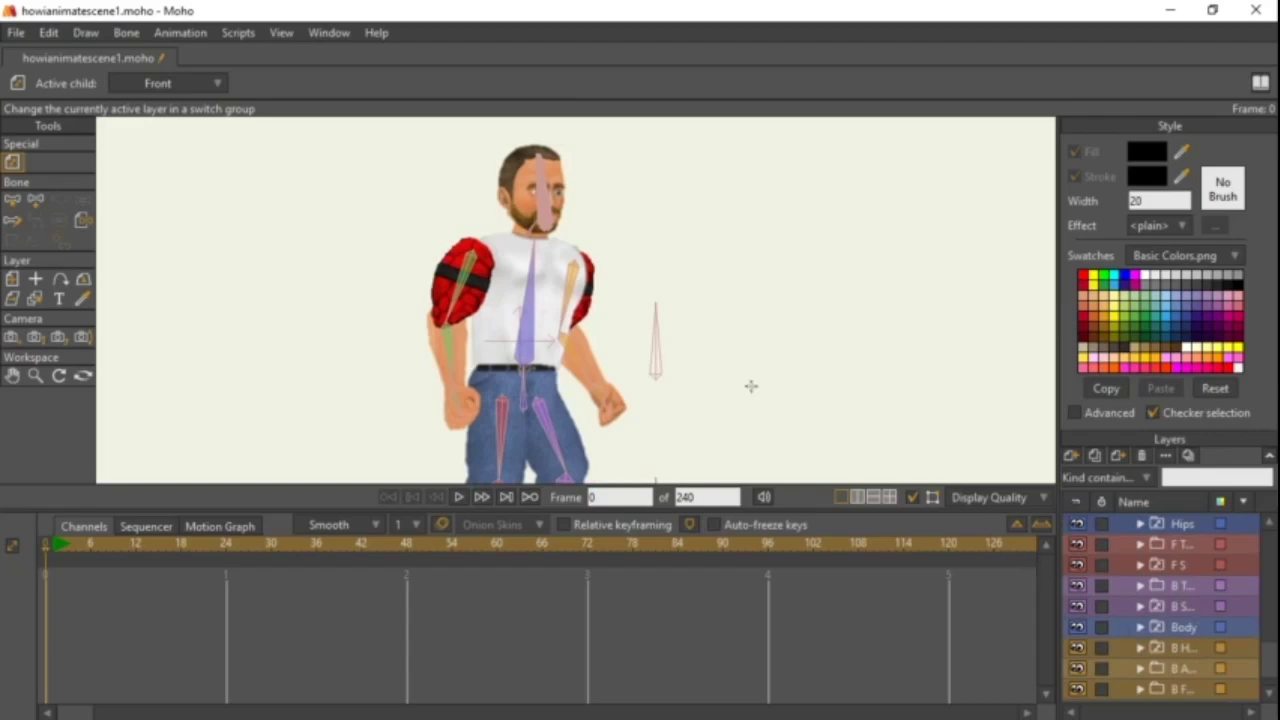
pyautogui.scroll(2, 568, 320)
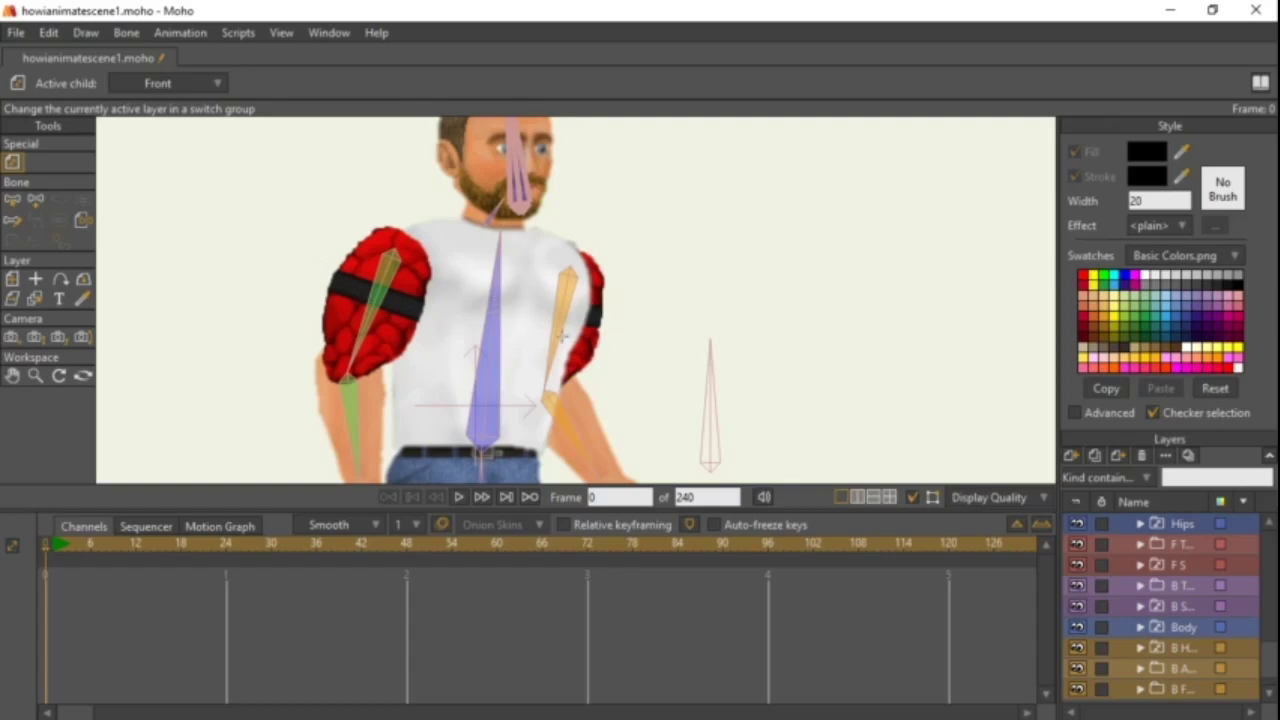
pyautogui.click(1140, 627)
pyautogui.scroll(-1, 1155, 630)
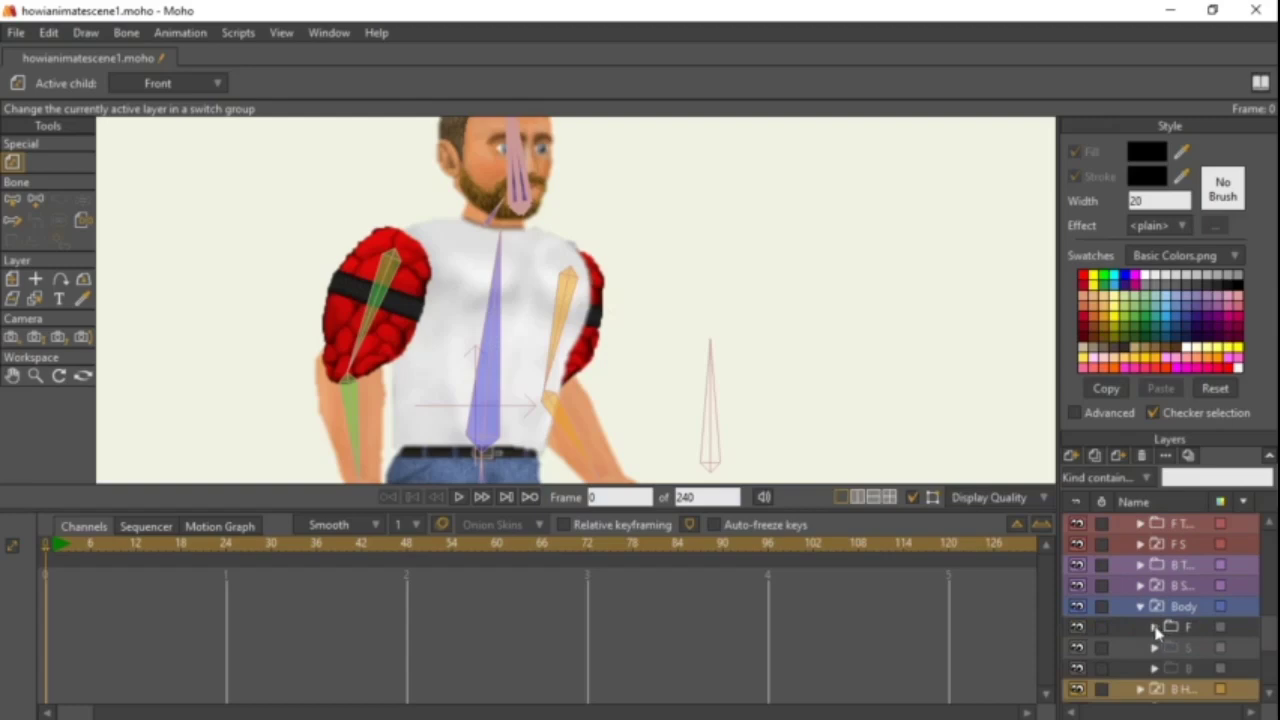
pyautogui.click(1155, 627)
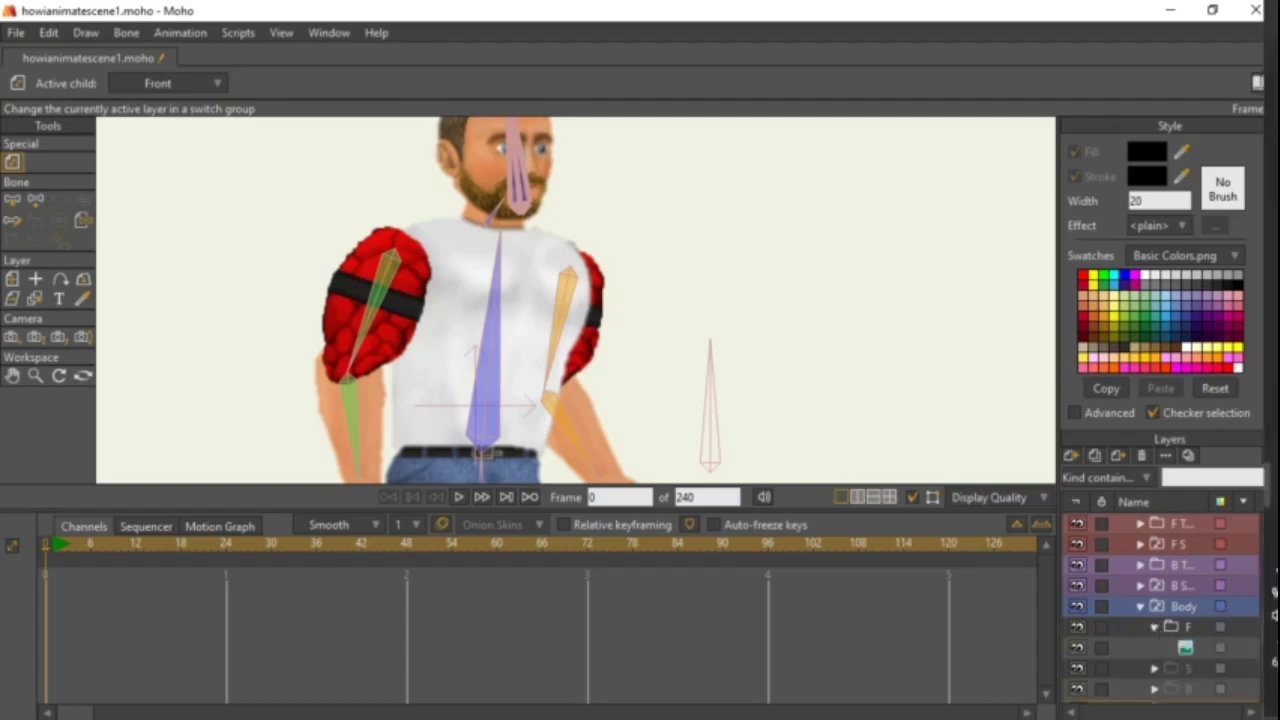
pyautogui.click(1185, 648)
pyautogui.click(1077, 650)
pyautogui.click(1077, 650)
# Import the black mcu_spider_man_logo PNG from the Steve folder into the Body group's F subgroup, above the torso image.
pyautogui.moveTo(1276, 537)
pyautogui.moveTo(1267, 222)
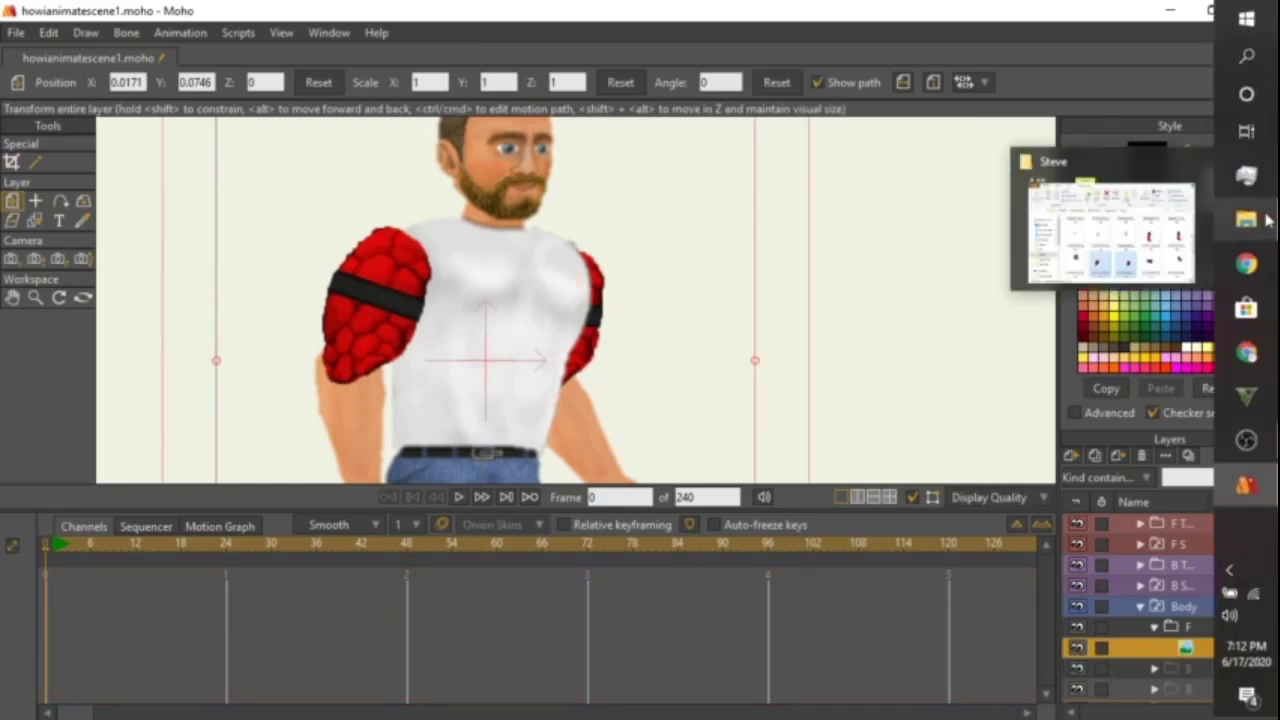
pyautogui.click(1099, 220)
pyautogui.scroll(2, 716, 449)
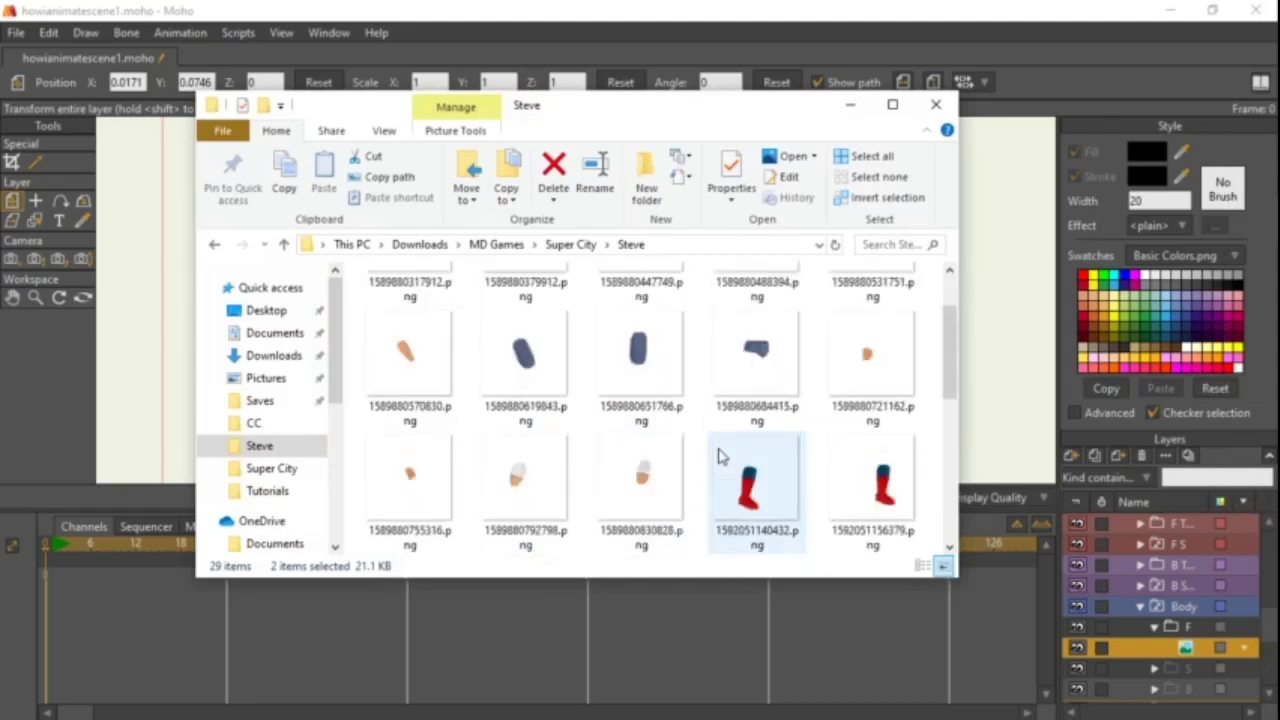
pyautogui.scroll(-5, 720, 451)
pyautogui.click(752, 430)
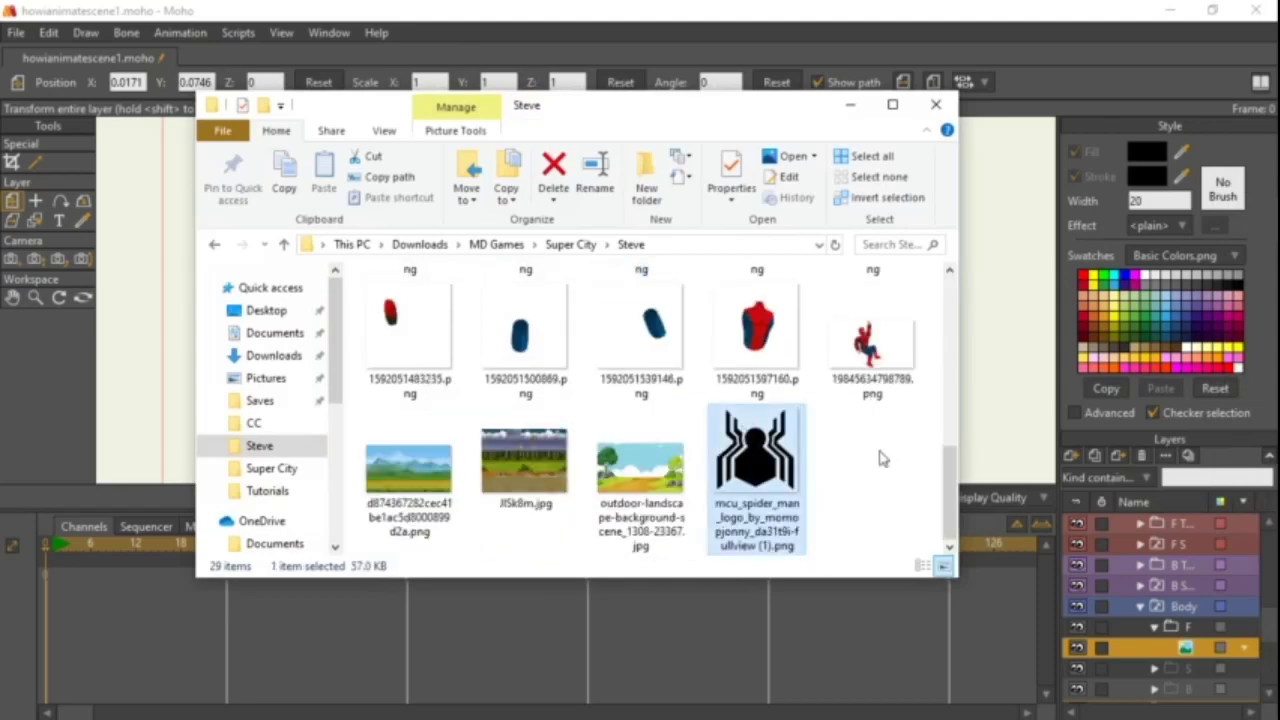
pyautogui.moveTo(163, 300); pyautogui.dragTo(157, 323)
pyautogui.click(866, 109)
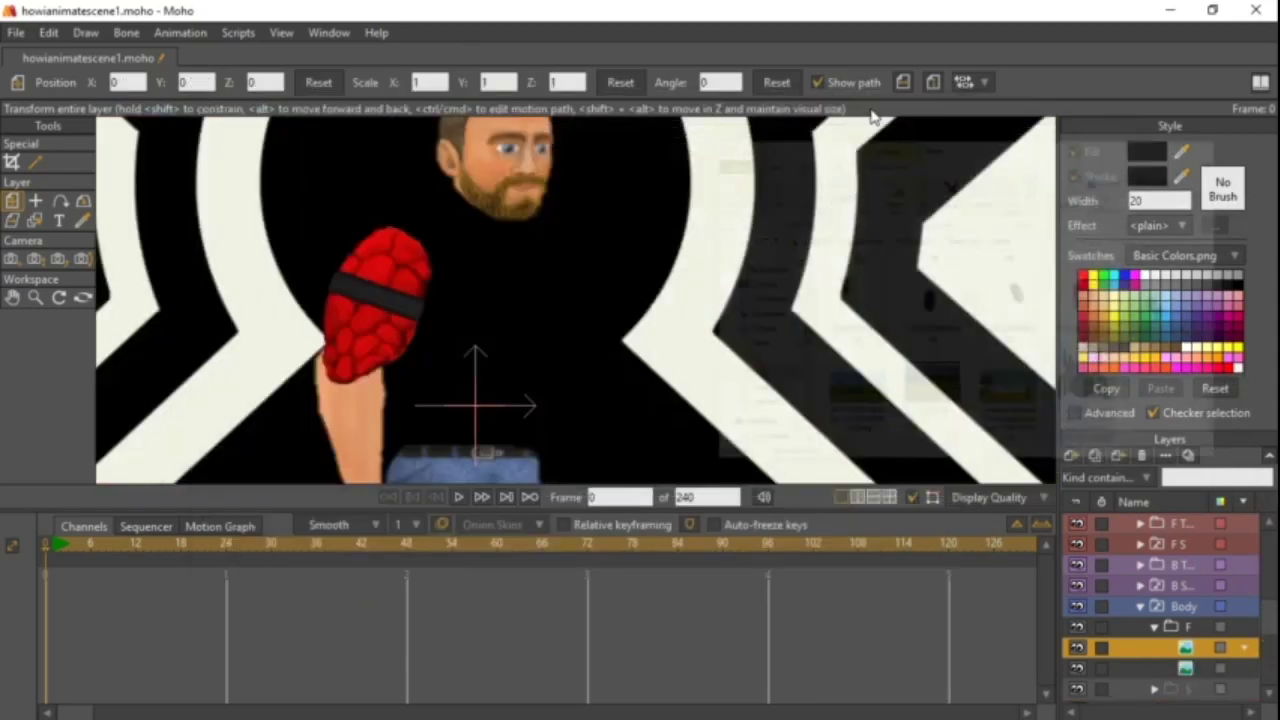
# Scale the spider logo to about 0.0441, place it on the chest at about X 0.0644, Y 0.1660, and rotate it to about -4.6°.
pyautogui.scroll(-12, 687, 294)
pyautogui.scroll(1, 687, 294)
pyautogui.moveTo(686, 290); pyautogui.dragTo(662, 244)
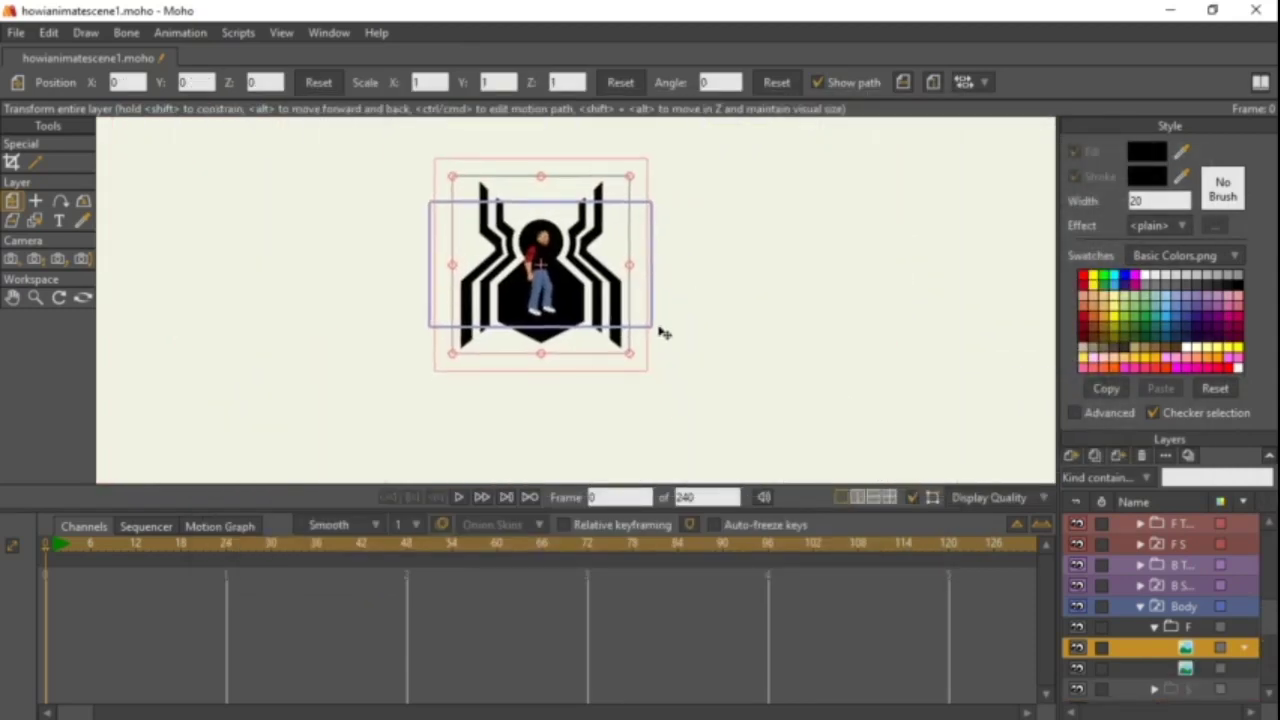
pyautogui.moveTo(628, 354); pyautogui.dragTo(640, 389)
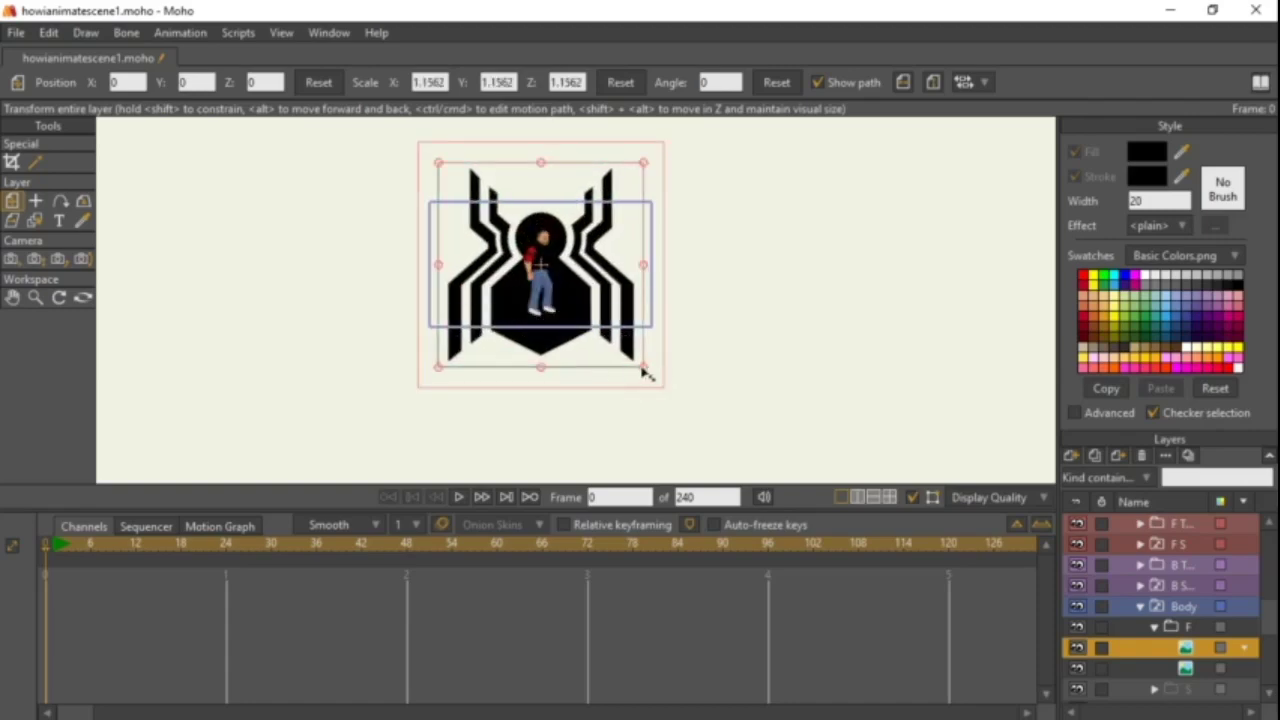
pyautogui.moveTo(645, 372); pyautogui.dragTo(710, 424)
pyautogui.scroll(8, 555, 283)
pyautogui.scroll(2, 590, 343)
pyautogui.moveTo(590, 343); pyautogui.dragTo(600, 427)
pyautogui.moveTo(603, 380); pyautogui.dragTo(564, 341)
pyautogui.moveTo(542, 306); pyautogui.dragTo(603, 233)
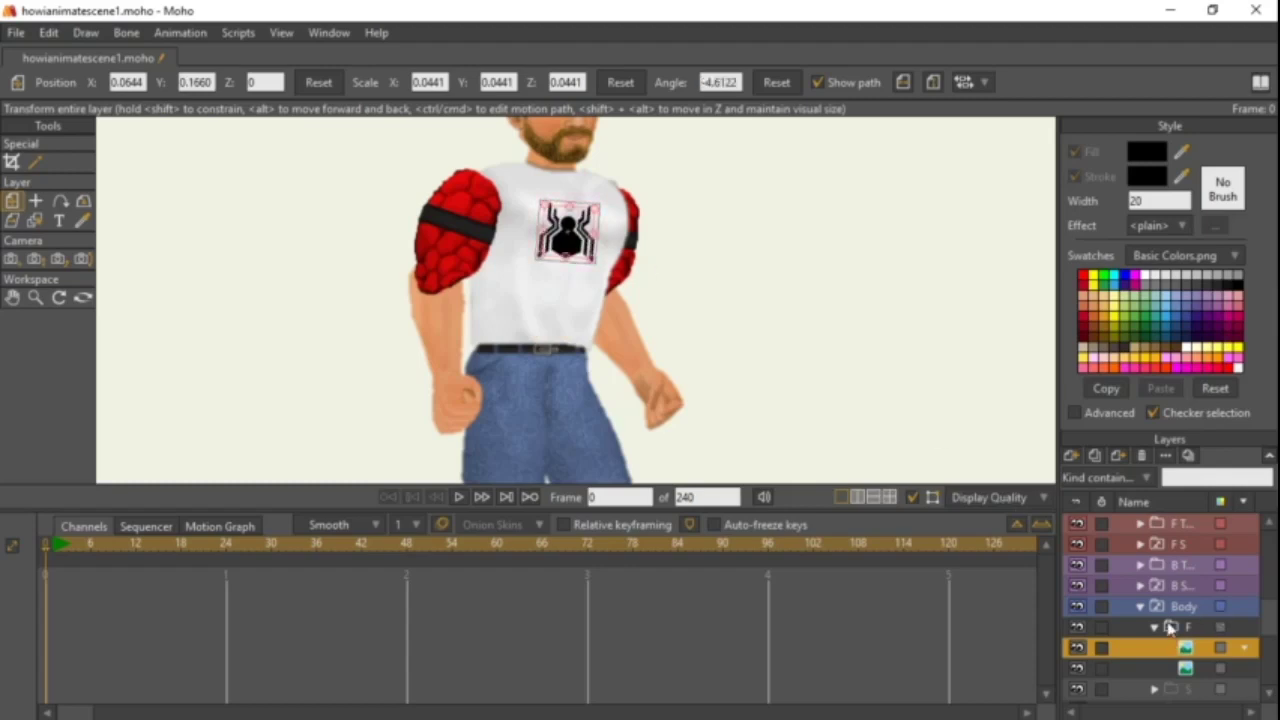
# Select the Steve bone layer and test the torso and arm bones with Manipulate Bones to check the chest logo's movement.
pyautogui.scroll(3, 1178, 597)
pyautogui.scroll(2, 1178, 597)
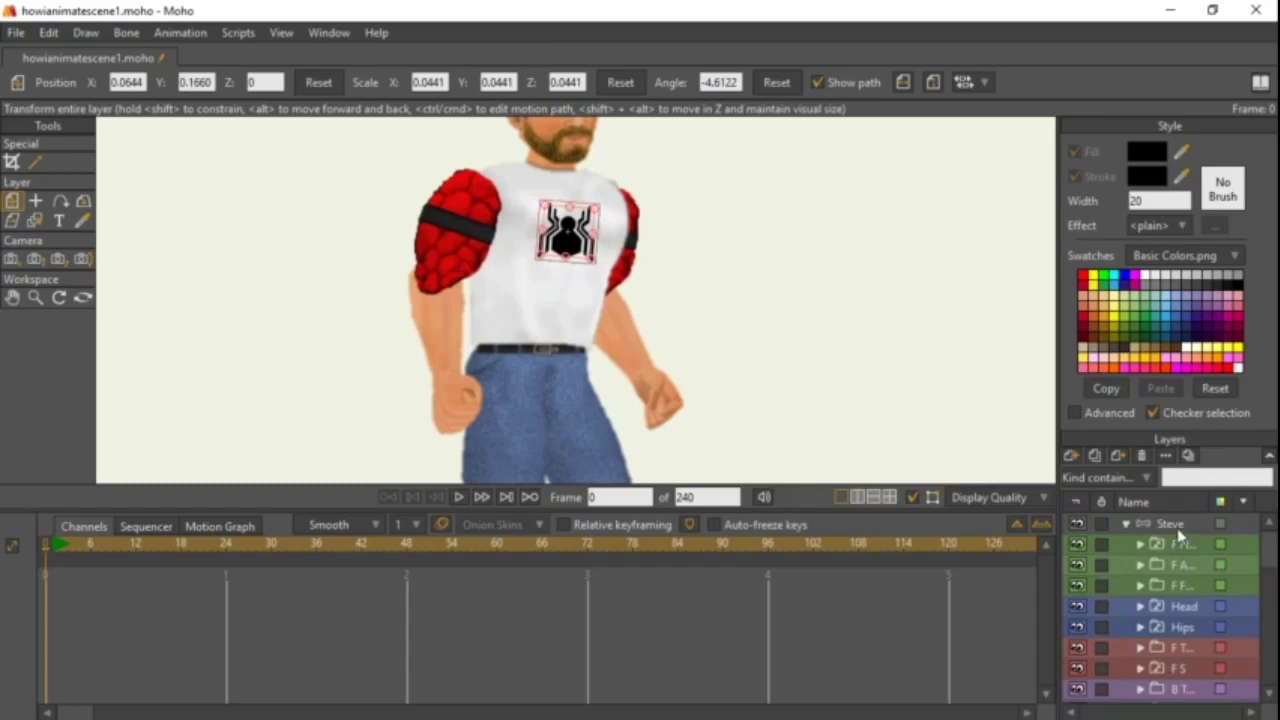
pyautogui.click(1174, 525)
pyautogui.scroll(-5, 780, 443)
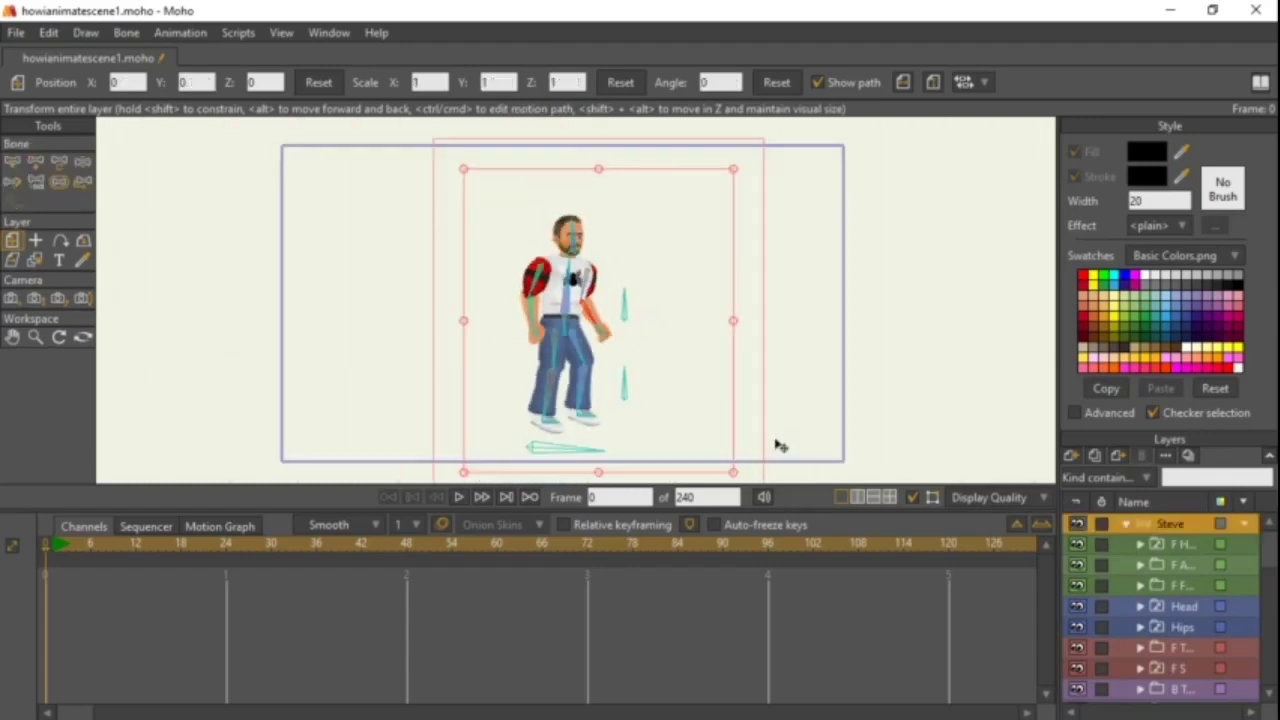
pyautogui.click(81, 163)
pyautogui.moveTo(567, 304); pyautogui.dragTo(220, 416)
pyautogui.scroll(4, 580, 300)
pyautogui.moveTo(612, 345); pyautogui.dragTo(657, 254)
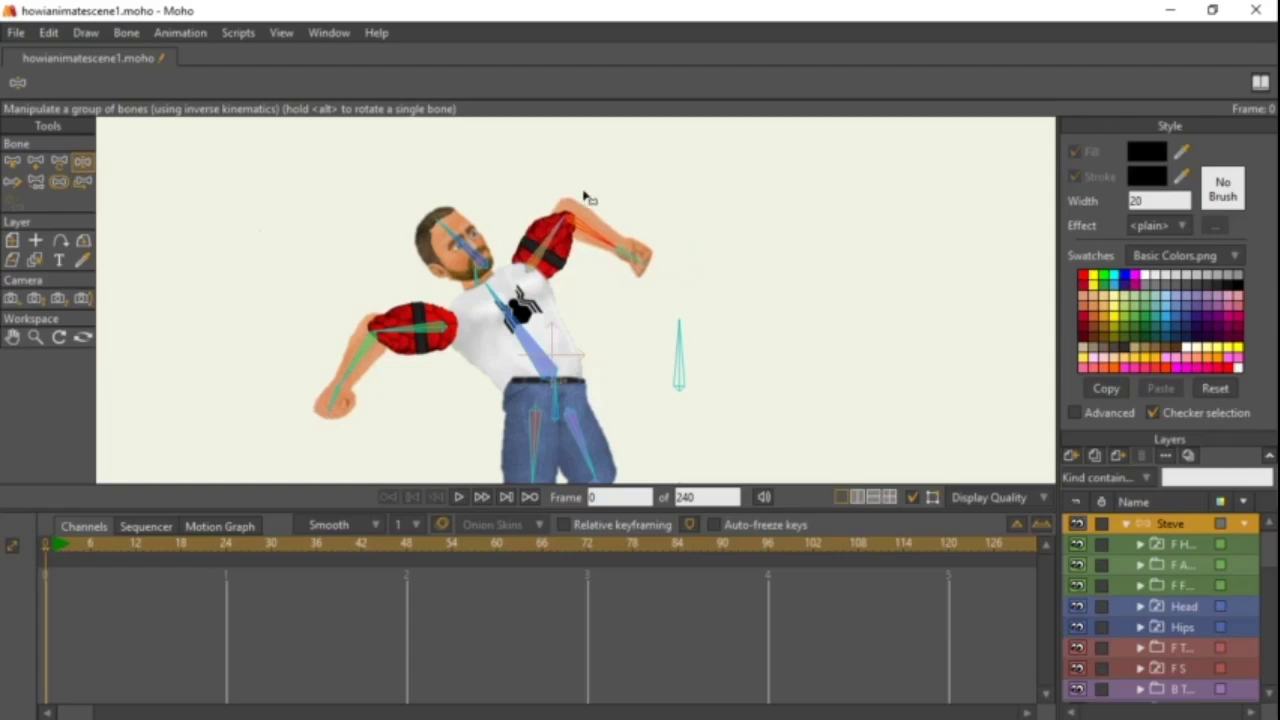
pyautogui.click(12, 162)
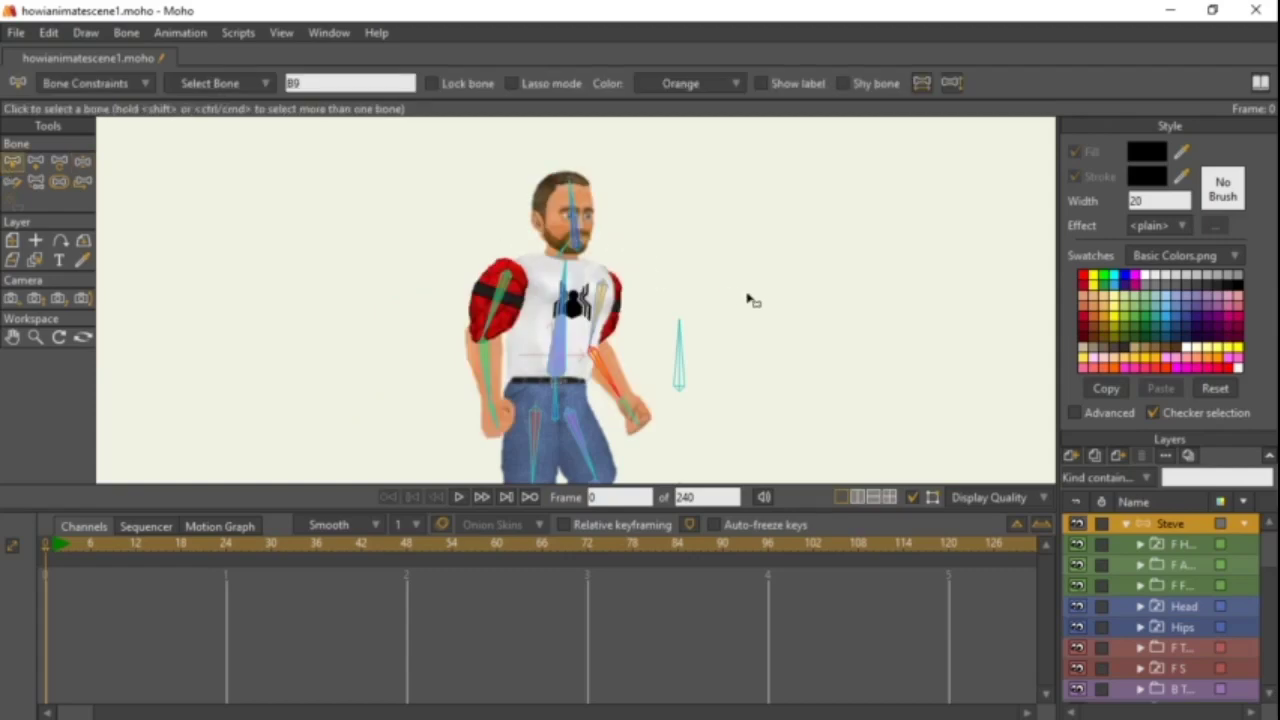
pyautogui.scroll(-2, 832, 308)
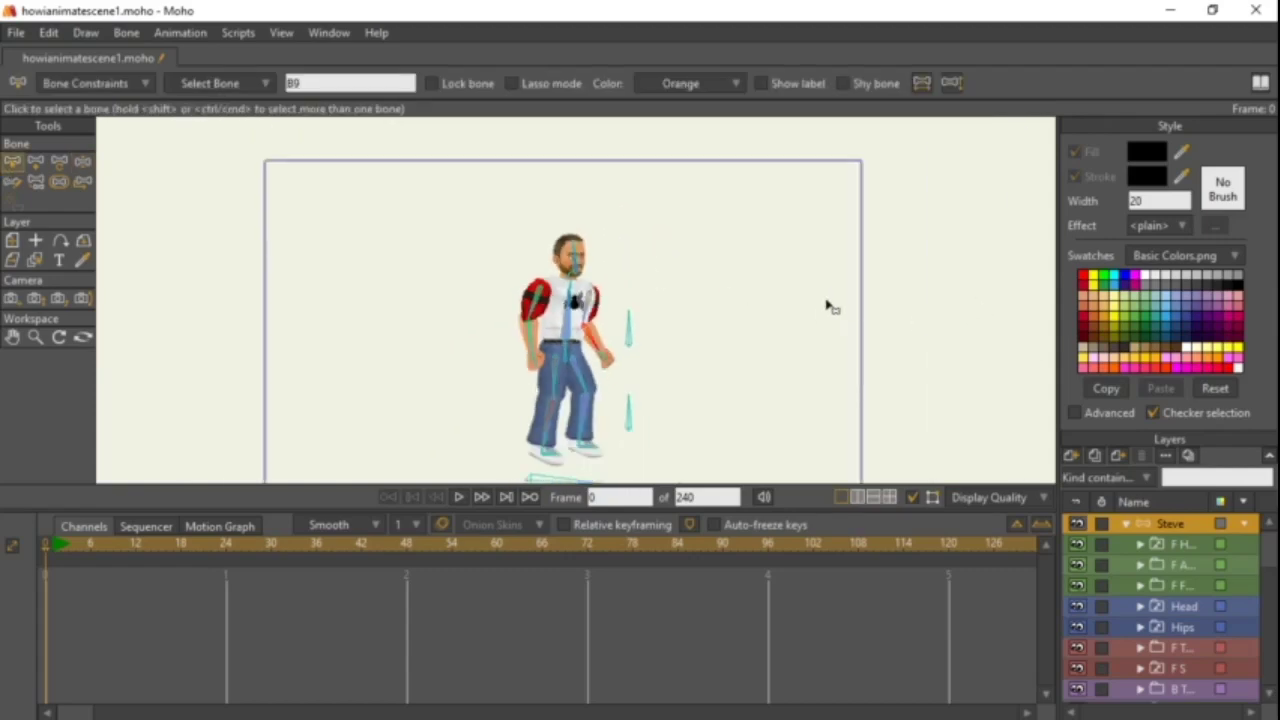